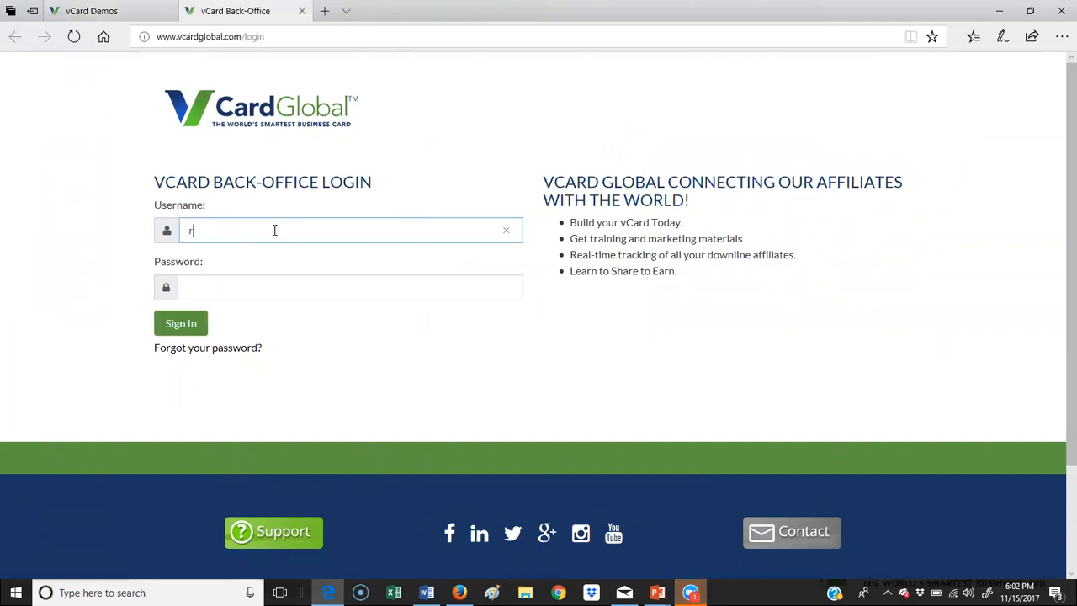
Step: Correct the username and sign in to the affiliate account with its password
key(BackSpace)
key(BackSpace)
key(BackSpace)
key(Tab)
text(•••••••)
key(Return)
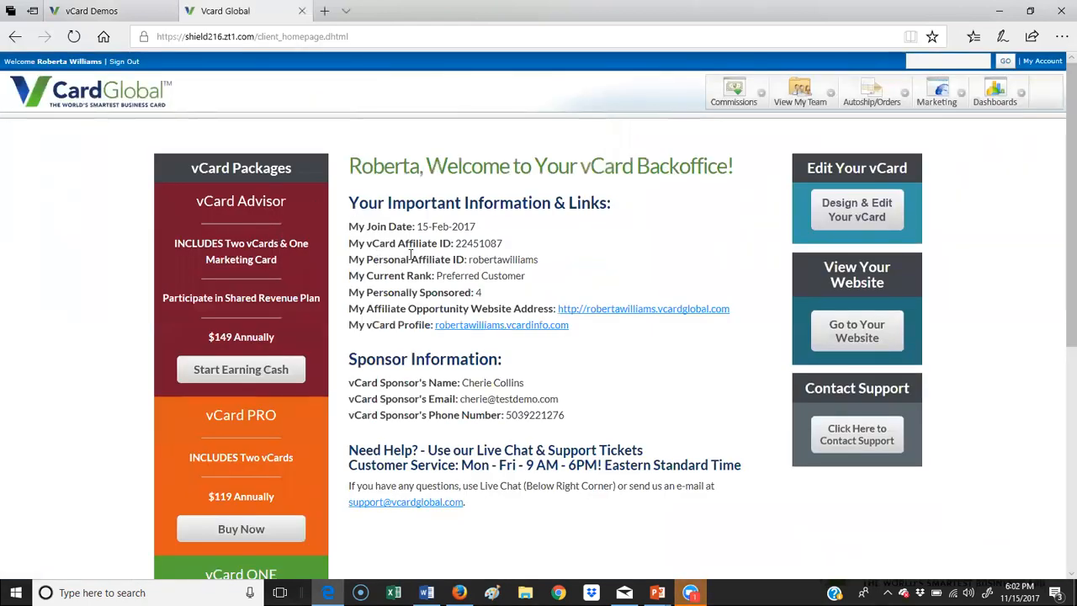
Step: Browse the back-office home page and launch Design & Edit Your vCard
scroll(392, 262, down, 1)
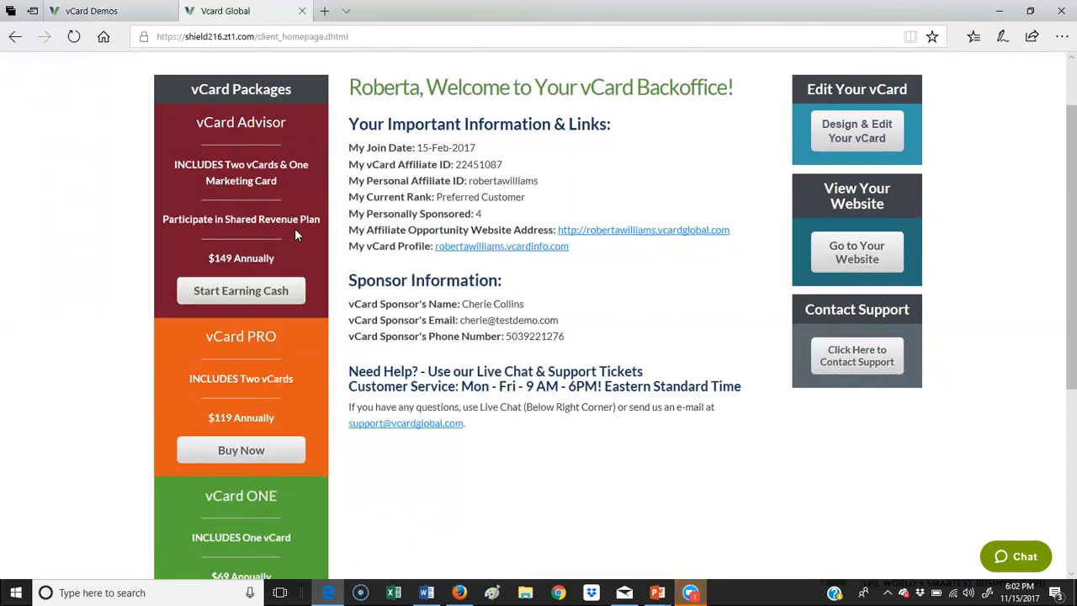
scroll(295, 234, down, 2)
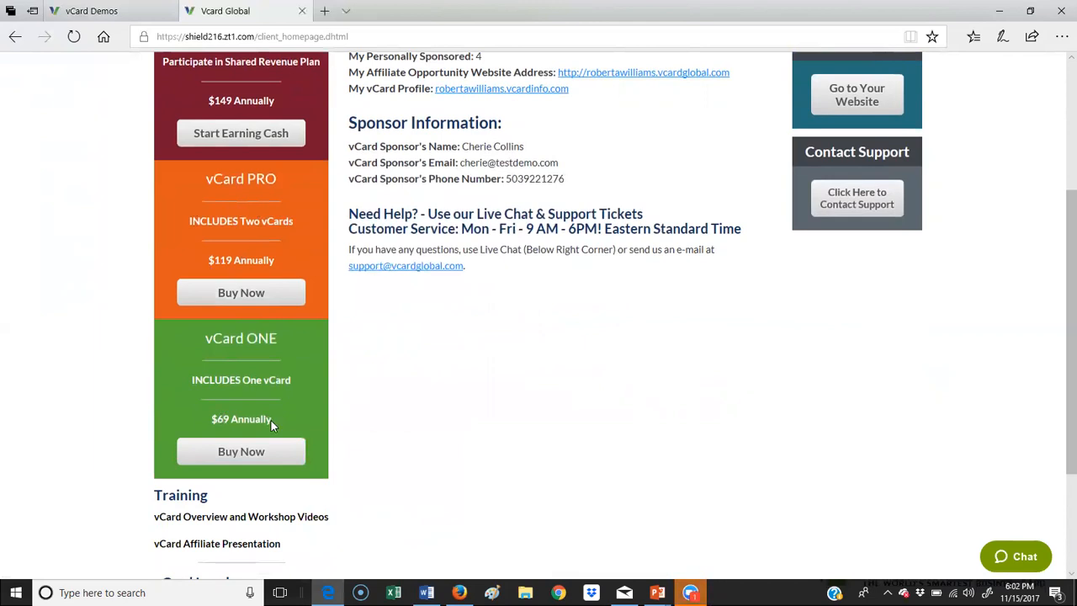
scroll(320, 272, up, 3)
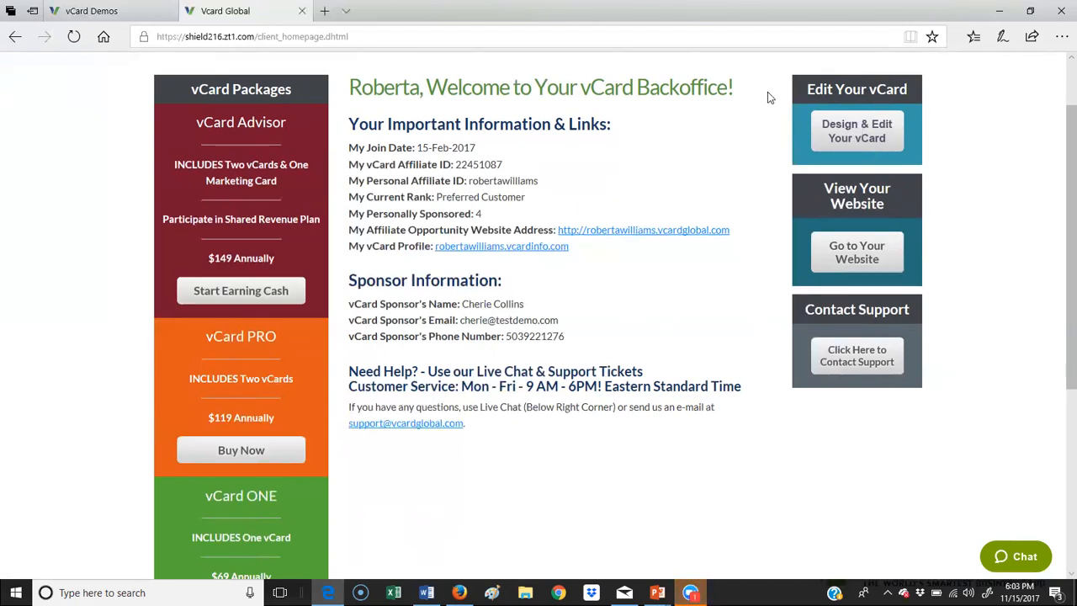
click(859, 134)
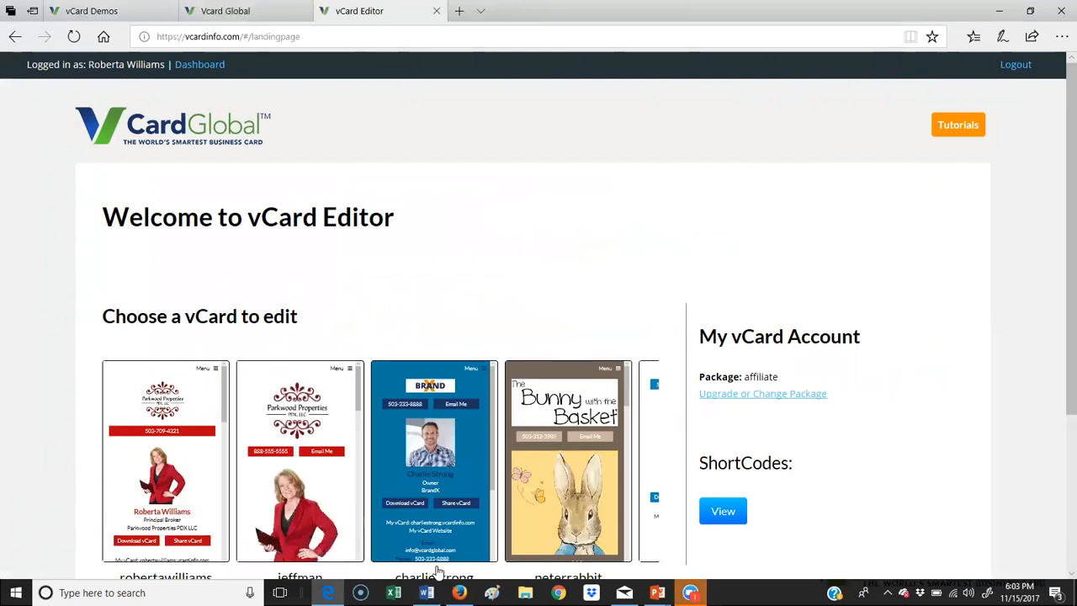
Step: In the vCard Editor tab, open the last demo card and launch its Set-up Wizard
click(459, 593)
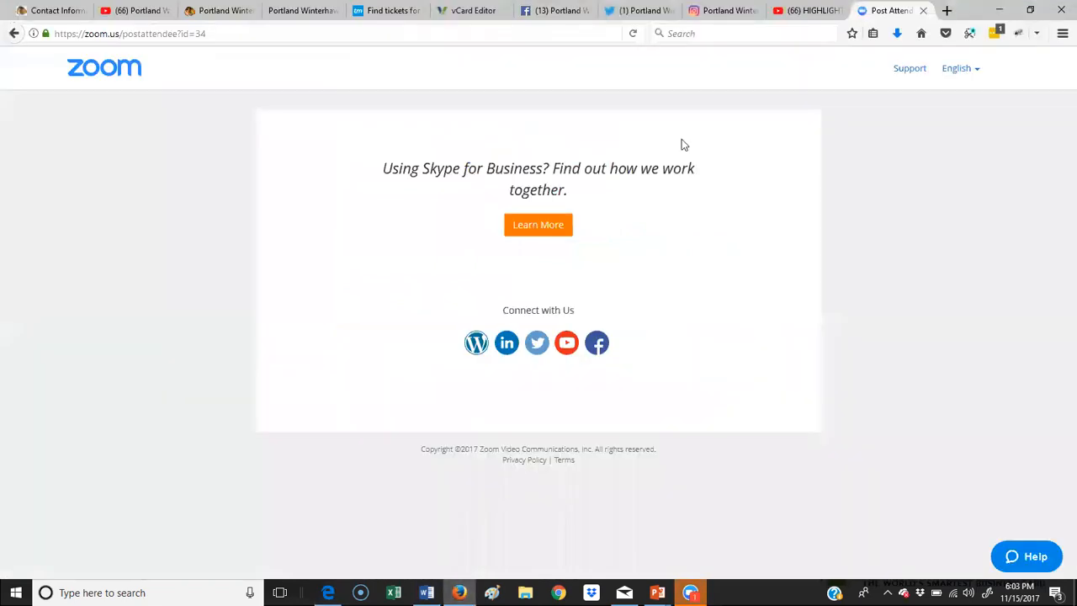
click(459, 18)
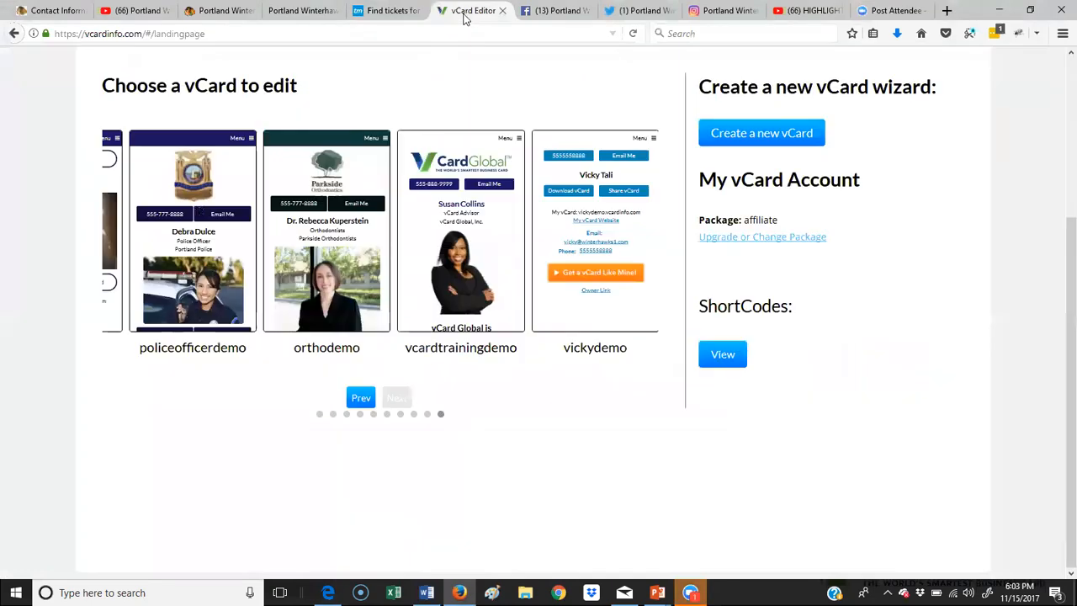
click(621, 239)
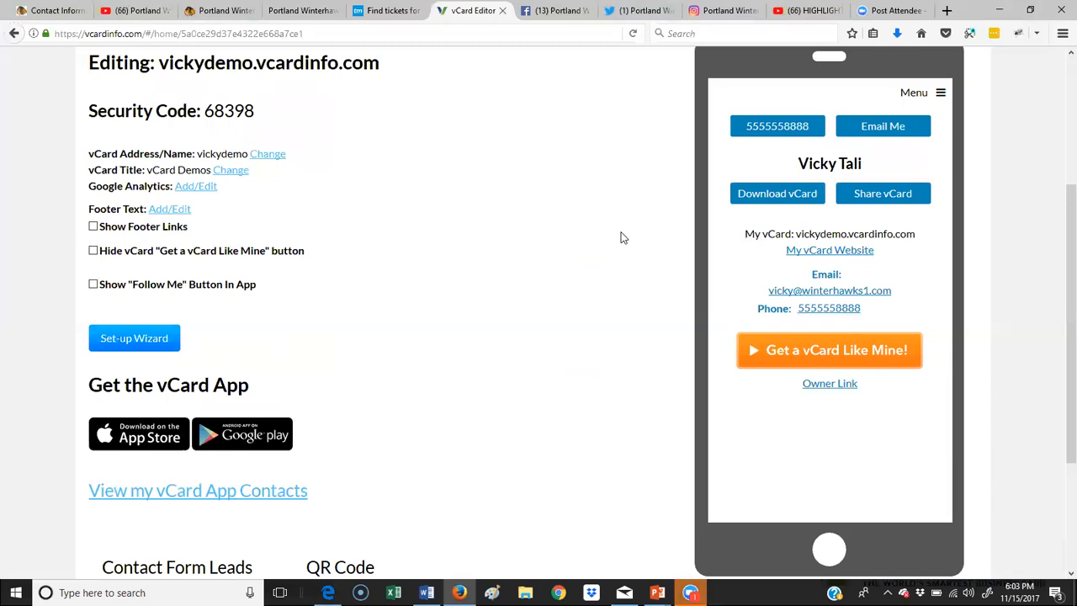
scroll(621, 238, up, 2)
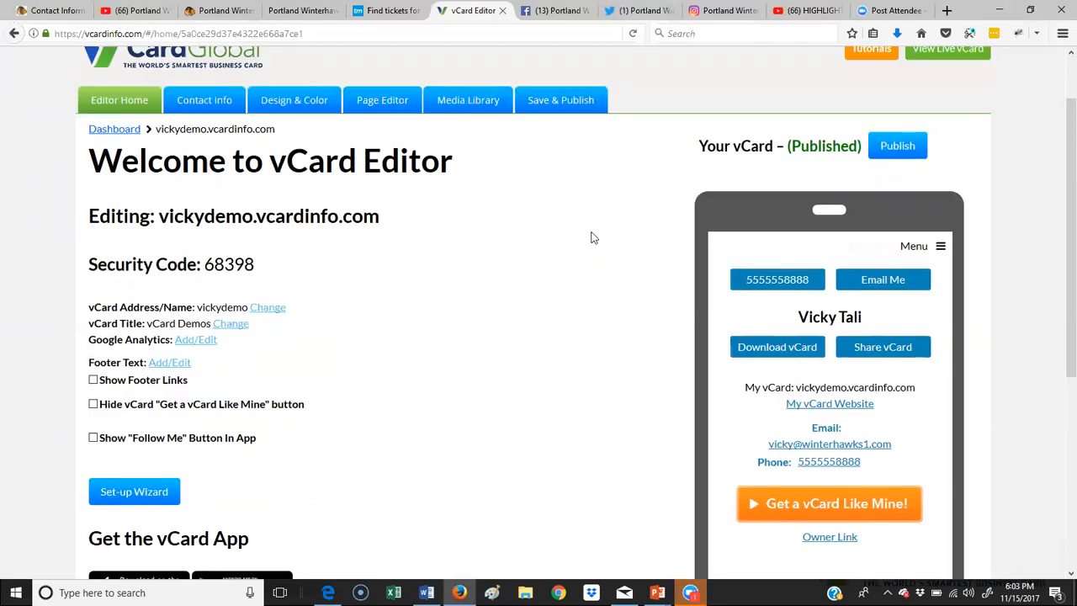
scroll(592, 235, down, 1)
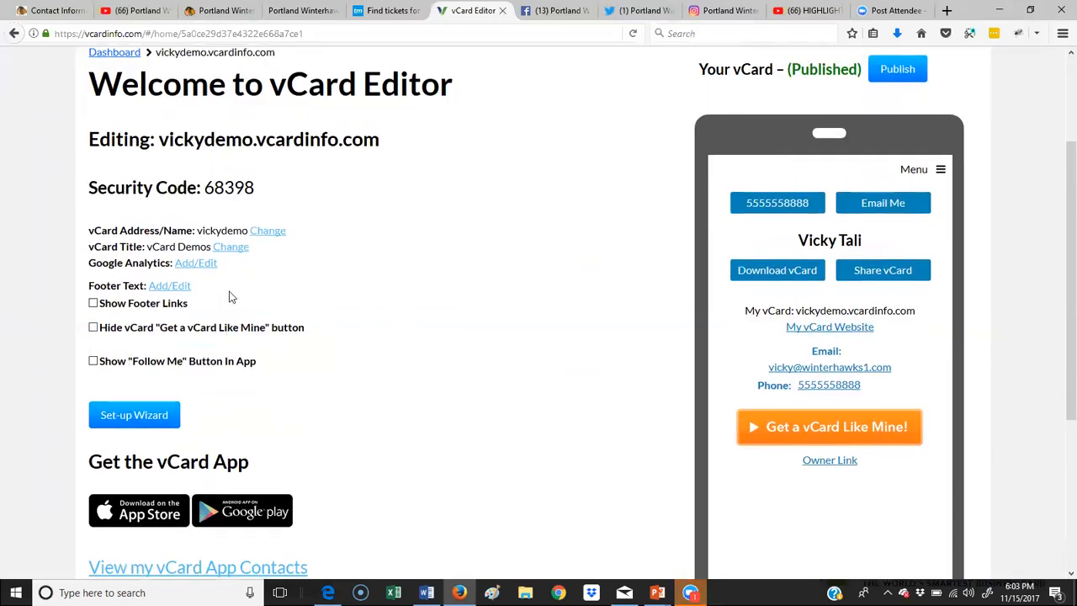
click(147, 423)
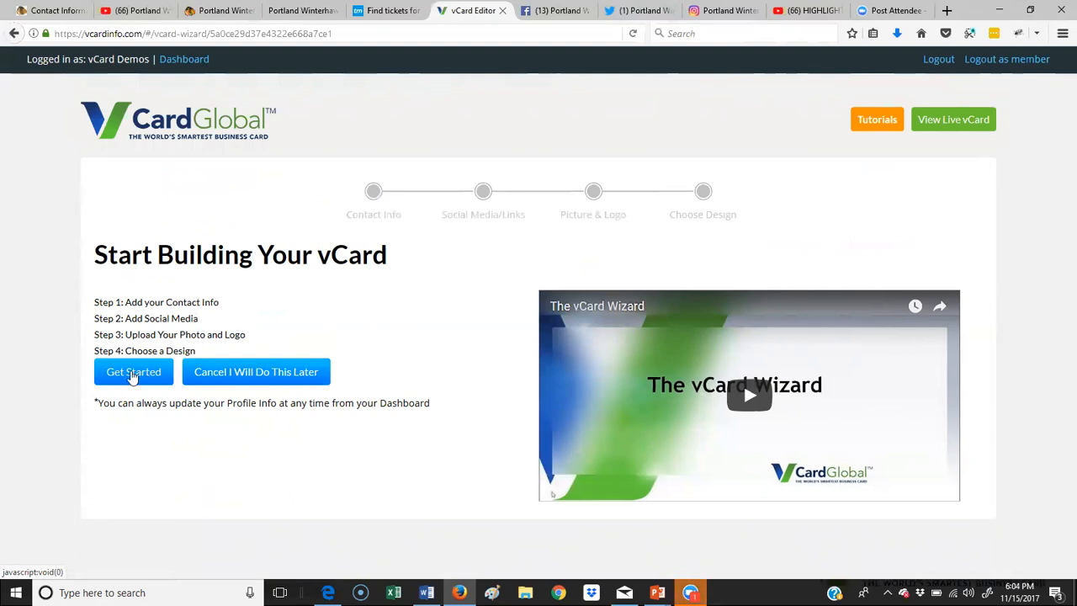
Step: Start the wizard and enter business 'Portland Winter Hawks' and job title 'Vice President of Finance'
click(133, 373)
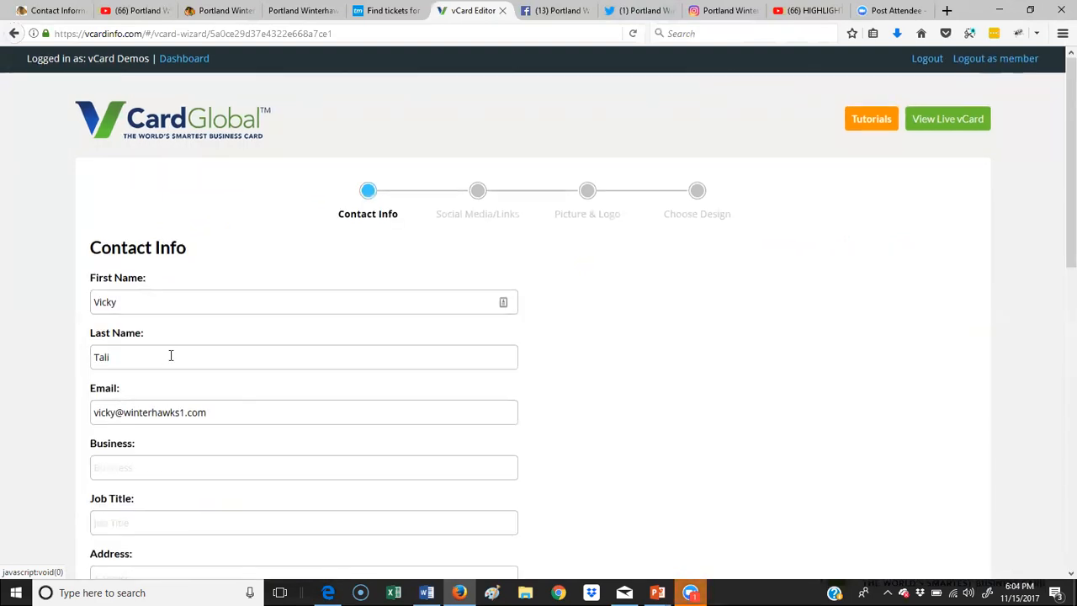
scroll(171, 356, down, 3)
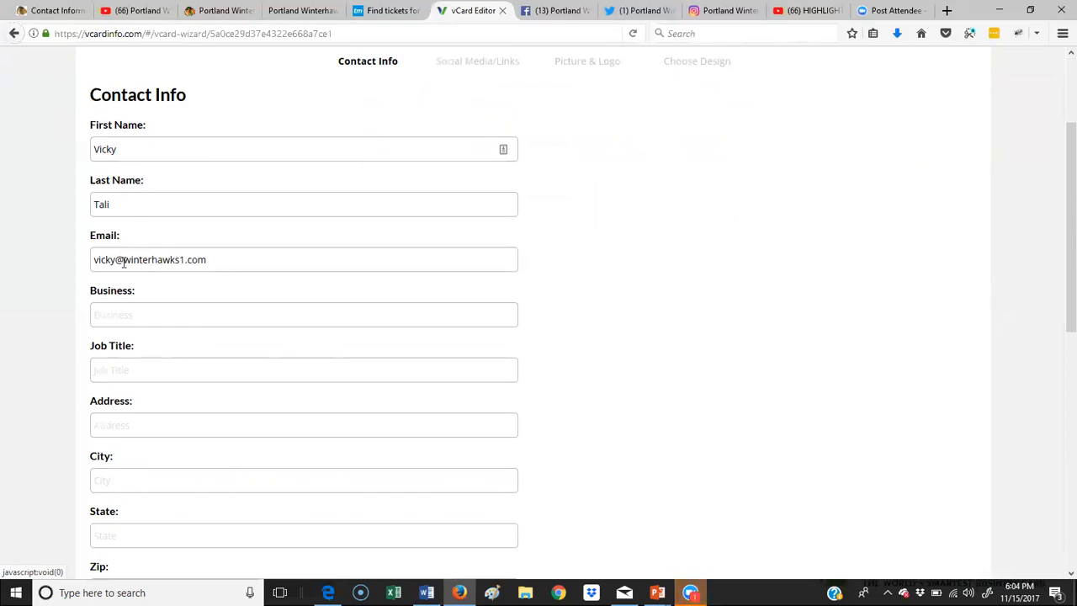
click(180, 309)
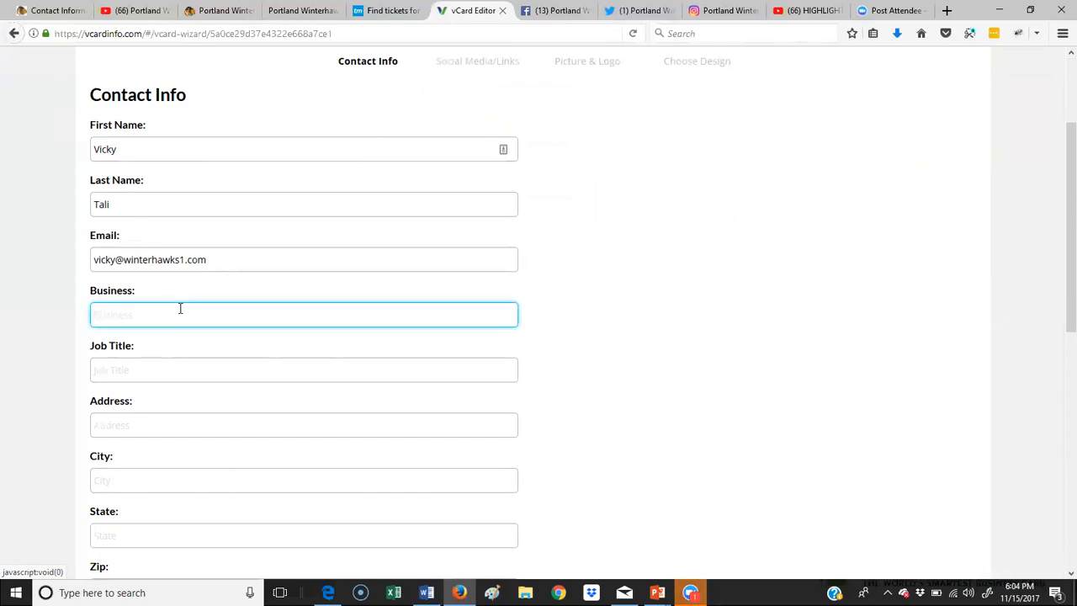
text(Portland Winter Hawks)
click(172, 366)
text(Vice P)
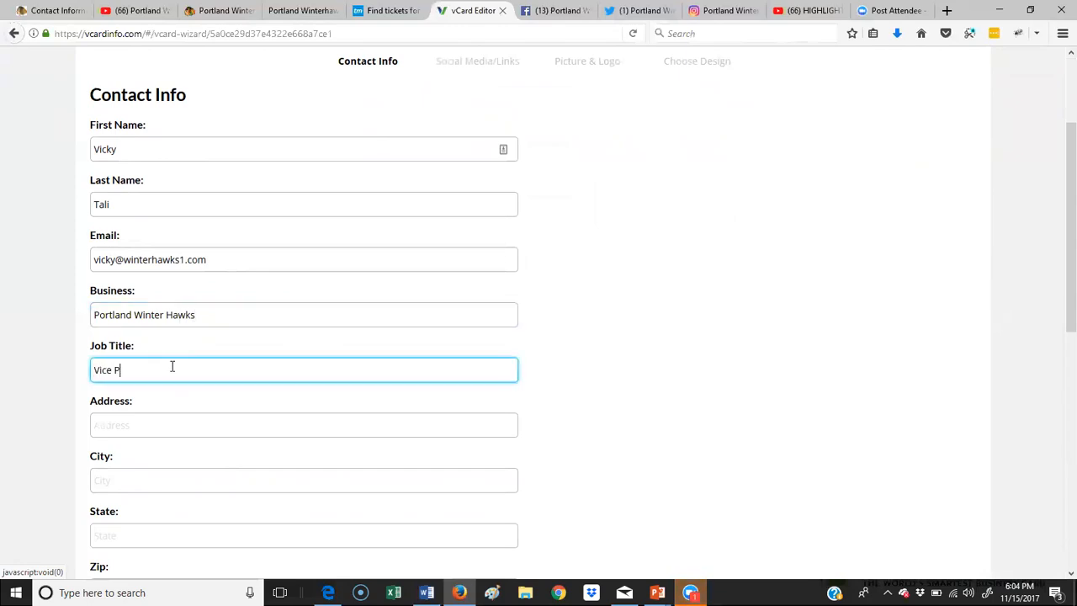
text(resident of Ind)
text(nt of Finance)
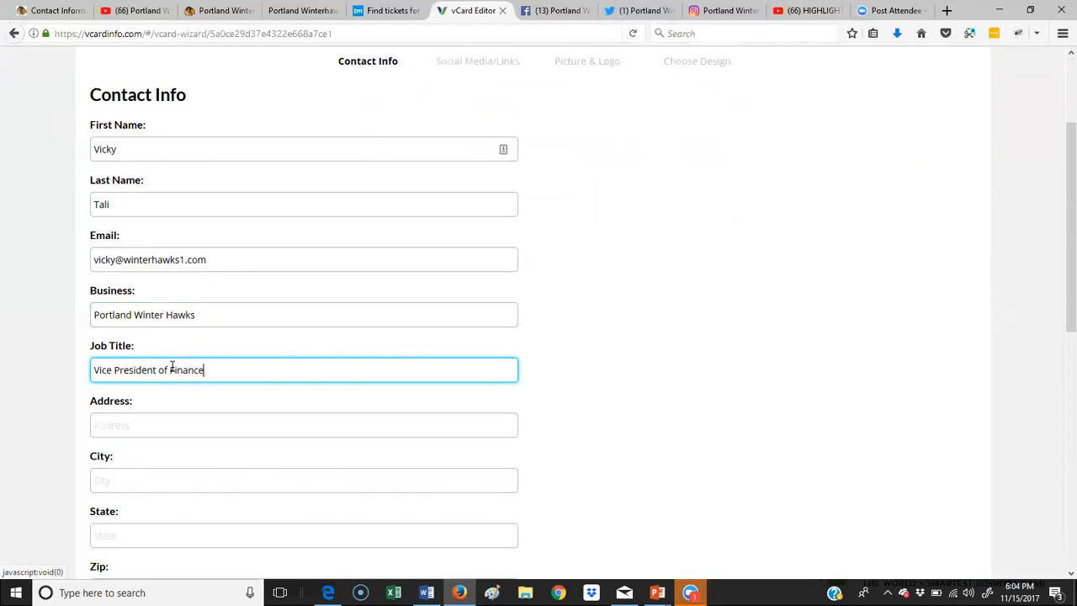
click(168, 433)
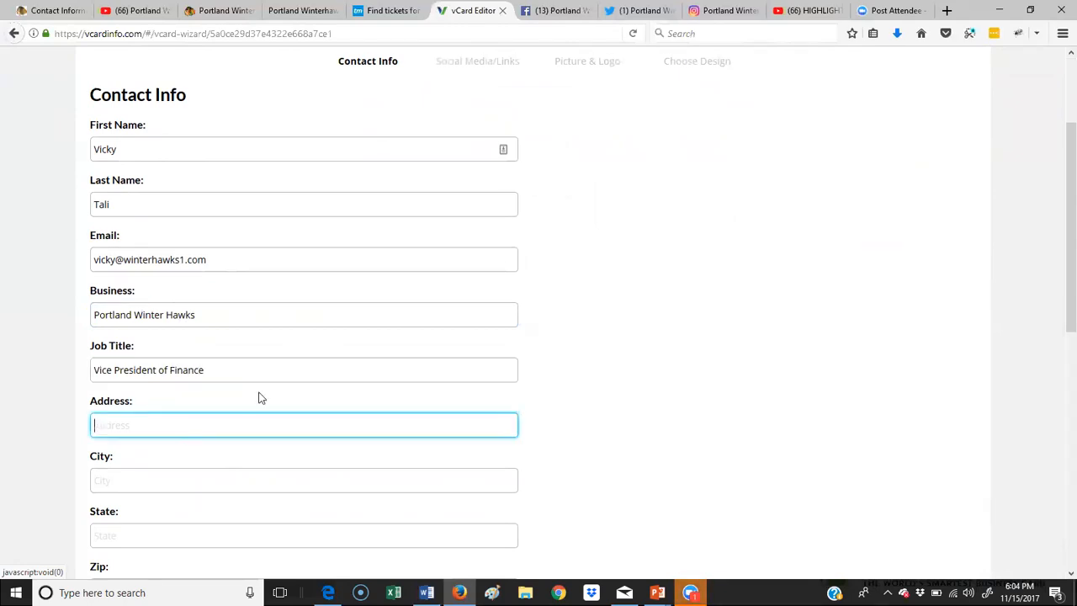
scroll(259, 395, down, 1)
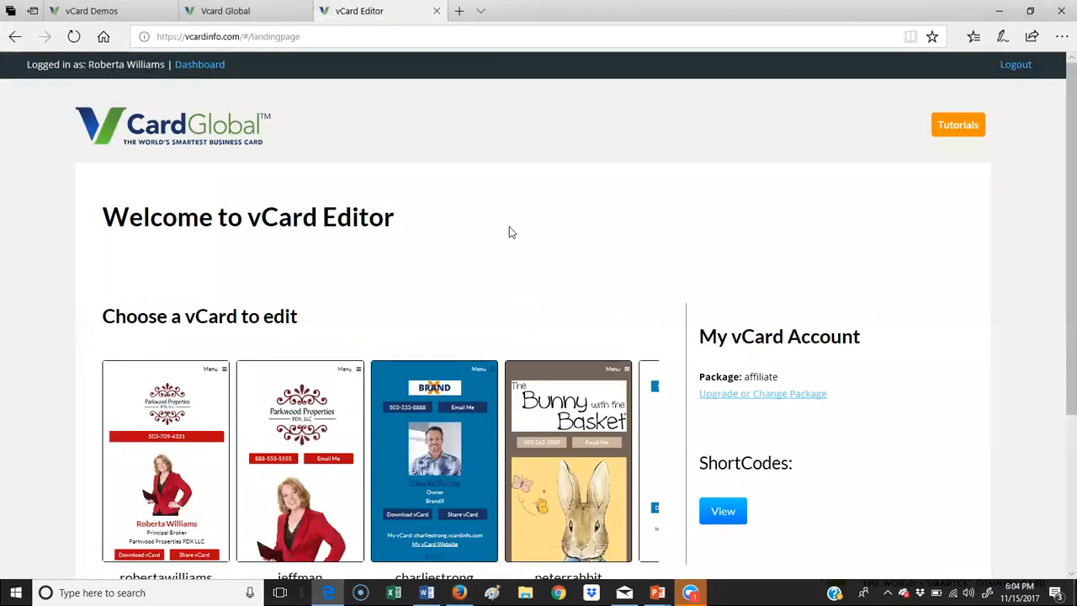
click(426, 593)
scroll(512, 252, up, 20)
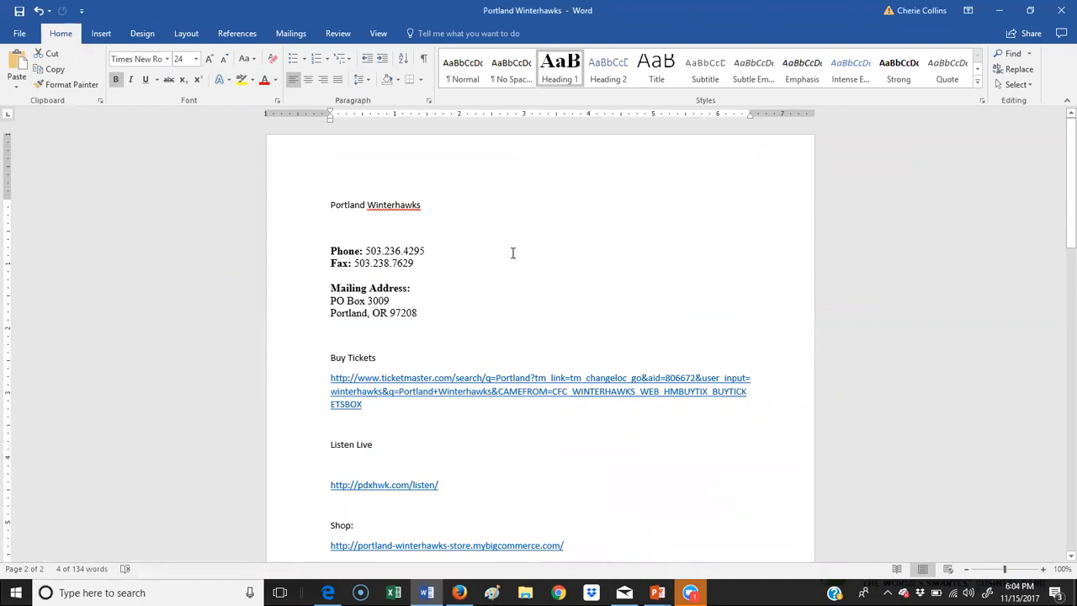
drag(429, 312, 327, 305)
key(ctrl+c)
key(alt+Tab)
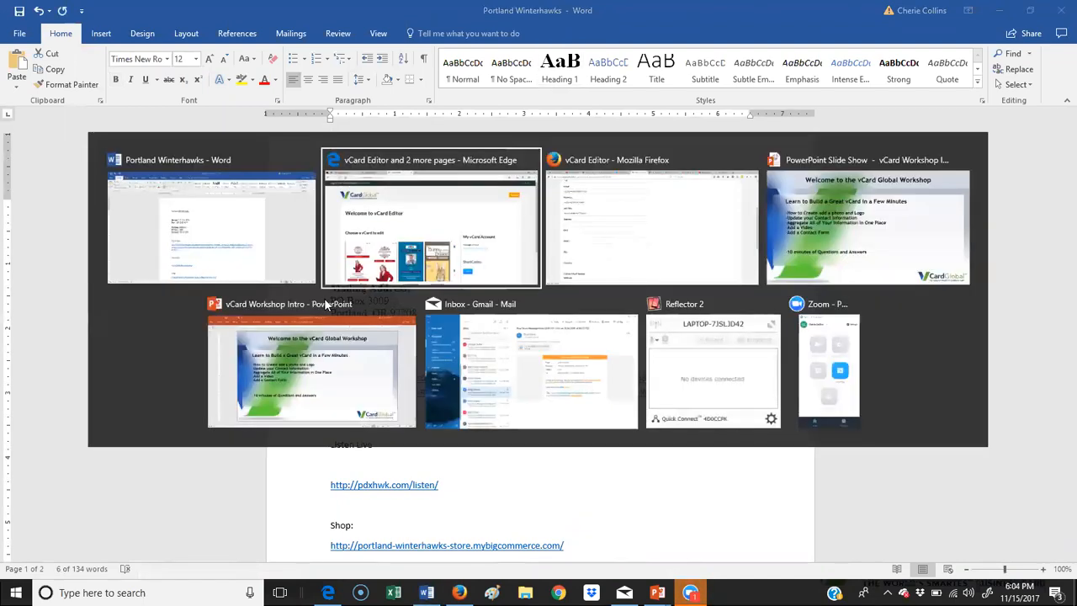
key(alt+Tab)
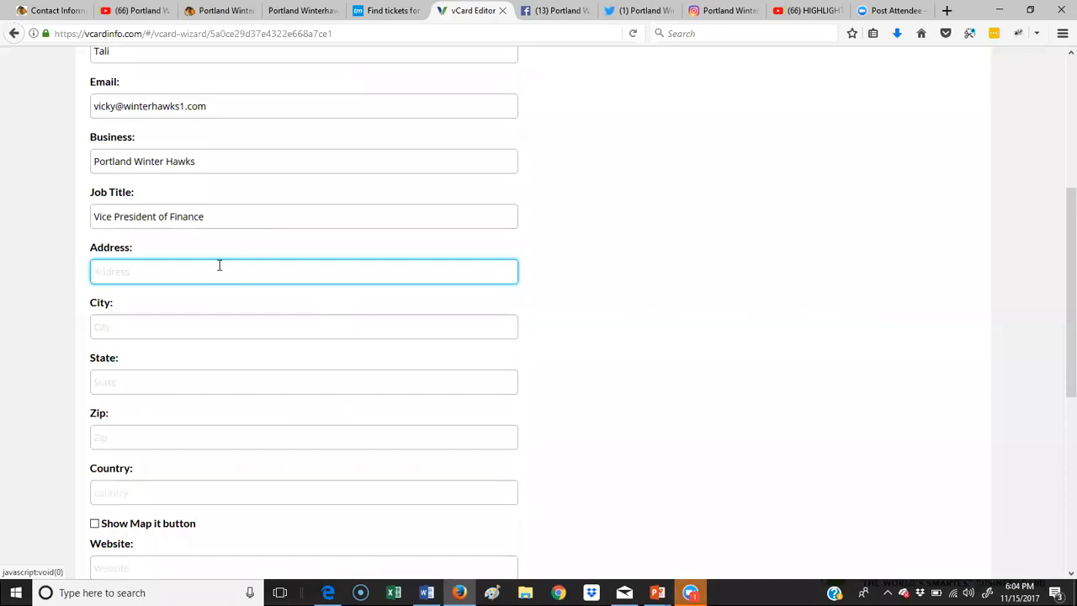
key(ctrl+v)
drag(153, 274, 244, 278)
key(ctrl+x)
click(155, 325)
key(ctrl+v)
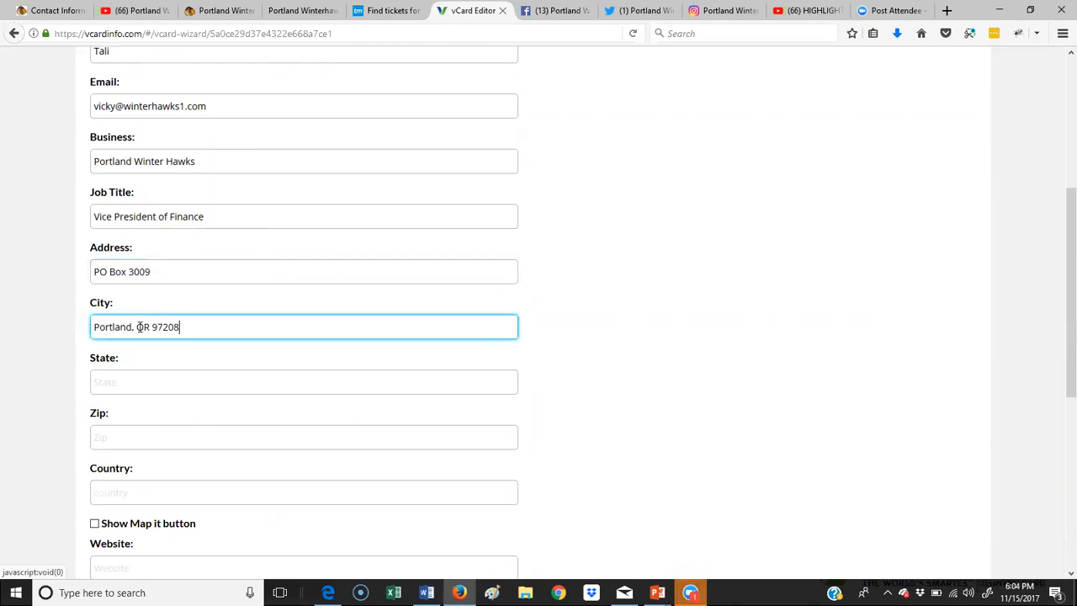
drag(132, 327, 202, 328)
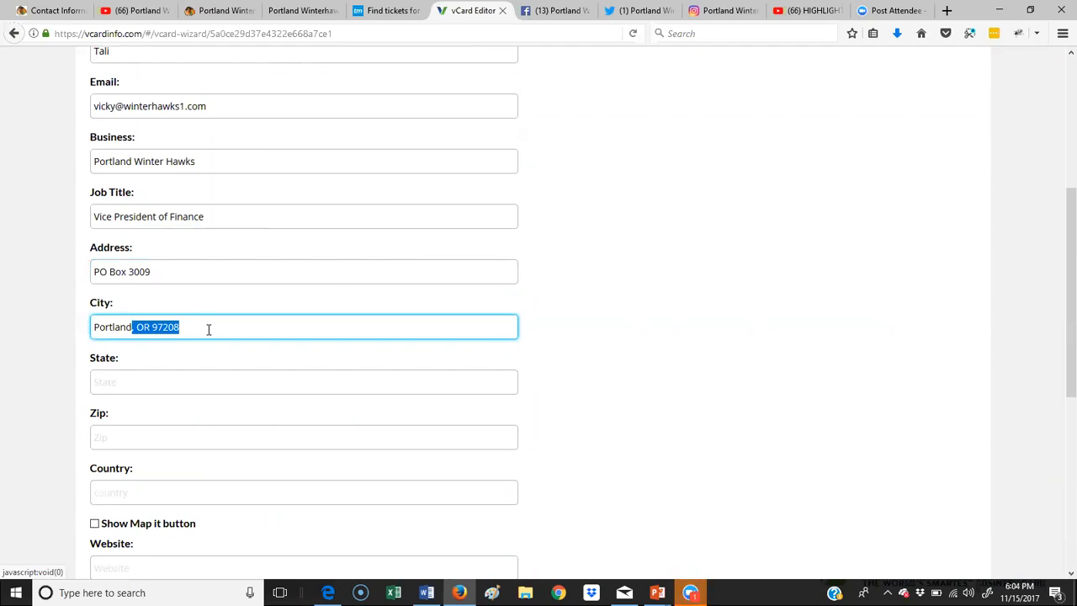
key(ctrl+x)
Step: Enter state OR and zip 97208, leaving the map option off
click(194, 375)
text(OR)
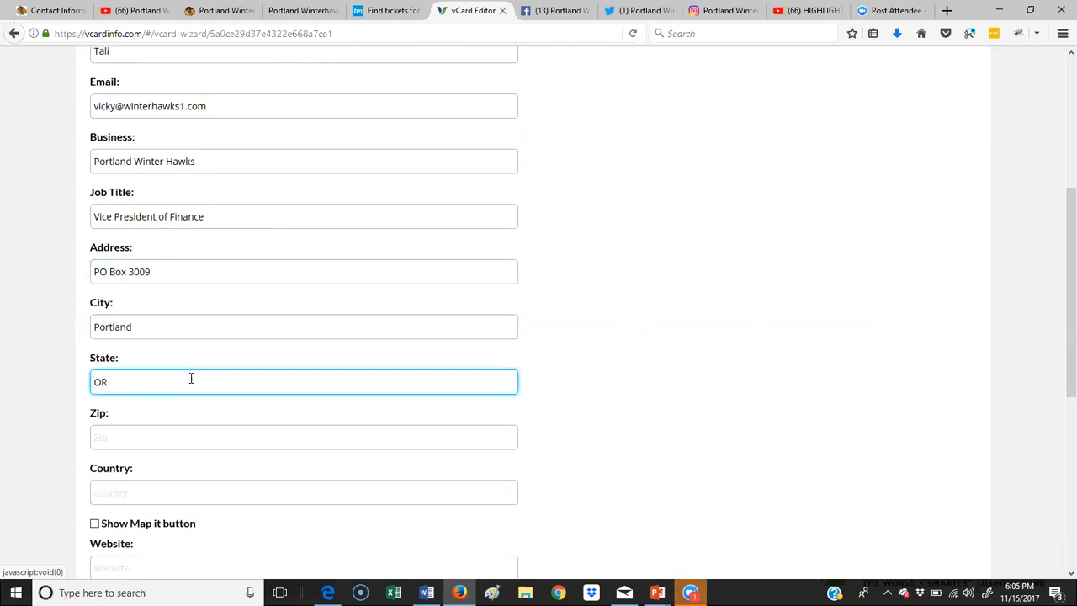
scroll(190, 377, down, 3)
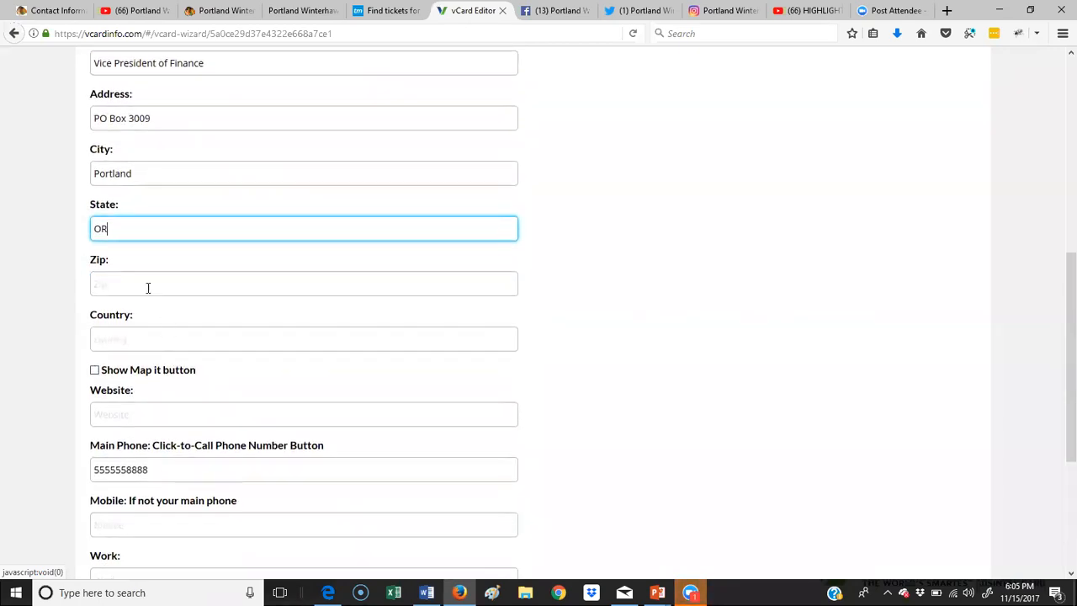
click(94, 370)
click(94, 370)
click(131, 288)
key(ctrl+v)
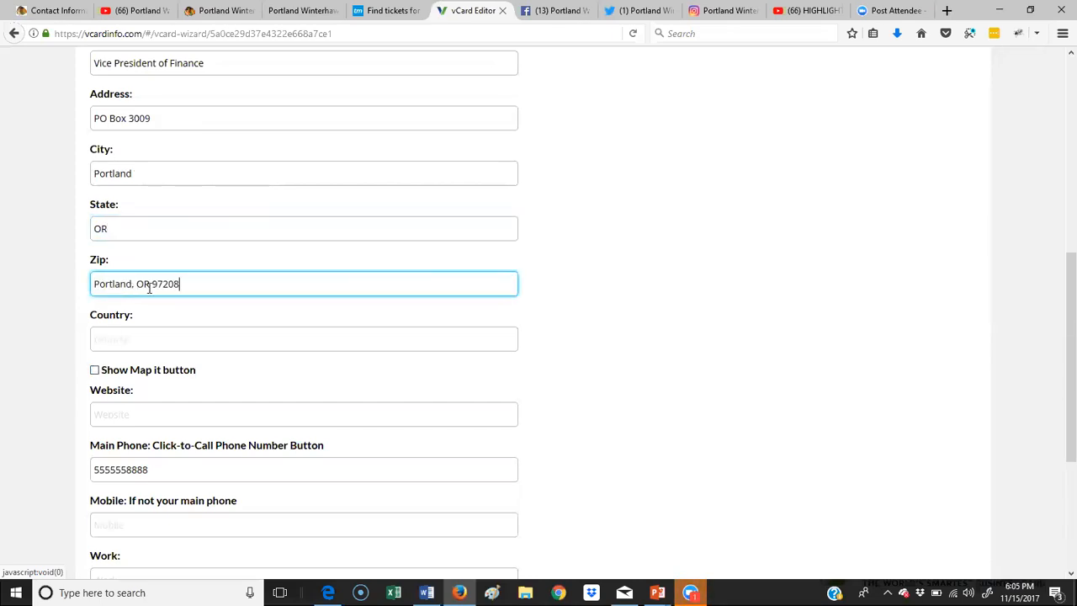
drag(148, 289, 70, 287)
key(BackSpace)
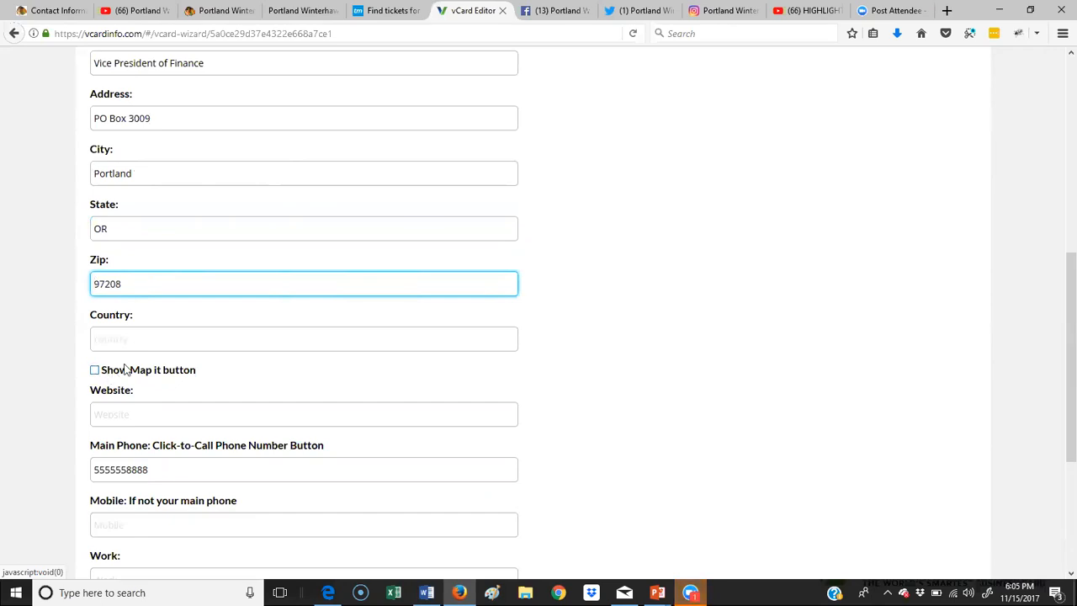
Step: Check the street address and enter website winterhawks.com
click(166, 118)
drag(166, 118, 71, 110)
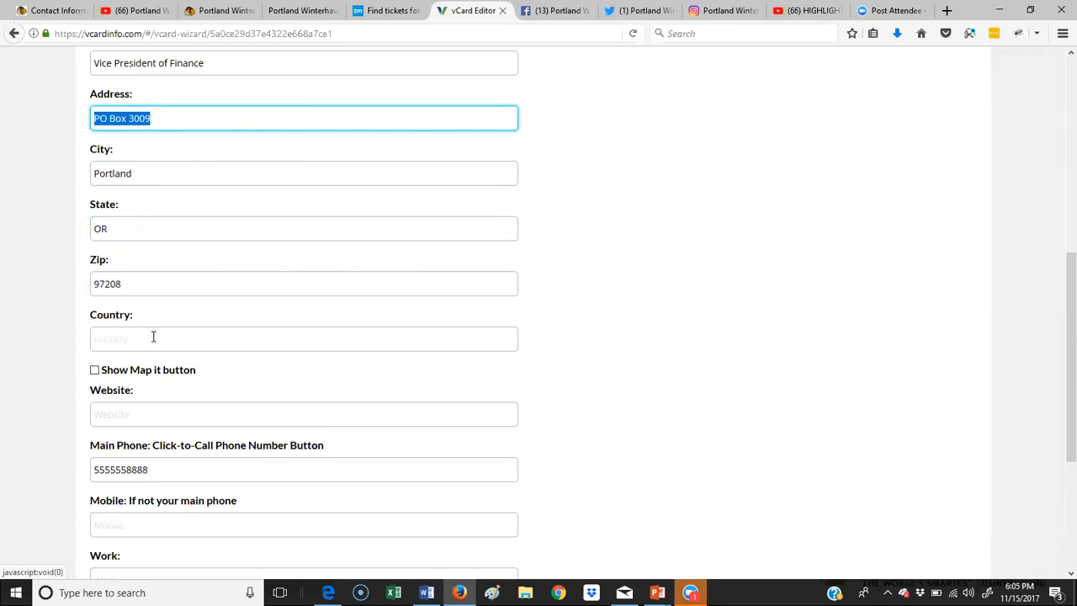
click(147, 416)
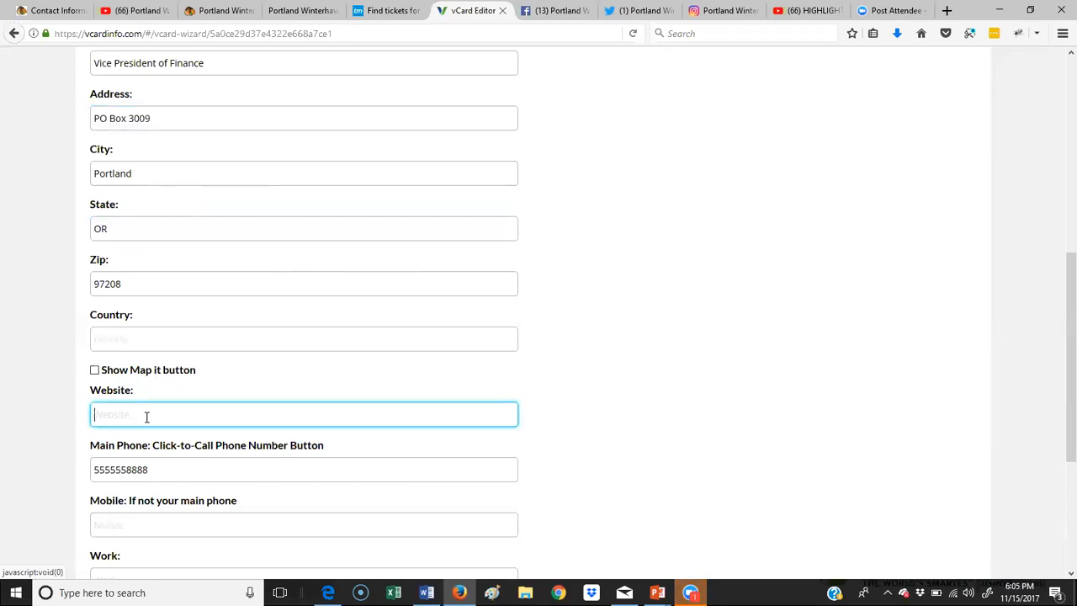
scroll(209, 408, down, 3)
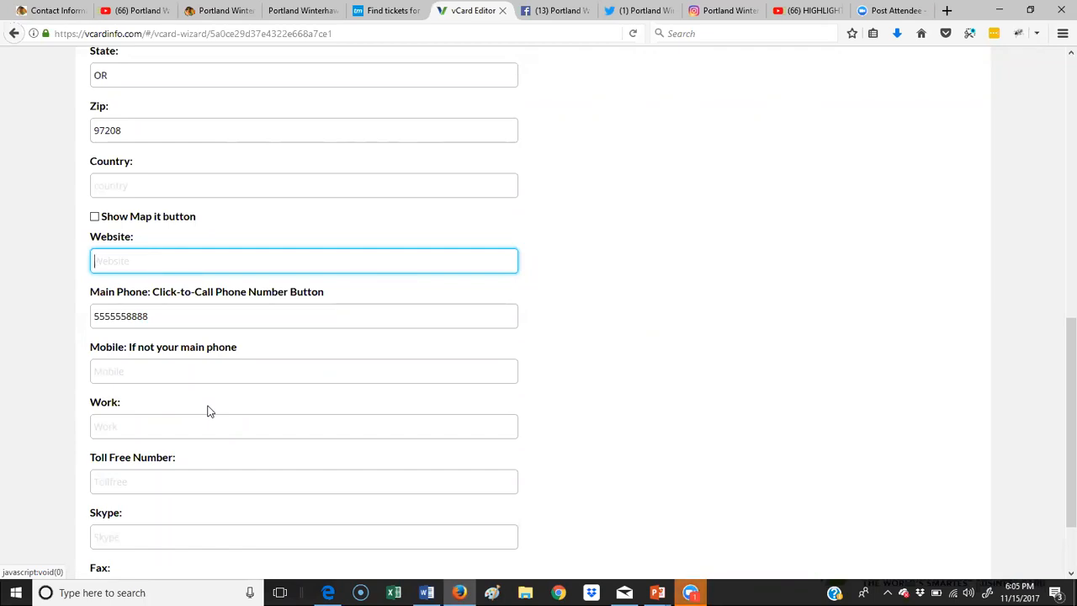
text(winterhawks.com)
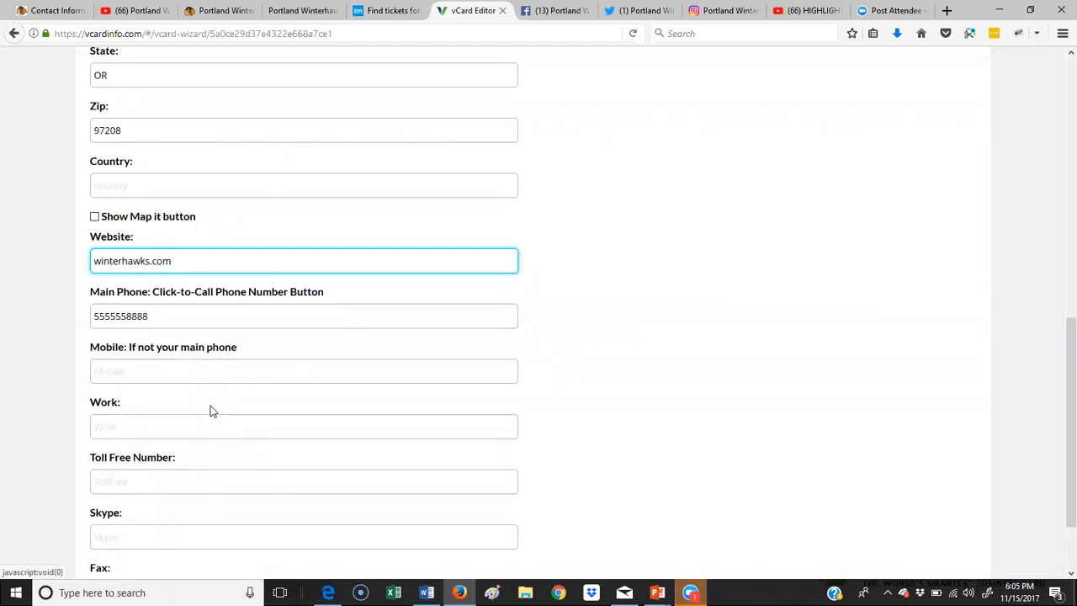
drag(170, 313, 70, 318)
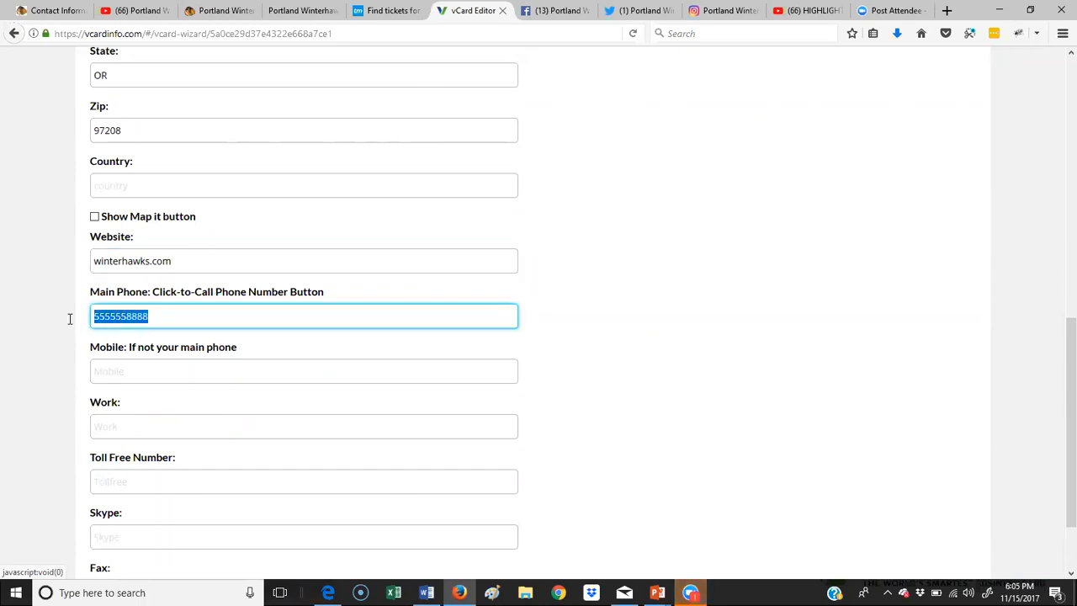
scroll(173, 327, down, 2)
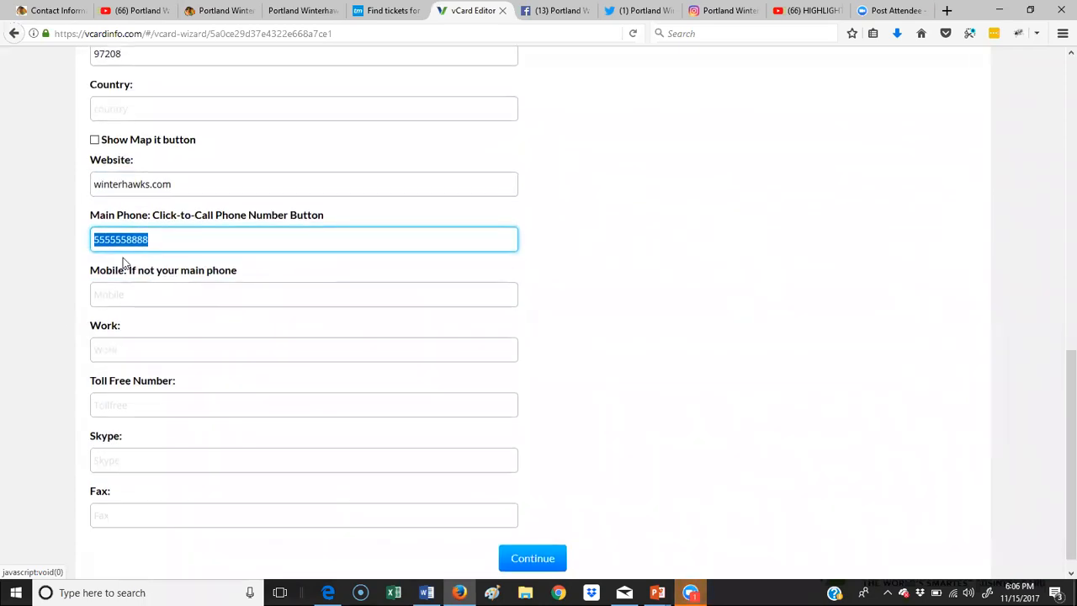
click(123, 262)
click(118, 241)
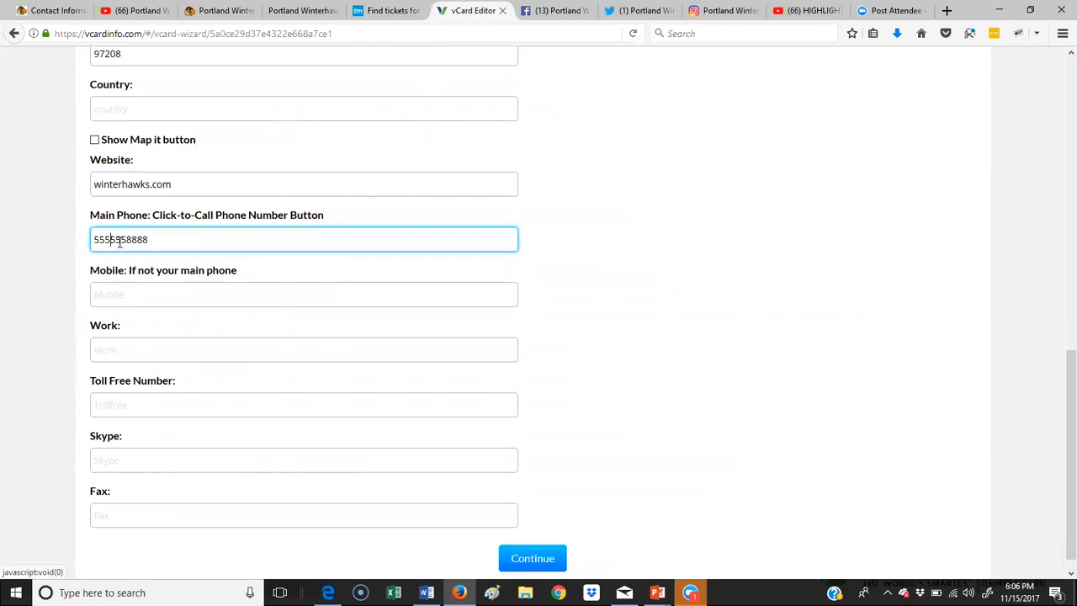
text(-555-)
Step: Zoom Firefox to 110% and move to the Mobile field
click(1061, 33)
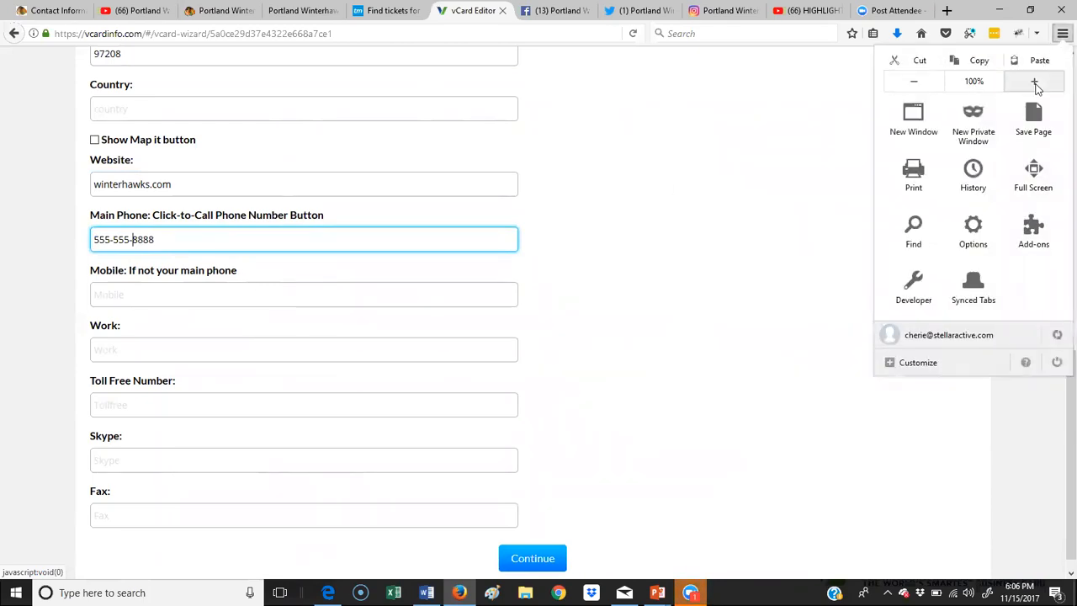
click(1035, 81)
click(292, 315)
scroll(353, 311, down, 2)
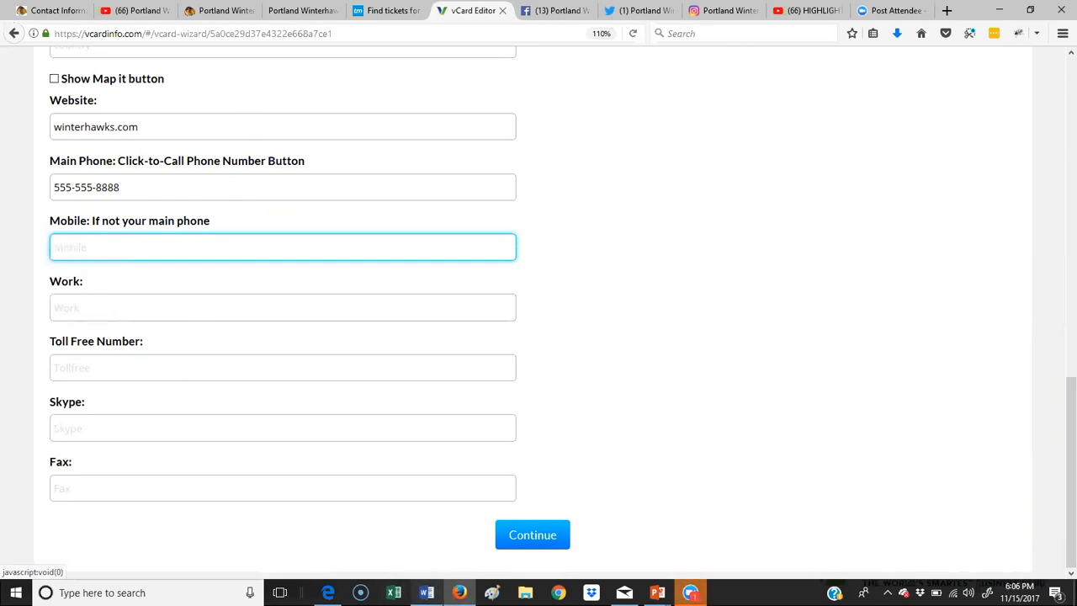
click(427, 592)
click(425, 263)
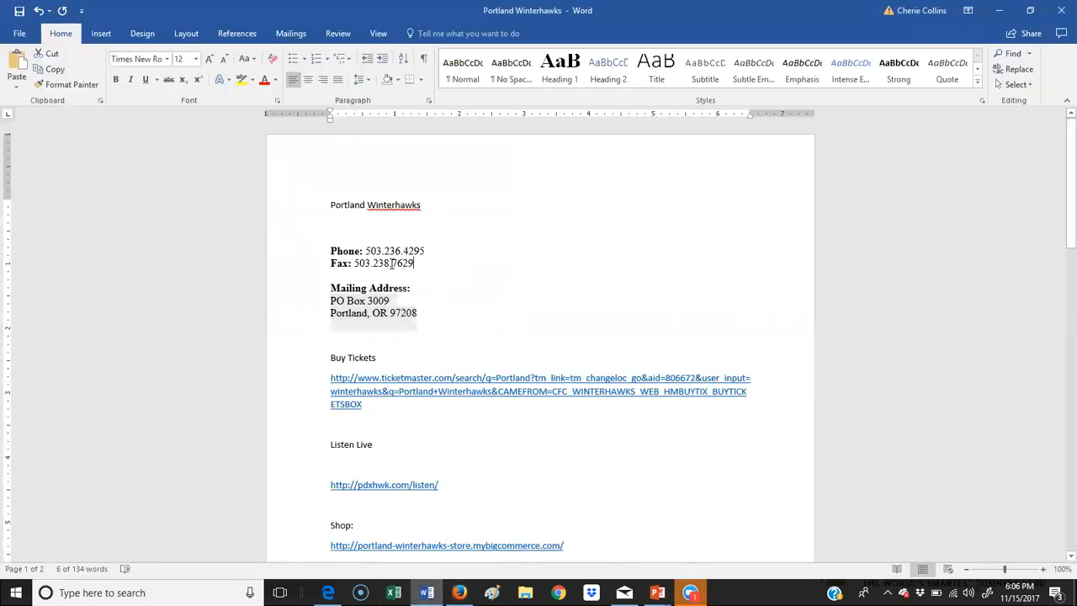
double_click(392, 264)
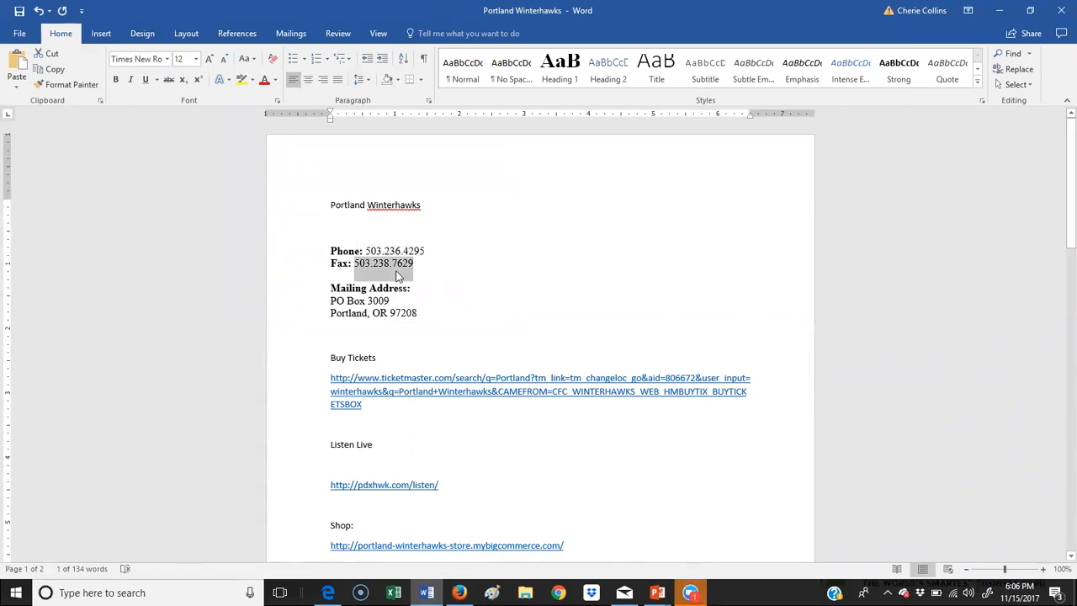
key(alt+Tab)
click(75, 485)
key(ctrl+v)
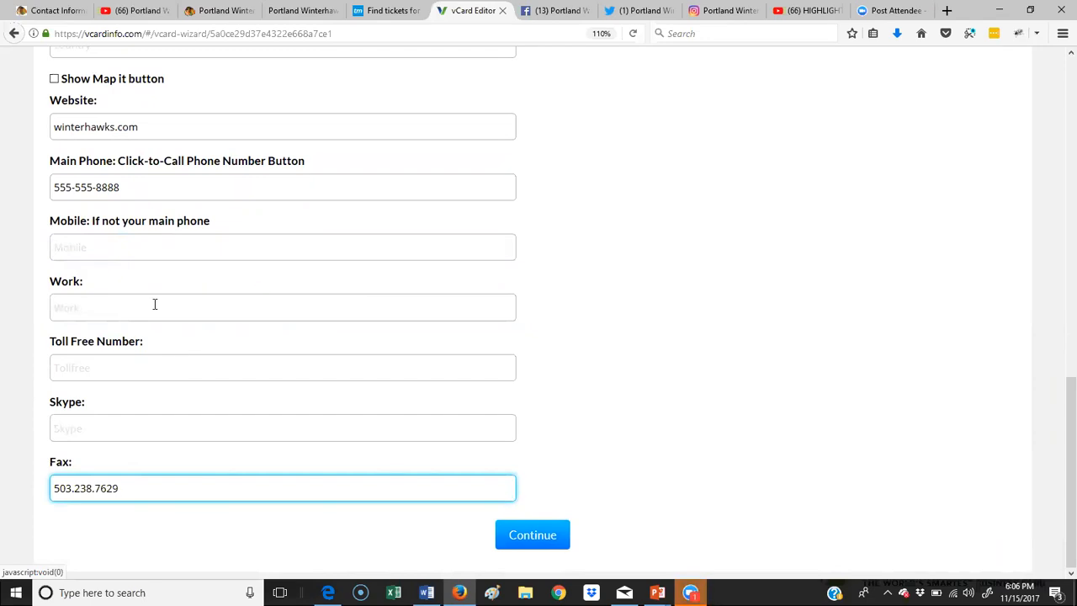
key(alt+Tab)
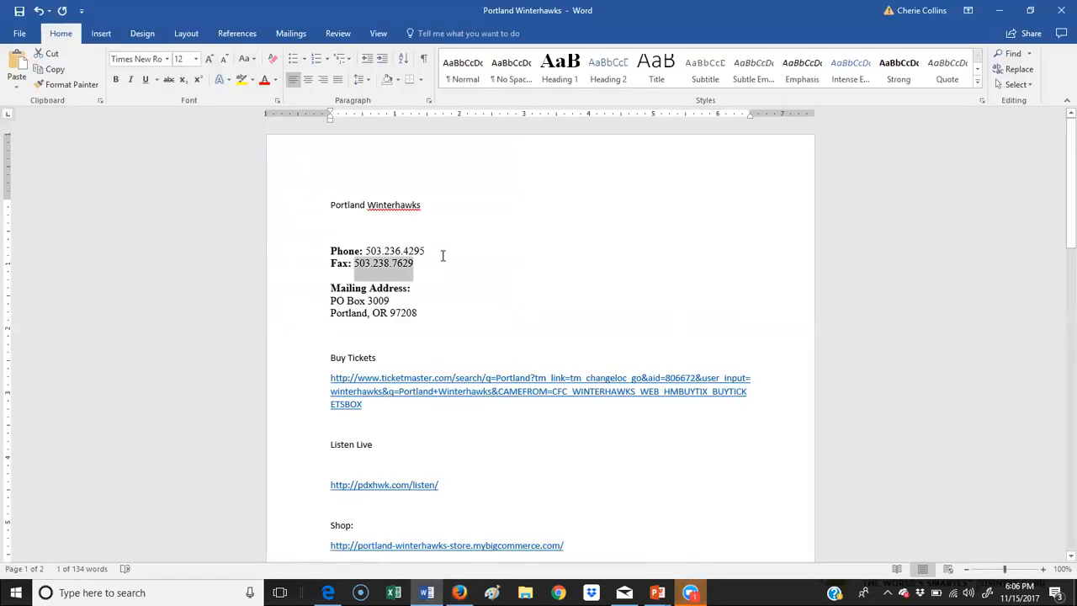
drag(443, 253, 376, 244)
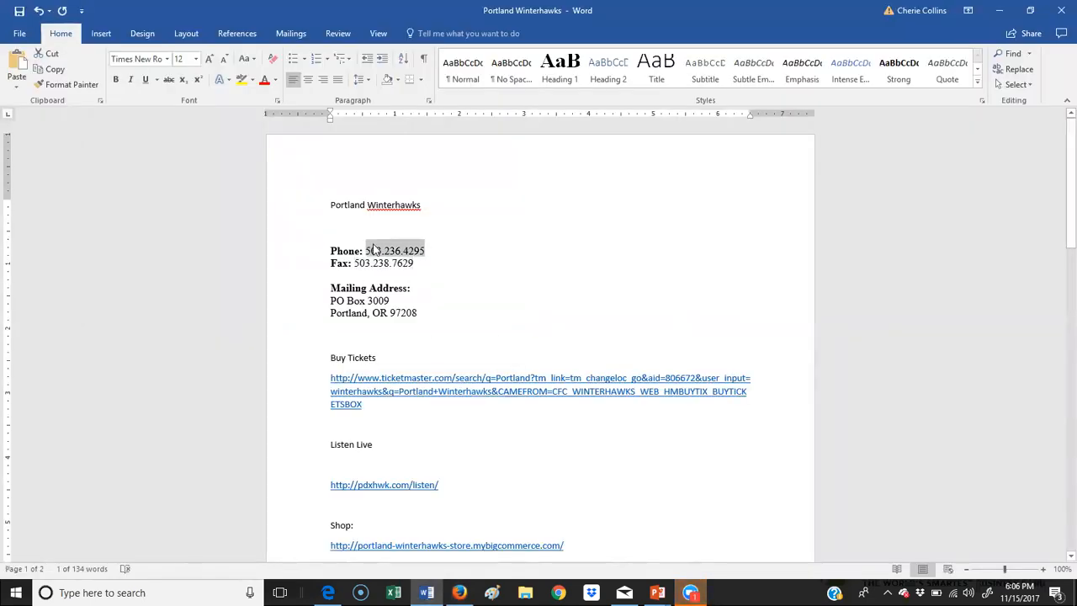
key(alt+Tab)
click(127, 300)
key(ctrl+v)
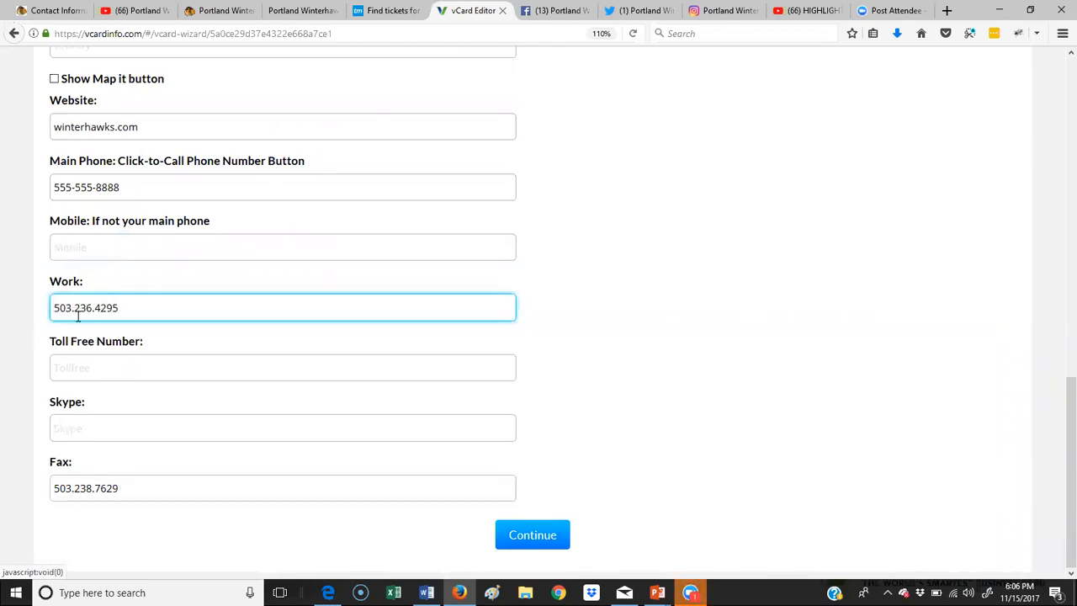
key(BackSpace)
text(-)
key(BackSpace)
text(-)
click(75, 488)
key(BackSpace)
text(-)
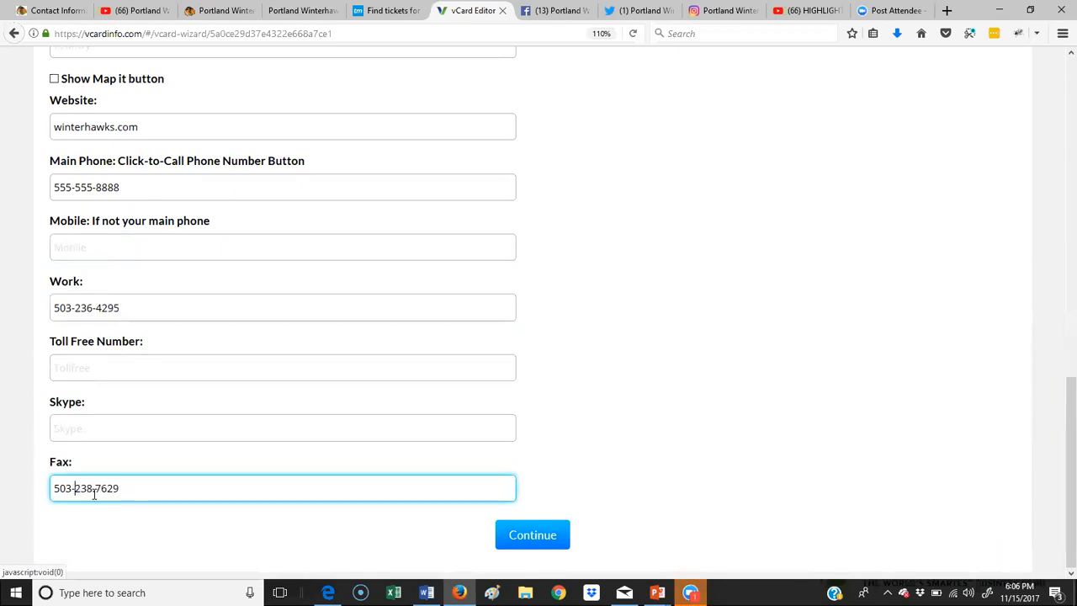
key(BackSpace)
text(-)
Step: Save the contact info and continue to the Social Media/Links step
scroll(212, 429, up, 15)
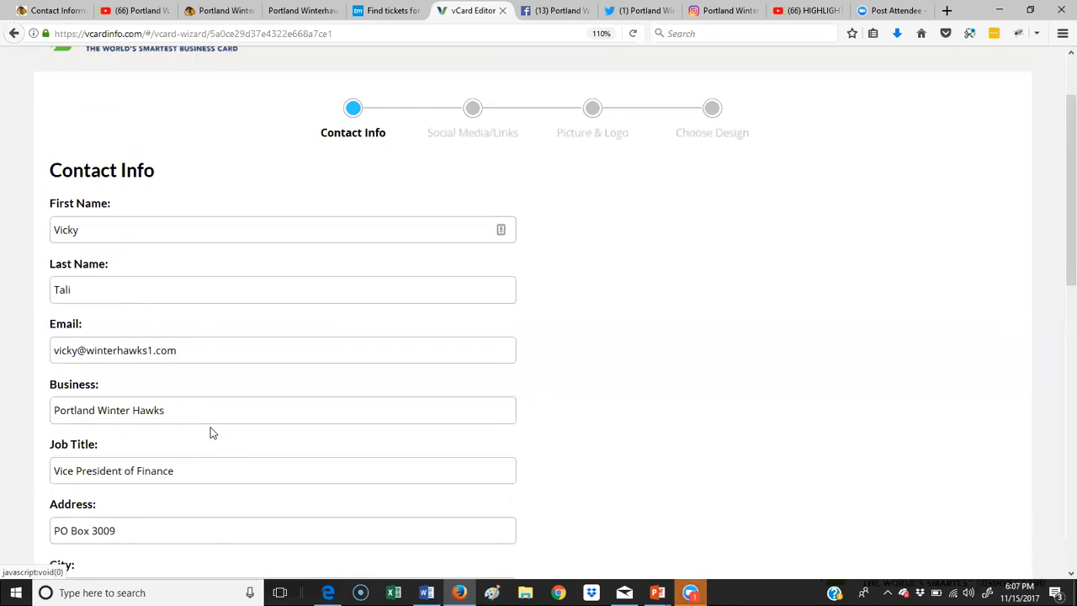
scroll(435, 357, down, 1)
scroll(435, 358, down, 7)
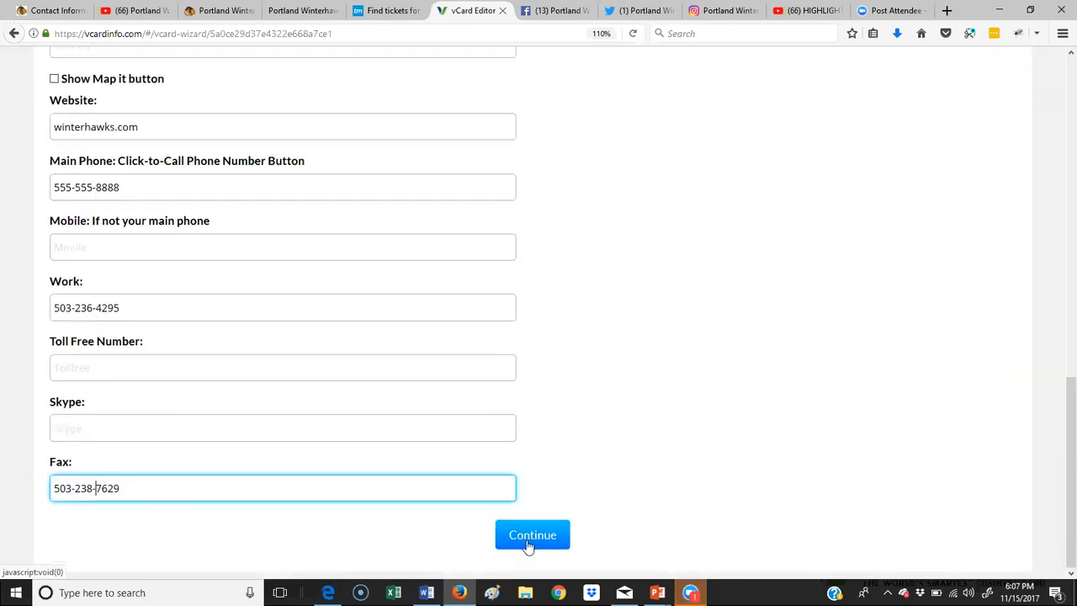
click(532, 536)
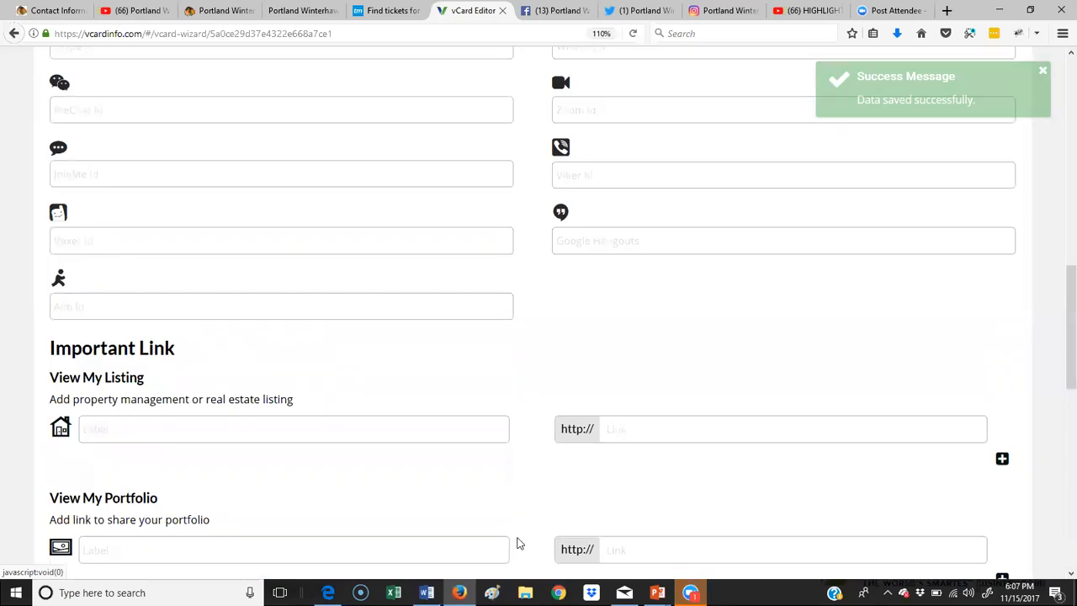
Step: Copy the team's Facebook page address into the Facebook field
scroll(471, 440, up, 5)
scroll(472, 440, up, 5)
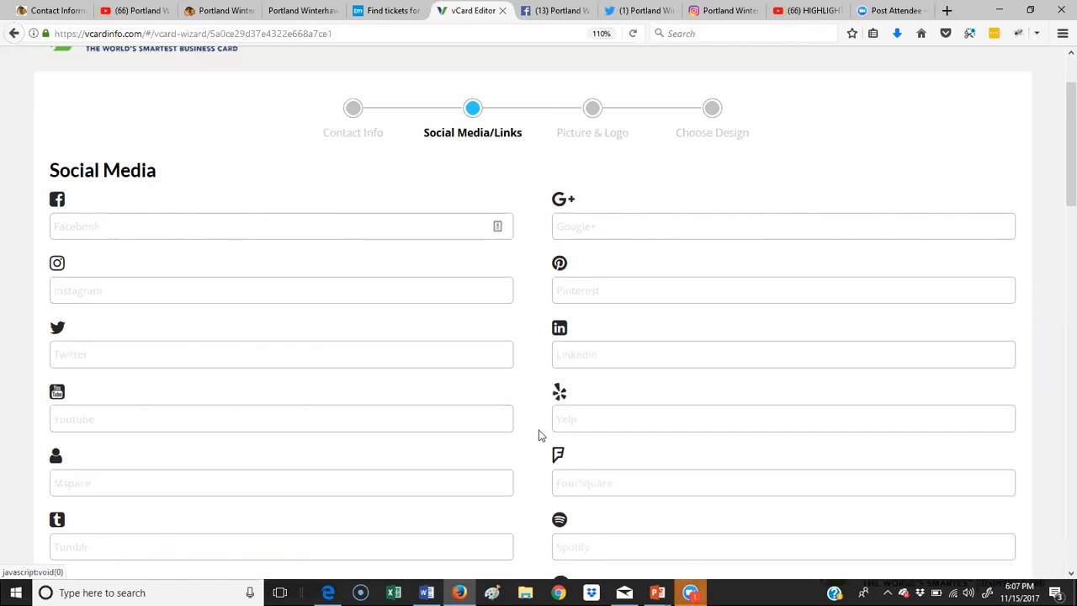
click(549, 10)
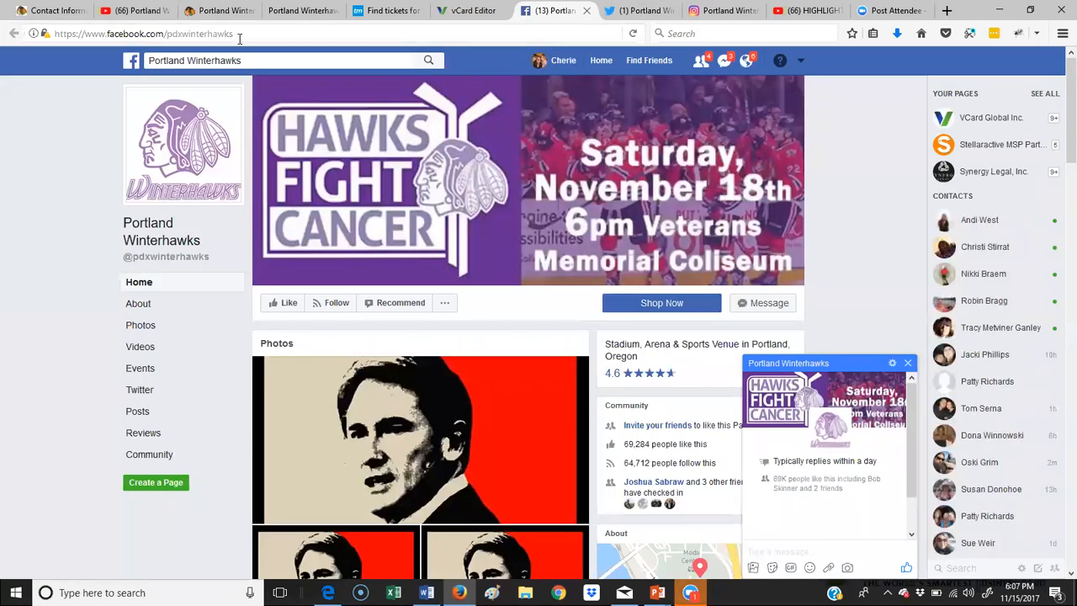
click(100, 34)
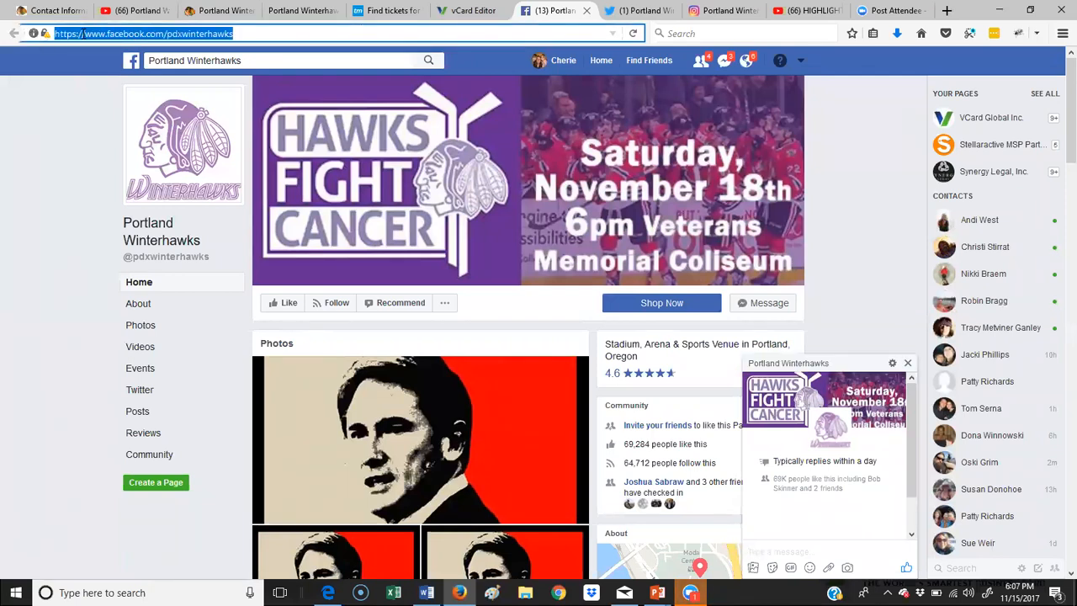
right_click(101, 33)
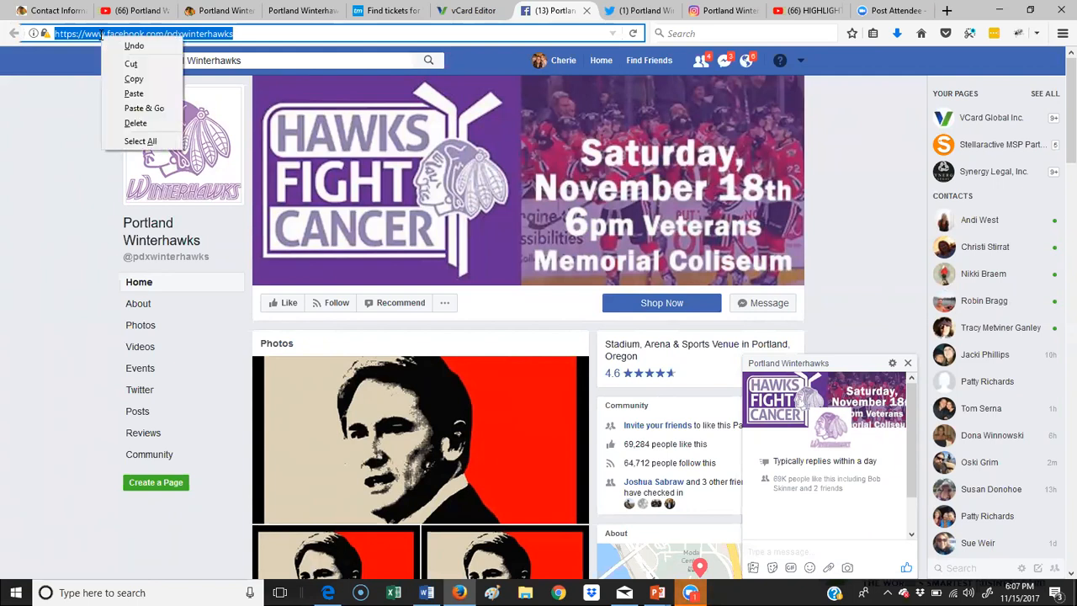
click(133, 79)
click(446, 11)
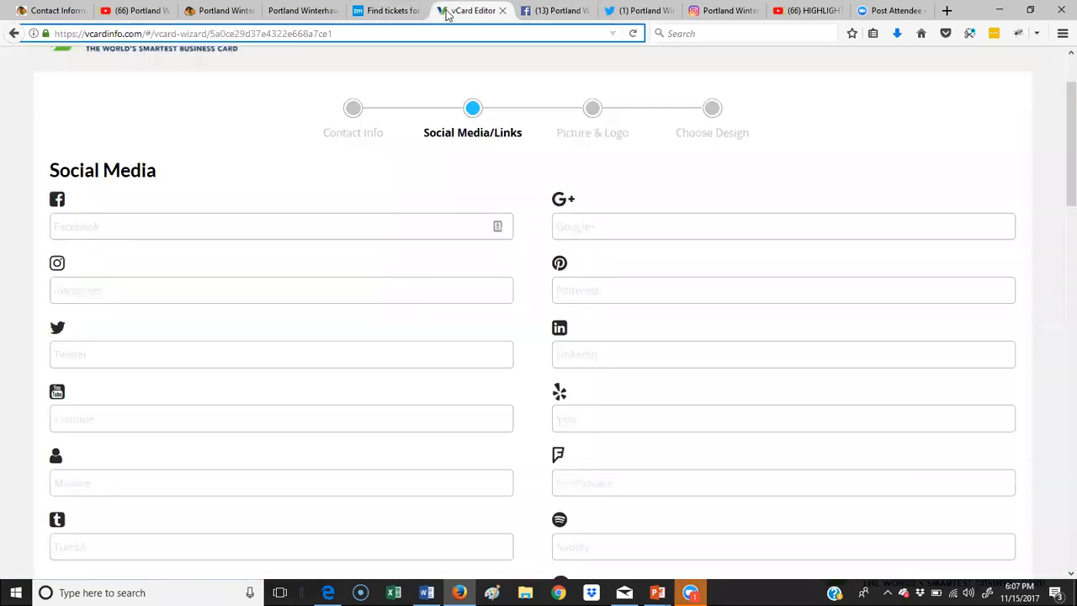
right_click(110, 223)
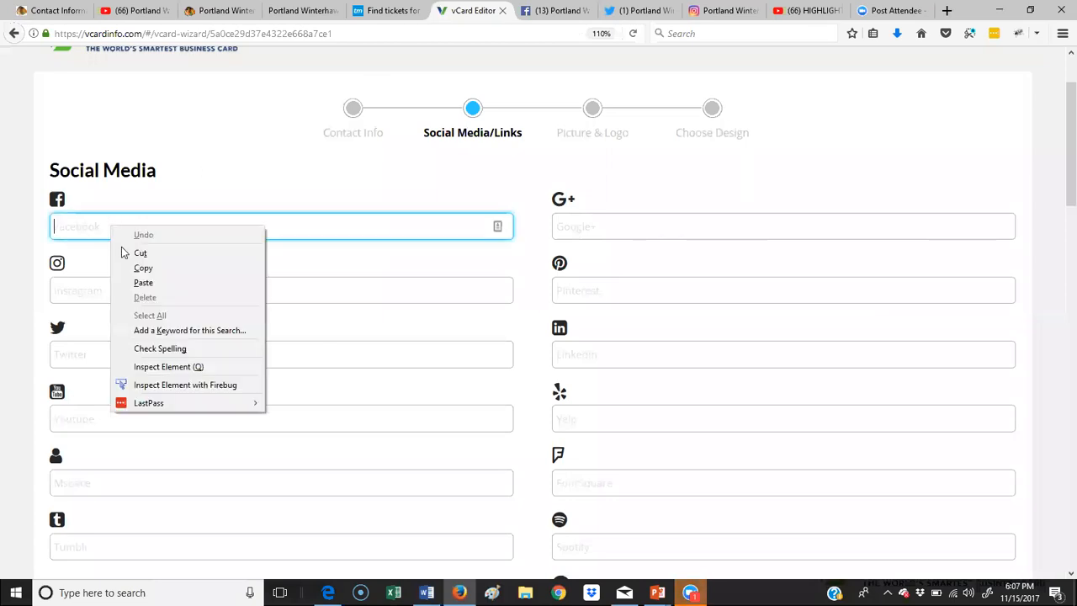
click(161, 280)
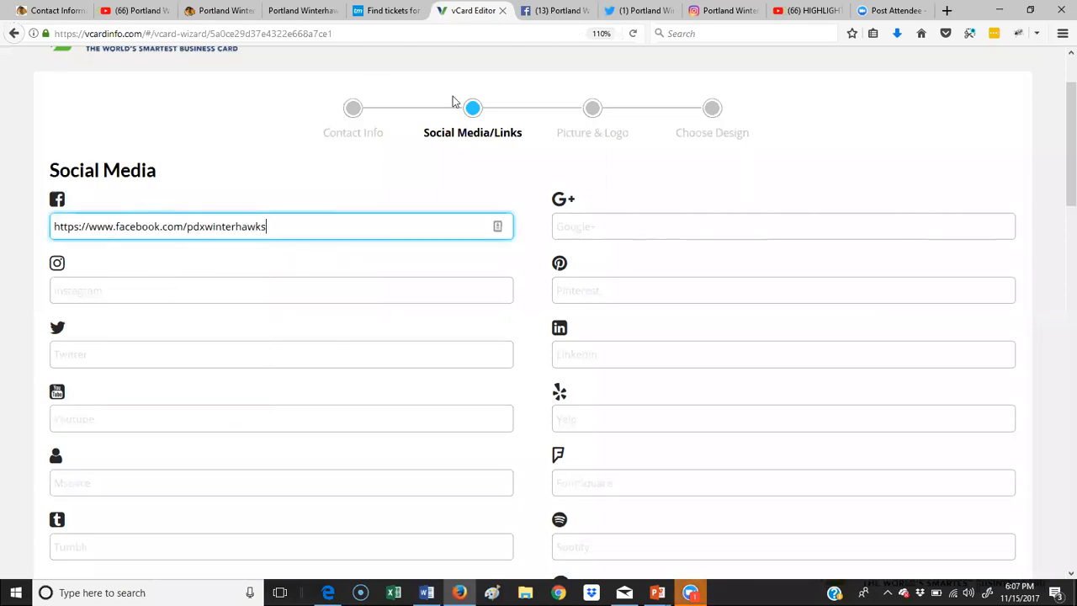
Step: Copy the team's Twitter profile address into the Twitter field
click(654, 13)
click(277, 34)
right_click(228, 38)
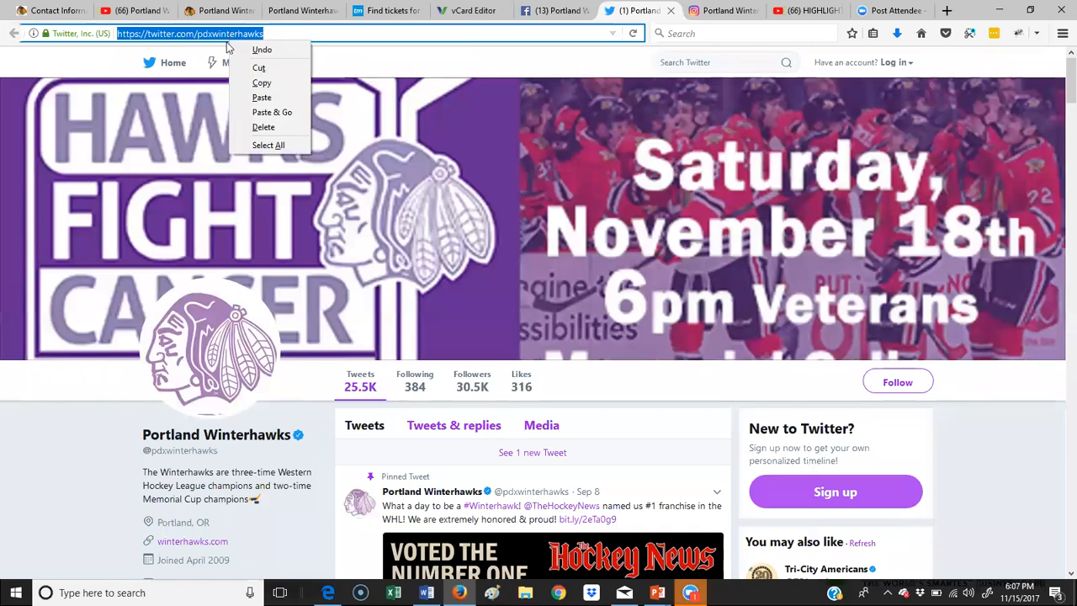
click(260, 83)
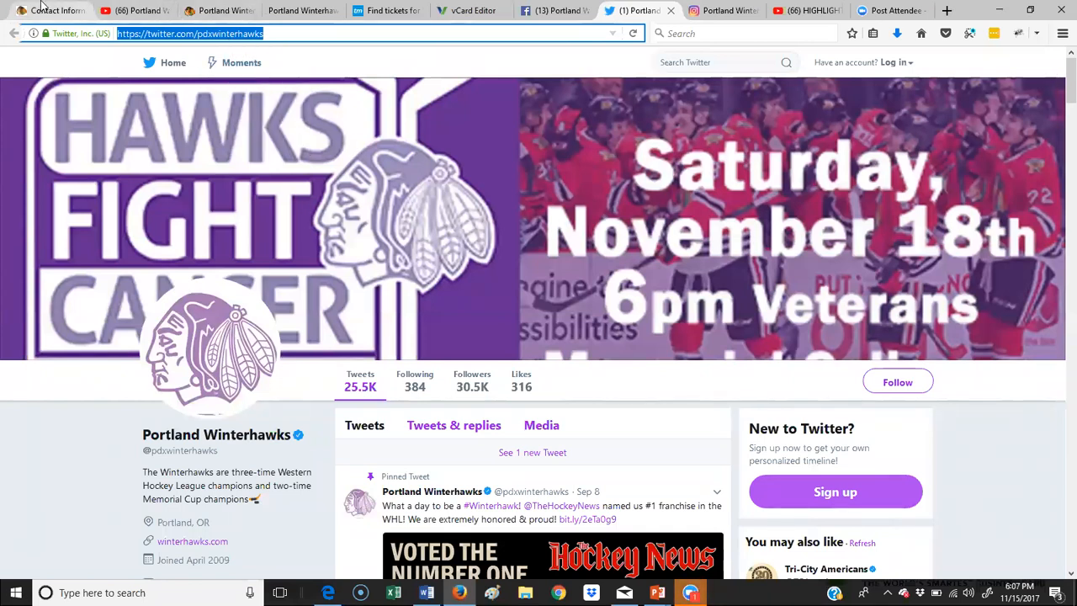
click(472, 13)
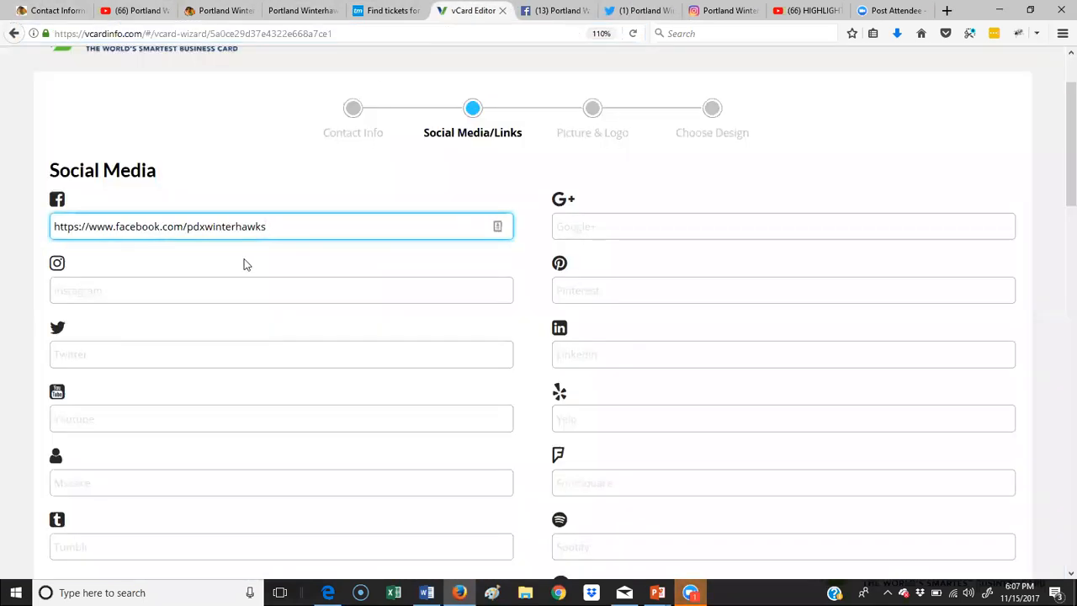
click(70, 353)
right_click(70, 353)
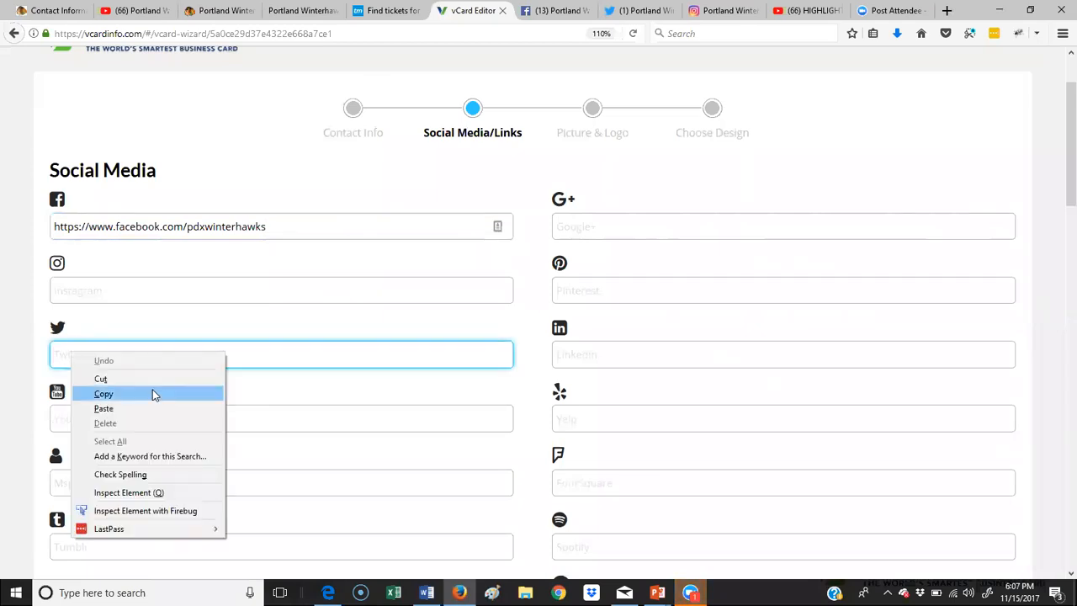
click(103, 408)
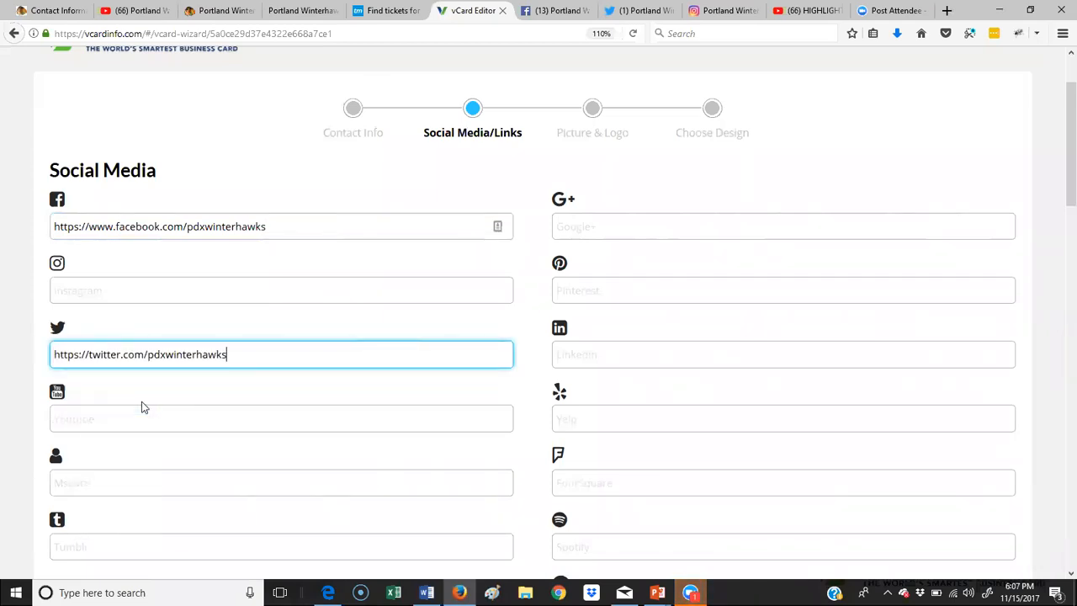
Step: Copy the team's Instagram profile address into the Instagram field
click(706, 12)
click(288, 34)
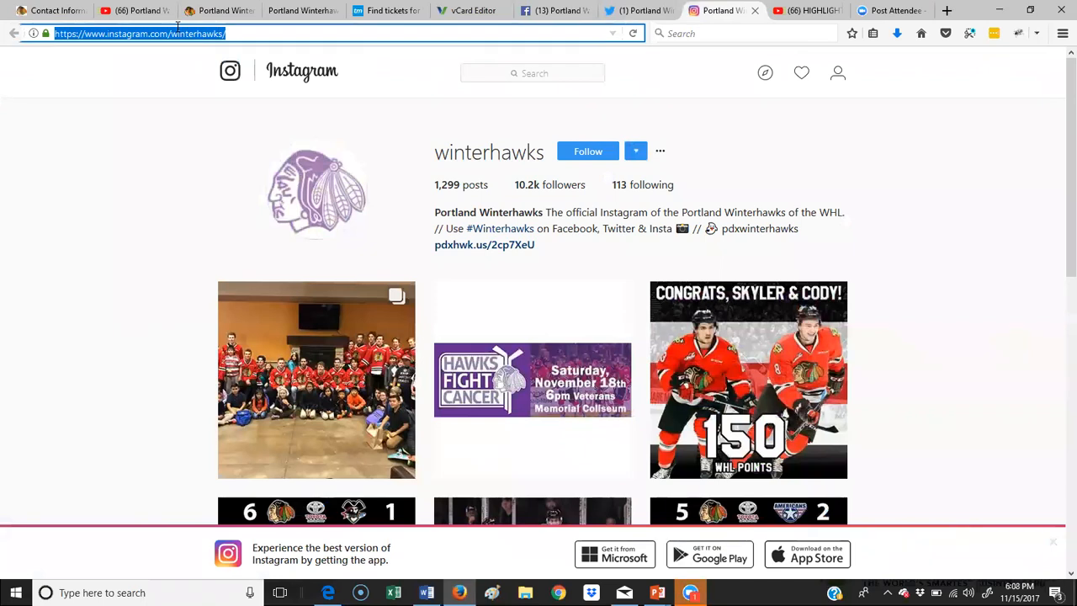
right_click(174, 34)
click(204, 79)
click(439, 12)
scroll(586, 294, down, 2)
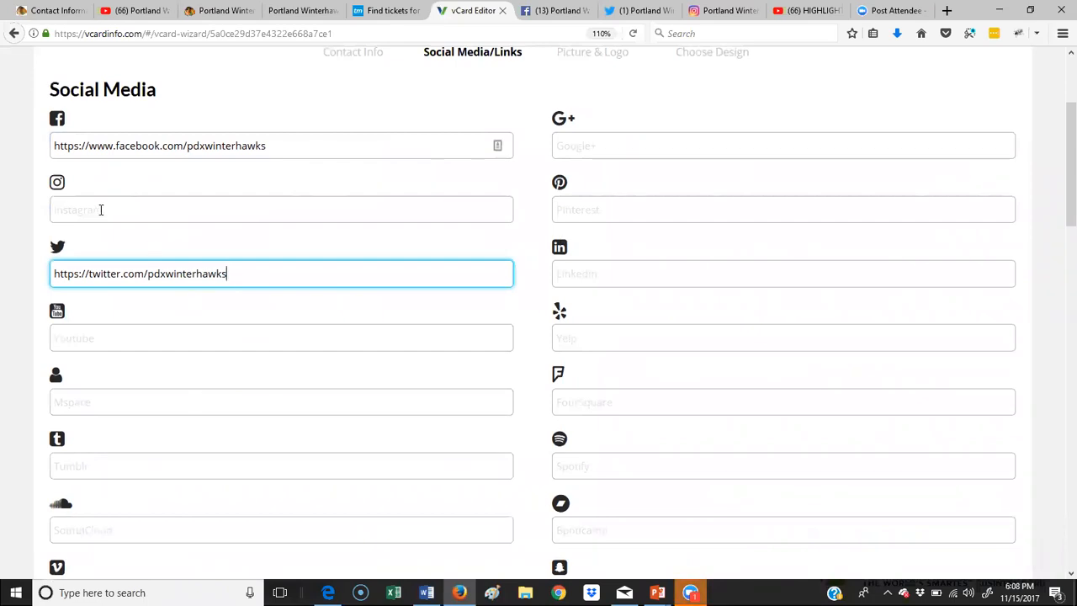
right_click(101, 209)
click(143, 267)
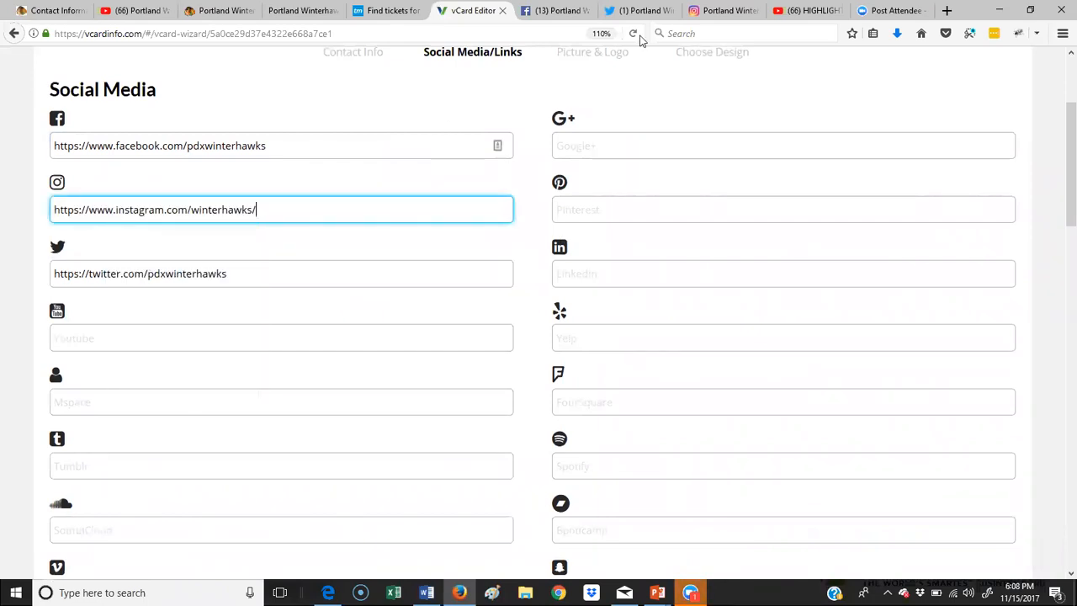
Step: Copy the Winterhawks YouTube videos page address into the YouTube field
click(126, 11)
click(154, 35)
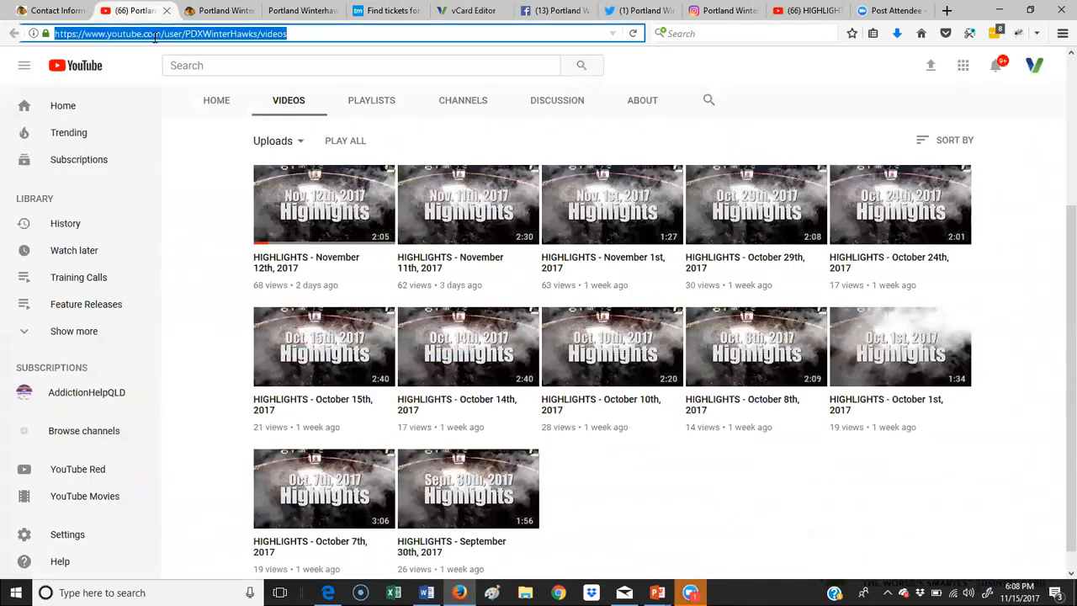
right_click(215, 32)
click(247, 73)
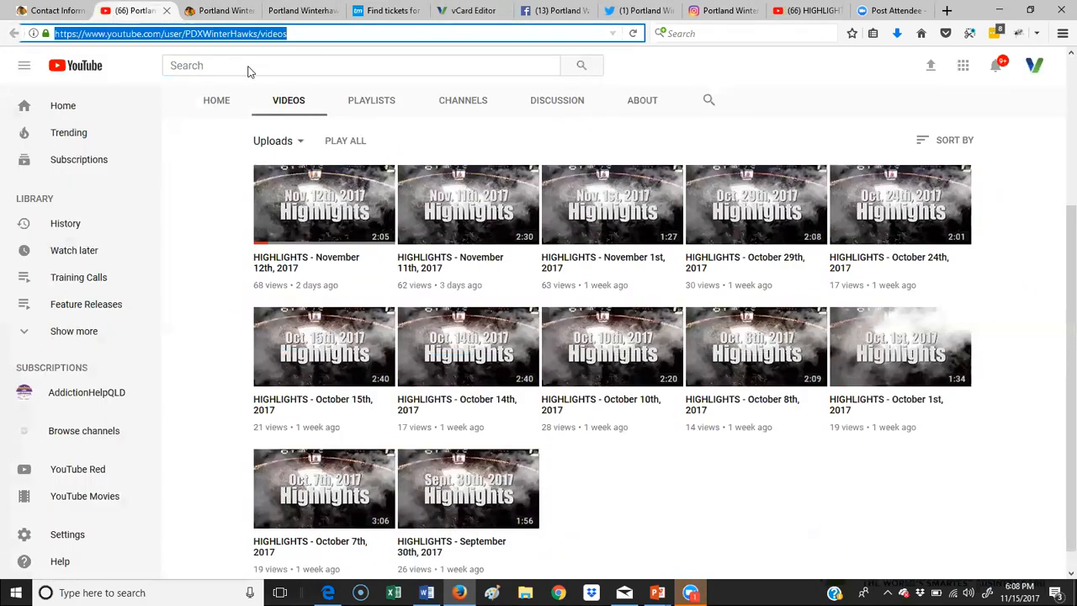
click(489, 12)
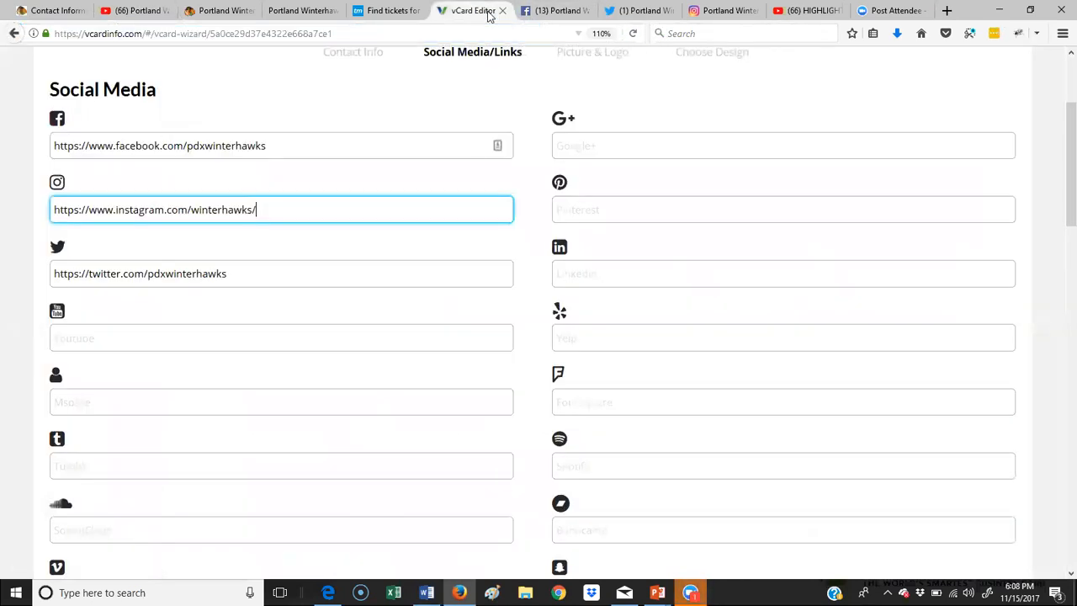
click(90, 335)
right_click(90, 335)
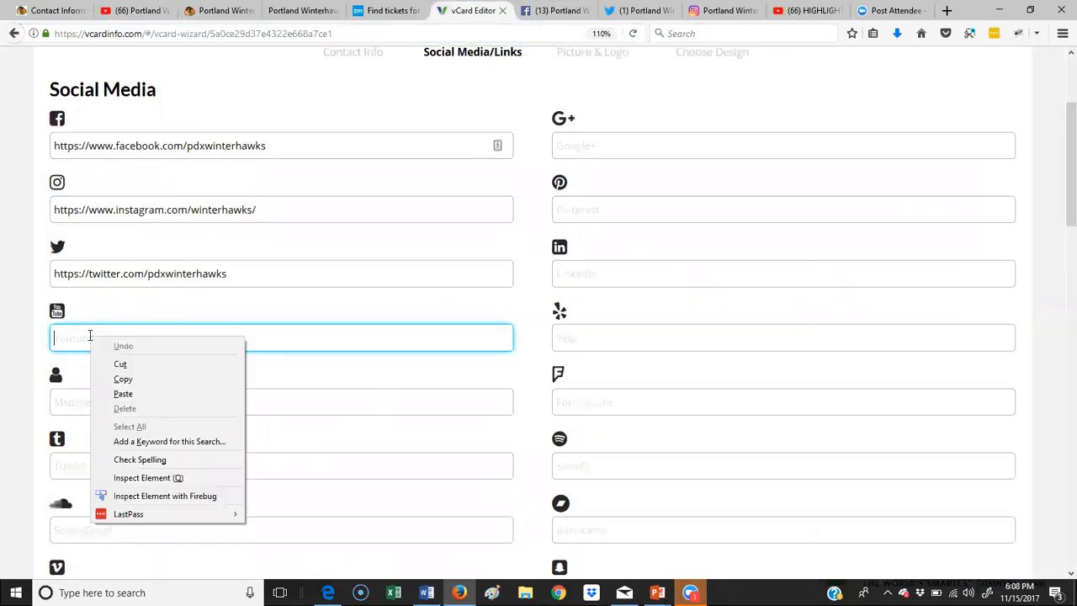
click(143, 394)
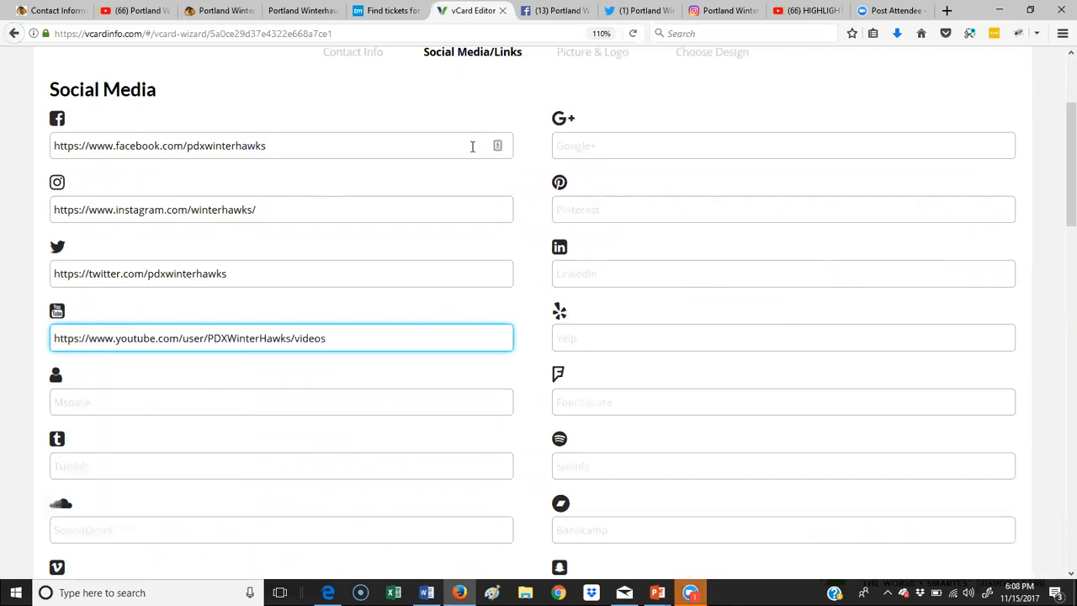
scroll(323, 272, down, 7)
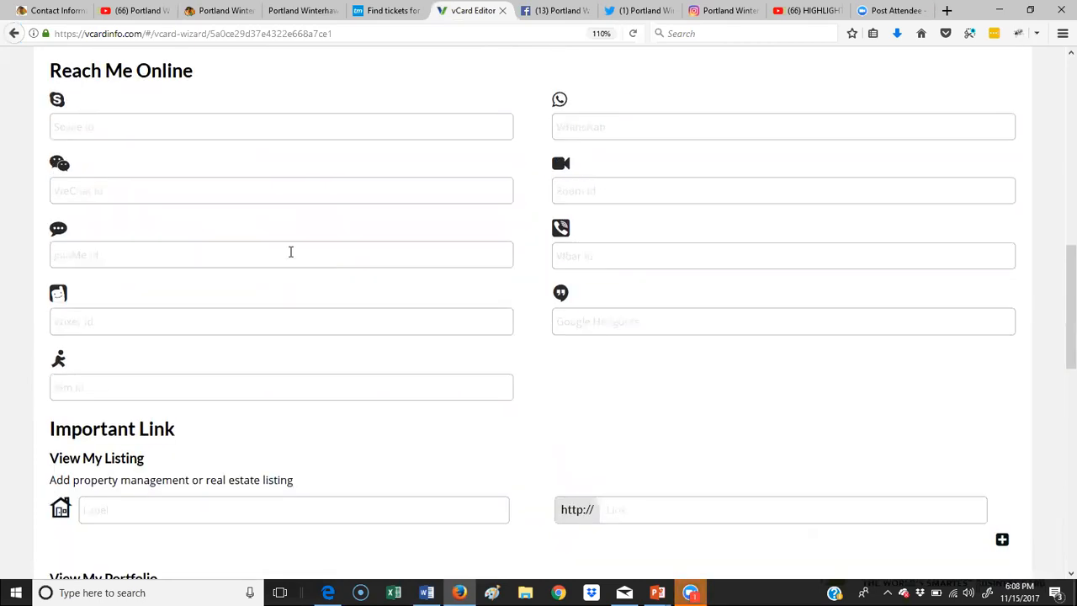
click(136, 127)
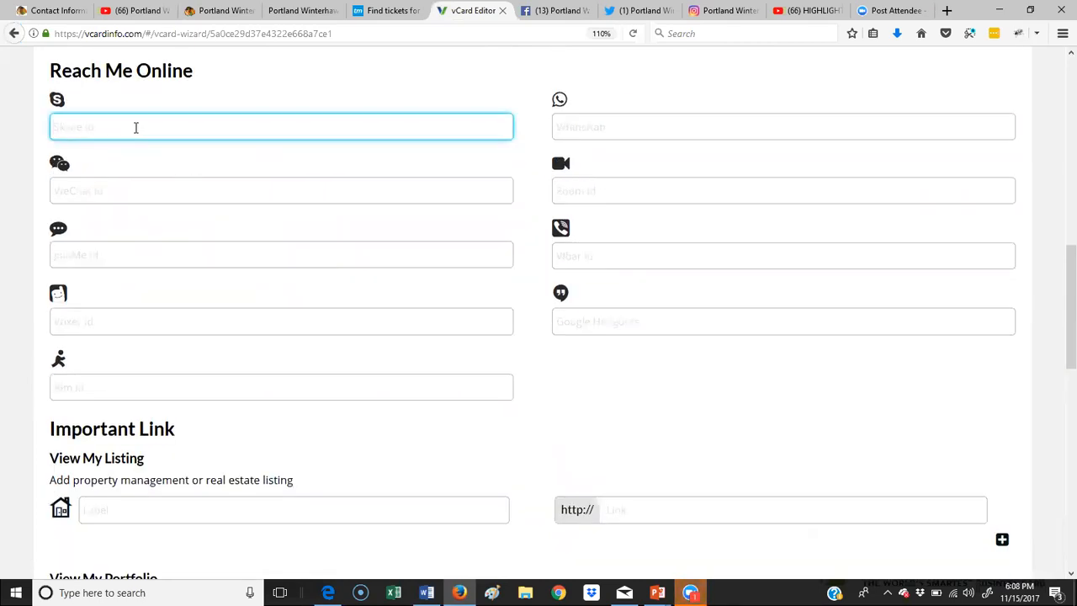
click(593, 124)
click(648, 190)
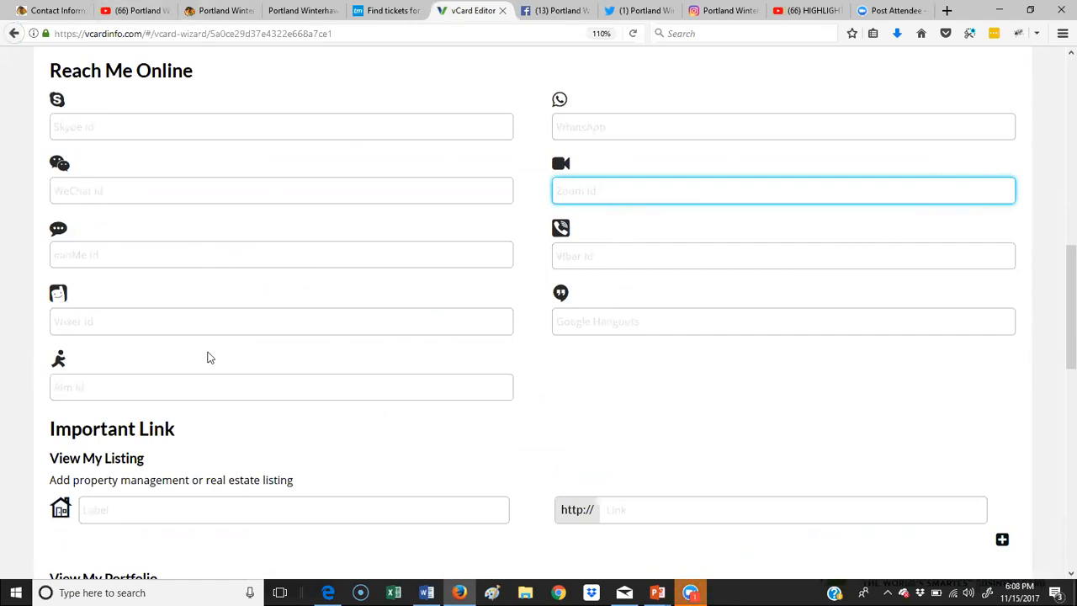
scroll(211, 358, down, 4)
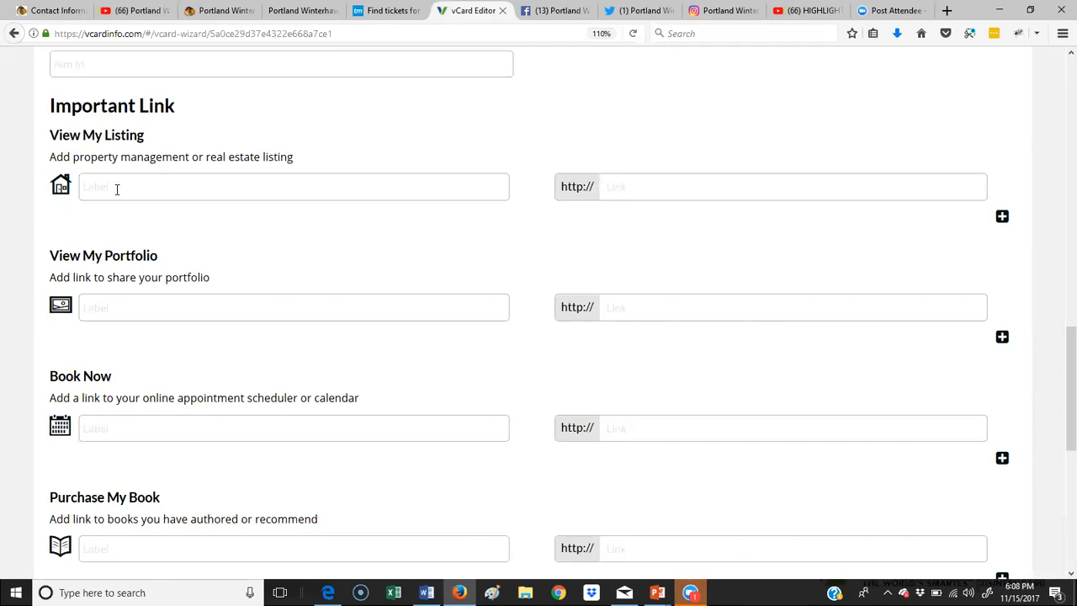
Step: Add a second View My Listing label and link row, then check the Book Now label
scroll(117, 188, down, 1)
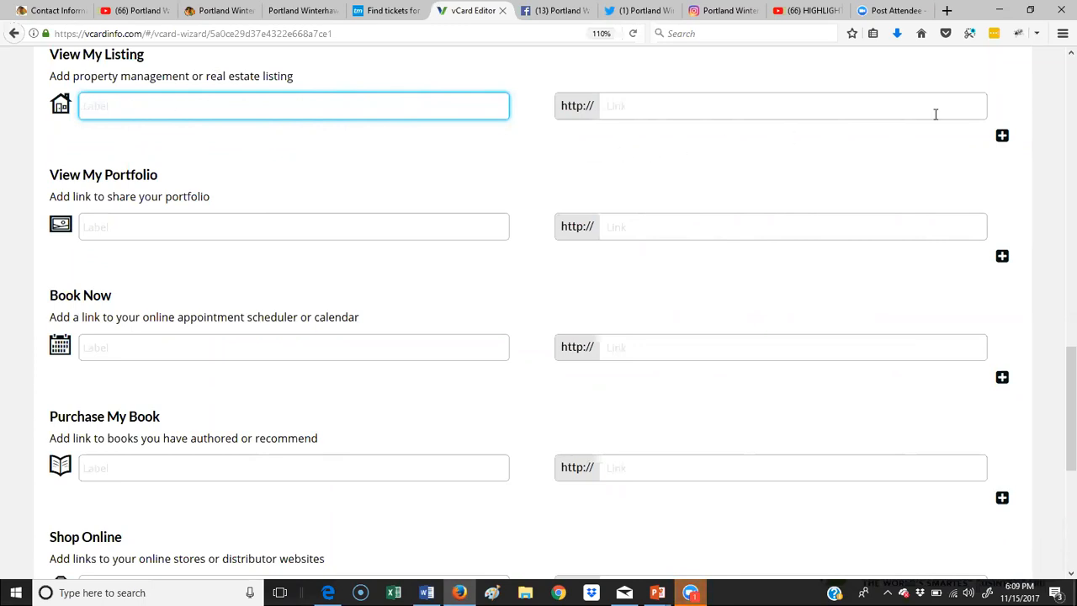
click(1001, 136)
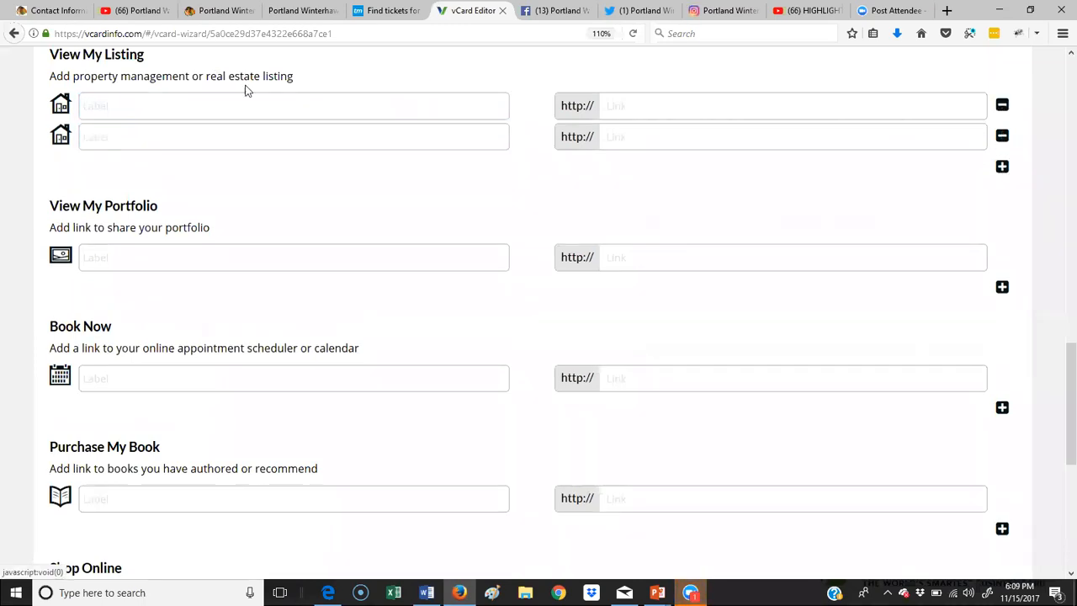
scroll(622, 241, down, 3)
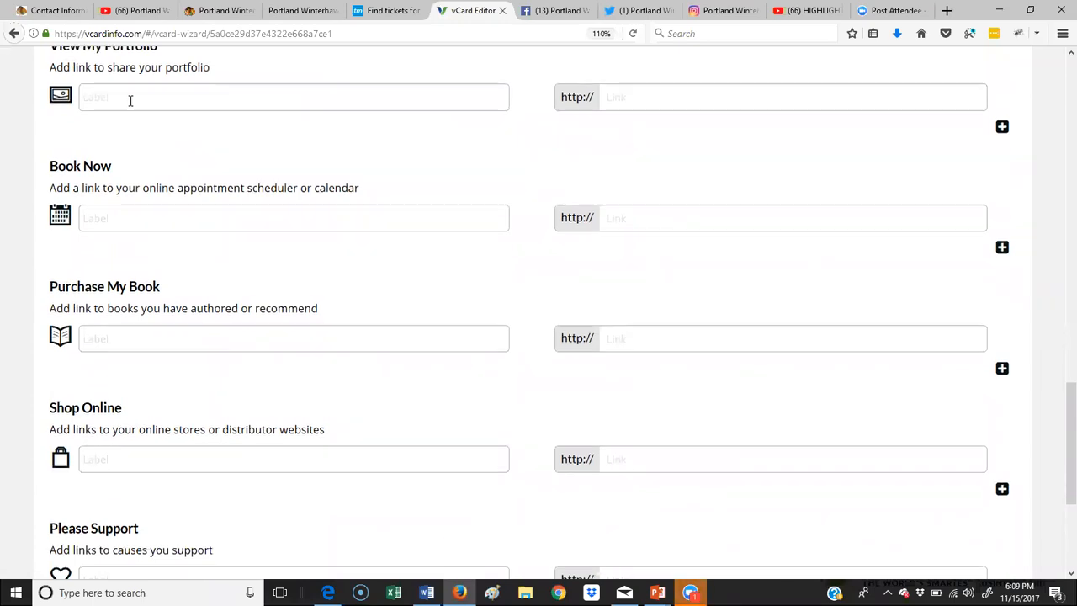
scroll(130, 101, up, 1)
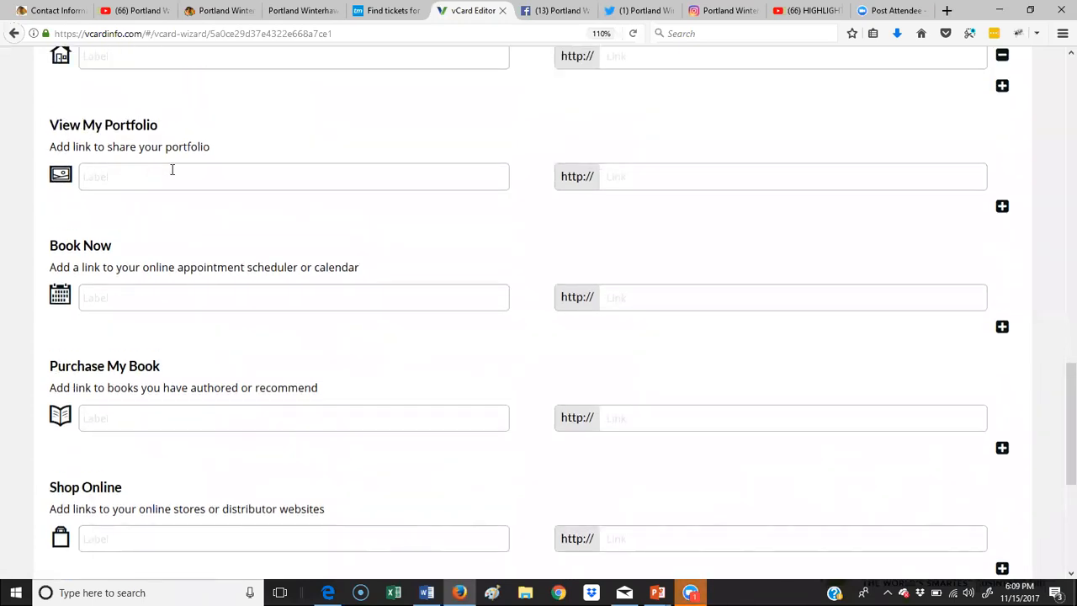
scroll(168, 185, down, 1)
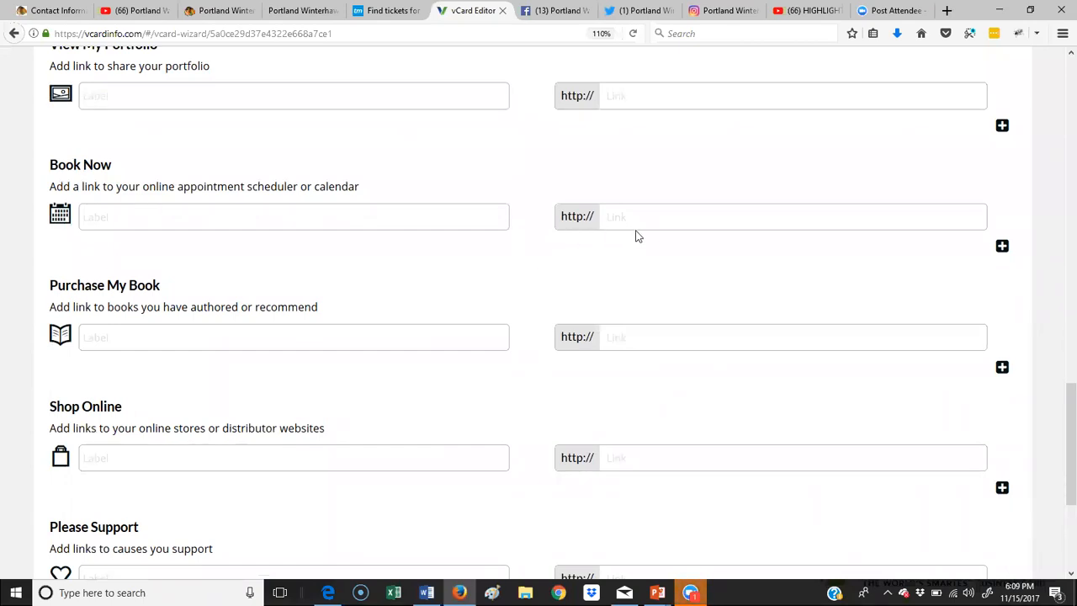
click(152, 222)
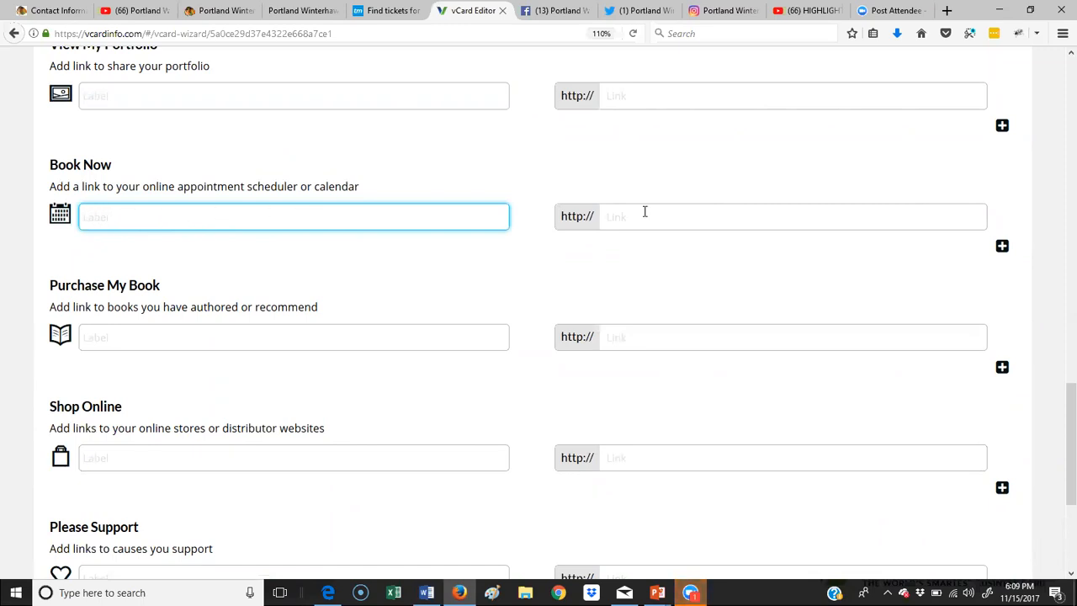
scroll(740, 312, down, 3)
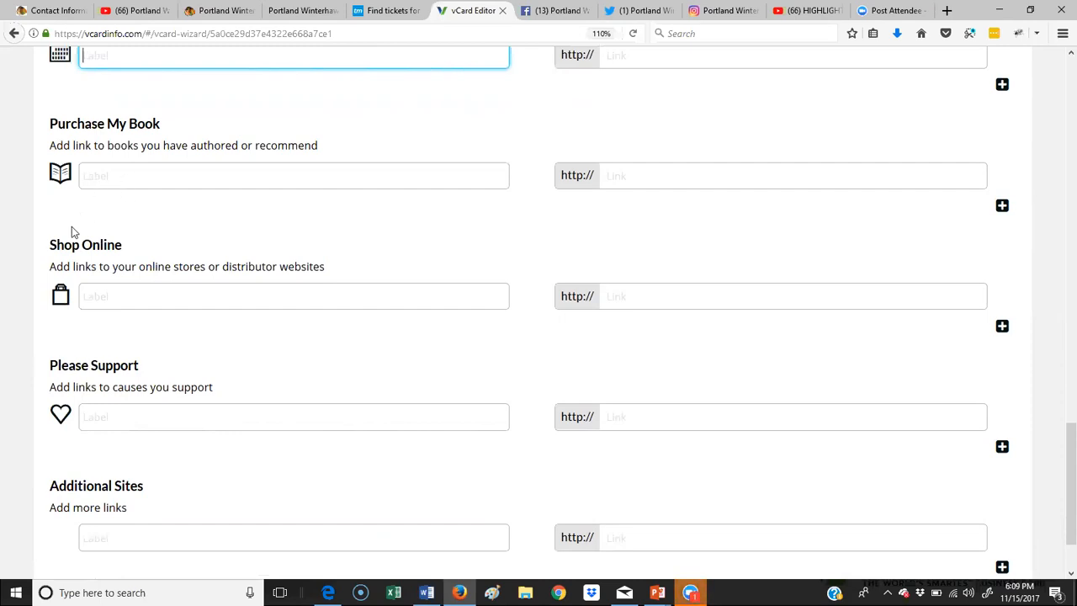
Step: Review the Purchase My Book, Please Support and Additional Sites entries, then save the links
click(688, 177)
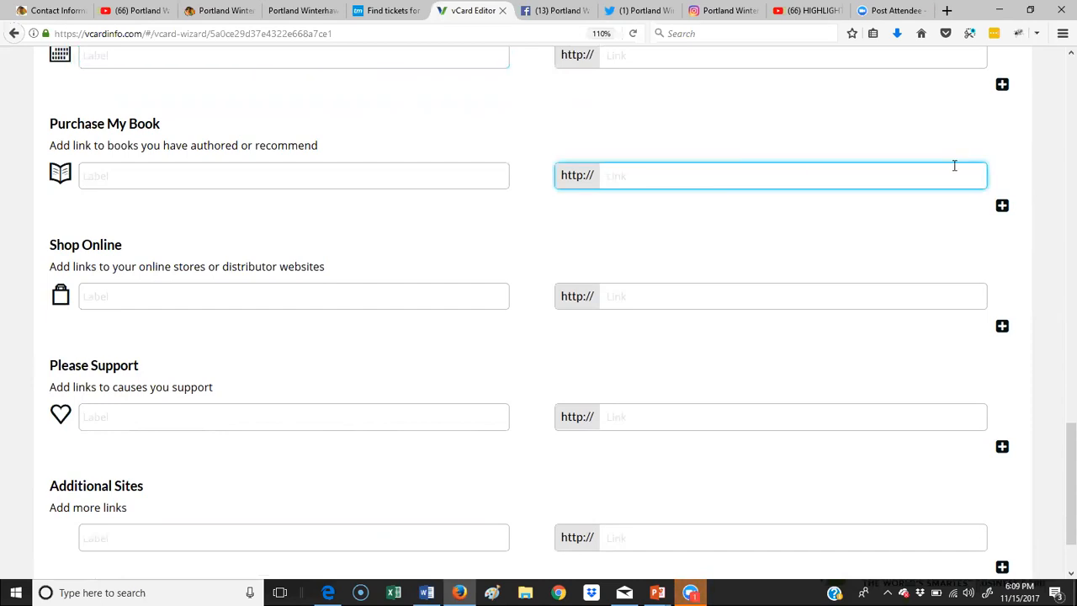
scroll(581, 298, down, 2)
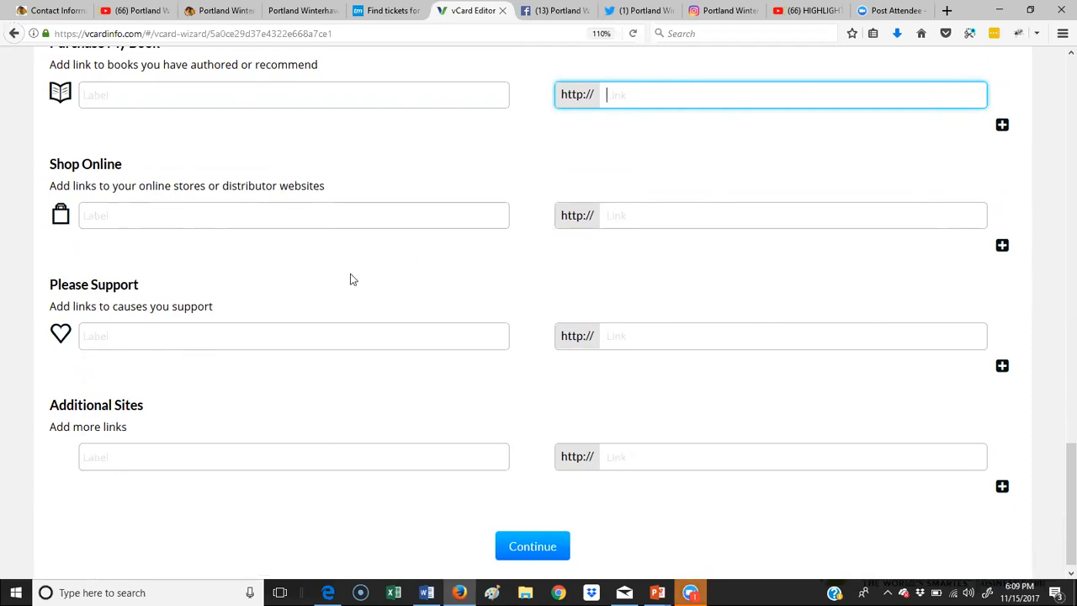
scroll(312, 281, down, 1)
click(103, 323)
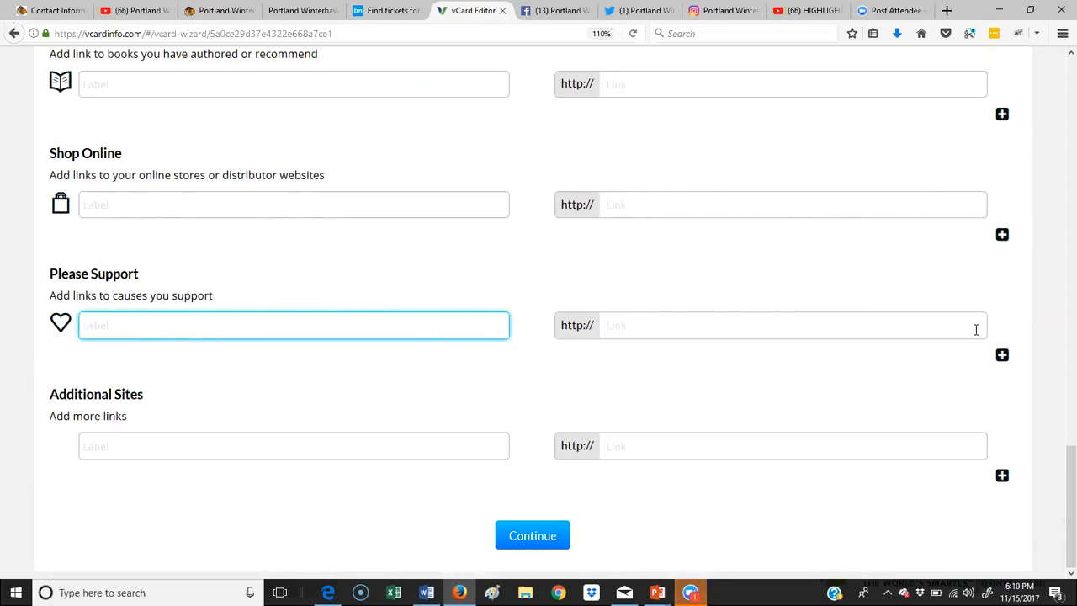
scroll(279, 389, up, 4)
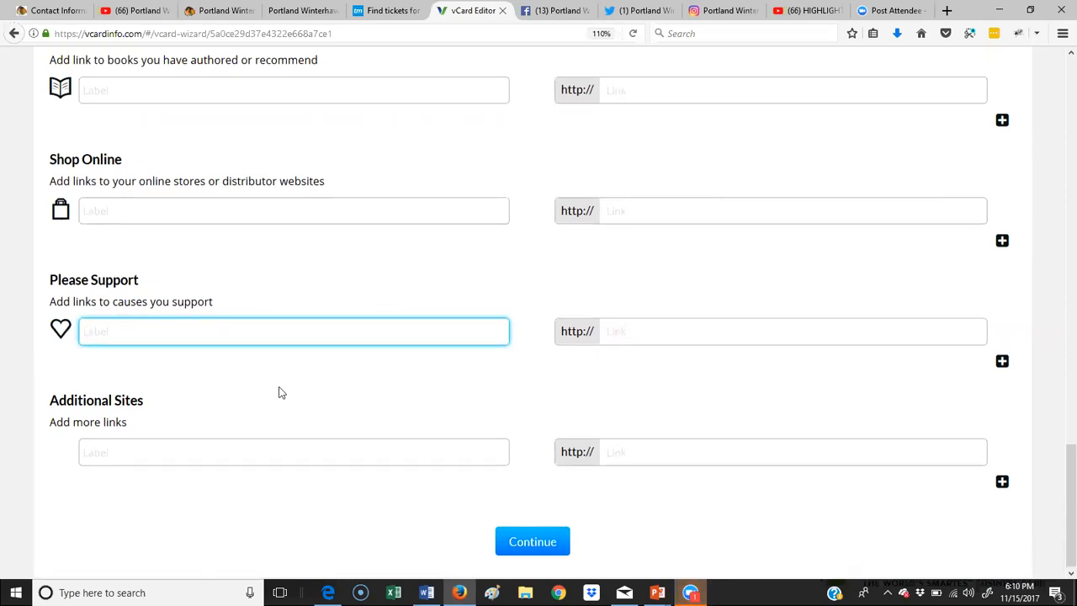
scroll(281, 392, up, 2)
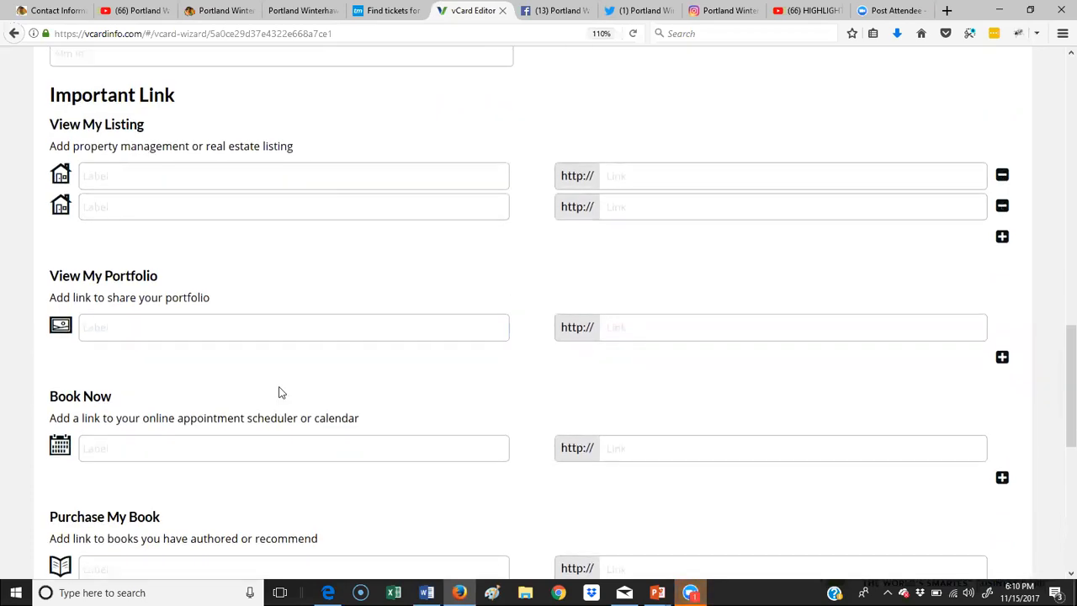
scroll(281, 392, down, 6)
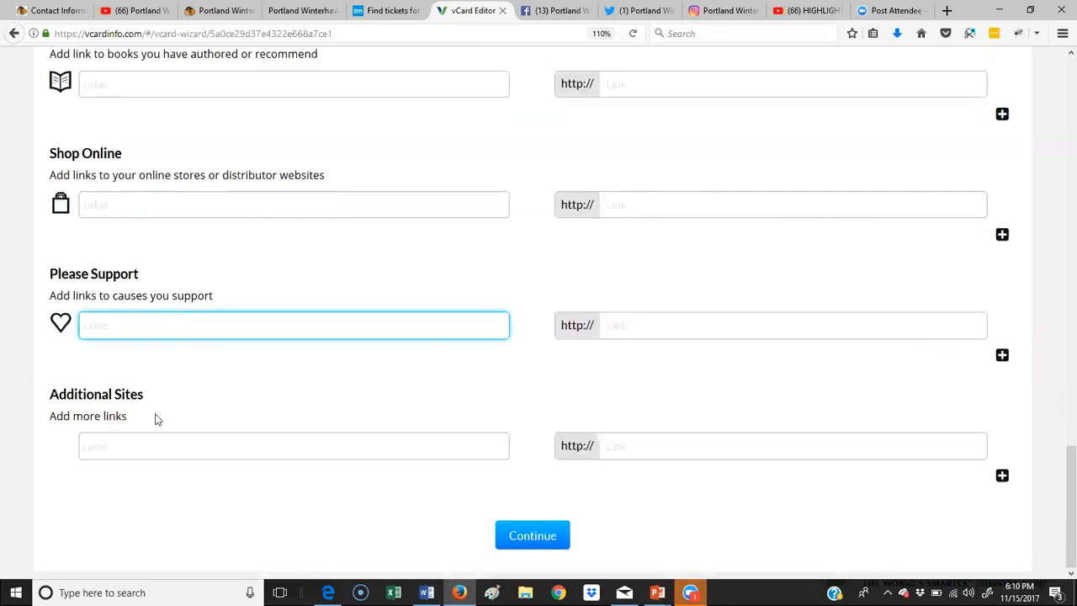
click(137, 451)
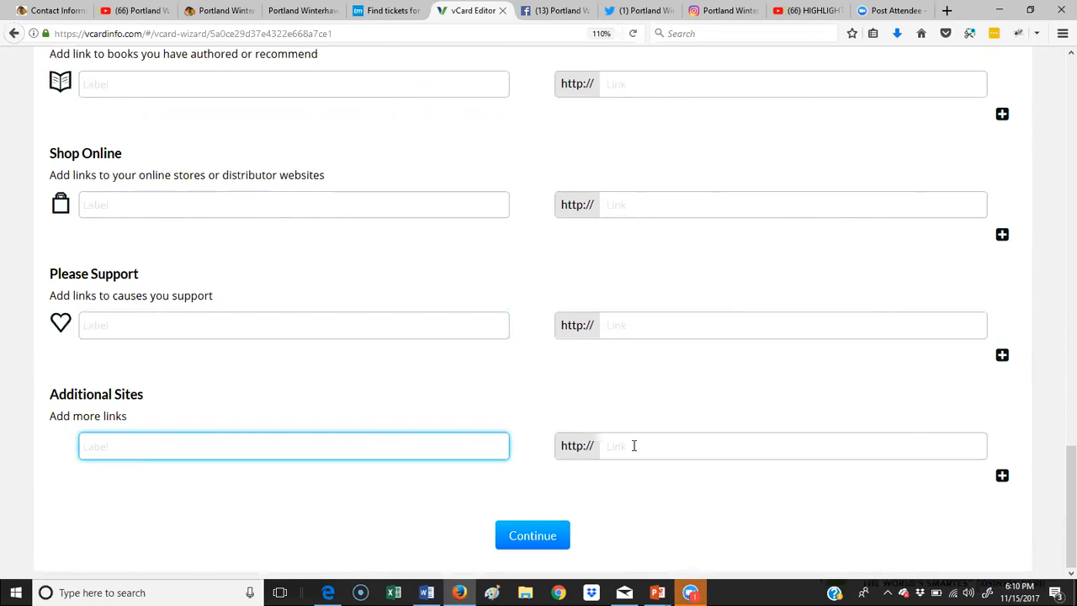
click(550, 538)
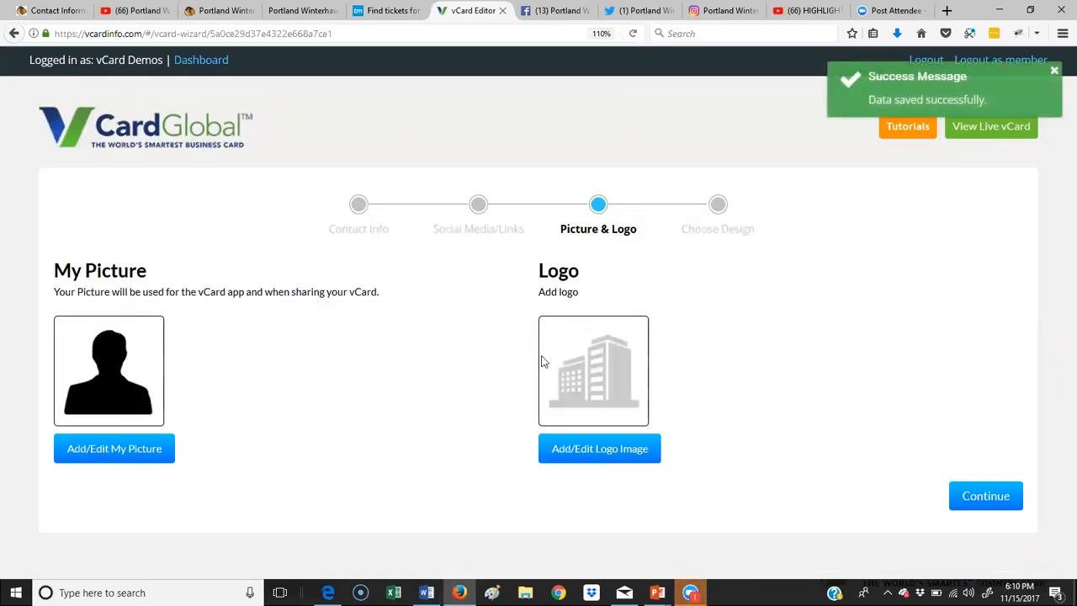
Step: Upload the headshot photo from the winterhalks folder in Documents as the personal picture
click(133, 448)
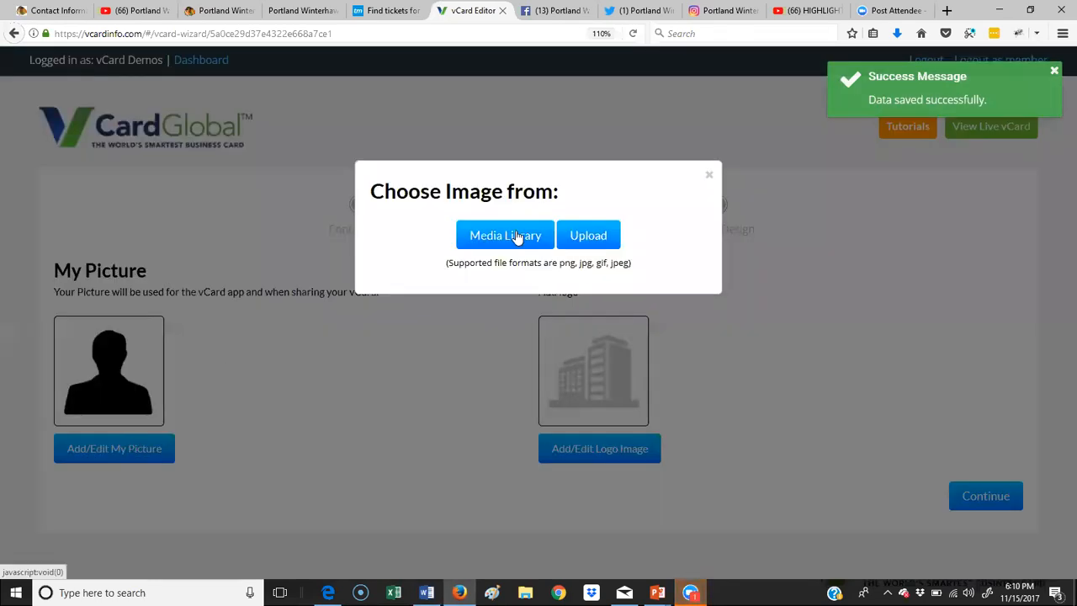
click(586, 235)
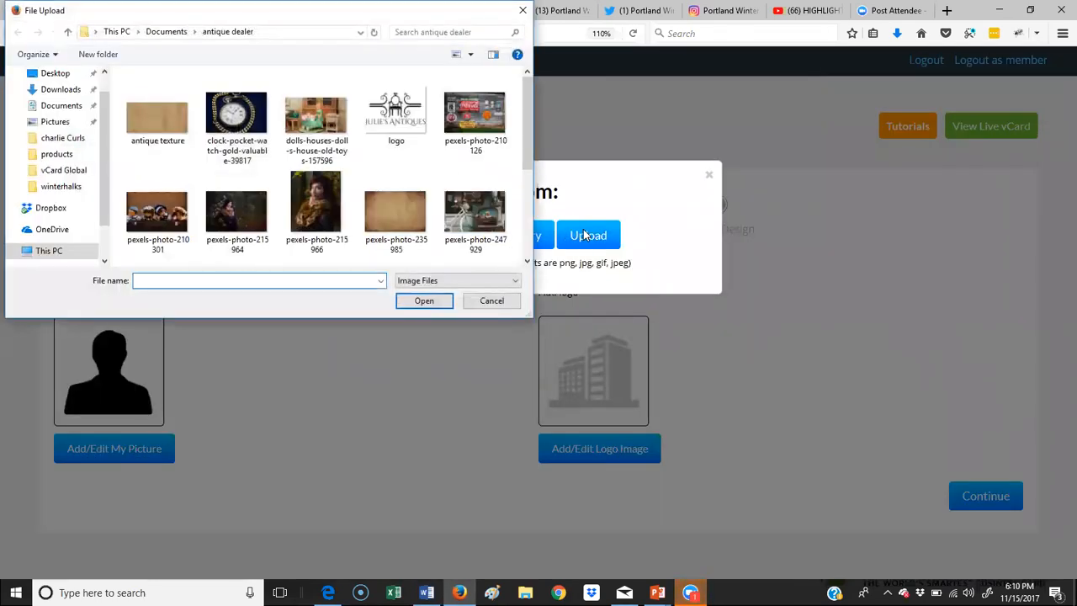
click(161, 32)
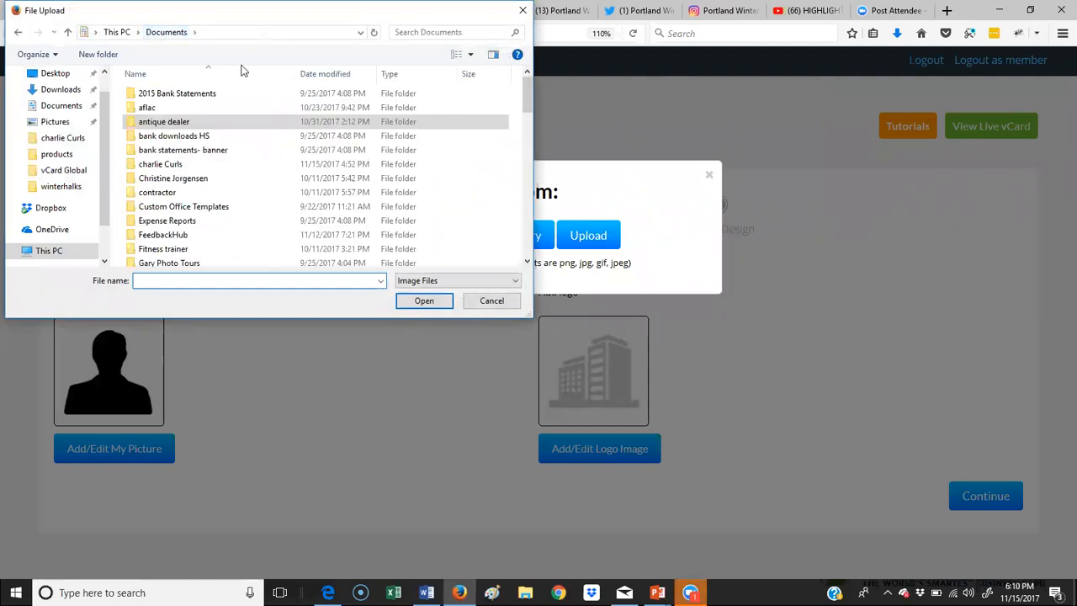
drag(527, 87, 516, 217)
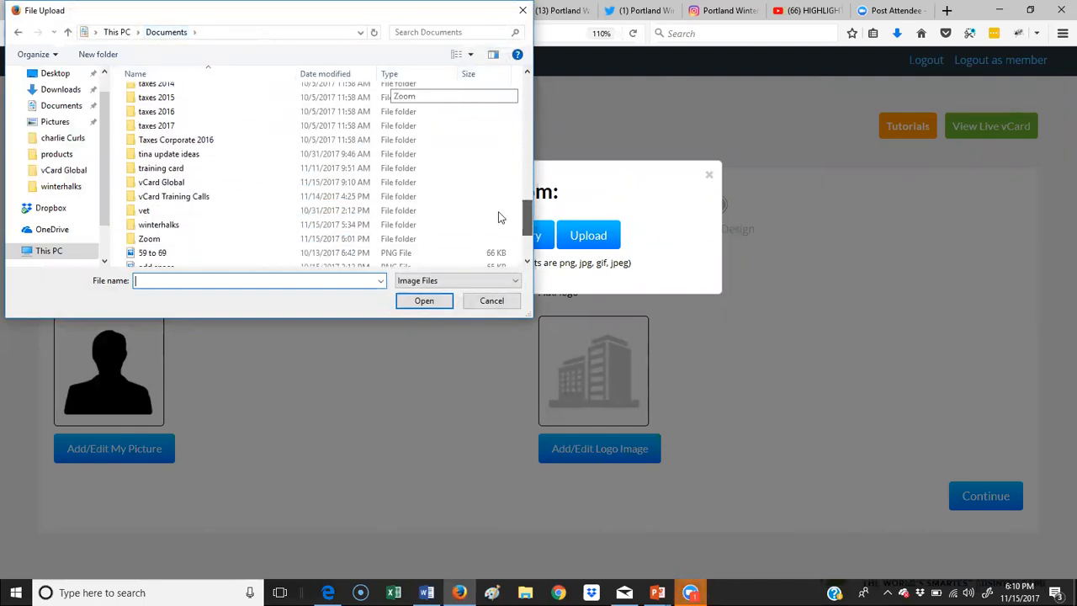
click(188, 227)
click(425, 300)
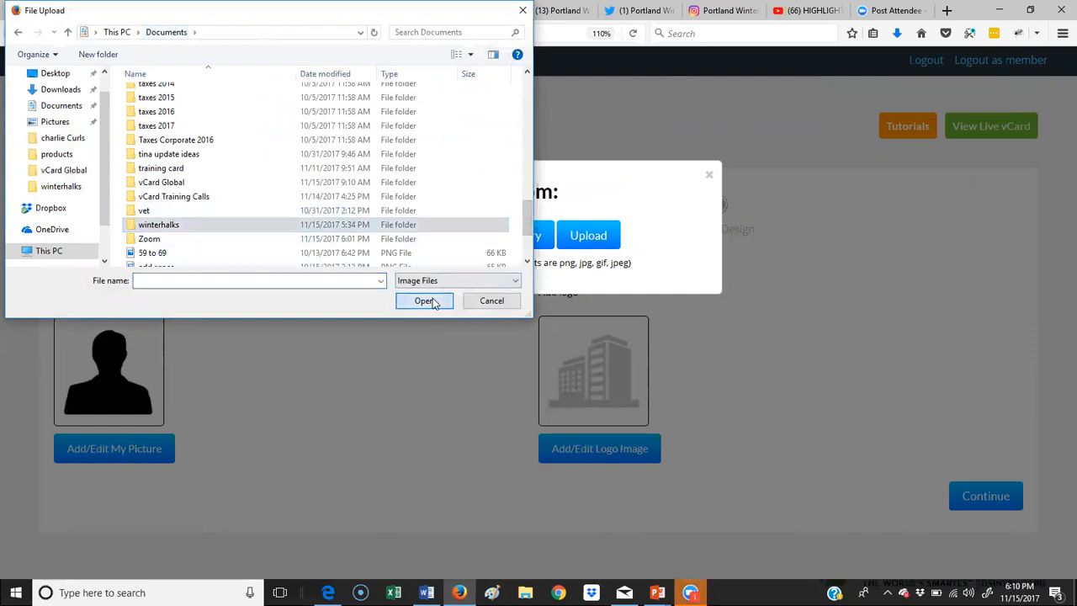
scroll(336, 210, down, 1)
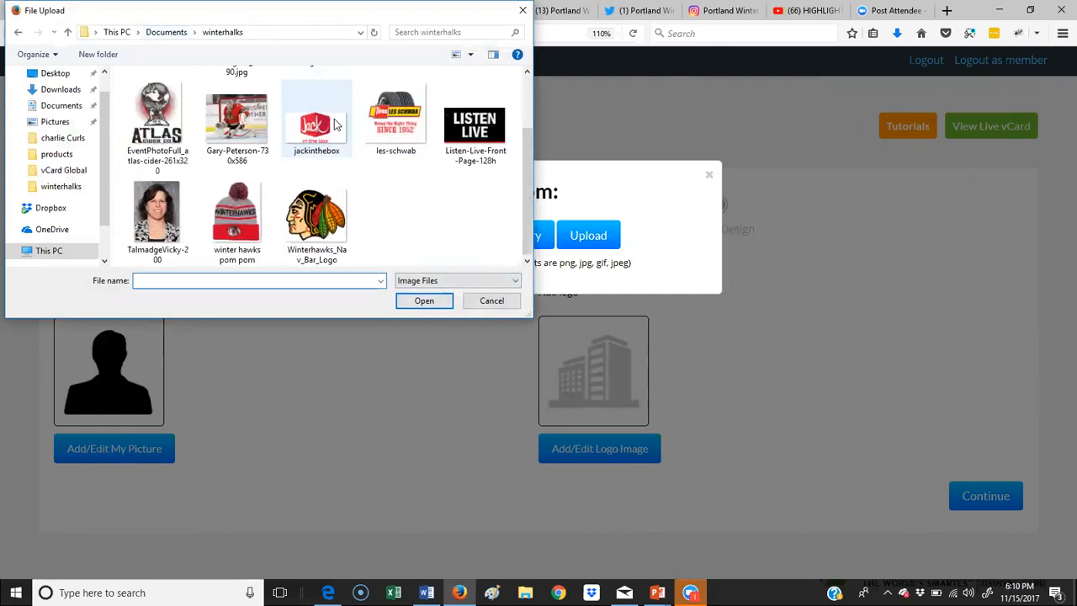
click(154, 223)
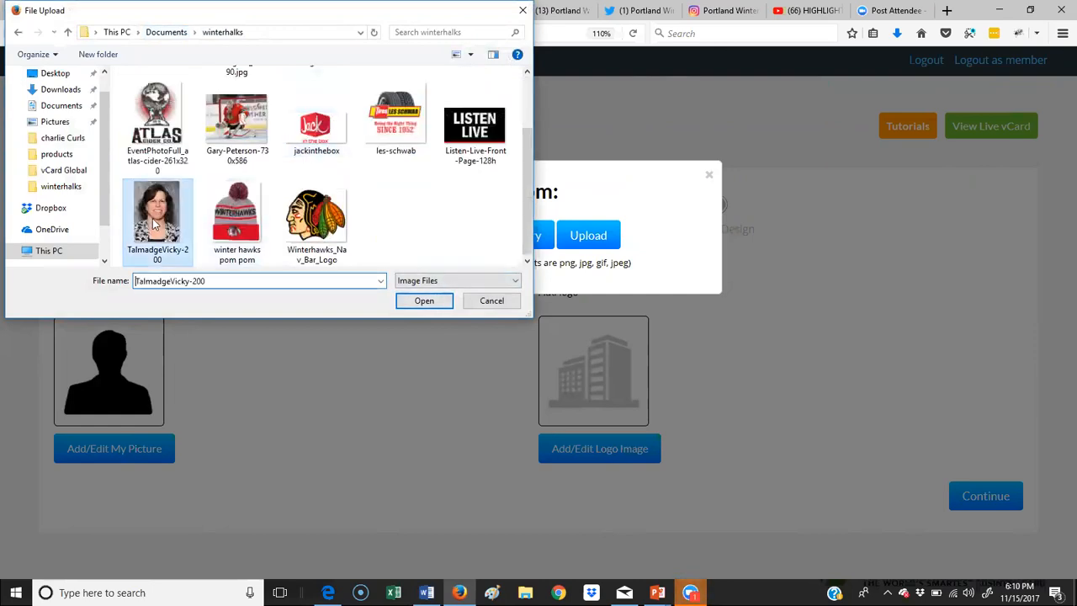
click(424, 301)
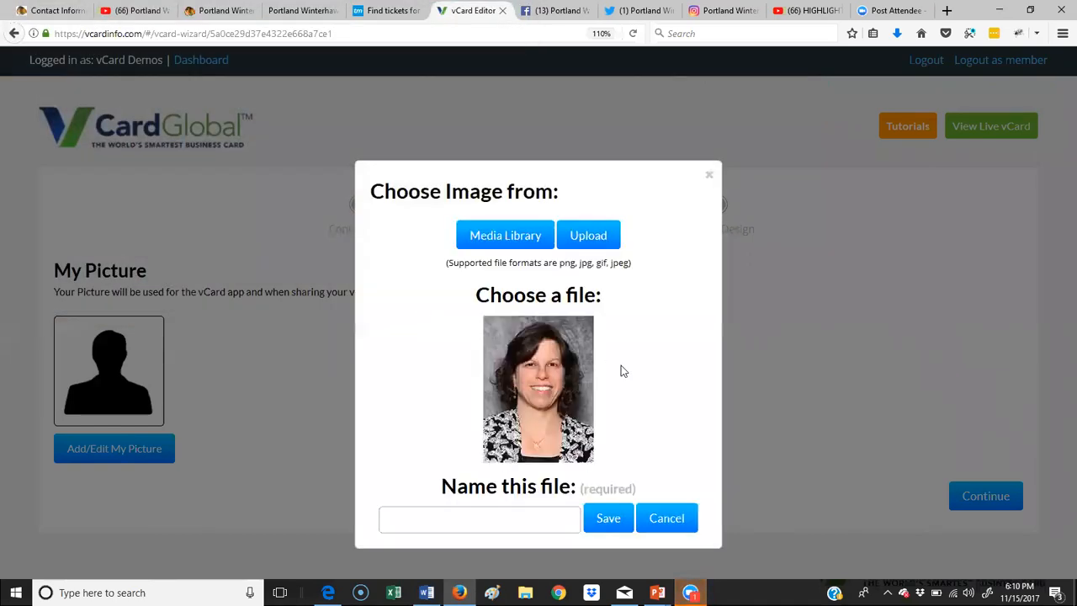
Step: Name the uploaded photo with the owner's first name and save it as My Picture
click(553, 510)
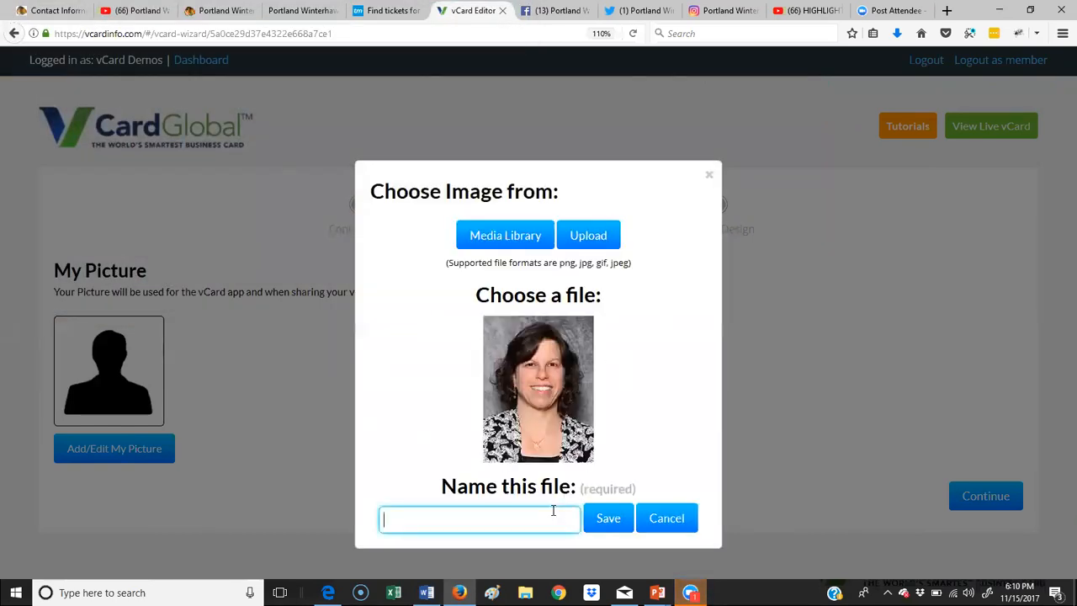
text(vicky)
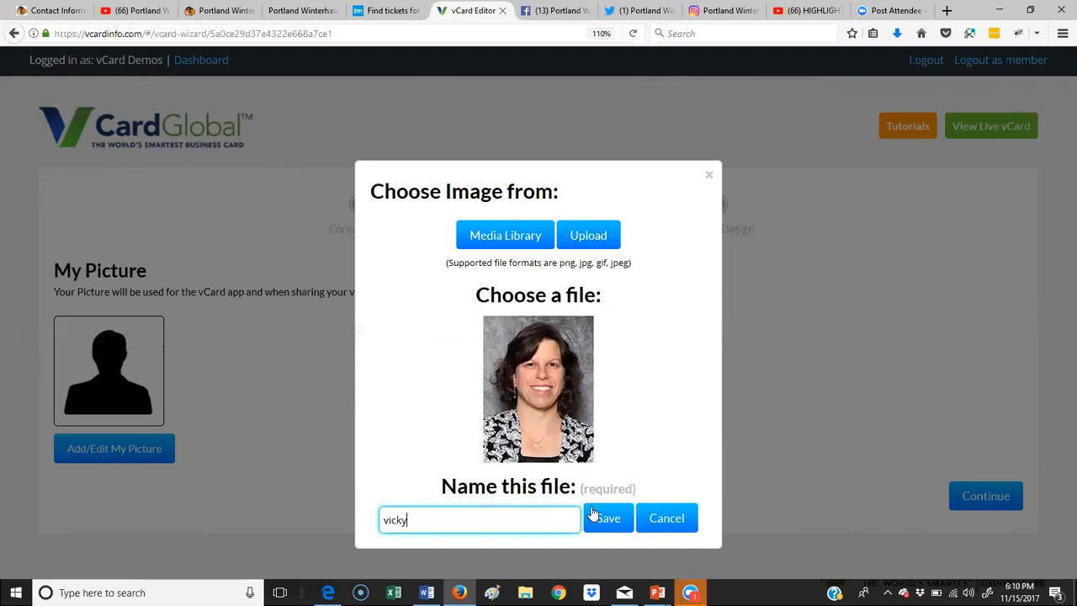
click(596, 515)
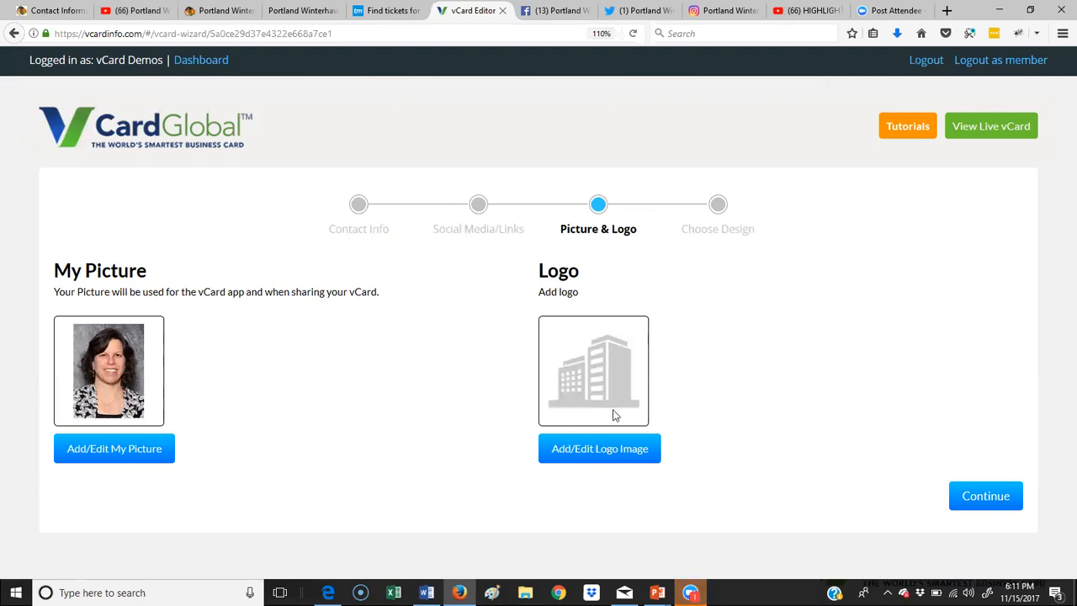
Step: Upload the team logo file, name it 'winterhalks', and save it as the vCard's Logo
click(611, 450)
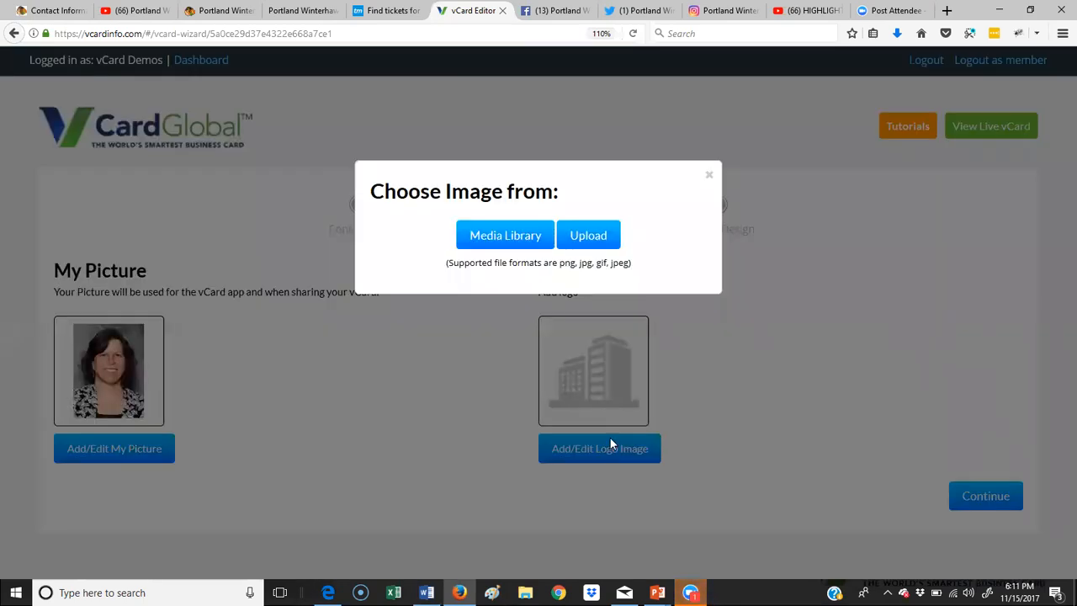
click(577, 233)
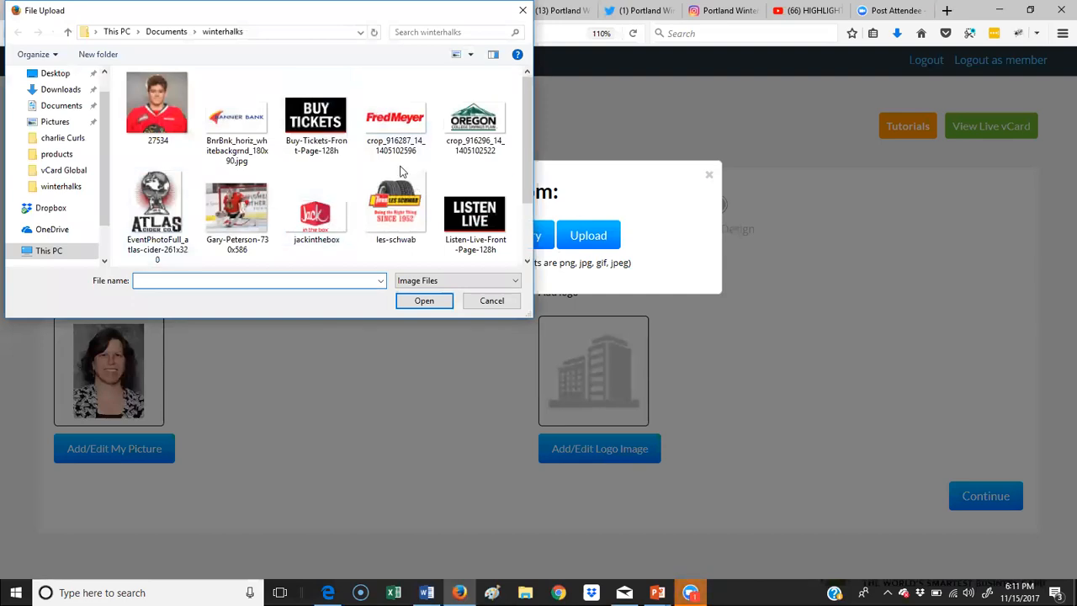
scroll(401, 171, down, 2)
click(316, 215)
click(424, 300)
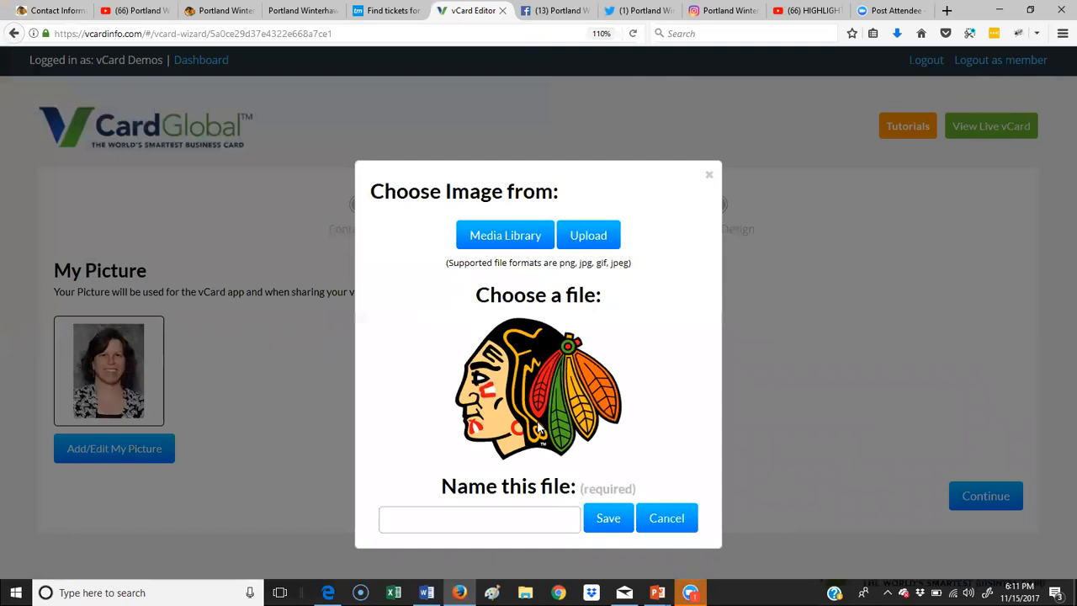
click(550, 519)
text(wi)
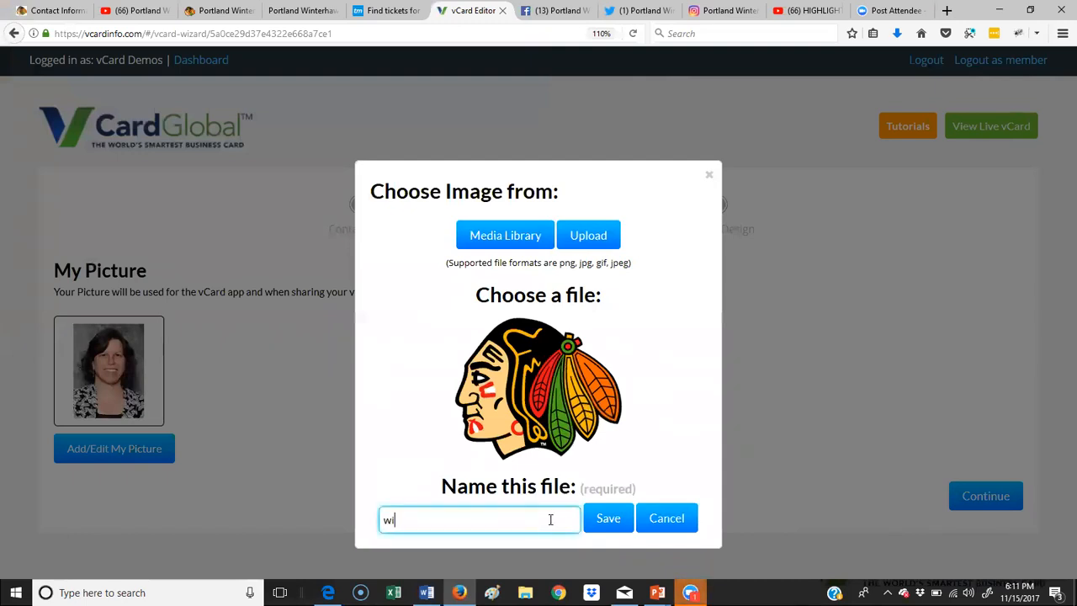
text(nterhalks)
click(607, 524)
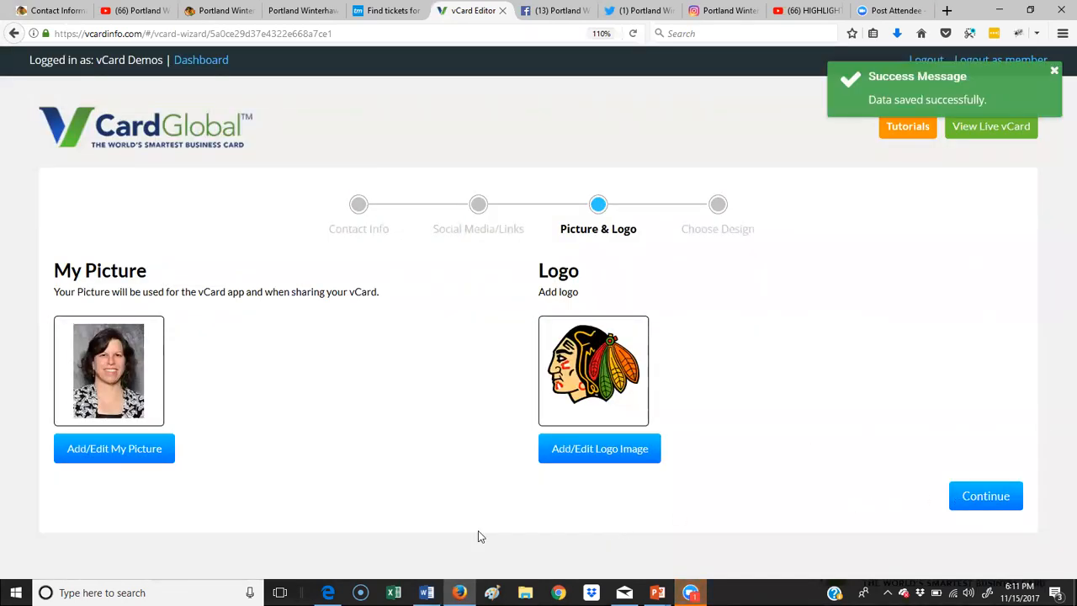
Step: Continue to Choose Design and scroll through the phone preview showing the logo, photo and contact details
click(1003, 497)
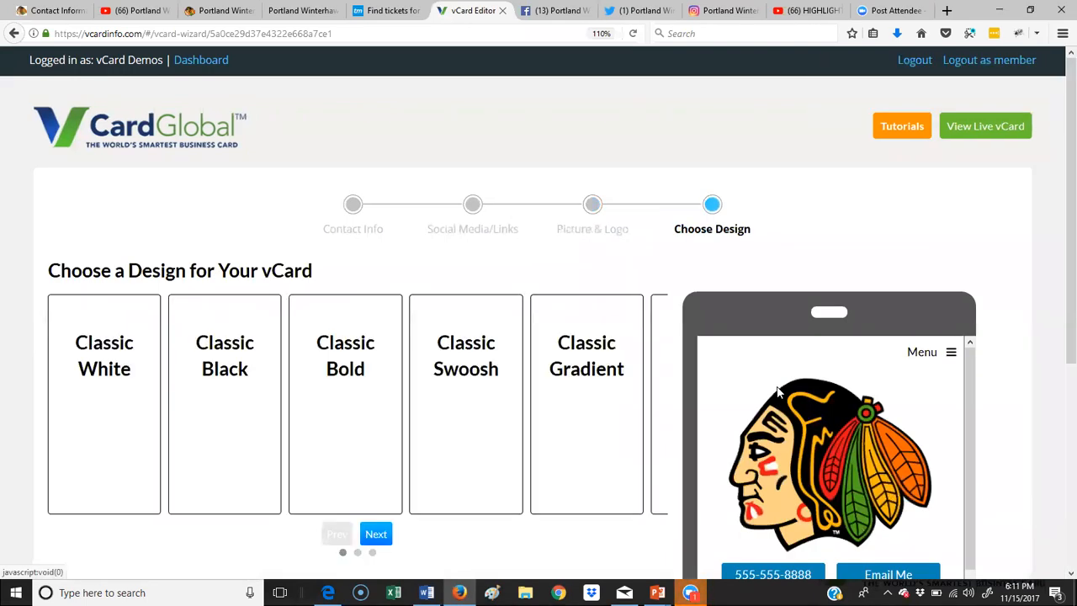
scroll(856, 333, down, 3)
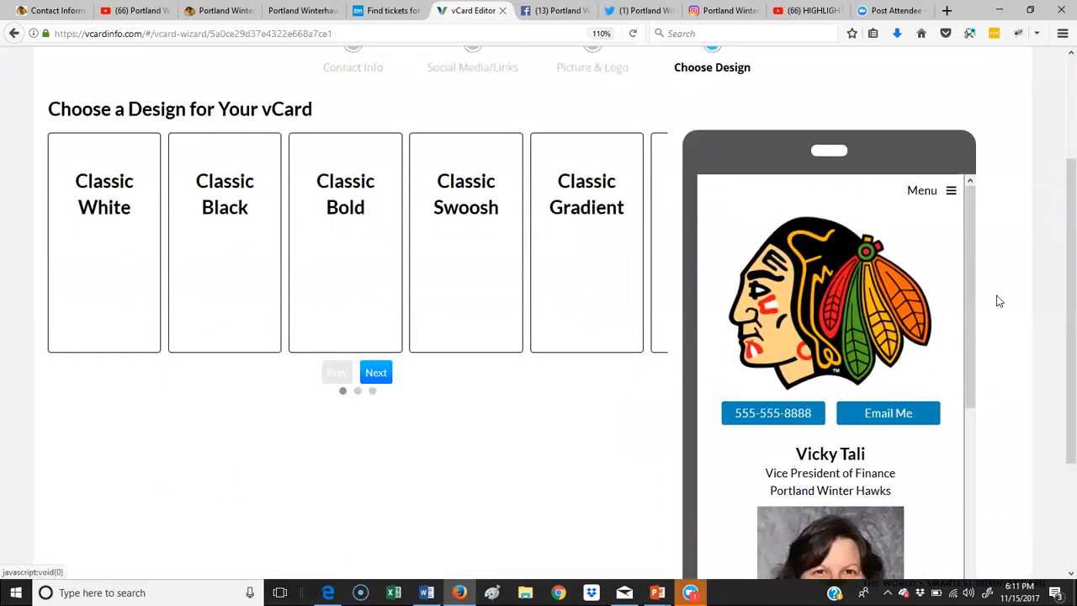
key(ctrl+a)
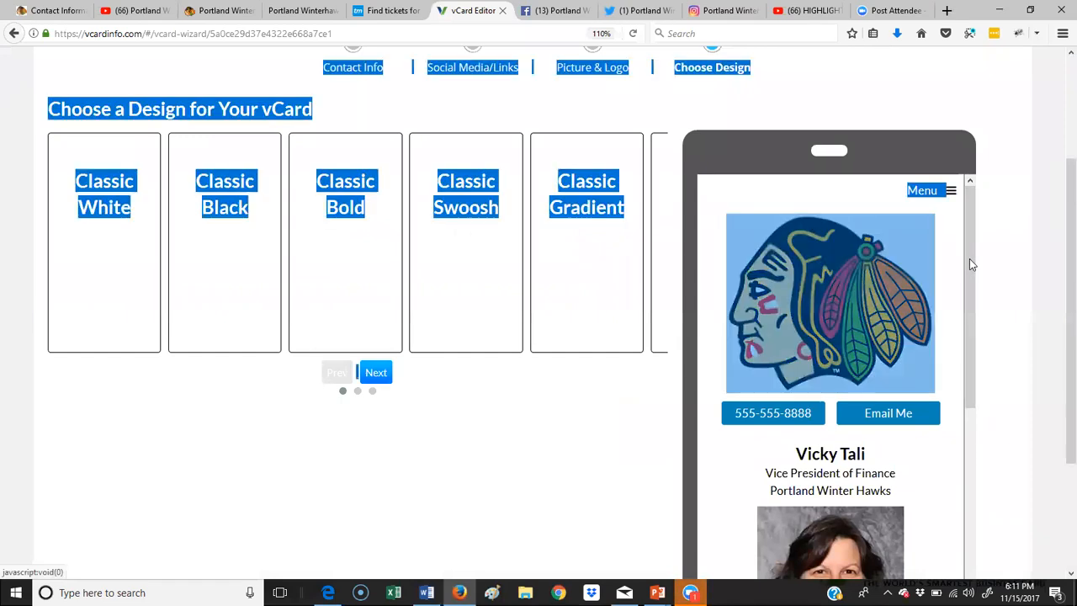
click(986, 274)
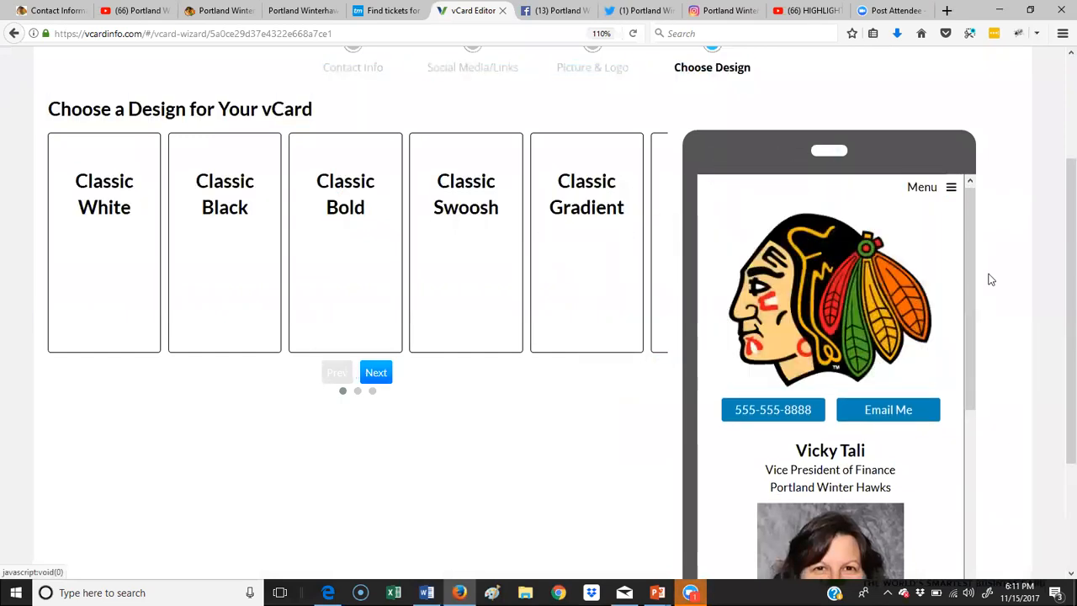
drag(969, 268, 959, 572)
scroll(929, 414, down, 3)
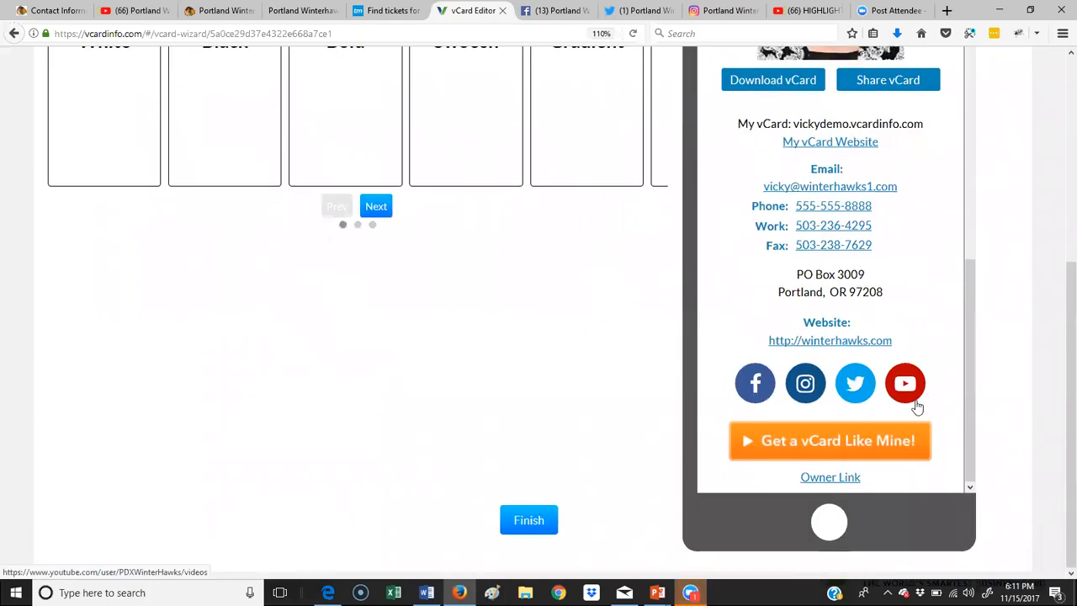
scroll(932, 414, up, 5)
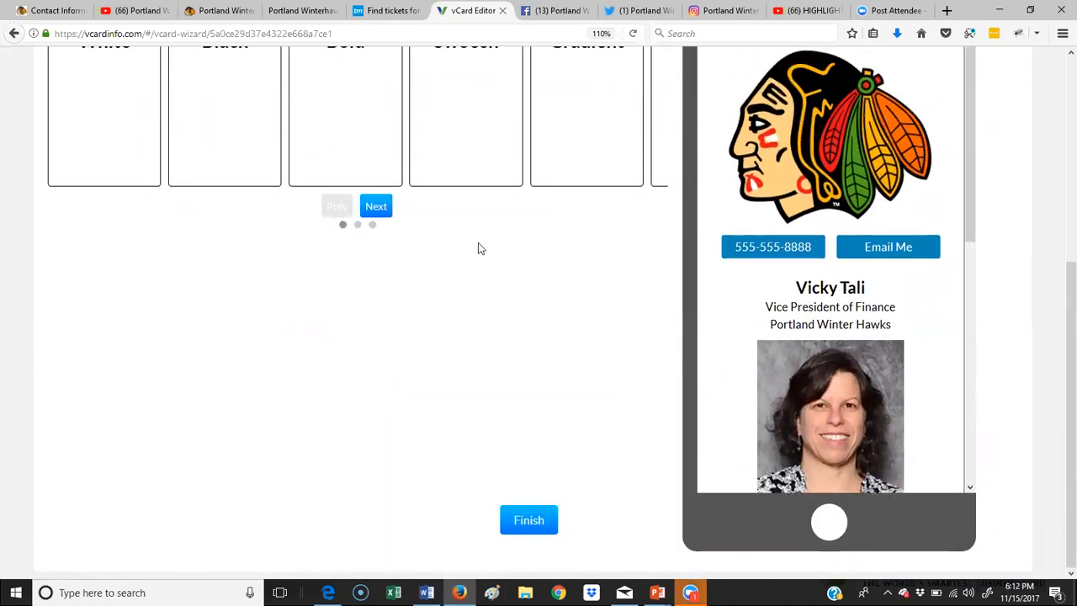
scroll(468, 248, up, 3)
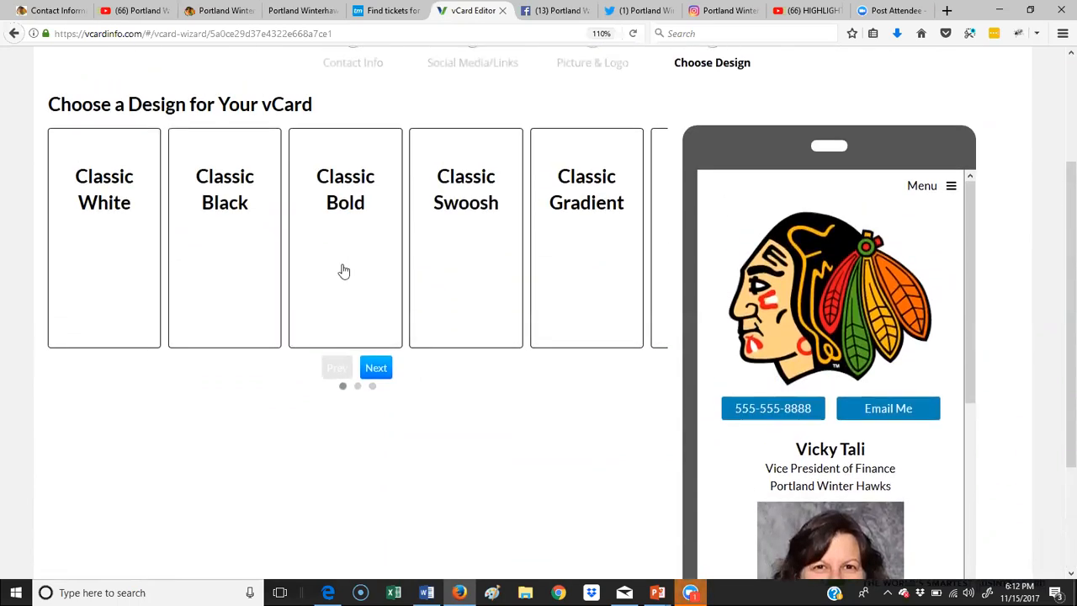
Step: Try Classic White in green, teal and red, then Classic Black with red accents
click(113, 213)
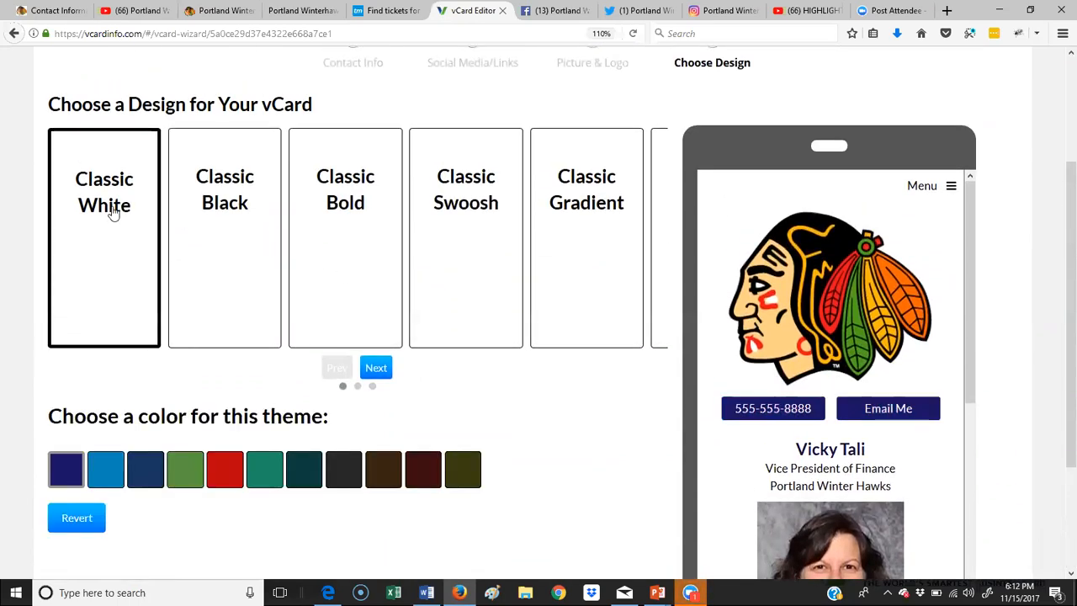
click(200, 476)
click(249, 478)
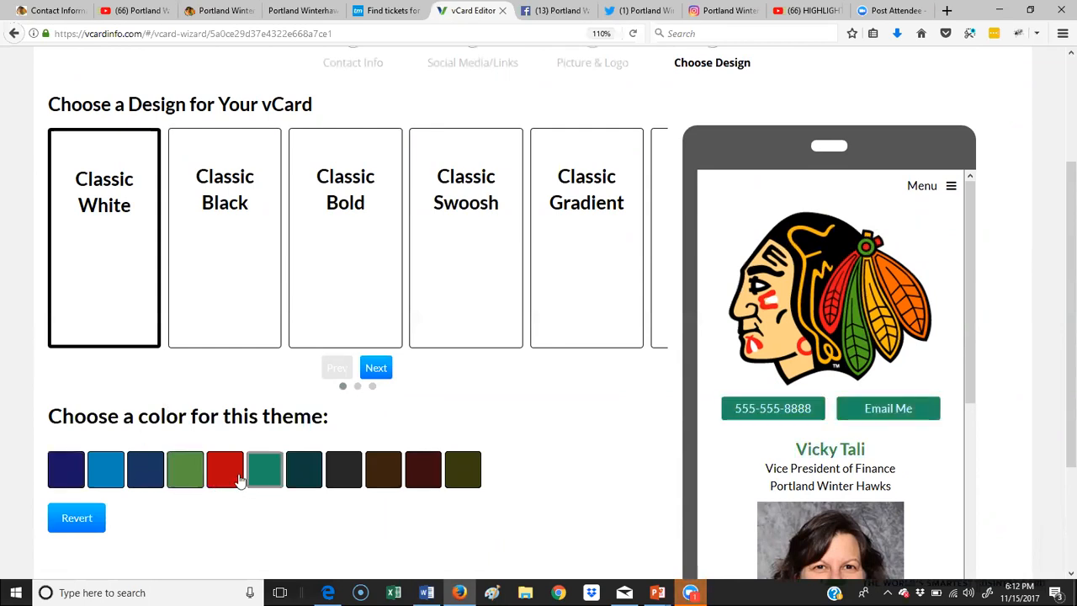
click(225, 472)
scroll(950, 312, down, 3)
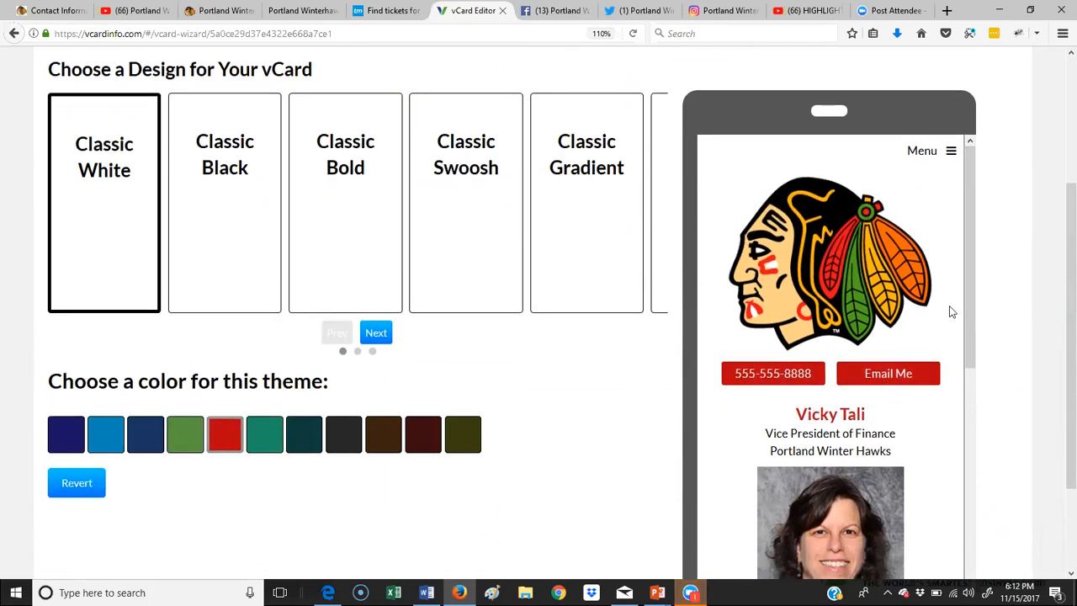
scroll(949, 311, up, 3)
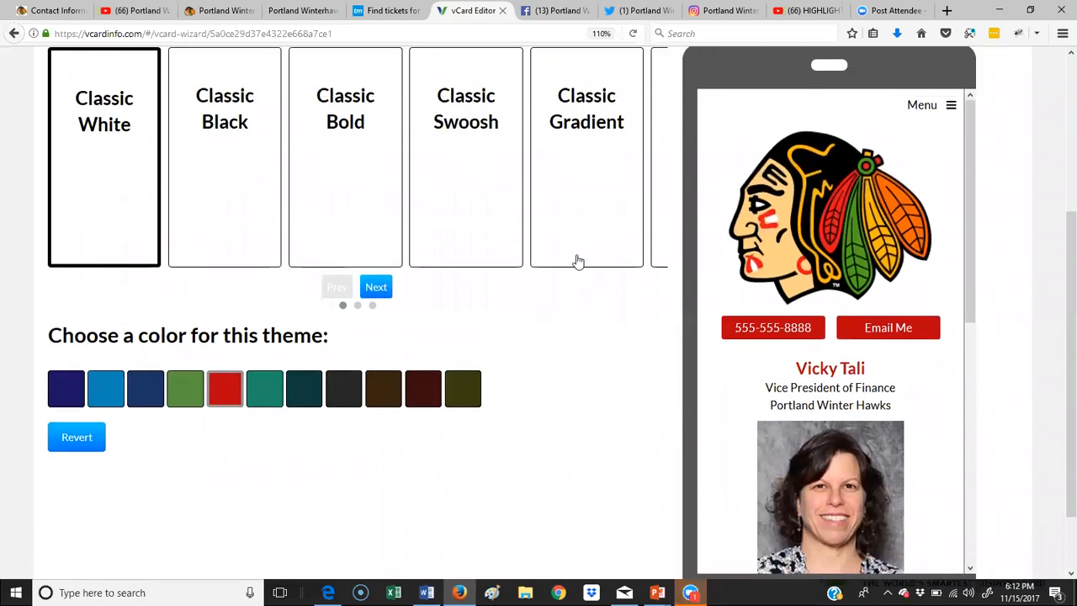
click(250, 162)
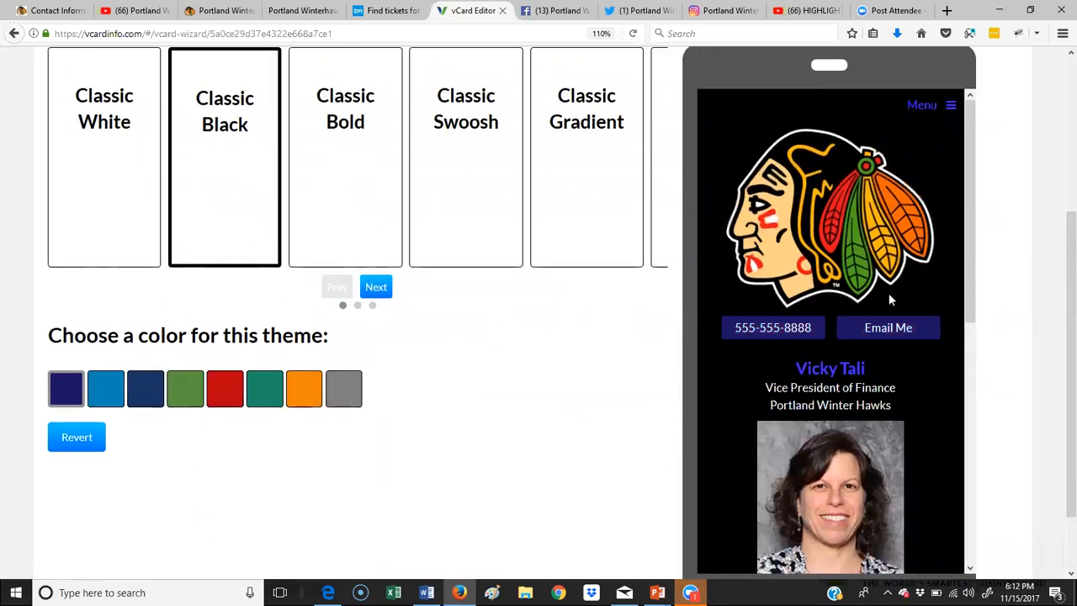
click(226, 389)
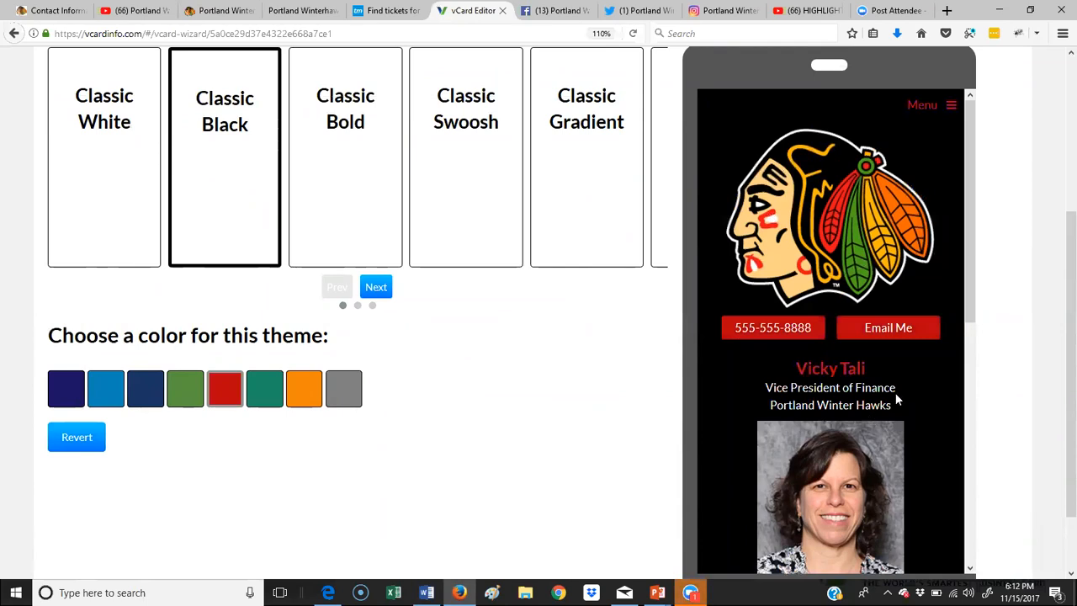
scroll(896, 398, down, 5)
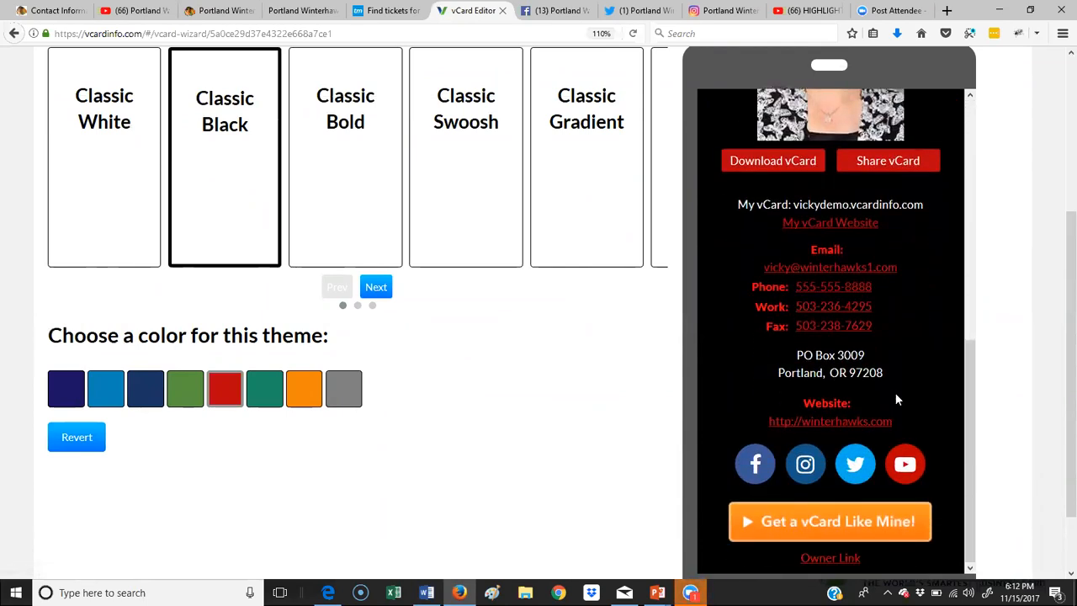
scroll(897, 396, up, 5)
Step: Preview the vCard Black and vCard White Oval designs, each with red accents
click(375, 288)
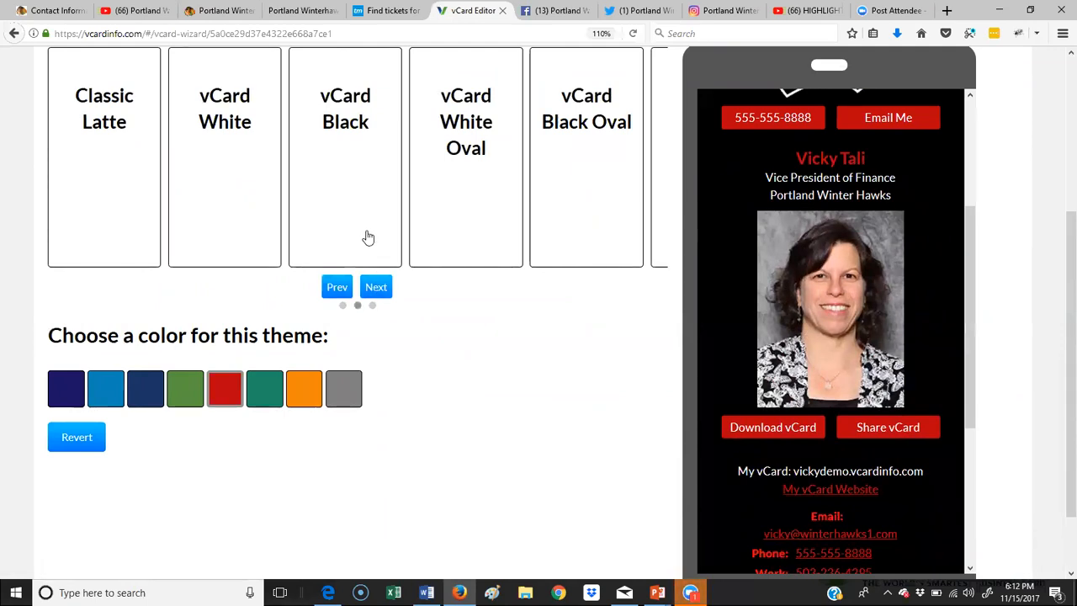
click(365, 236)
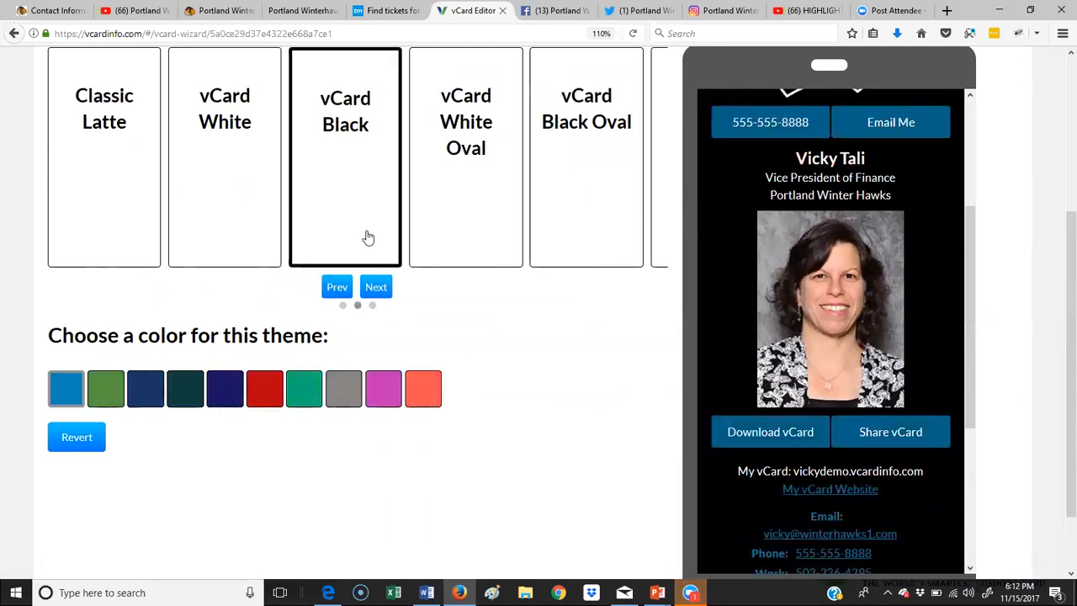
click(269, 392)
scroll(909, 389, up, 3)
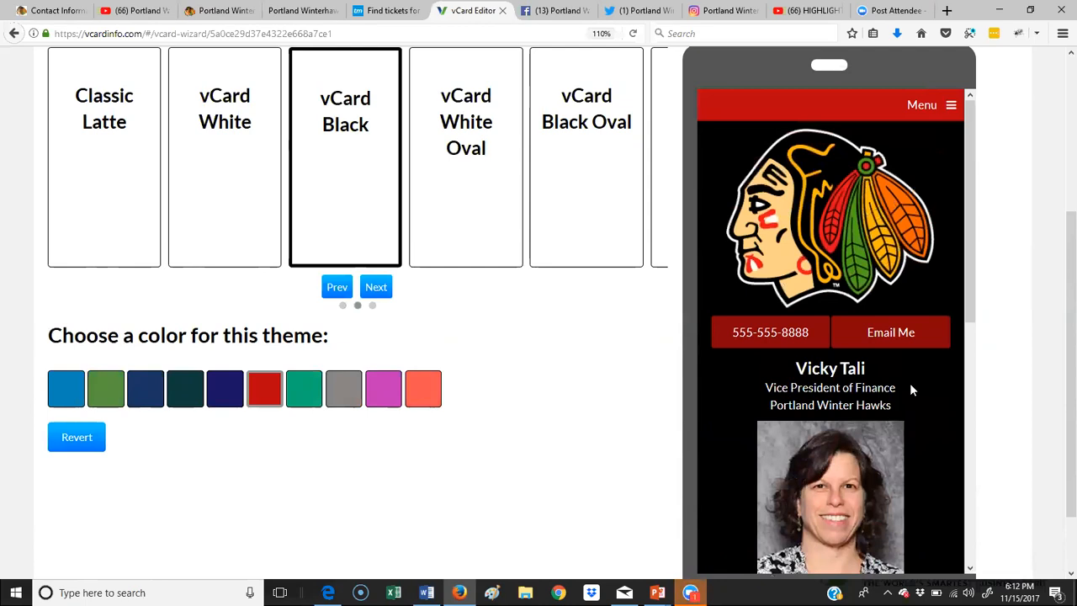
click(473, 182)
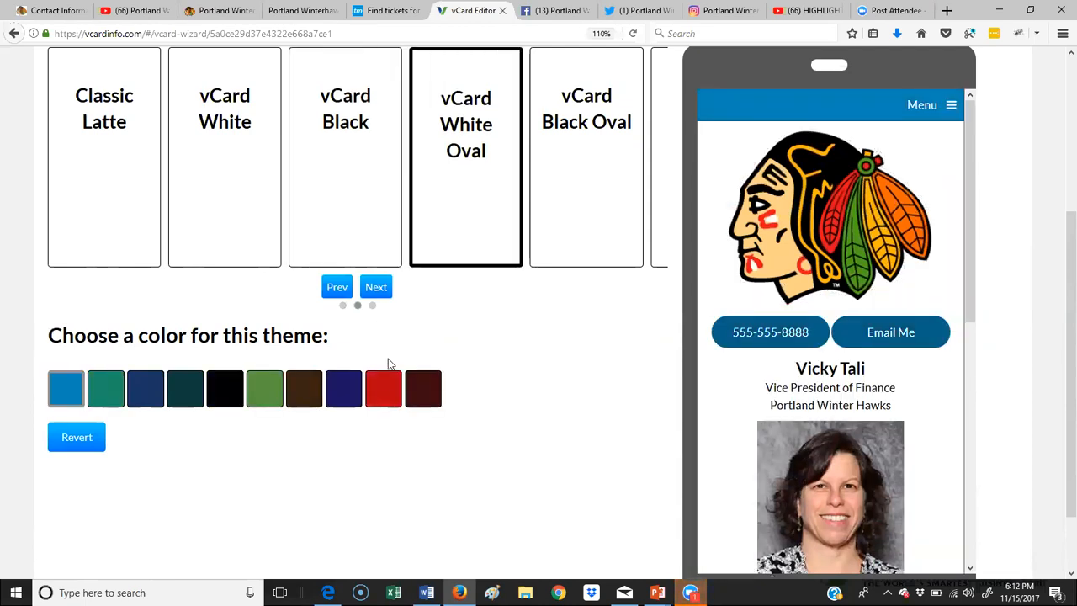
click(391, 397)
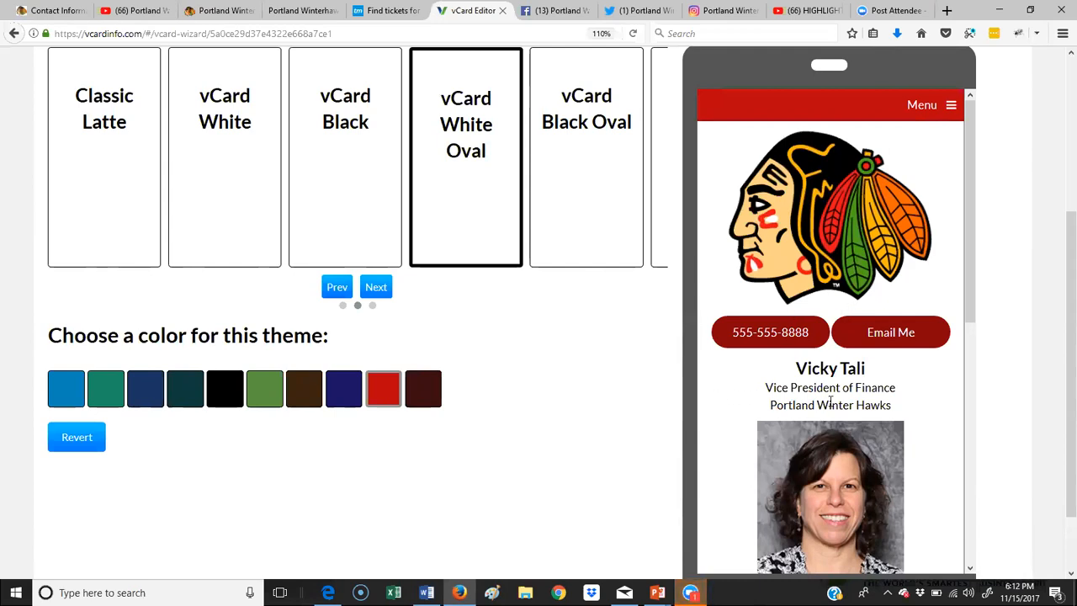
Step: Settle on the vCard White design in red and finish the wizard
click(373, 225)
click(250, 168)
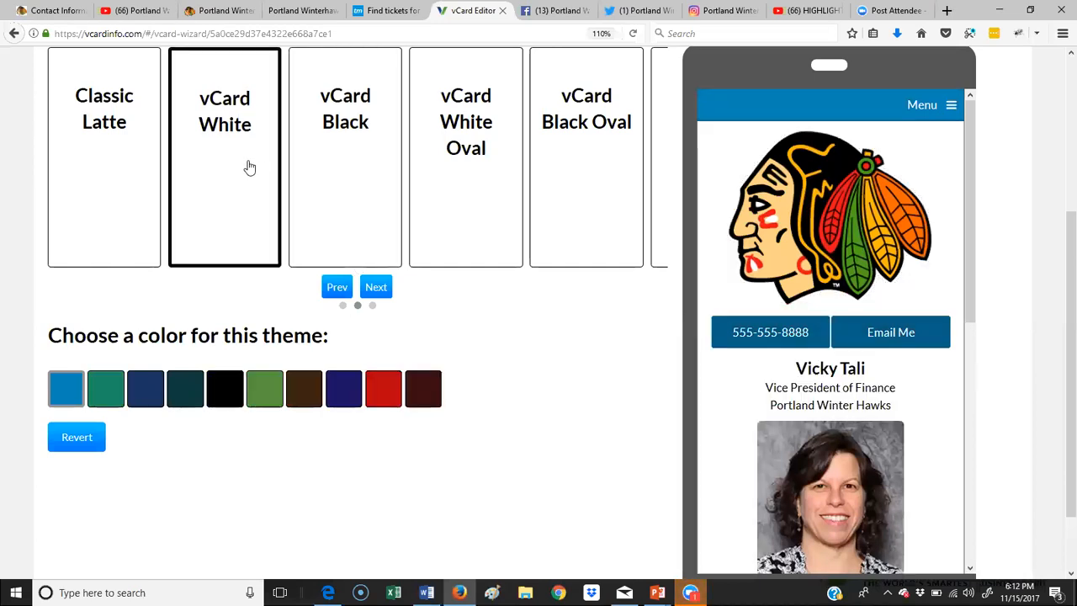
click(392, 409)
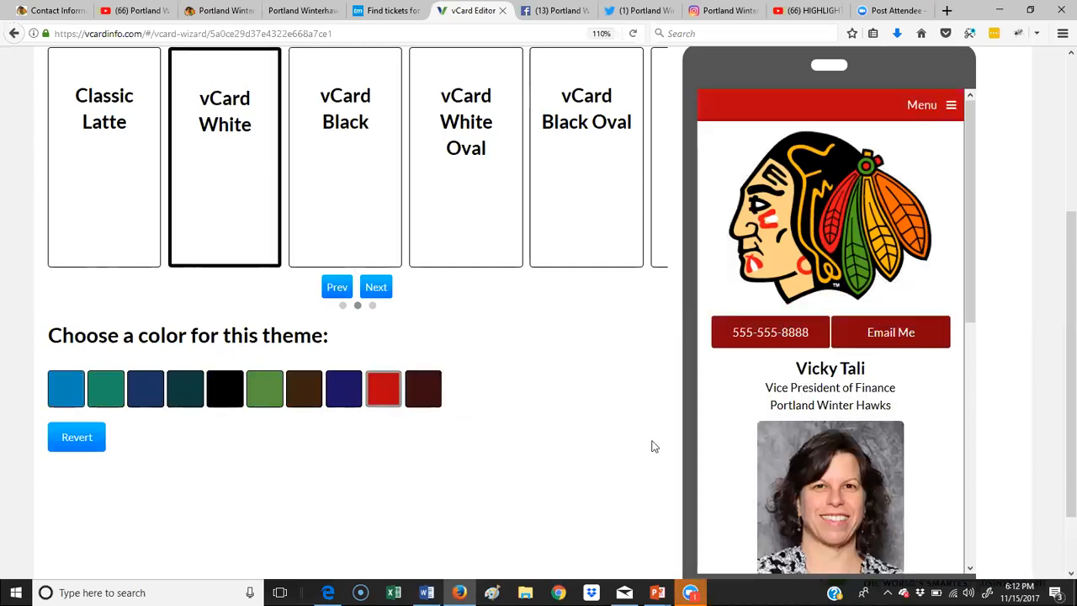
scroll(829, 305, down, 5)
scroll(829, 306, down, 3)
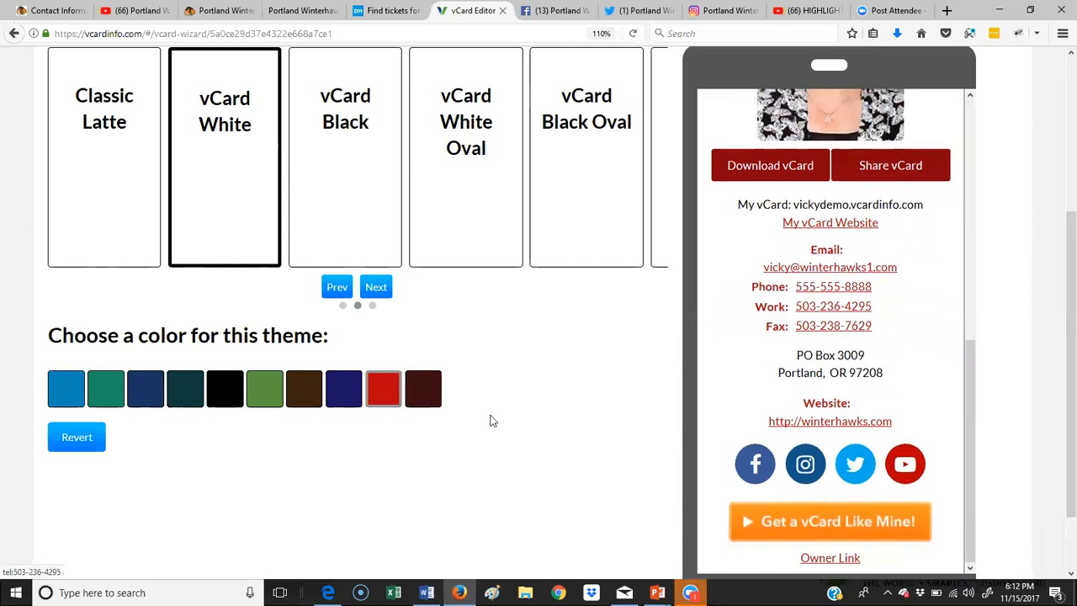
scroll(490, 418, down, 2)
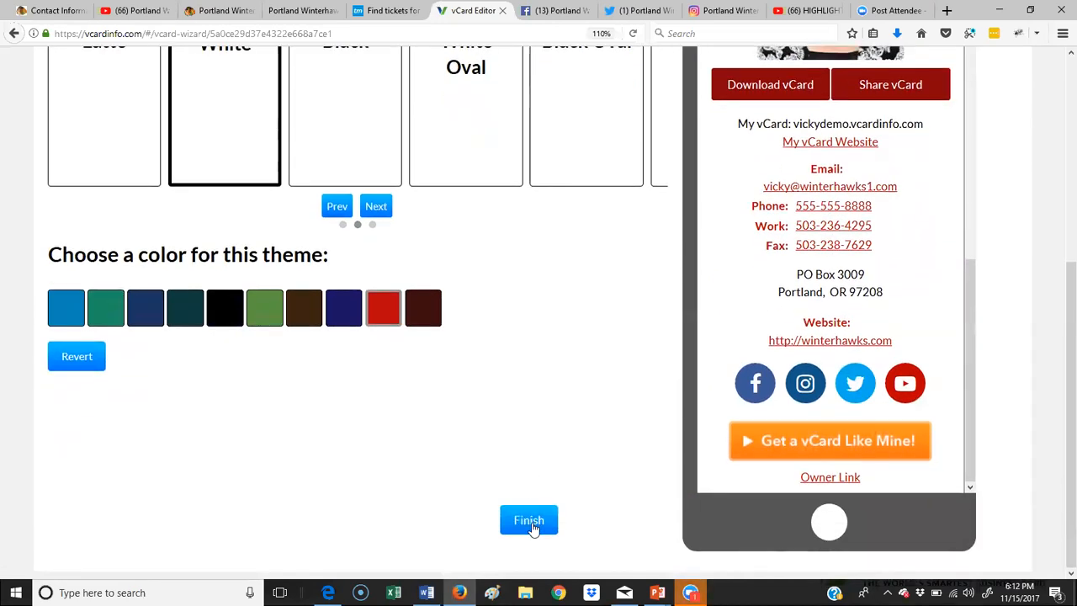
click(532, 522)
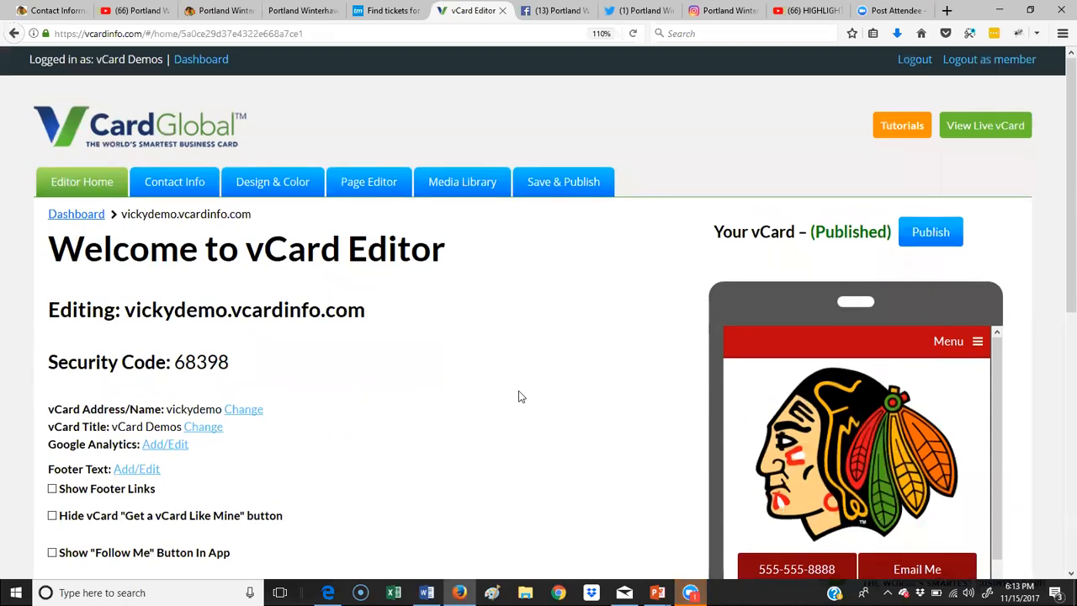
Step: Highlight the vCard name and security code on Editor Home, then bring up the mirrored iPhone
scroll(519, 394, down, 2)
scroll(105, 126, up, 2)
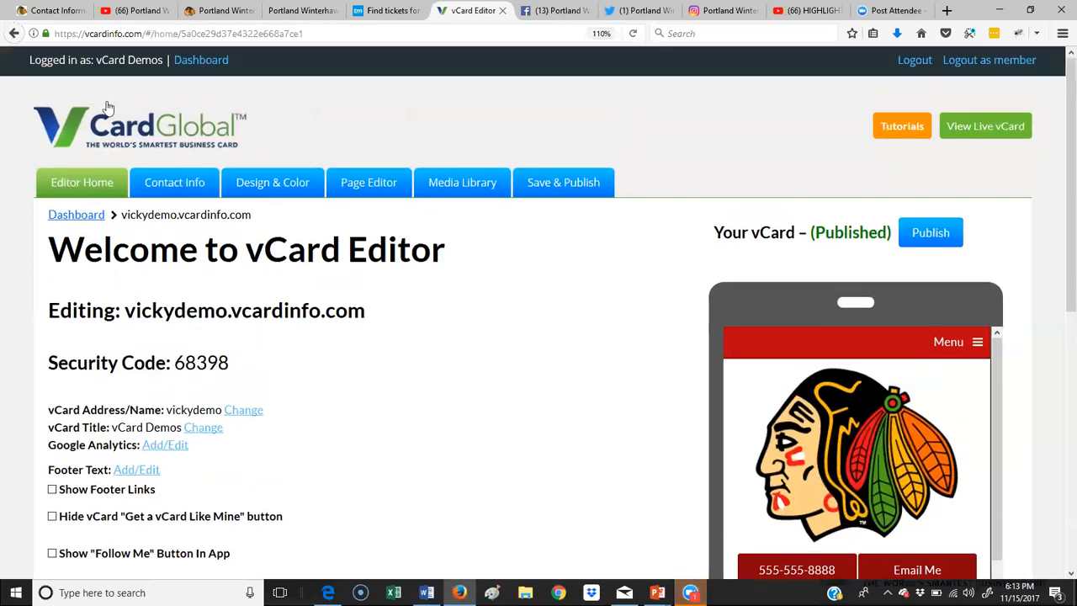
scroll(290, 312, down, 4)
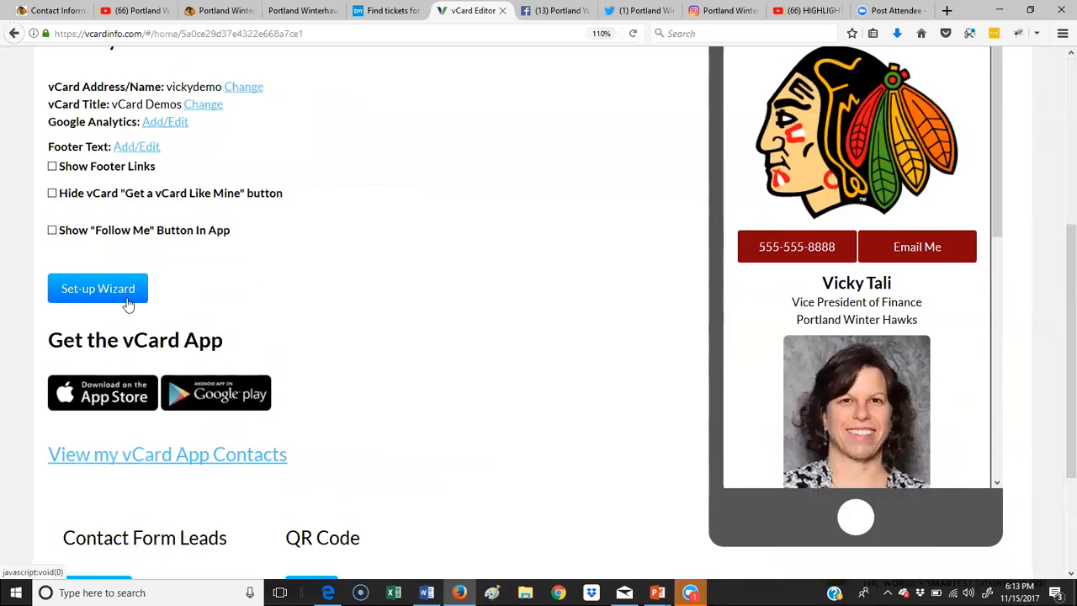
scroll(262, 311, up, 3)
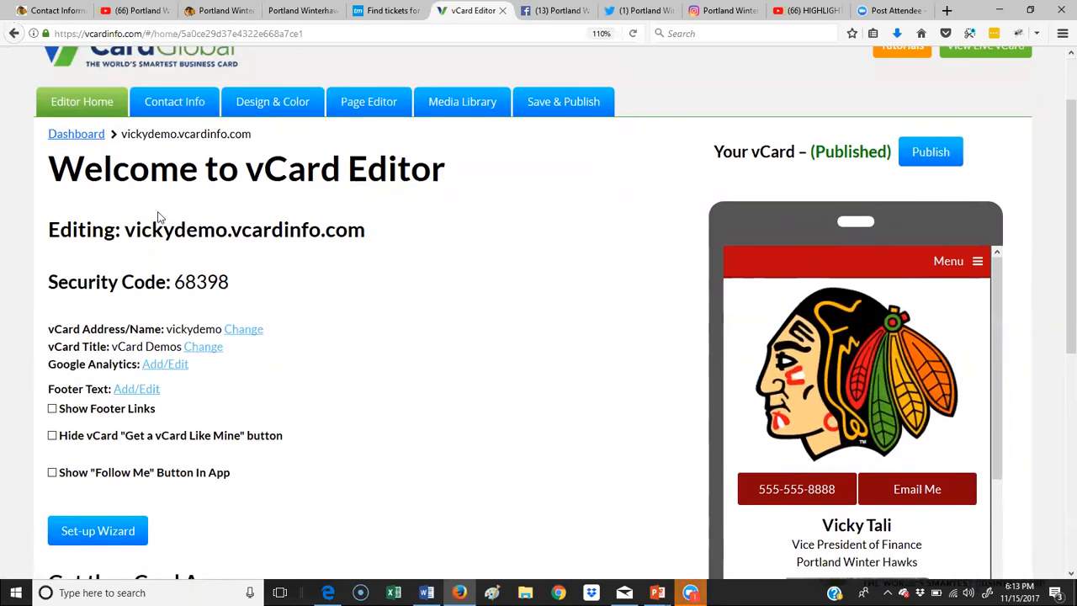
drag(124, 229, 227, 229)
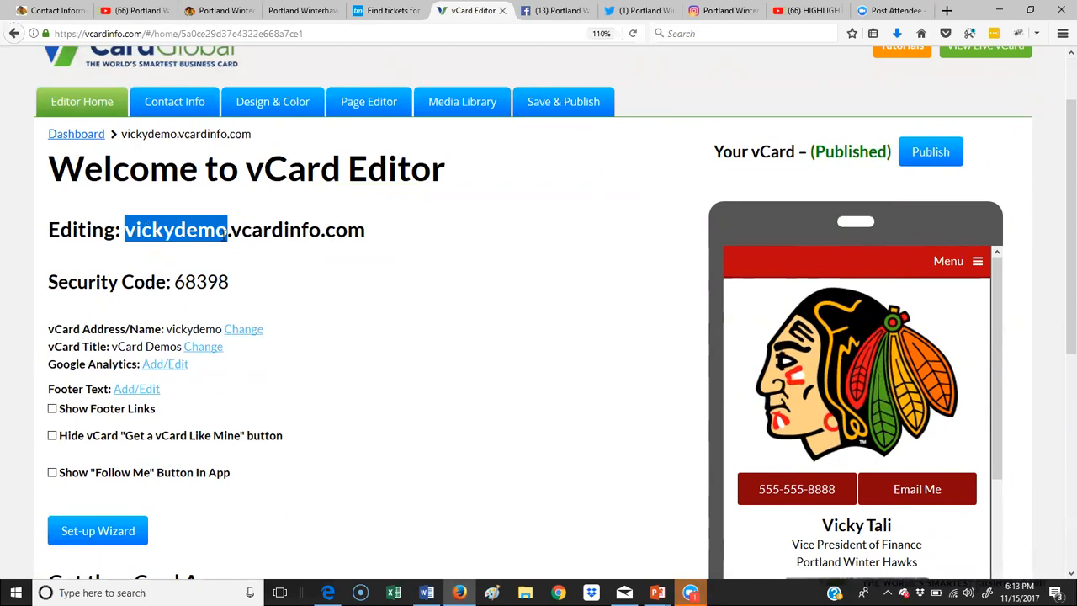
drag(177, 280, 231, 286)
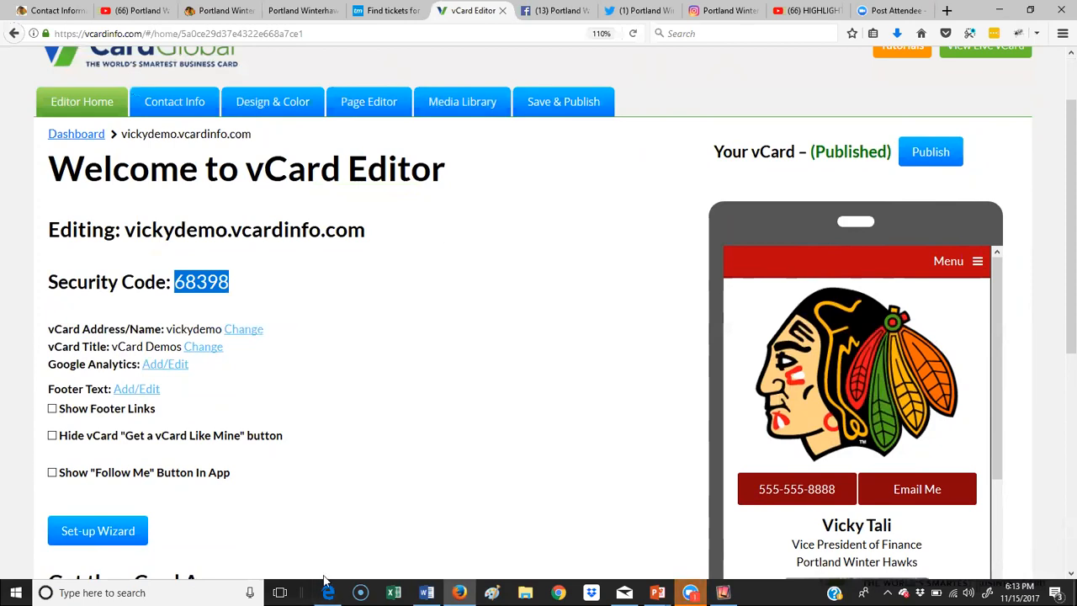
click(722, 592)
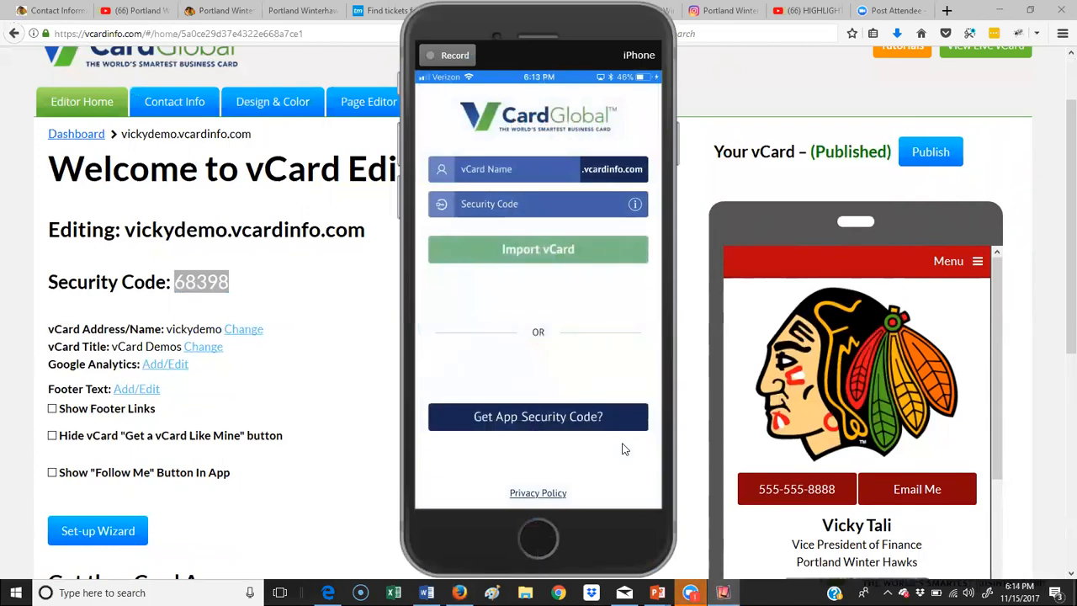
Step: Import the card into the app by entering its vCard name and security code
click(520, 176)
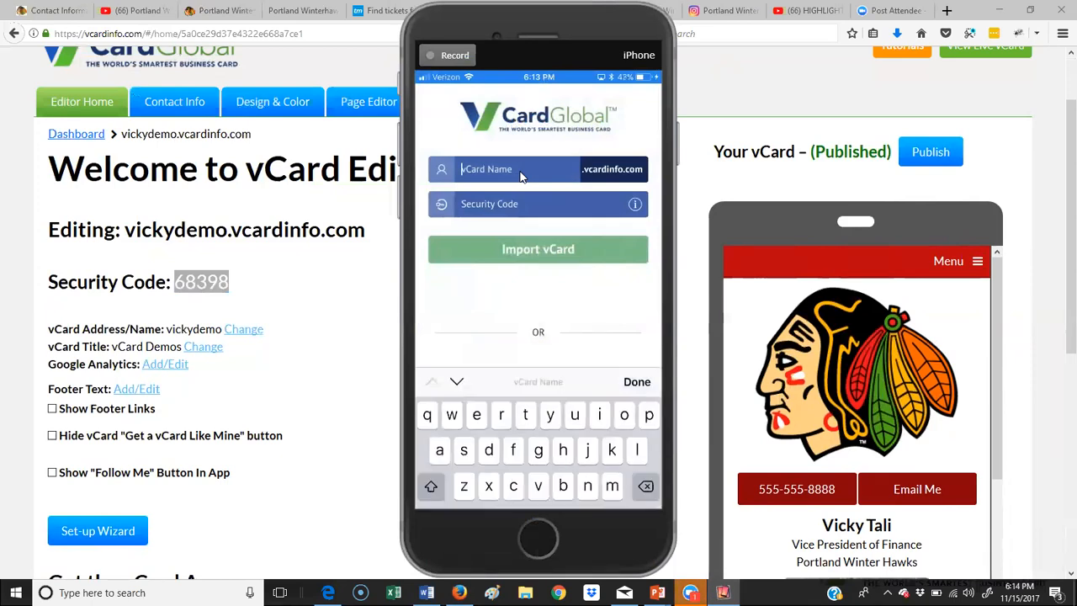
text(v)
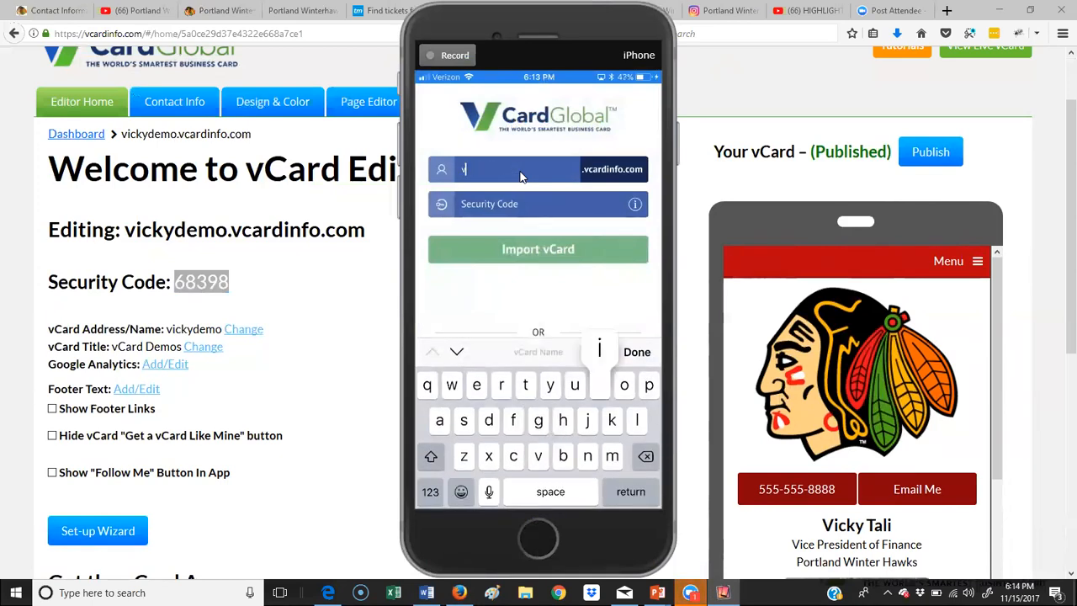
text(ickydemo)
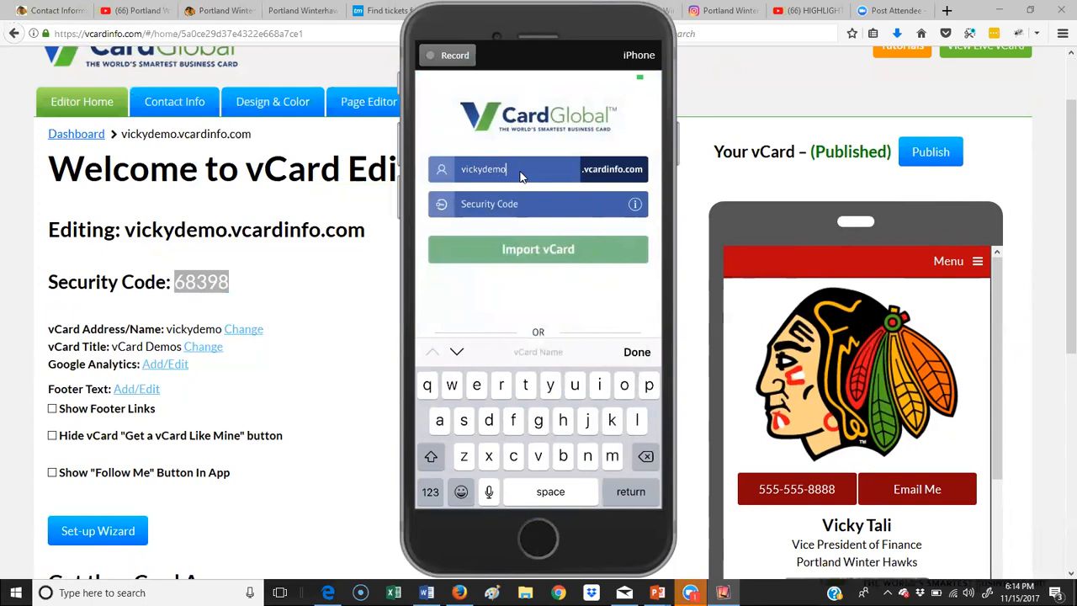
key(Tab)
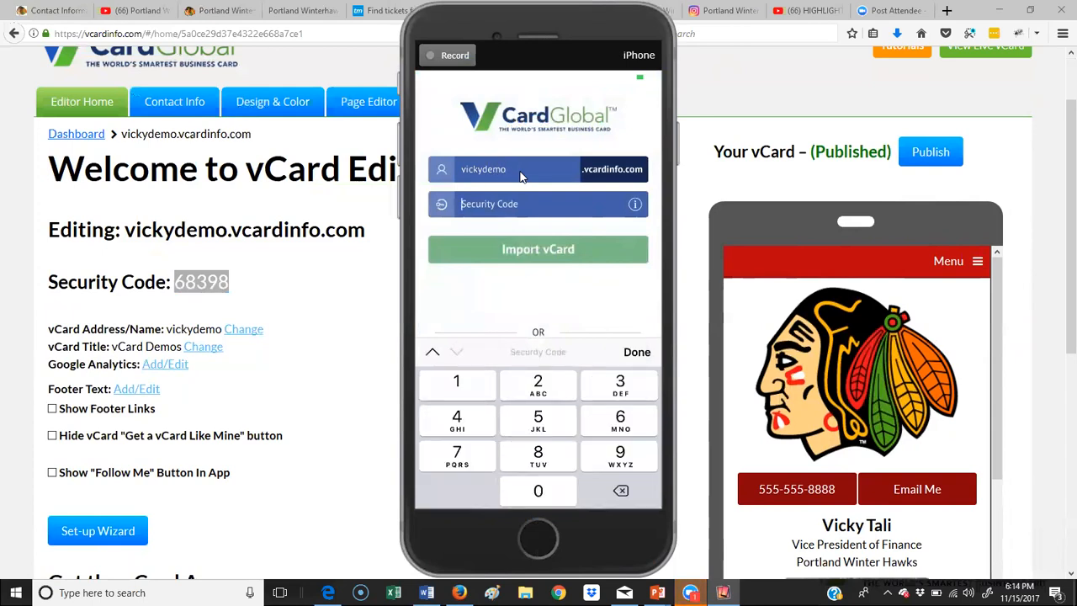
text(68398)
key(Return)
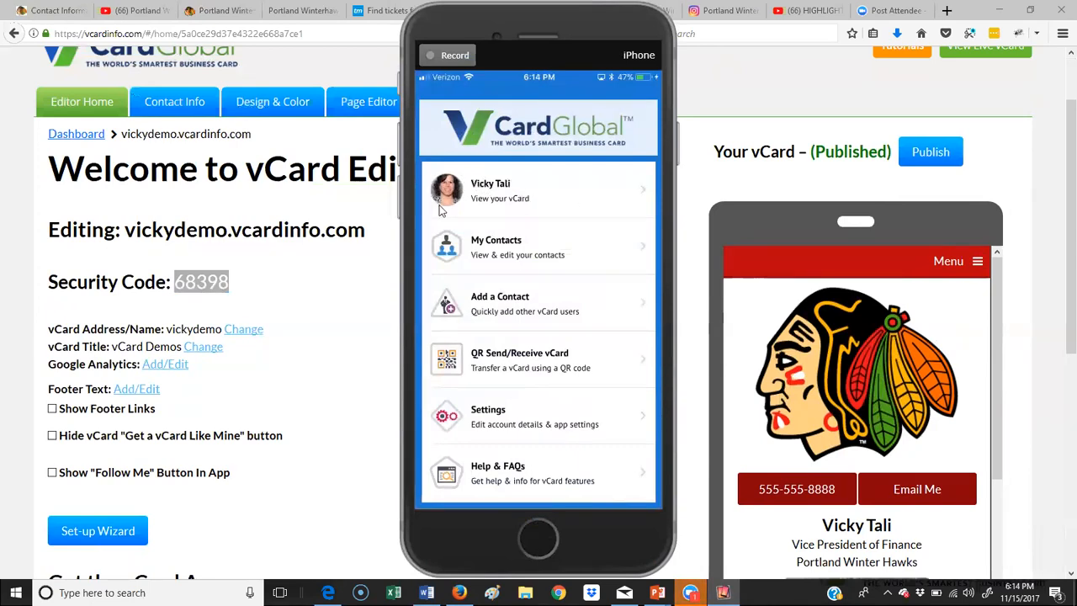
Step: Save the card owner to the phone's contacts, confirm the alert, and view her live vCard
click(563, 215)
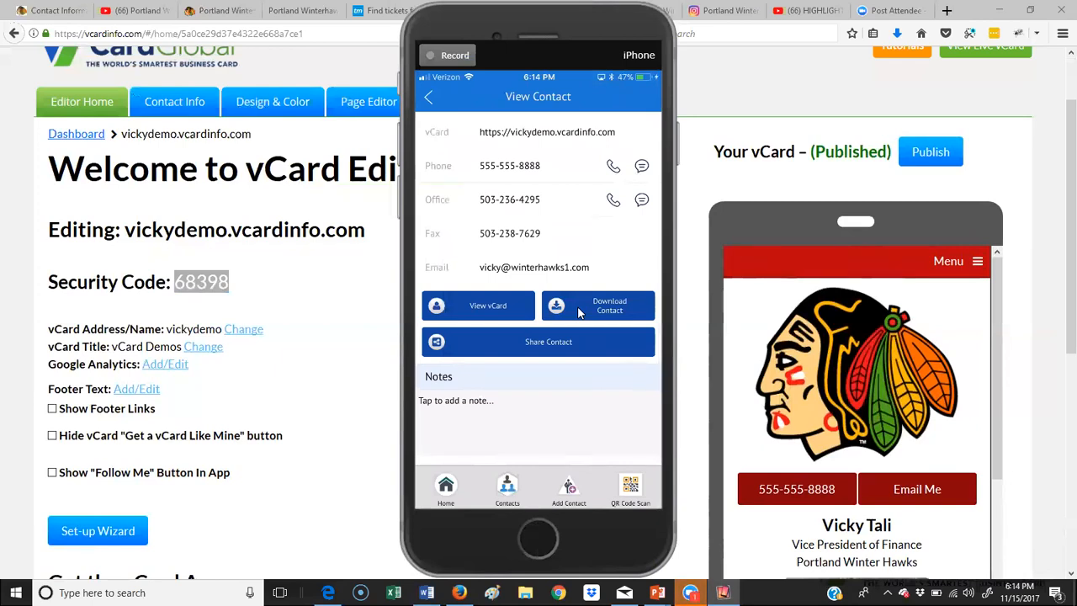
click(578, 313)
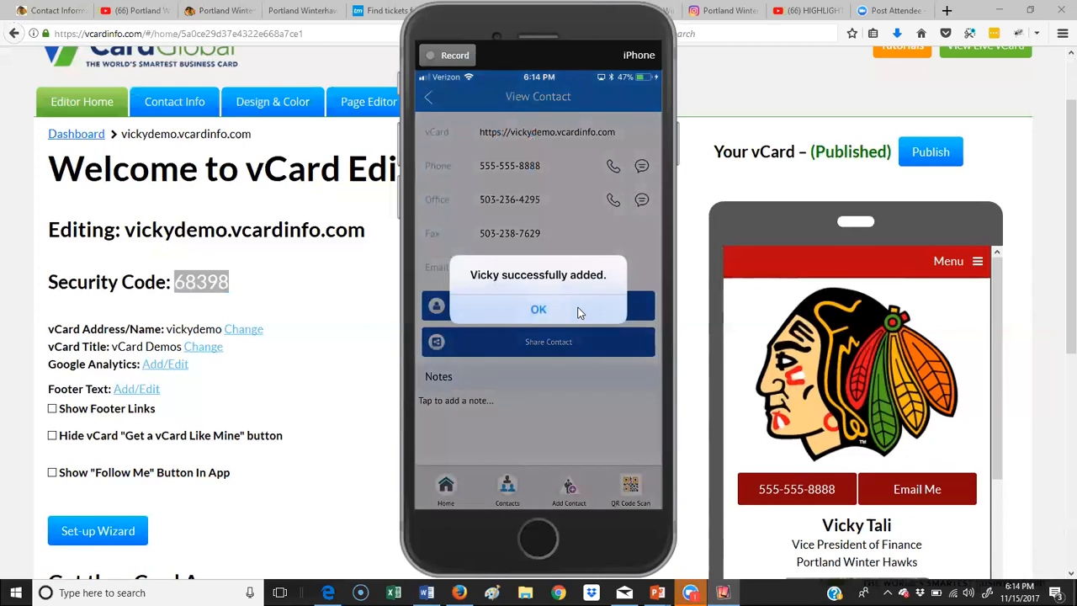
click(578, 313)
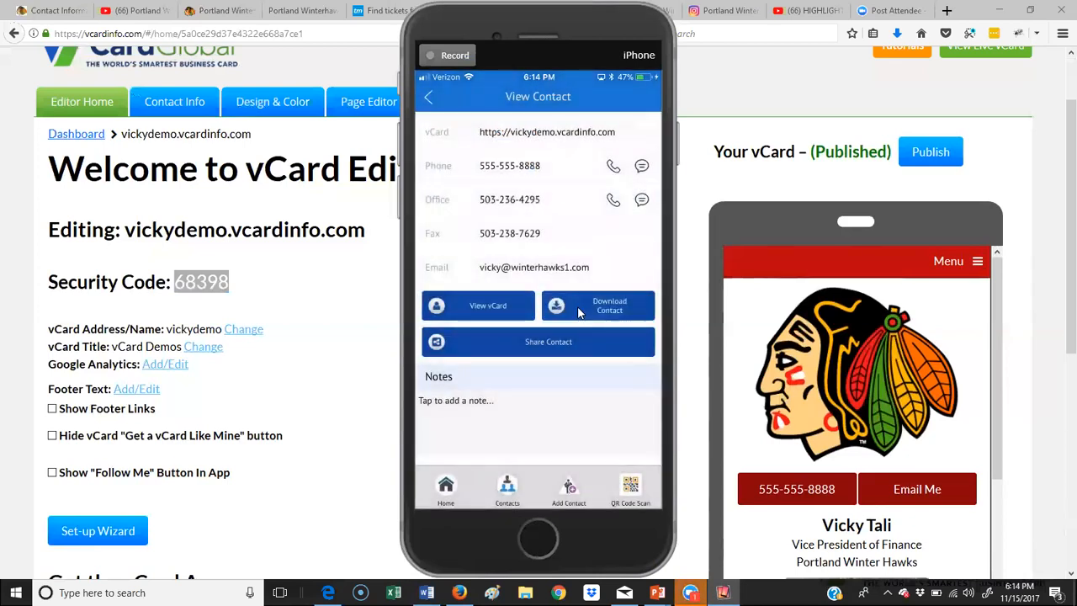
click(578, 313)
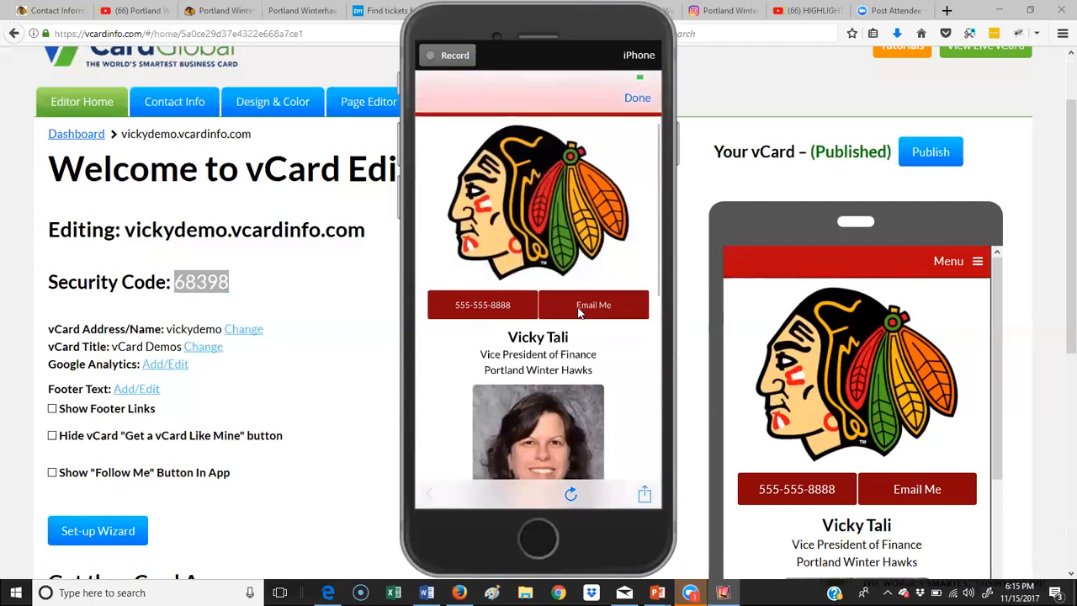
Step: Scroll the vCard view down and back up to review it
scroll(579, 312, down, 5)
scroll(579, 312, up, 4)
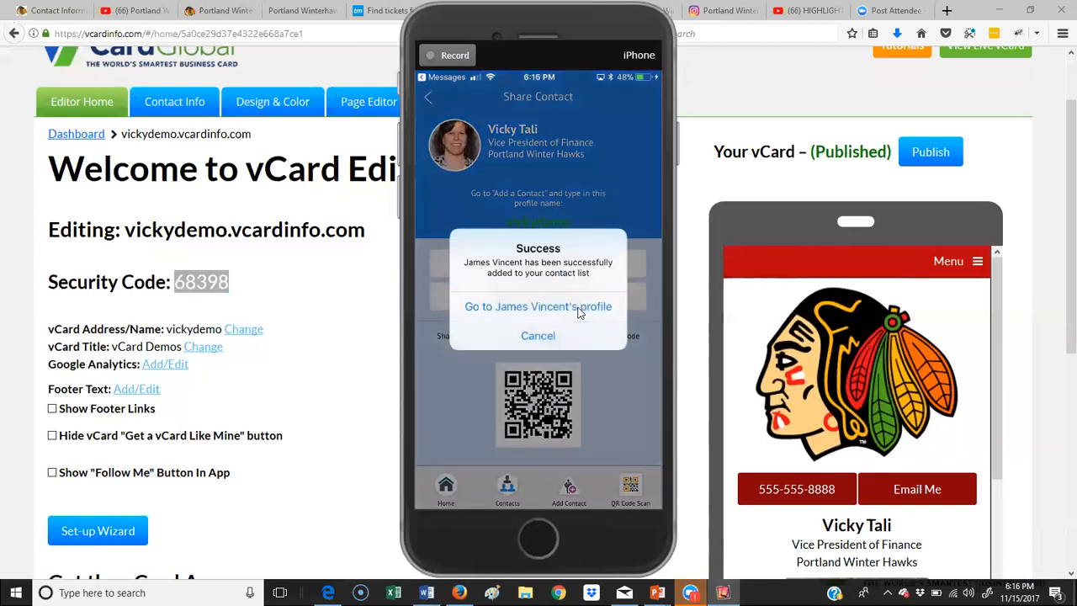
Step: Go to the newly added contact's profile and view their vCard without adding them
click(578, 307)
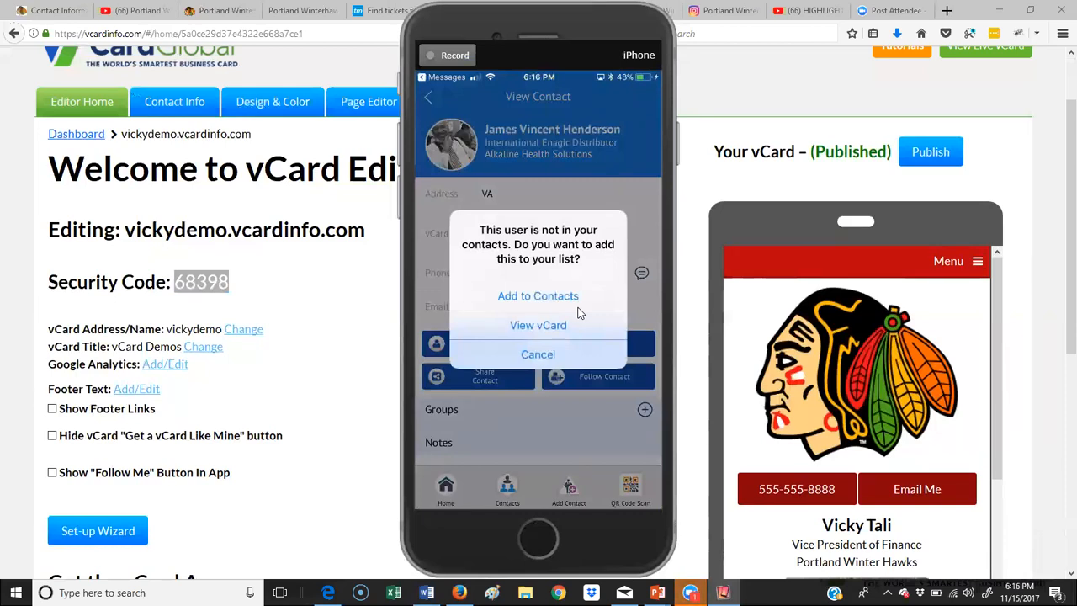
click(531, 326)
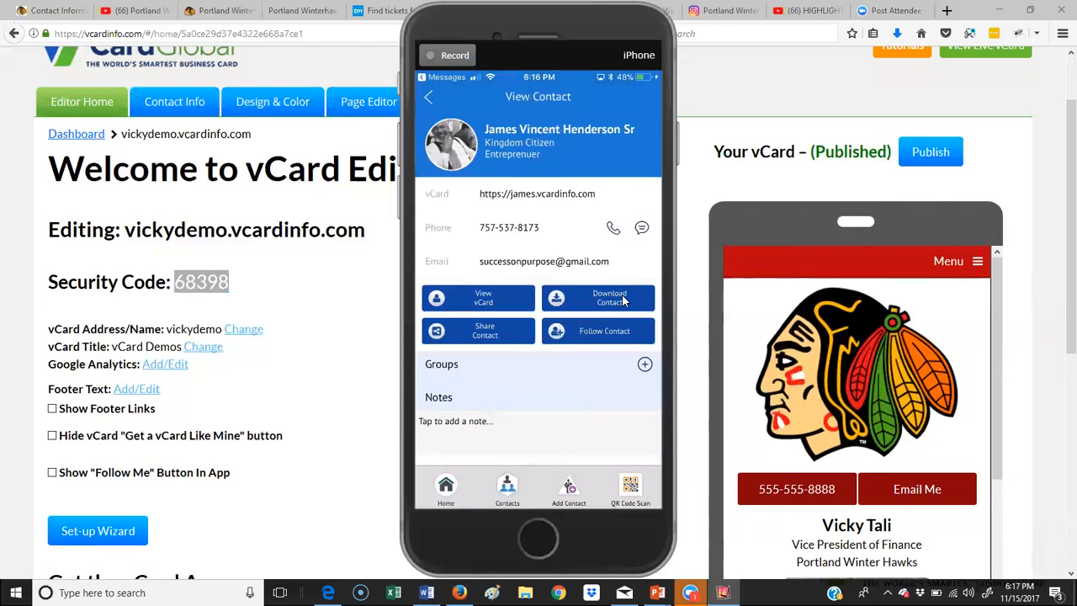
Step: Open the Share Contact options for this contact
click(462, 324)
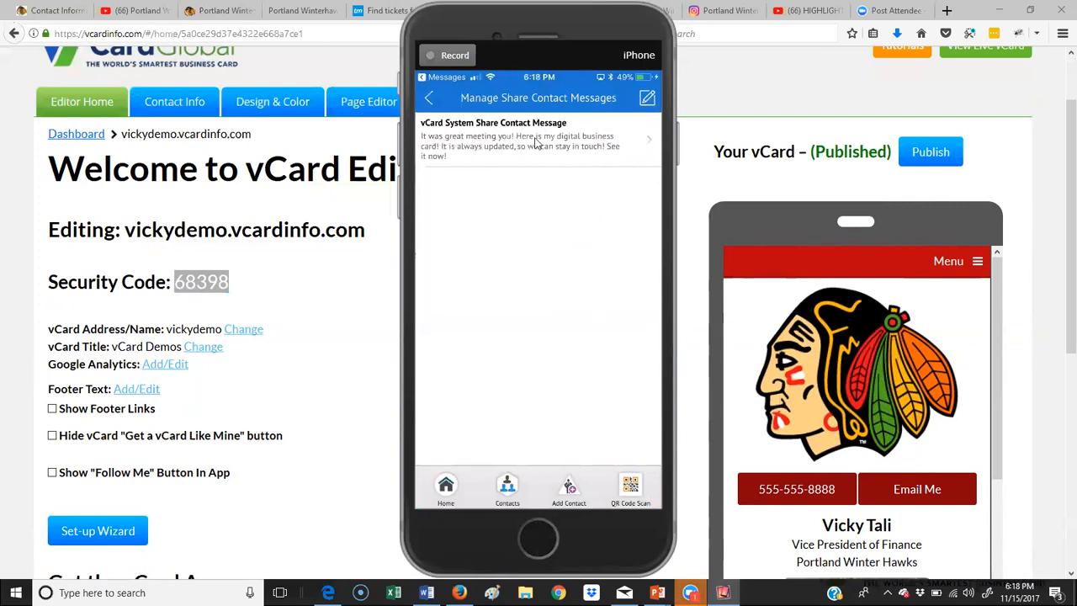
Step: Write a new share-contact message titled with the contact's card name, and enter the message text
click(652, 100)
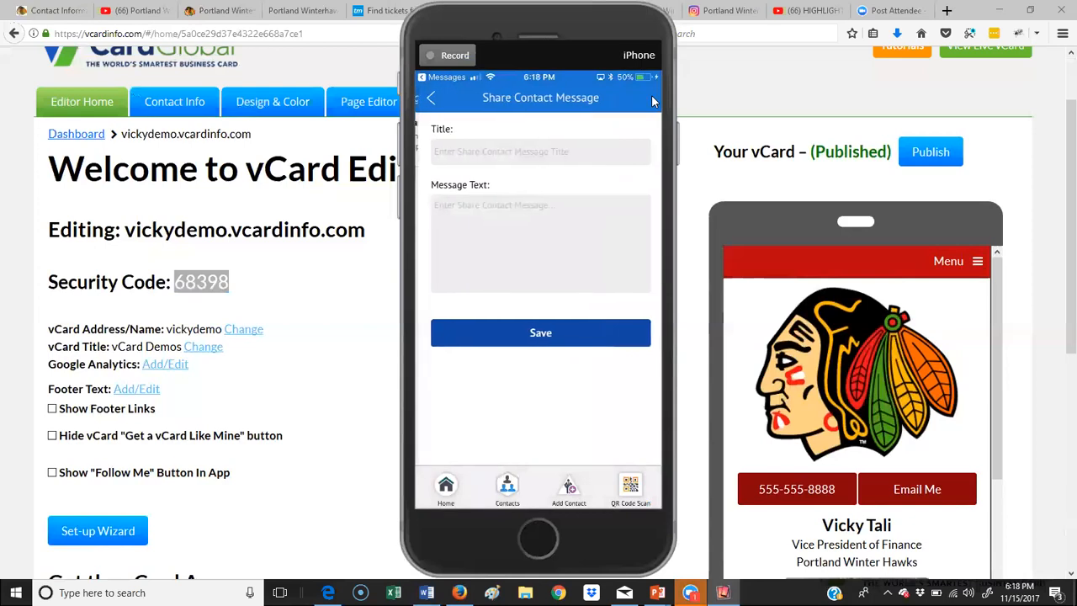
text(james cad)
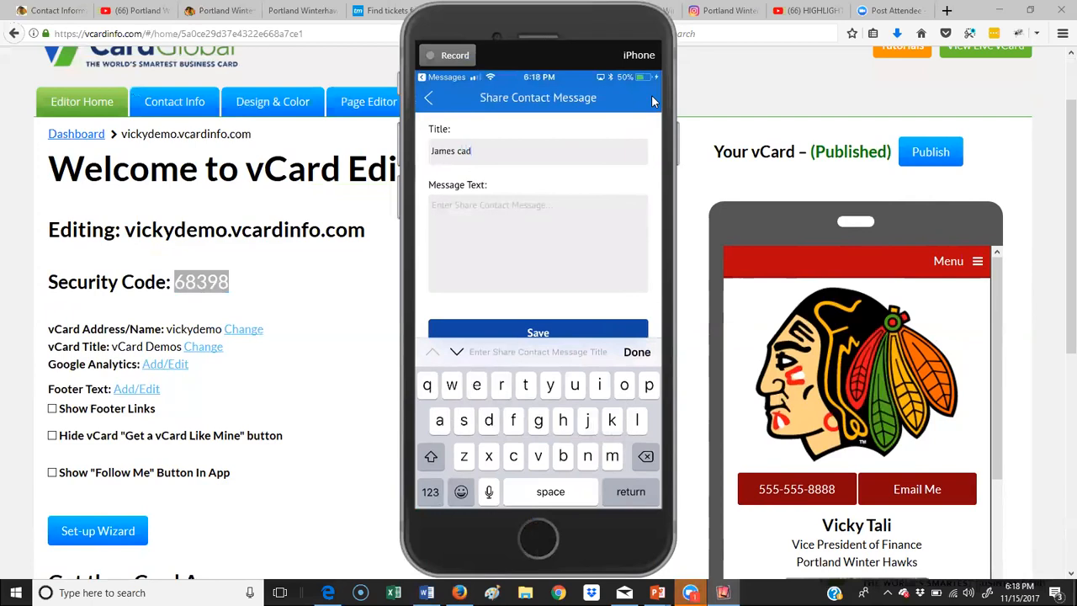
key(BackSpace)
text(rd)
key(Tab)
text(Itcgcgchchch)
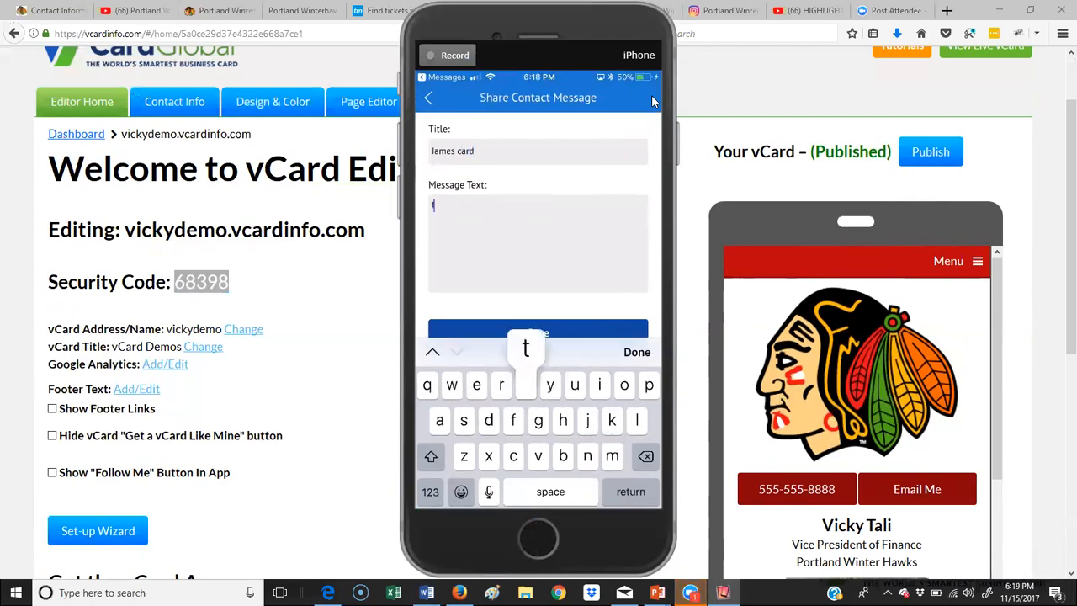
text(ff vug)
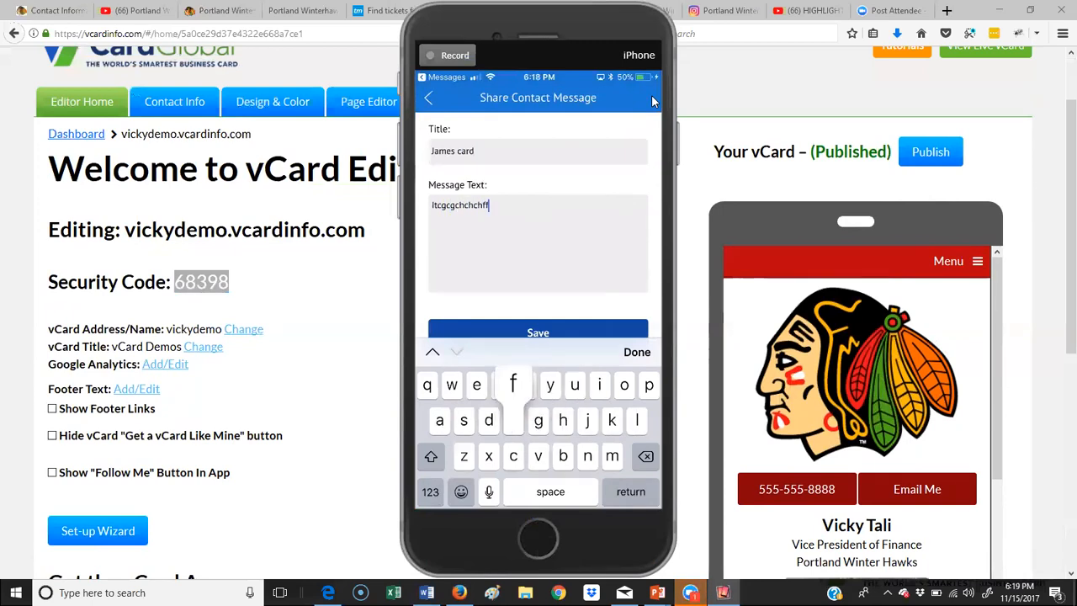
text(ugufufh)
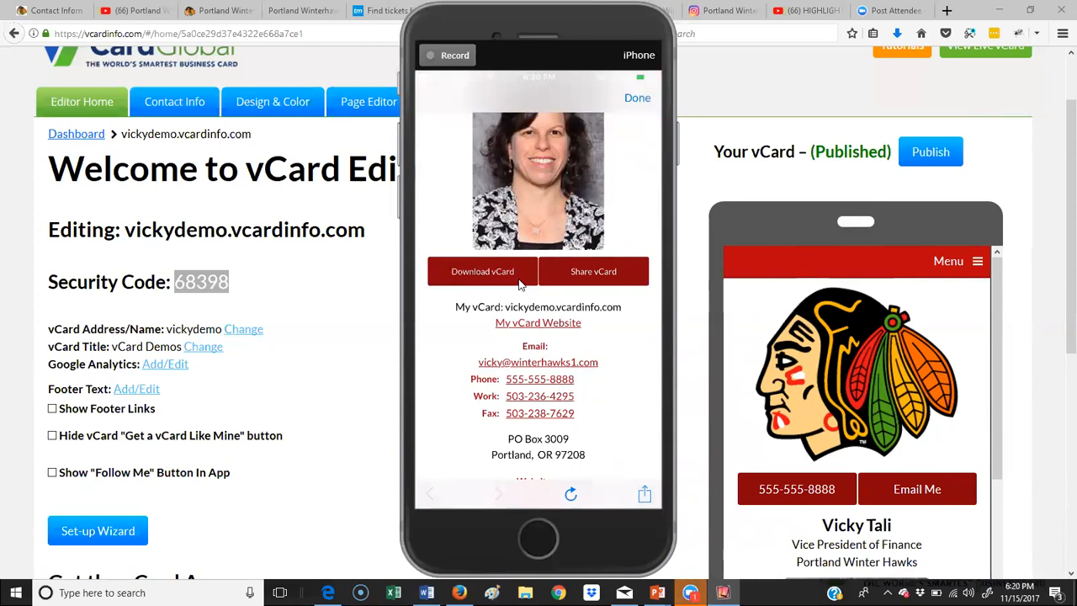
Step: Reveal the Share vCard email field and Send button on the published vCard page
click(519, 279)
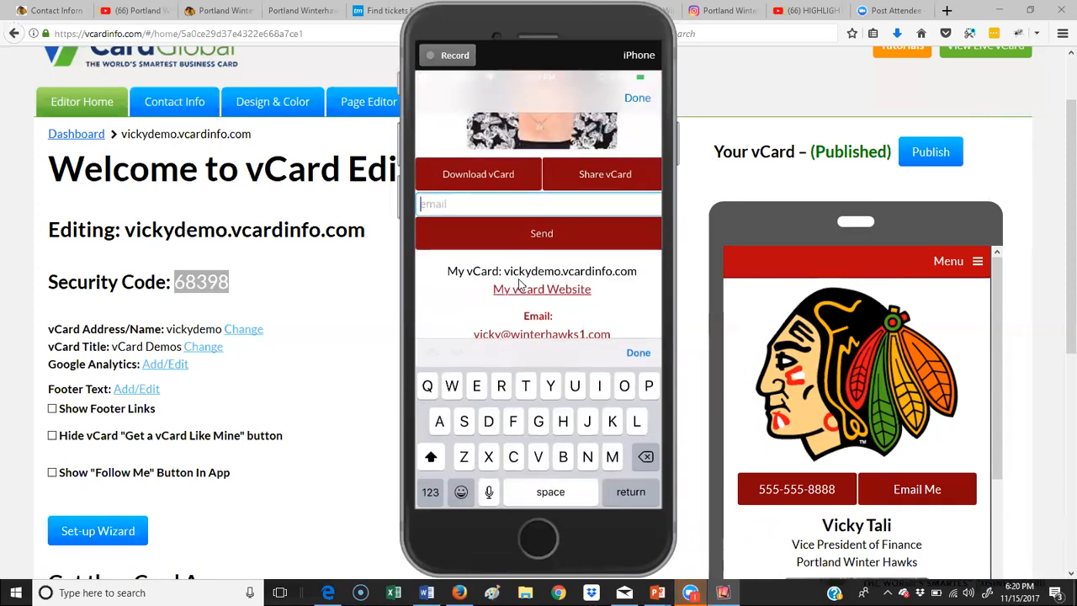
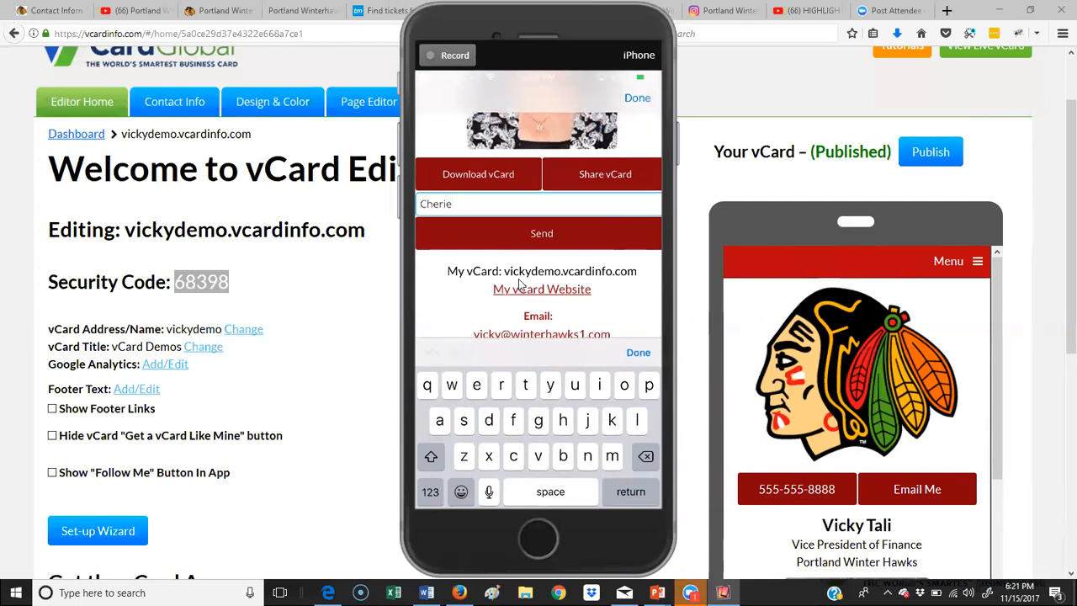
Step: Enter the recipient's e-mail address in the Share vCard field
key(shift)
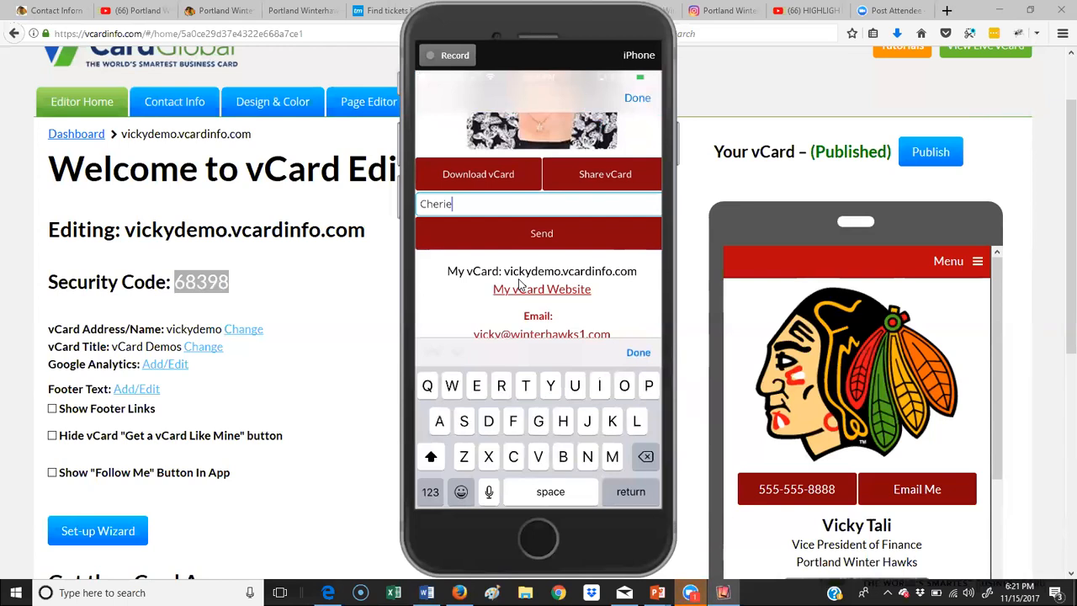
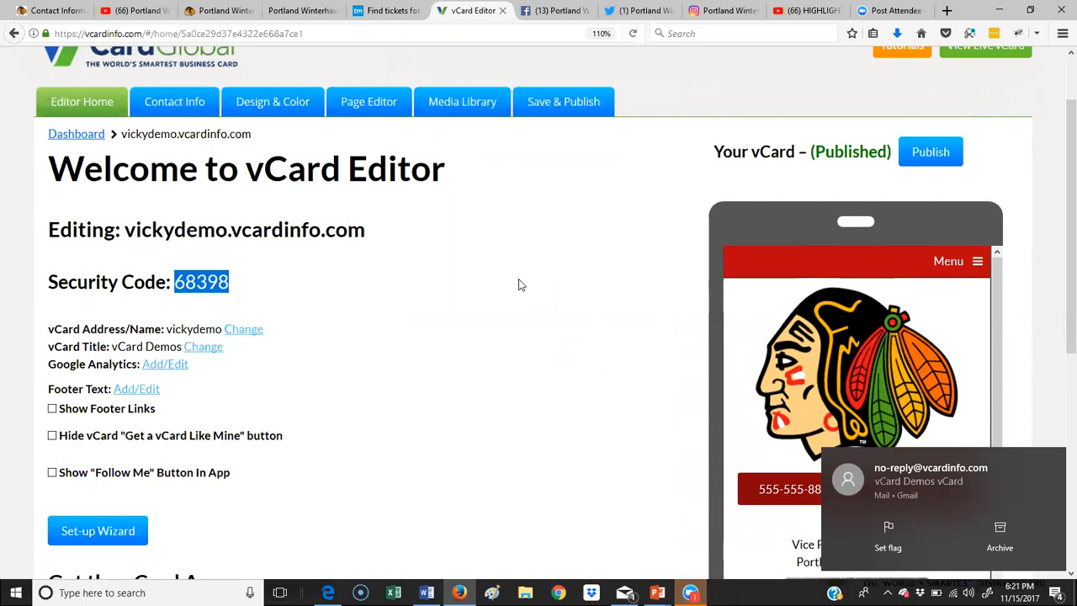
Step: Check Show Footer Links, Hide 'Get a vCard Like Mine' button, and Show 'Follow Me' Button In App
drag(1067, 127, 1057, 252)
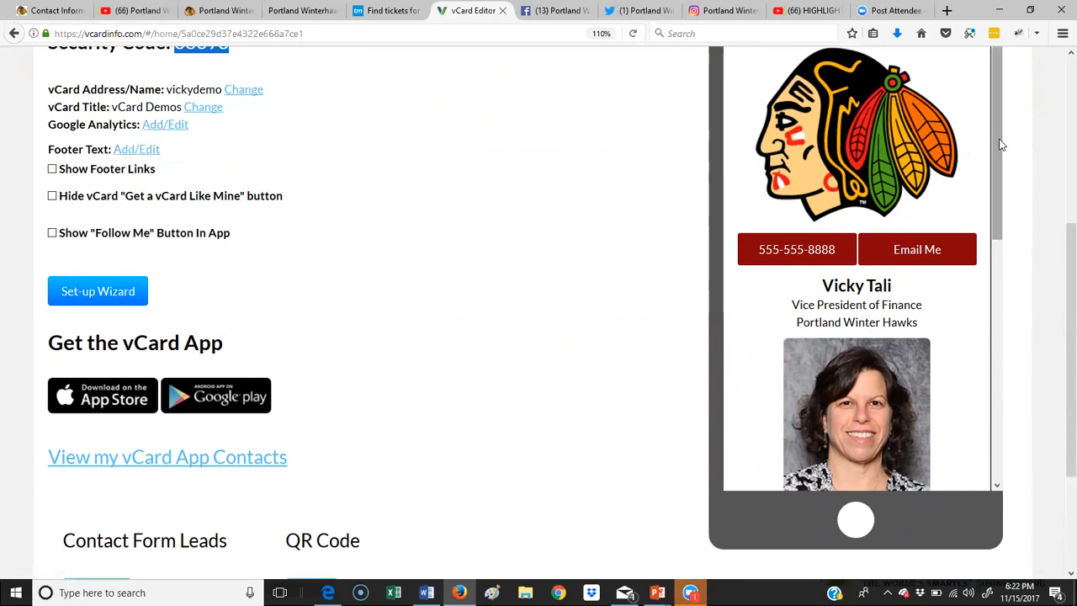
scroll(982, 215, down, 5)
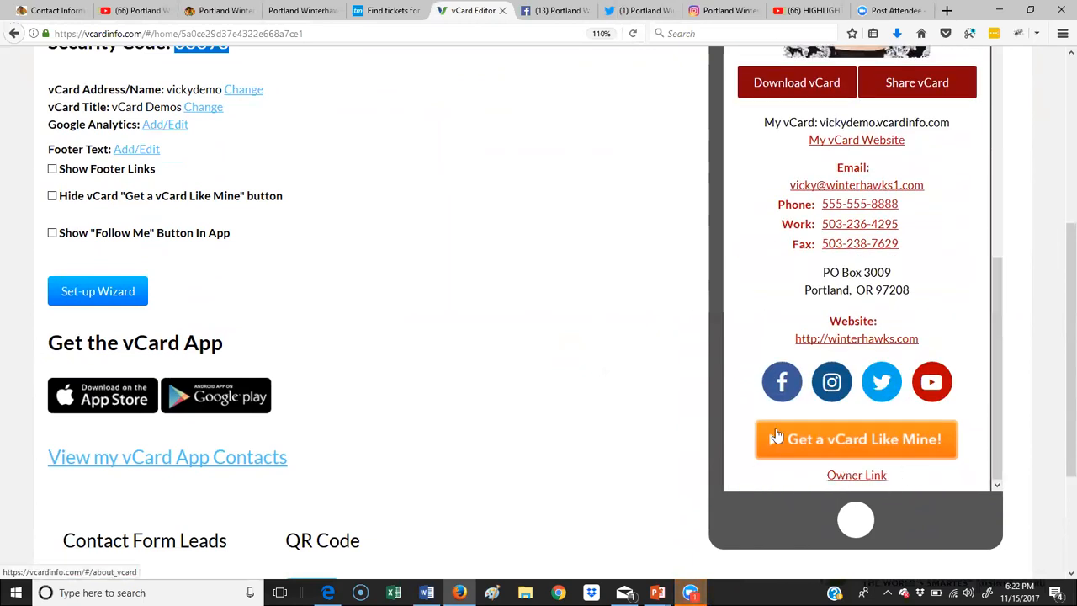
click(52, 170)
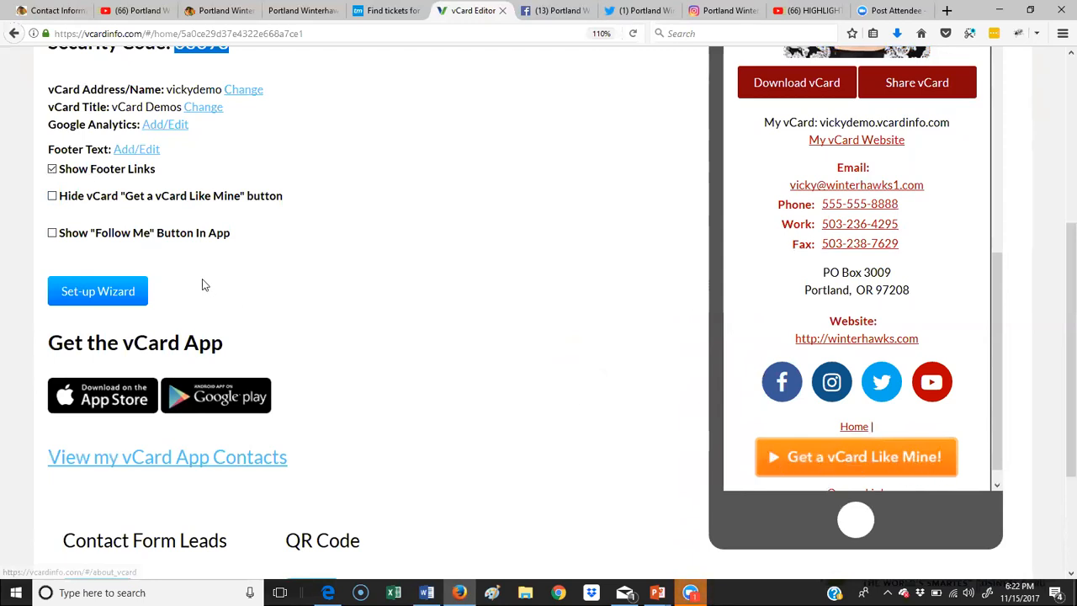
click(52, 197)
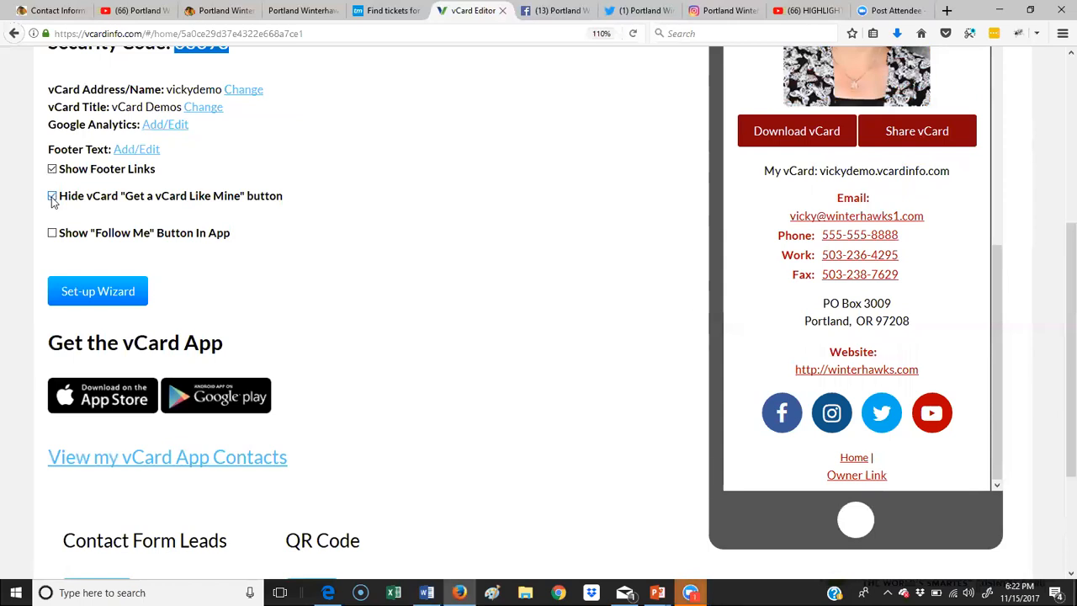
scroll(812, 268, down, 3)
scroll(810, 269, up, 3)
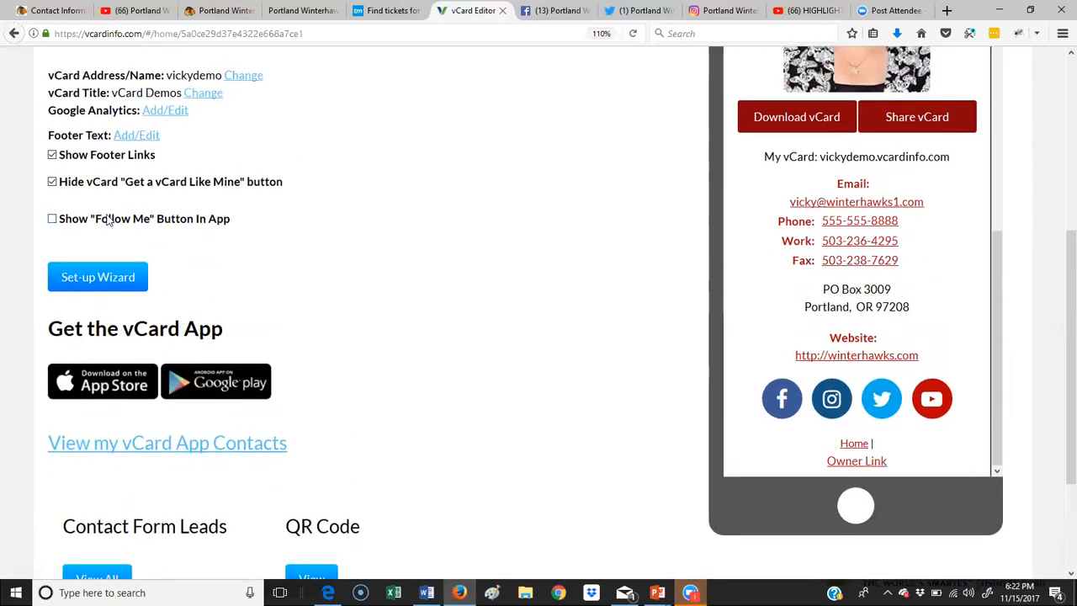
click(52, 218)
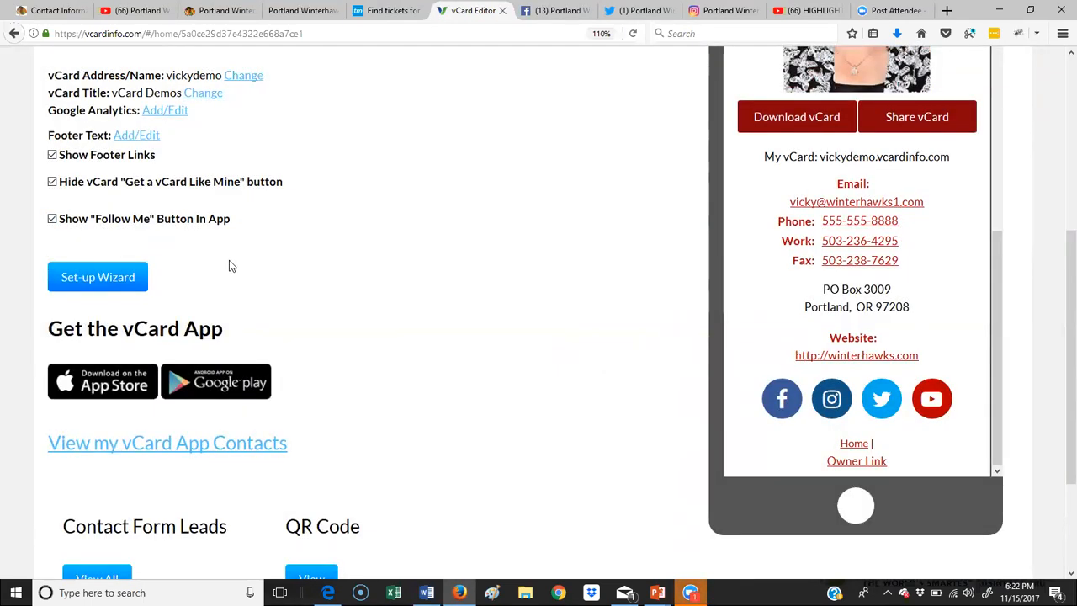
click(52, 219)
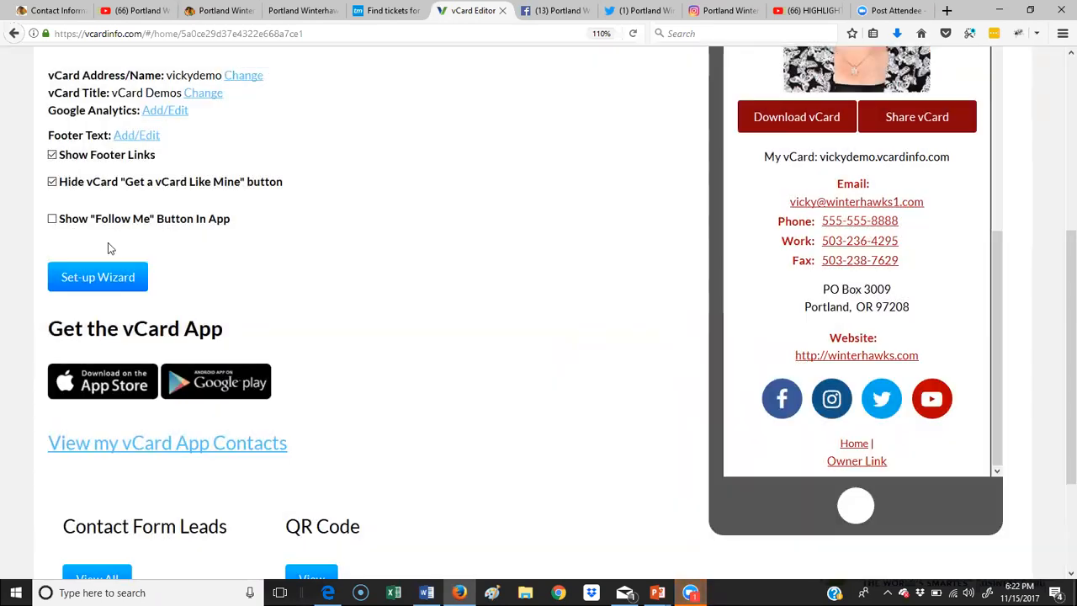
click(53, 219)
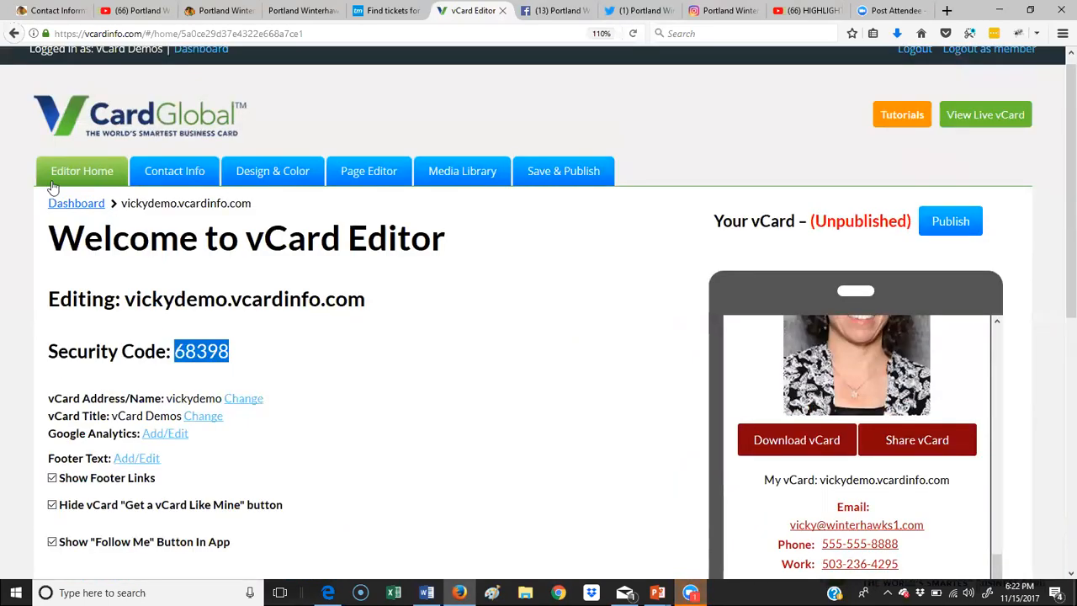
Step: Look over the Contact Info, Social Media Links and Picture & Logo settings
click(183, 173)
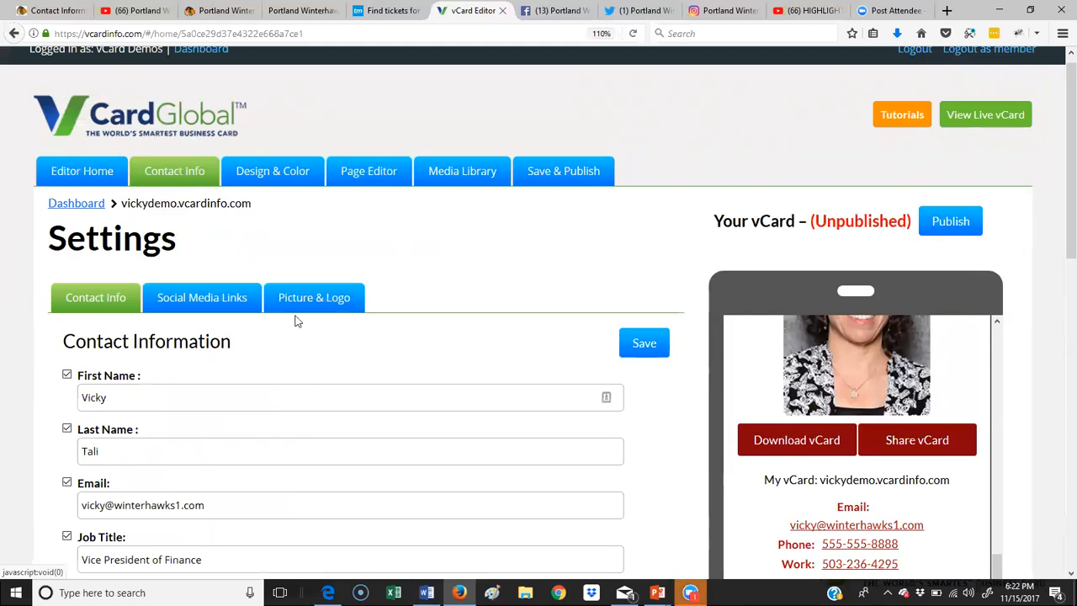
scroll(299, 324, down, 5)
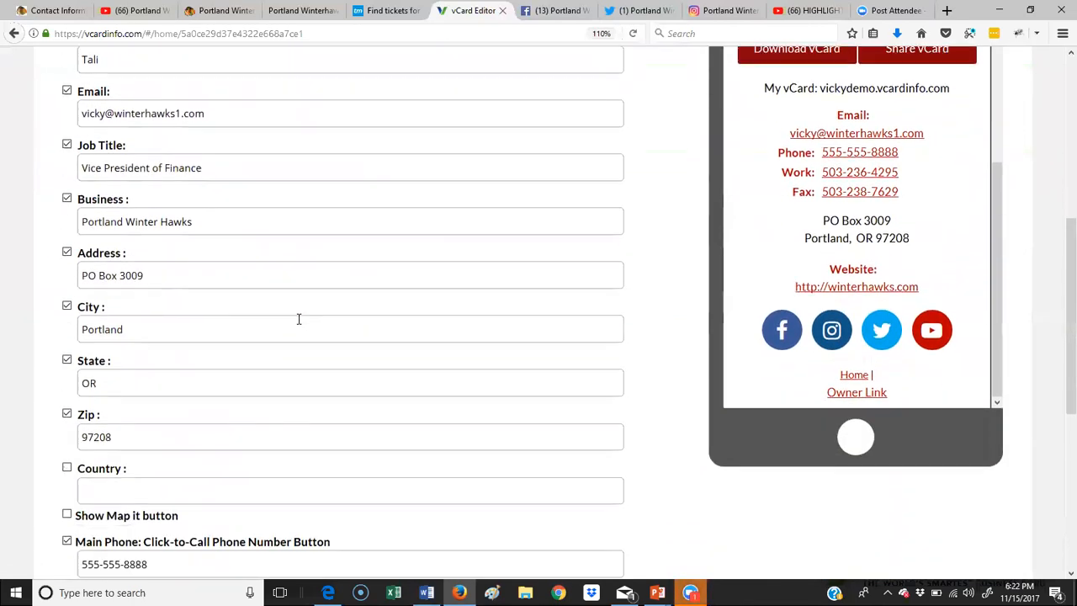
scroll(298, 318, down, 4)
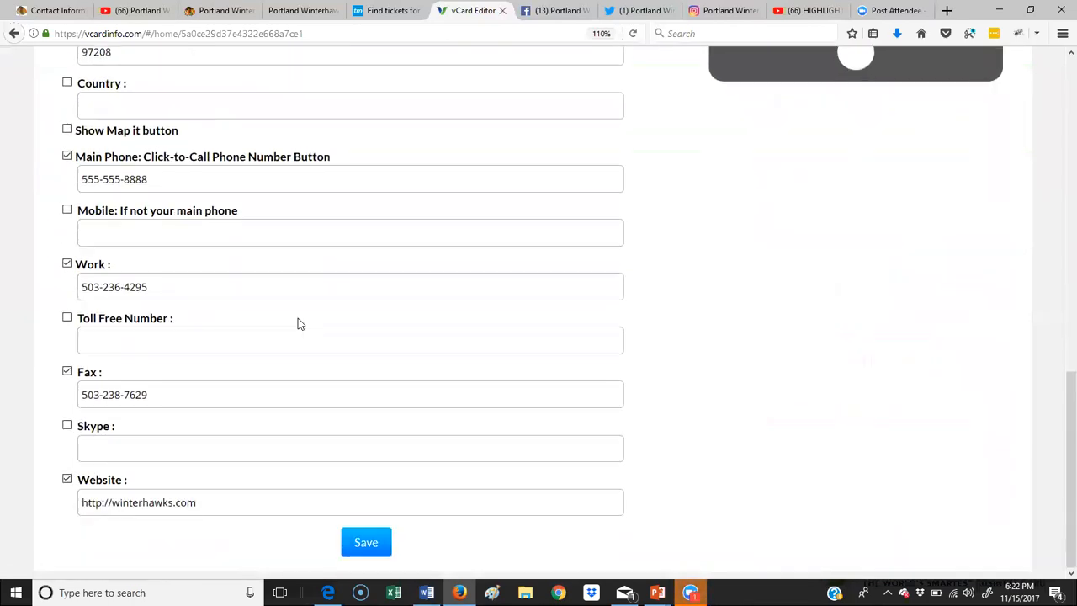
scroll(298, 318, up, 10)
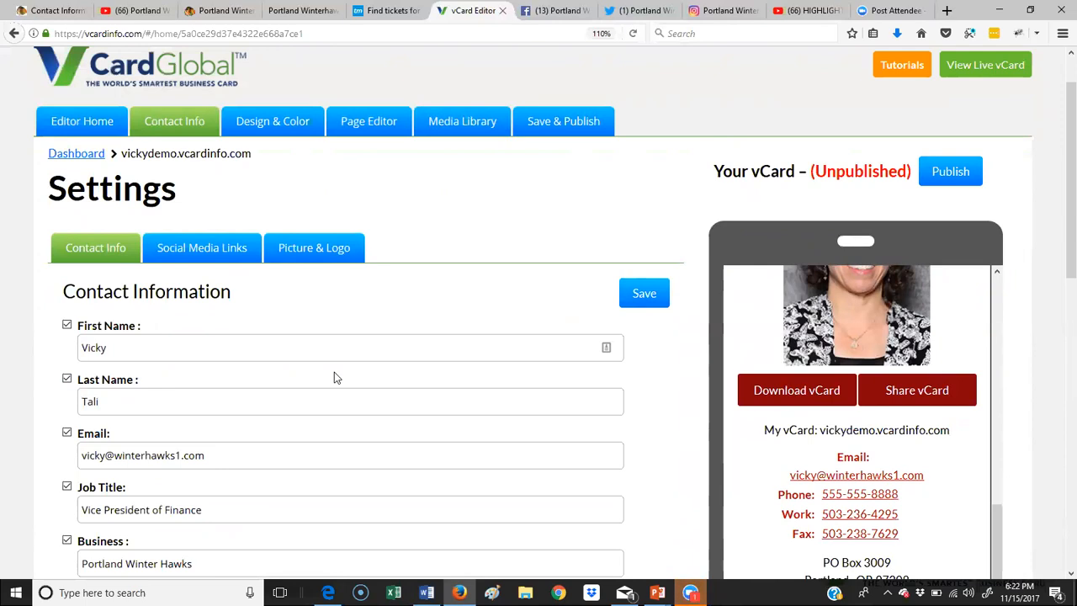
click(222, 249)
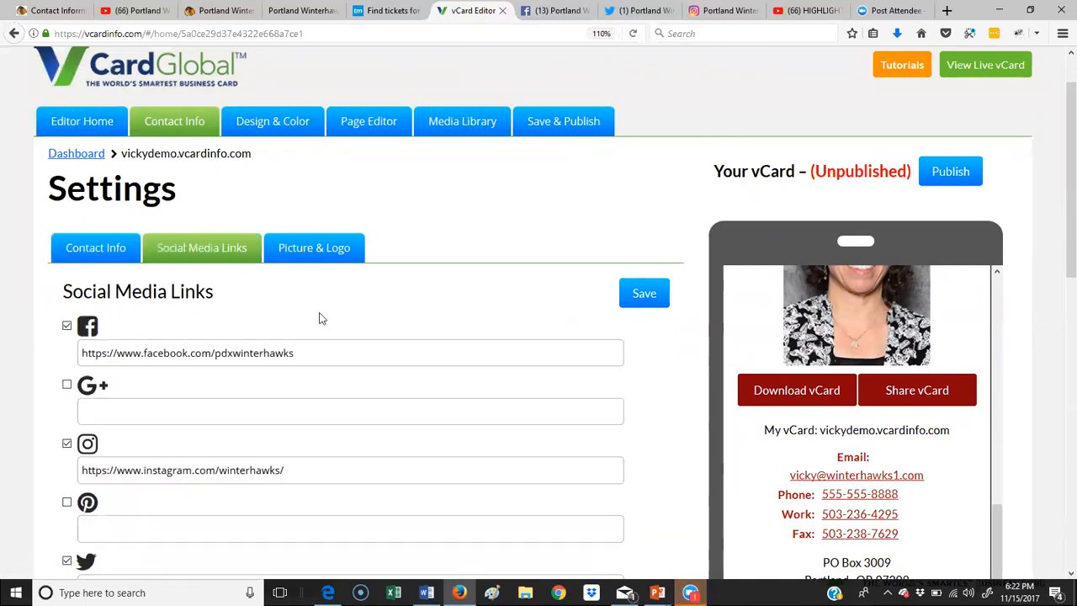
click(320, 250)
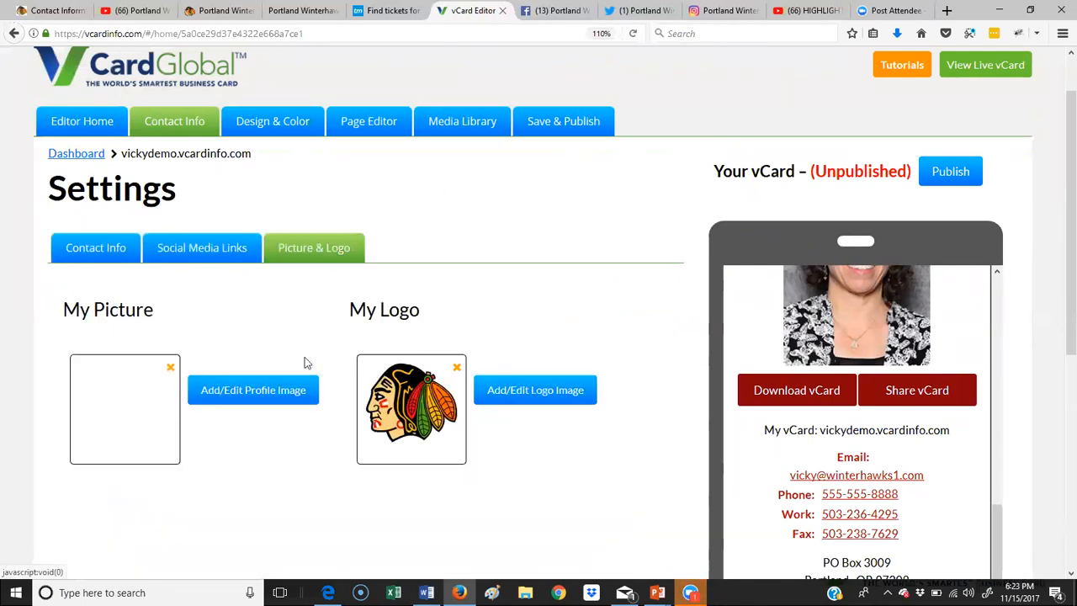
Step: Review the Design & Color options, then go to the Page Editor
click(276, 132)
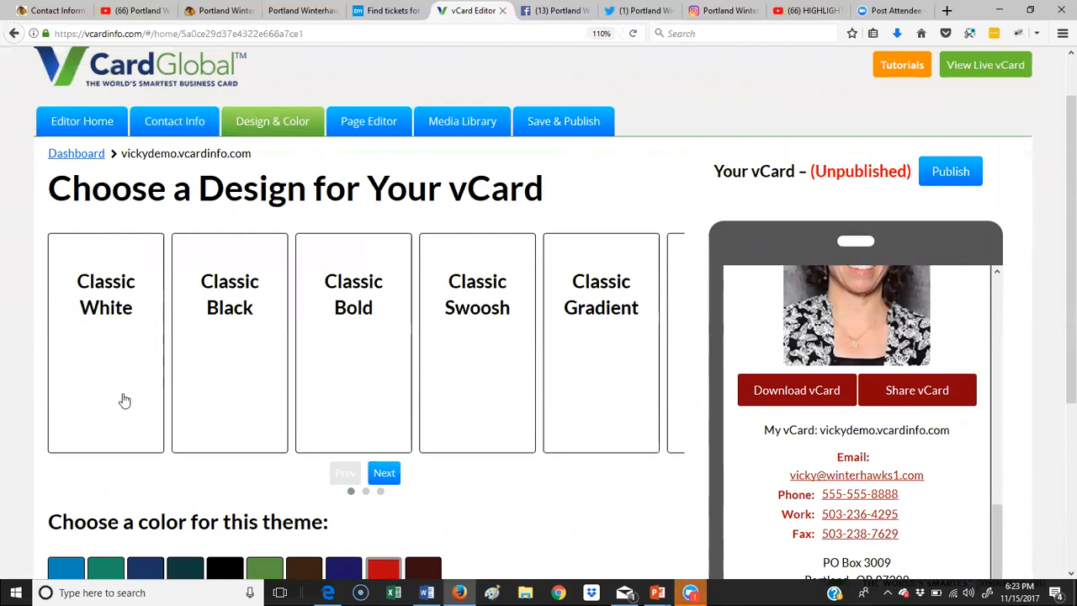
scroll(476, 397, down, 3)
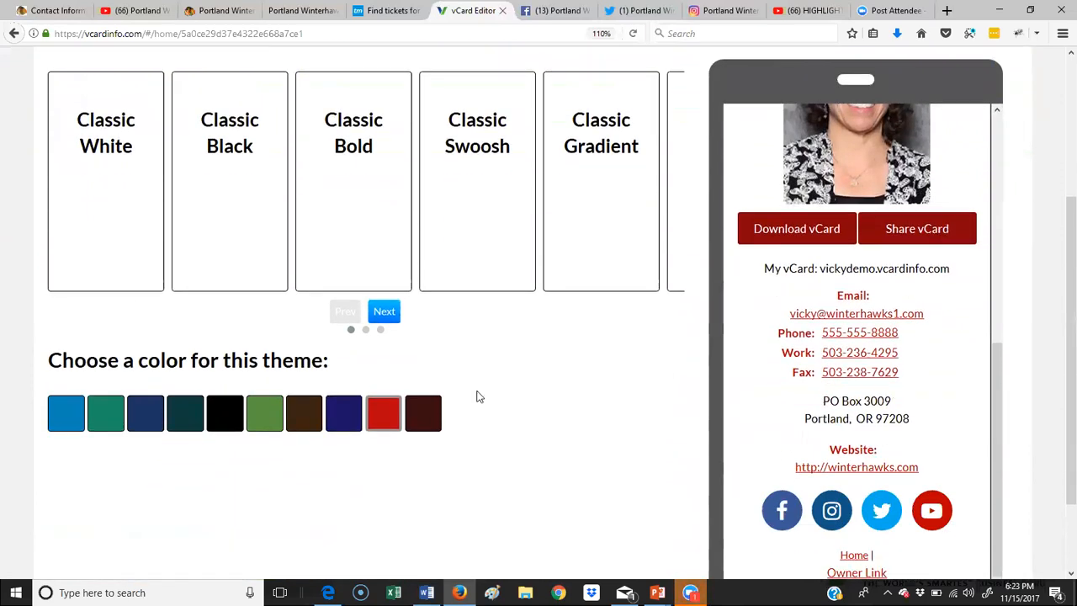
scroll(477, 396, up, 4)
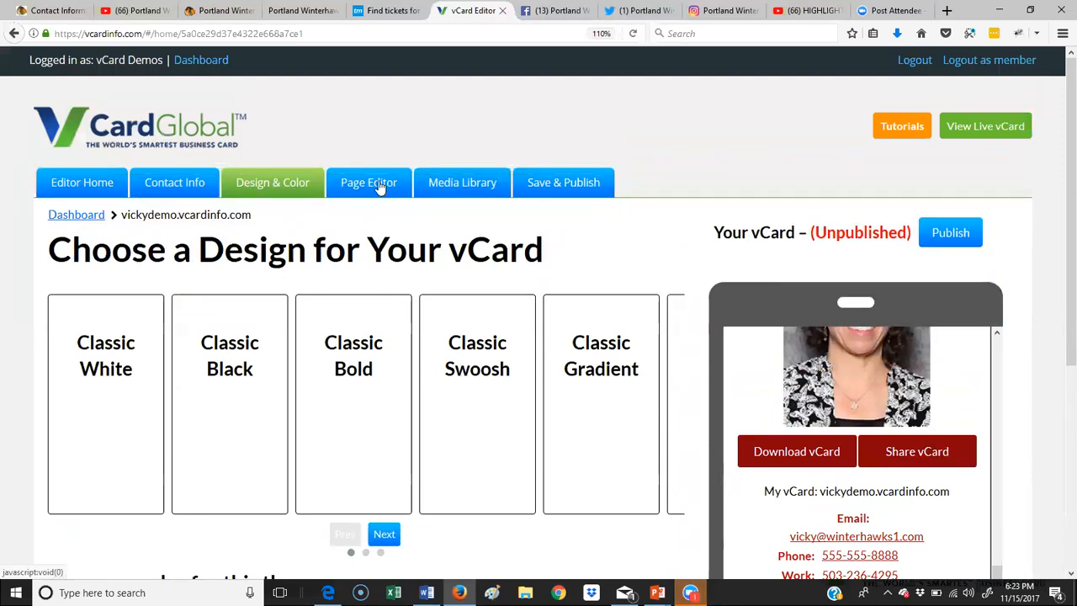
click(380, 186)
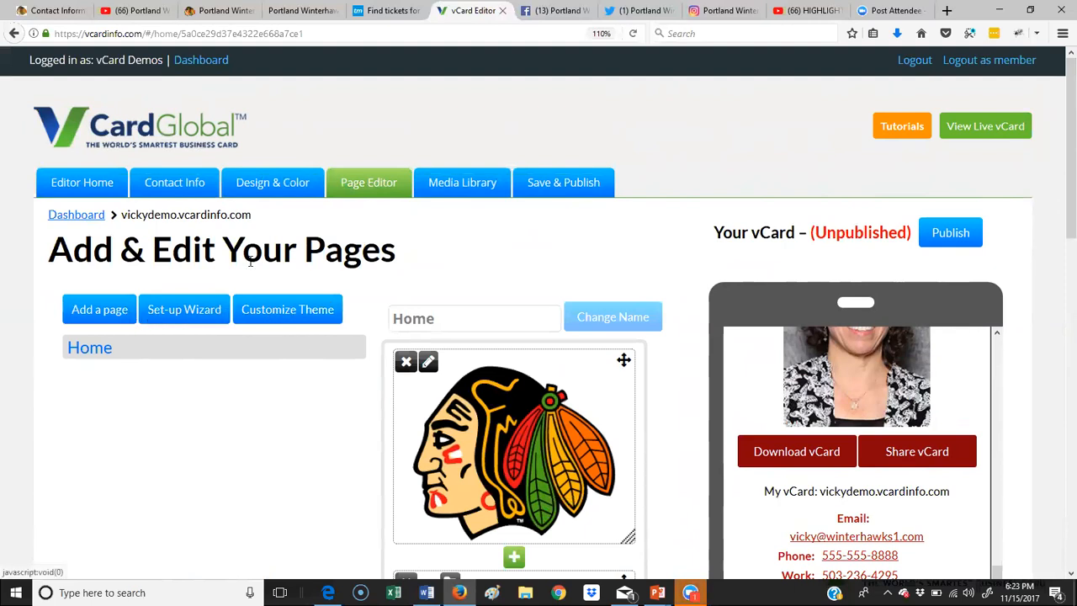
click(275, 310)
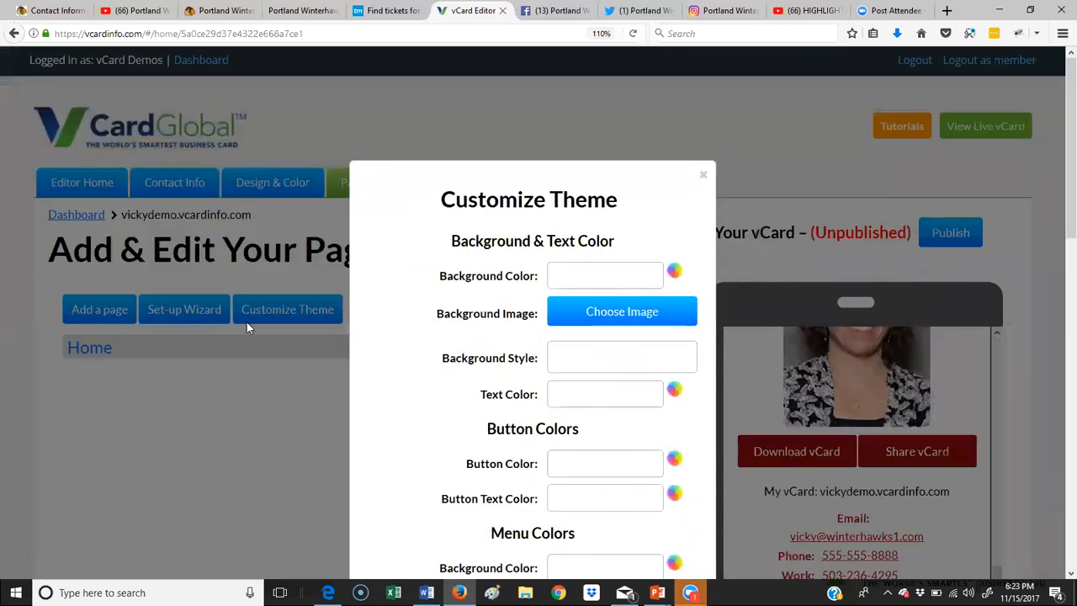
click(570, 275)
click(647, 212)
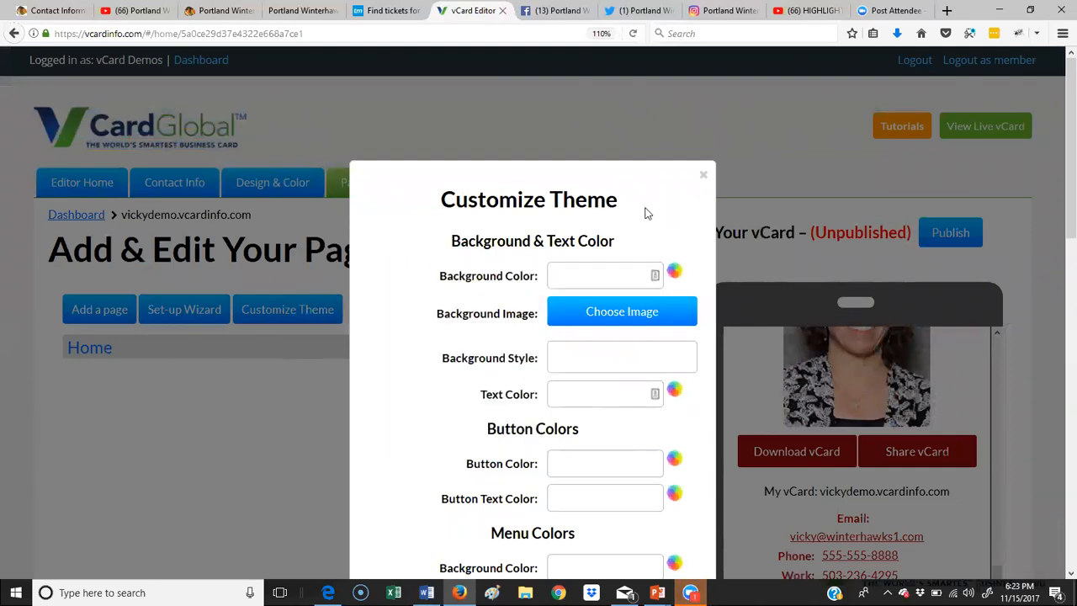
scroll(568, 324, down, 3)
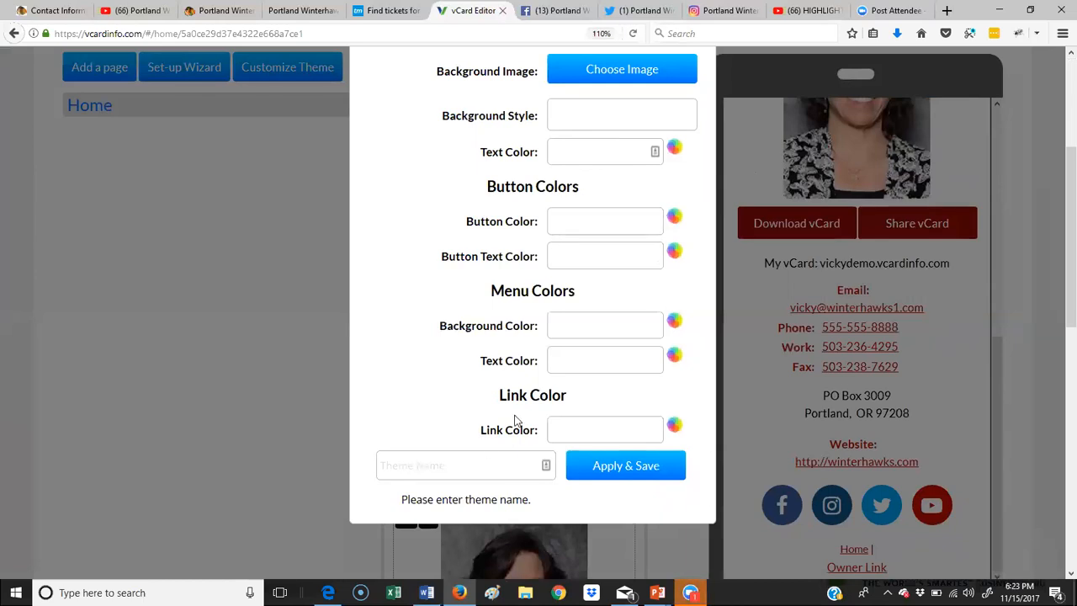
scroll(516, 420, up, 5)
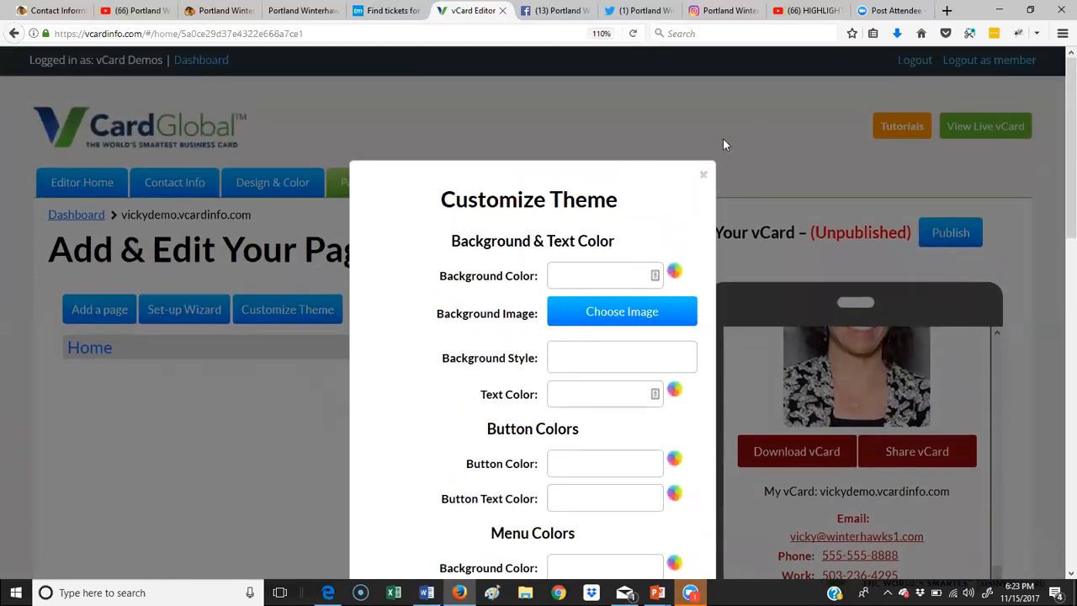
click(703, 179)
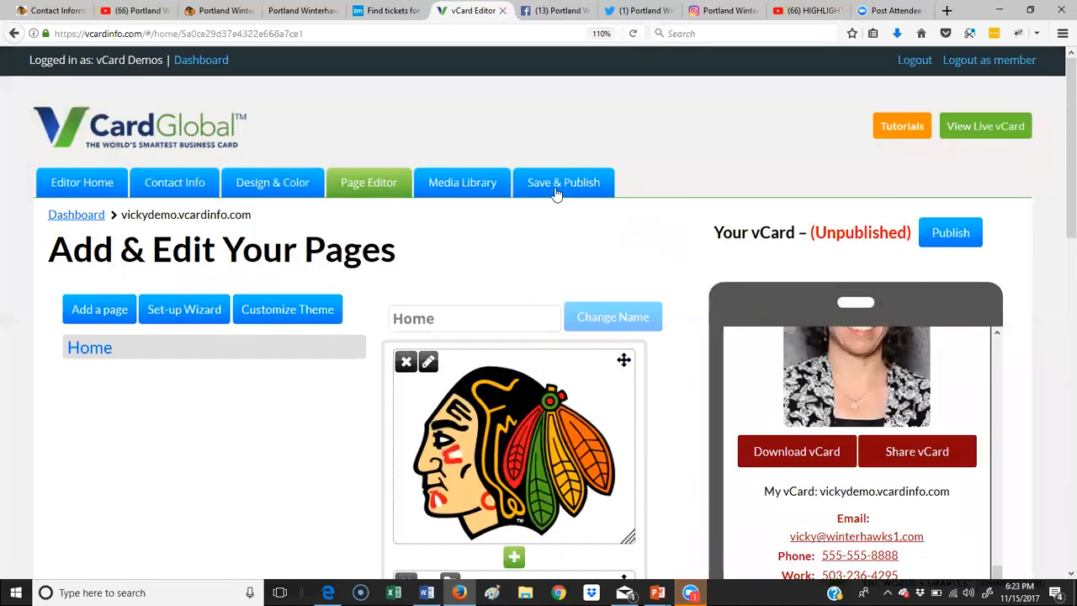
Step: Add two new pages named Events and Tickets to the vCard
scroll(555, 194, down, 2)
scroll(553, 194, down, 2)
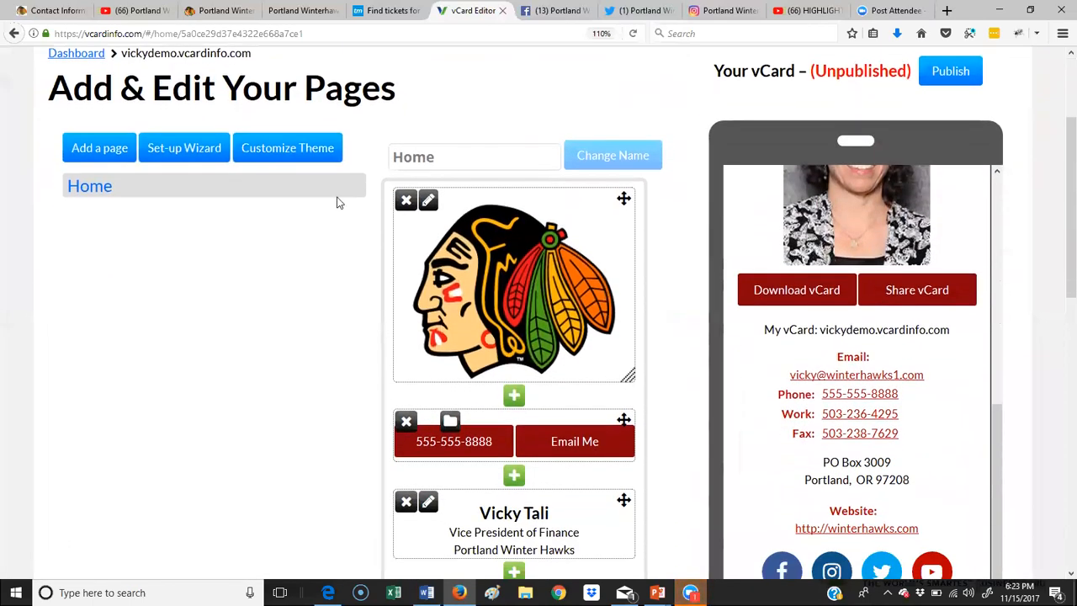
drag(998, 446, 986, 202)
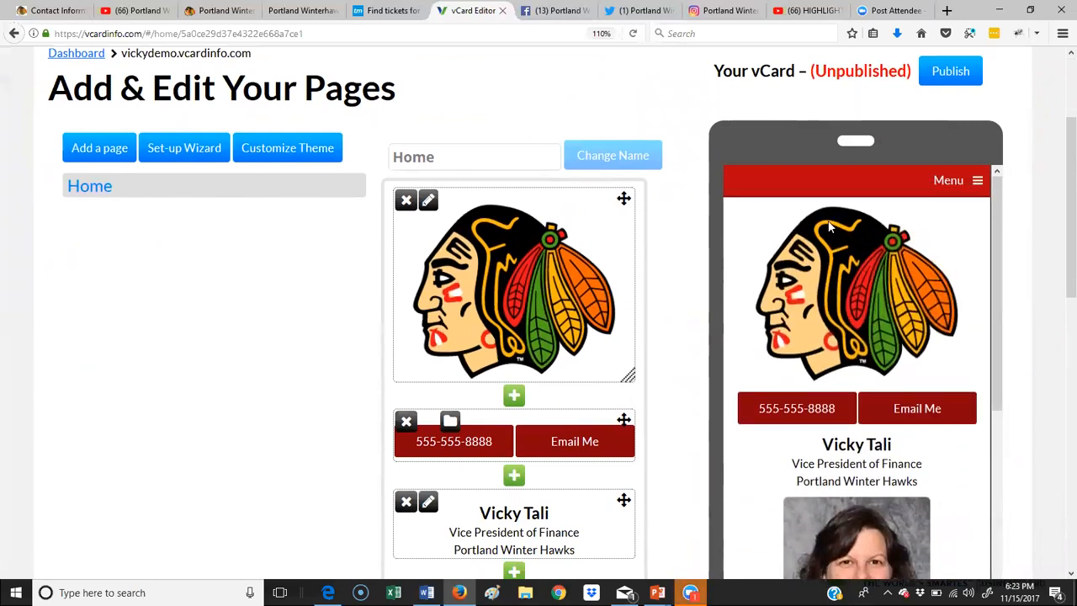
click(111, 157)
click(429, 228)
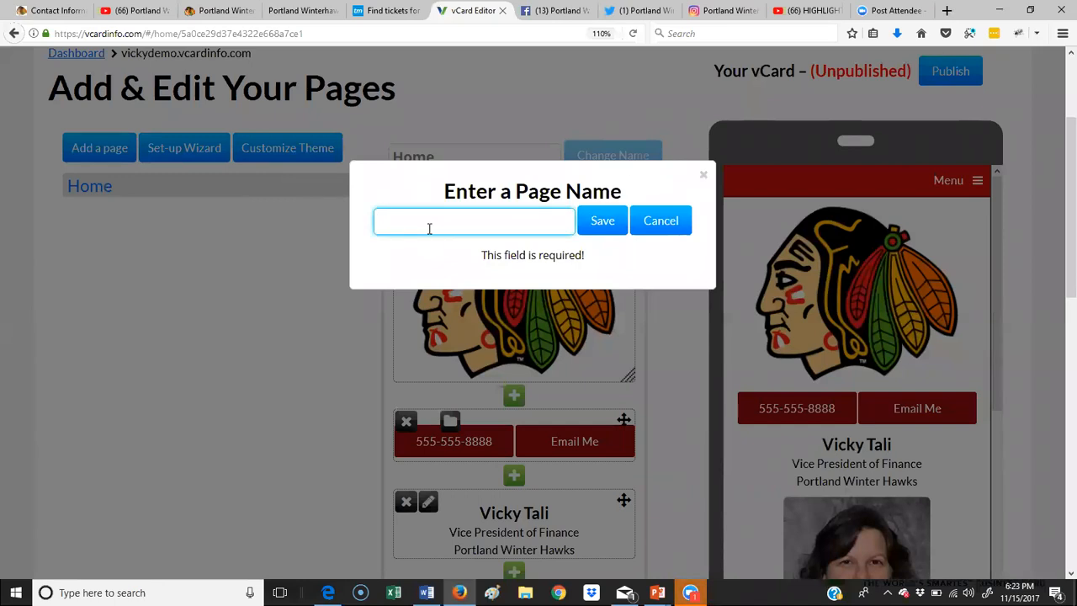
text(Events)
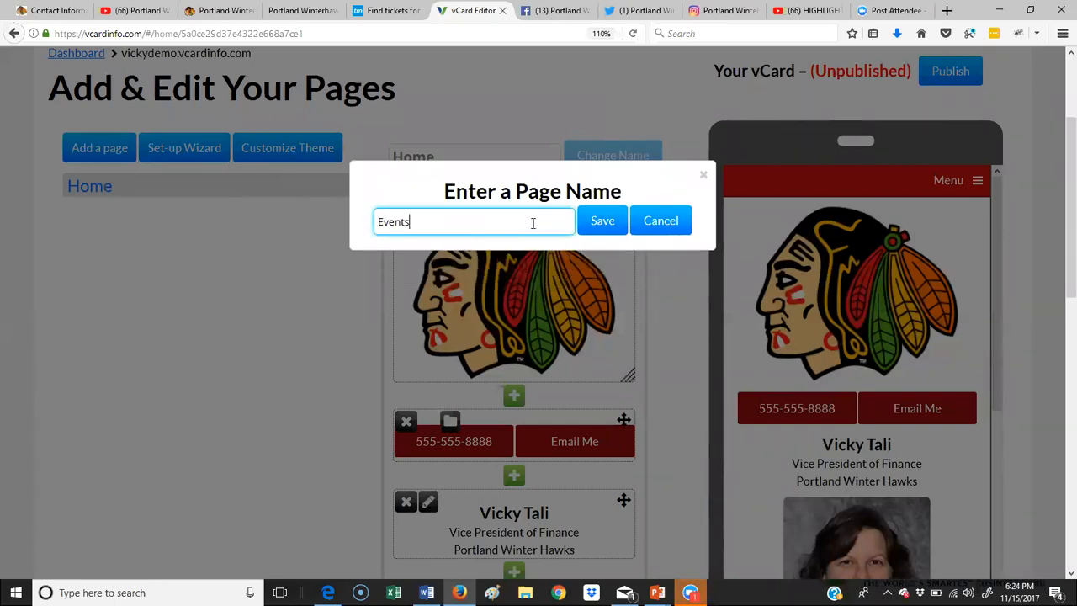
click(599, 226)
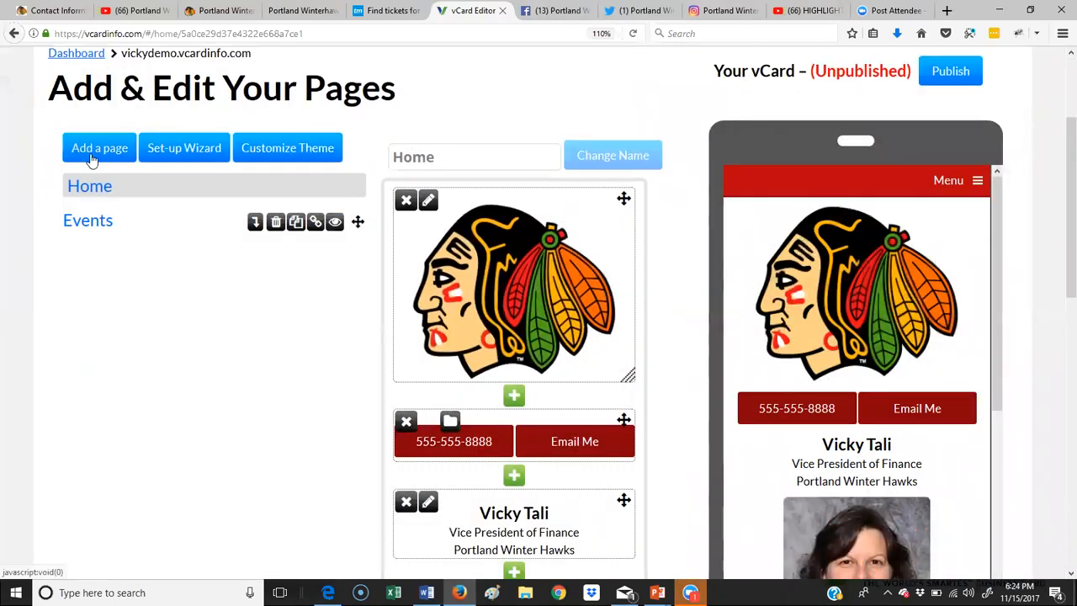
click(92, 158)
click(438, 228)
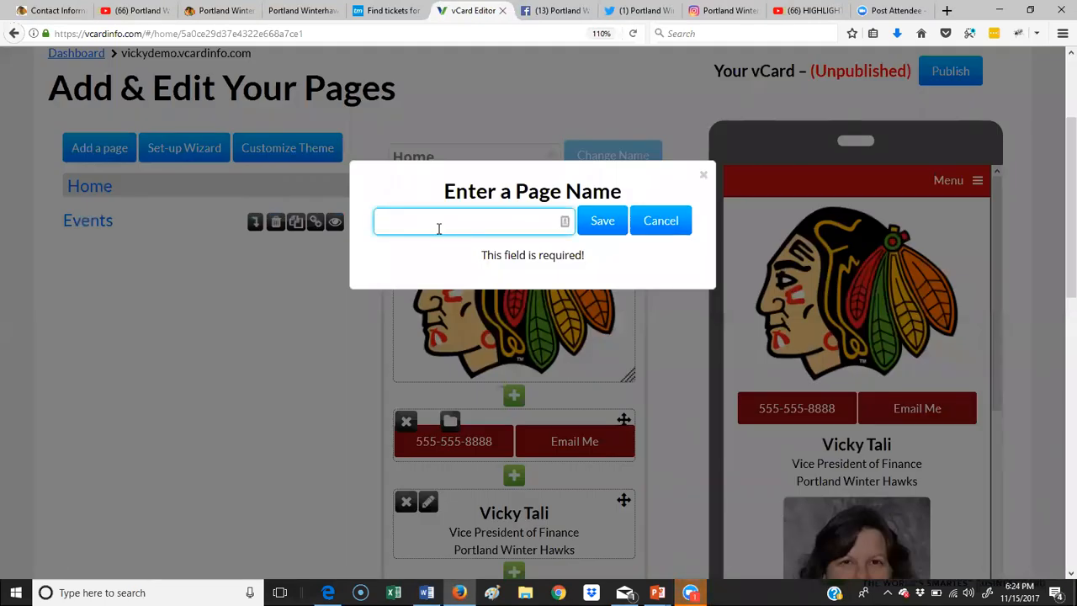
text(B)
key(BackSpace)
text(Tickets)
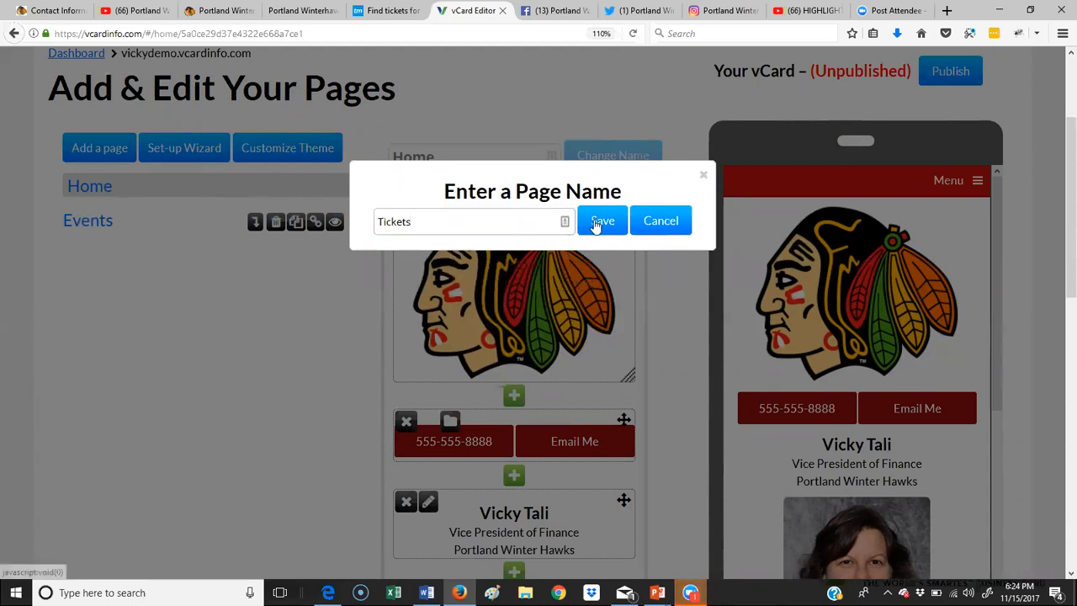
click(596, 221)
Step: Add the Online Store and Contact pages, then try moving Contact up the list
click(102, 148)
click(420, 223)
text(Sh)
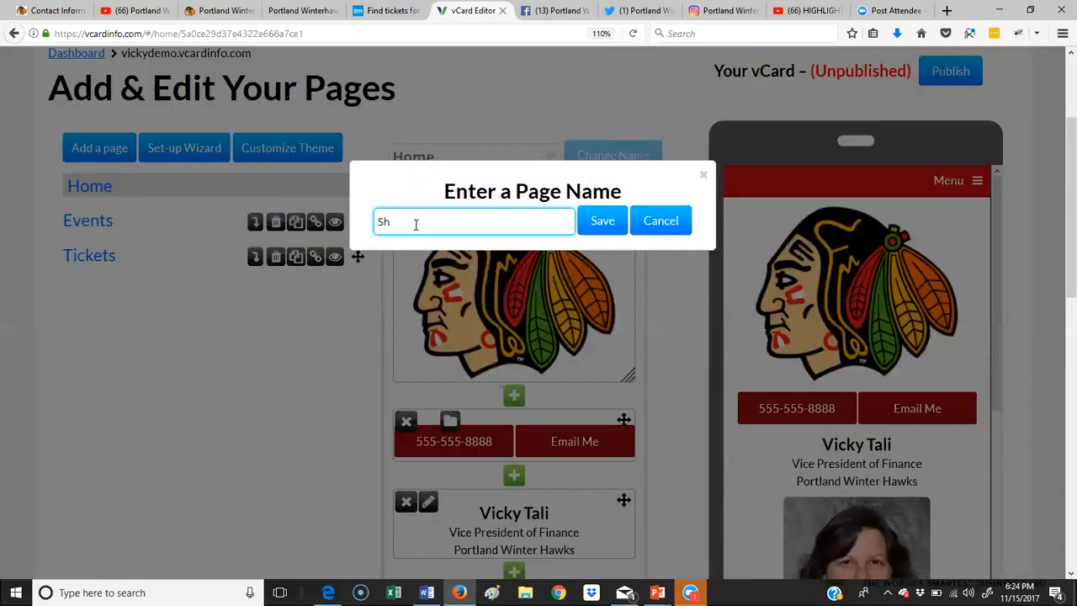
text(op for)
key(BackSpace)
key(BackSpace)
key(BackSpace)
key(BackSpace)
key(BackSpace)
key(BackSpace)
text(Online Store)
click(602, 221)
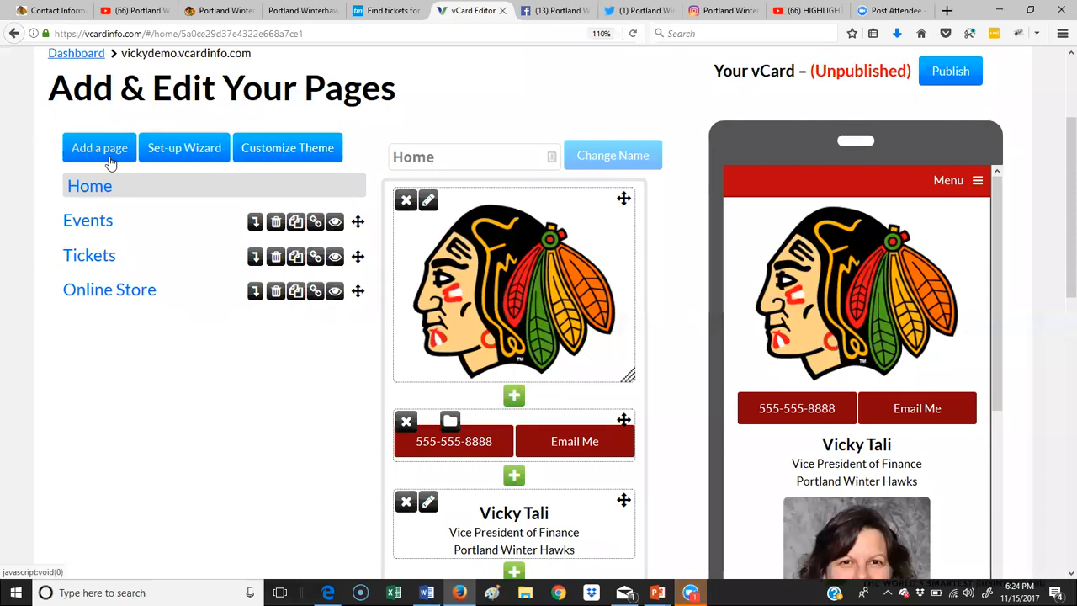
click(101, 149)
click(404, 221)
text(Conta)
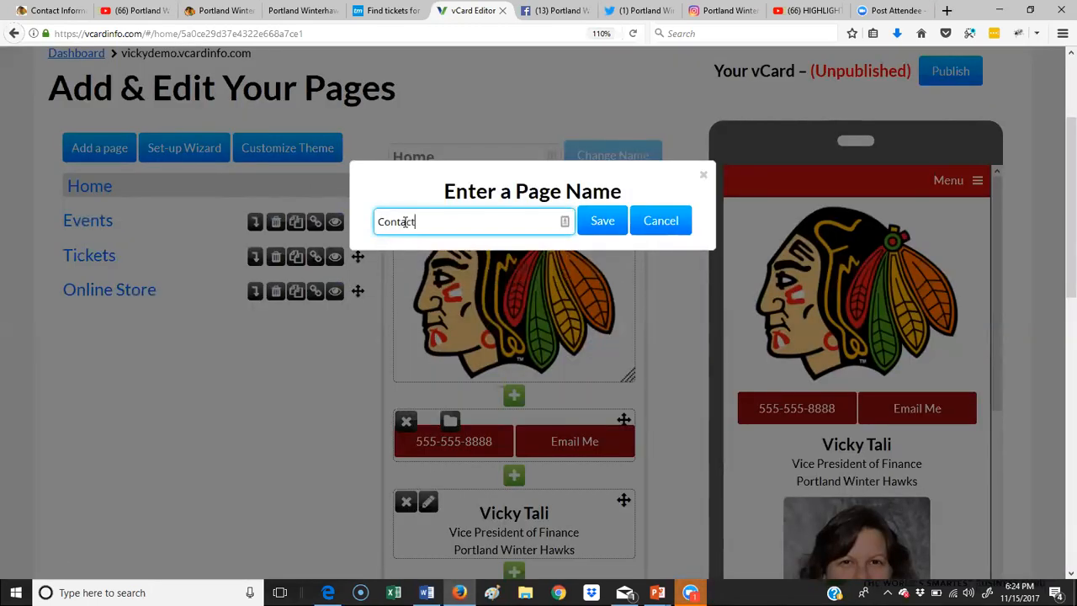
text(ct)
click(605, 223)
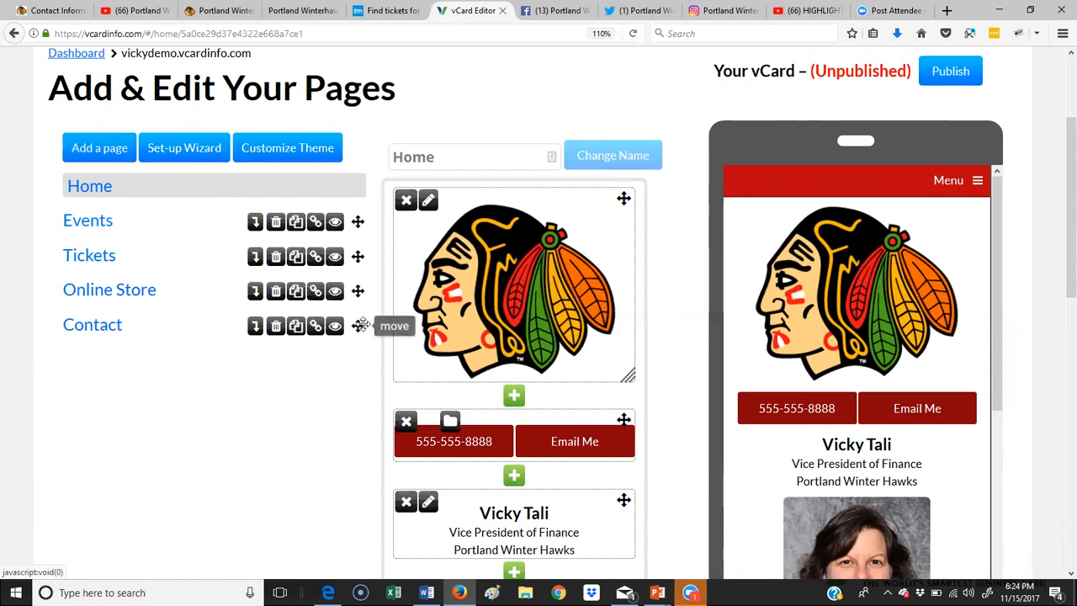
mouse_move(360, 326)
mouse_down()
mouse_move(365, 269)
mouse_move(357, 346)
mouse_move(356, 272)
mouse_move(356, 334)
mouse_up()
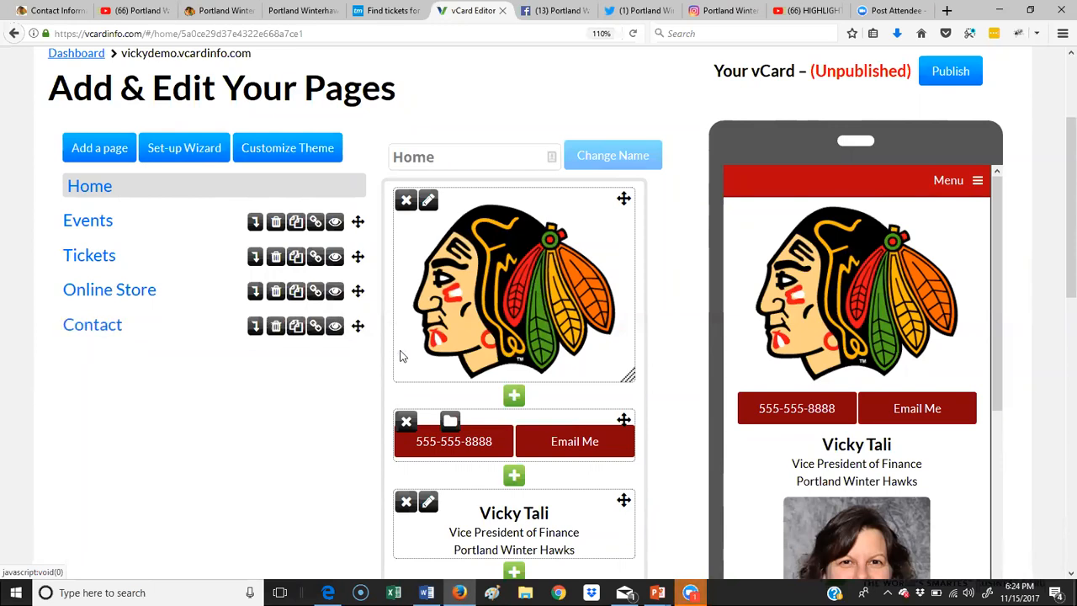
Step: Change the Online Store page's name to 'Shop Online'
click(120, 291)
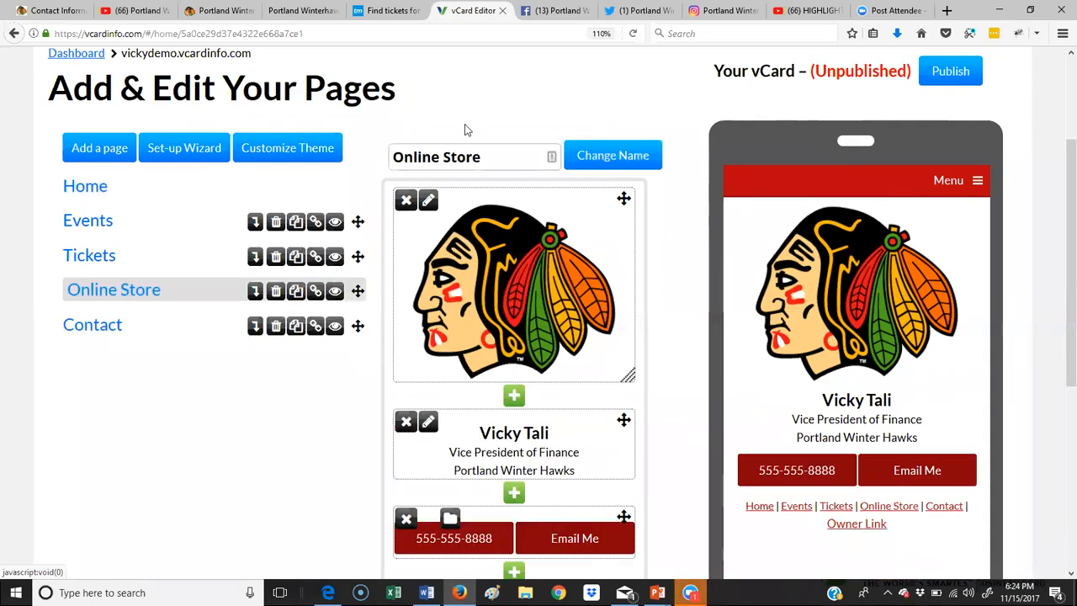
triple_click(489, 158)
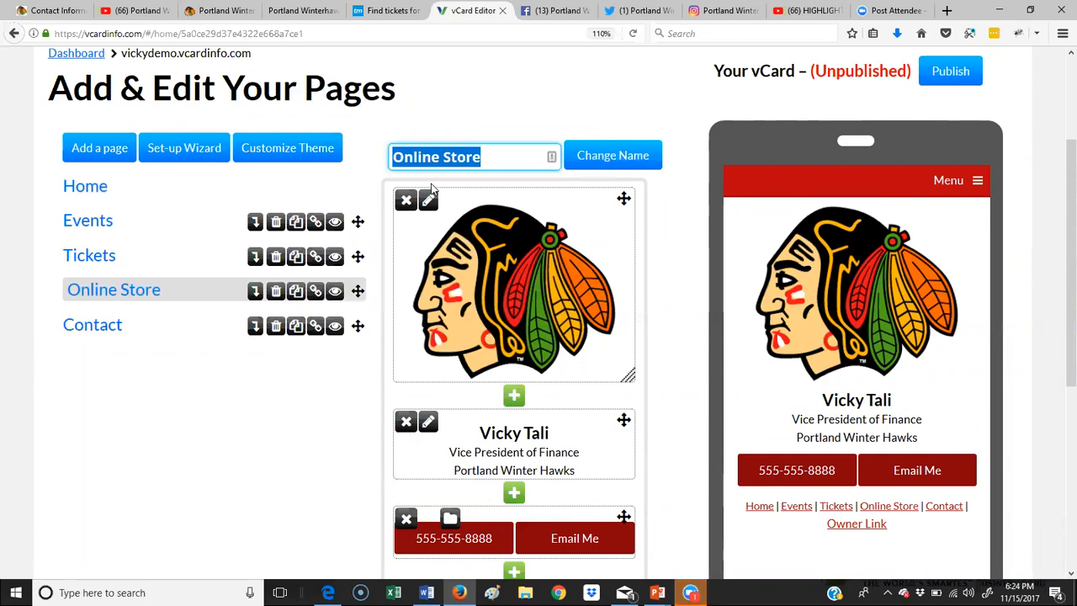
text(Shoo)
text( Online)
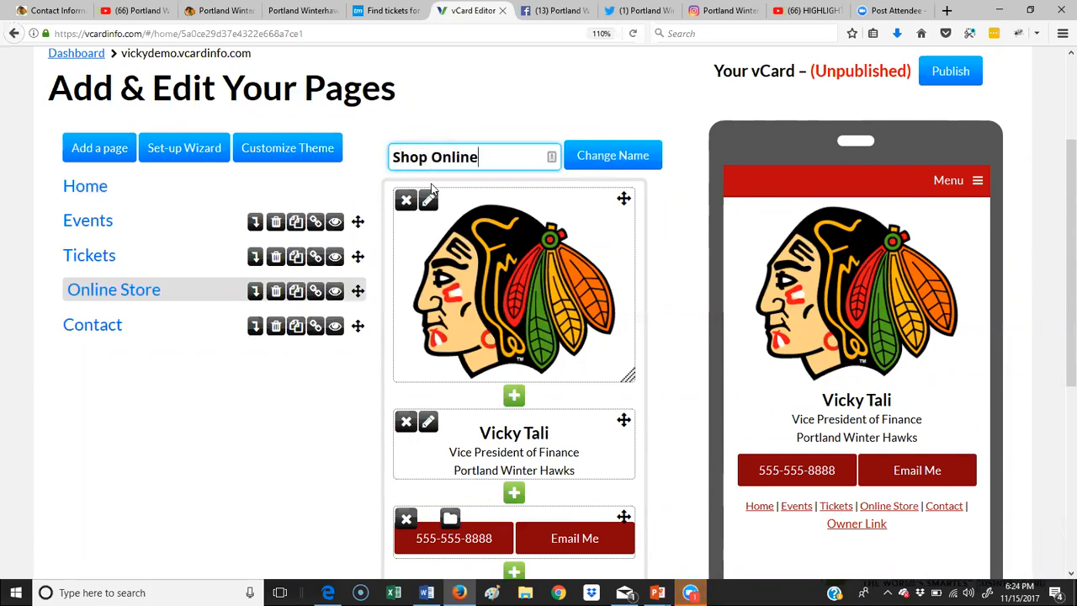
click(631, 158)
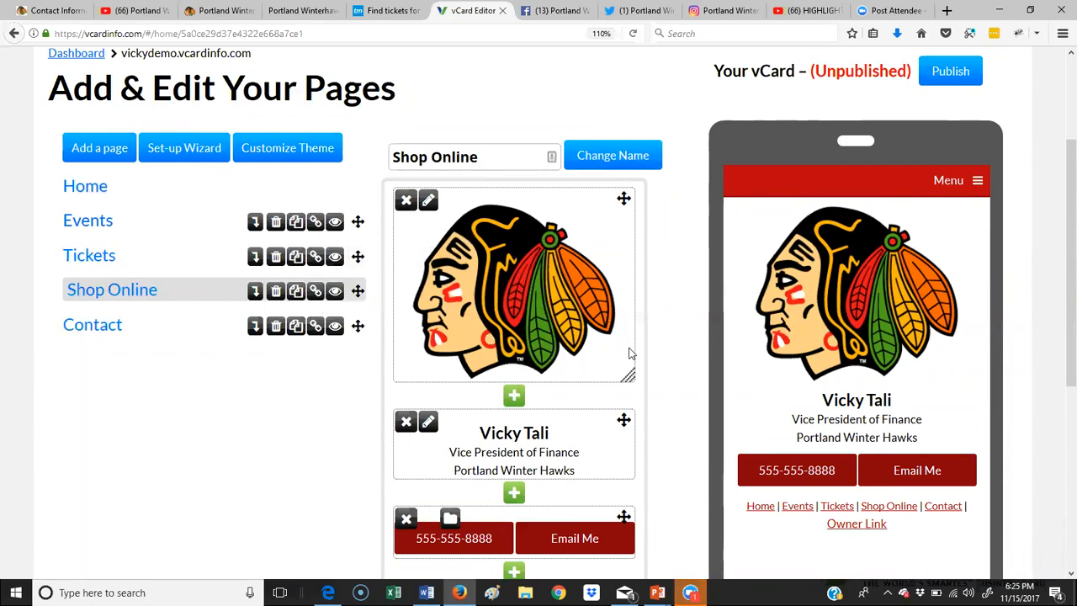
Step: Open the Home page and shrink its top logo block, fine-tuning the size
scroll(516, 454, down, 4)
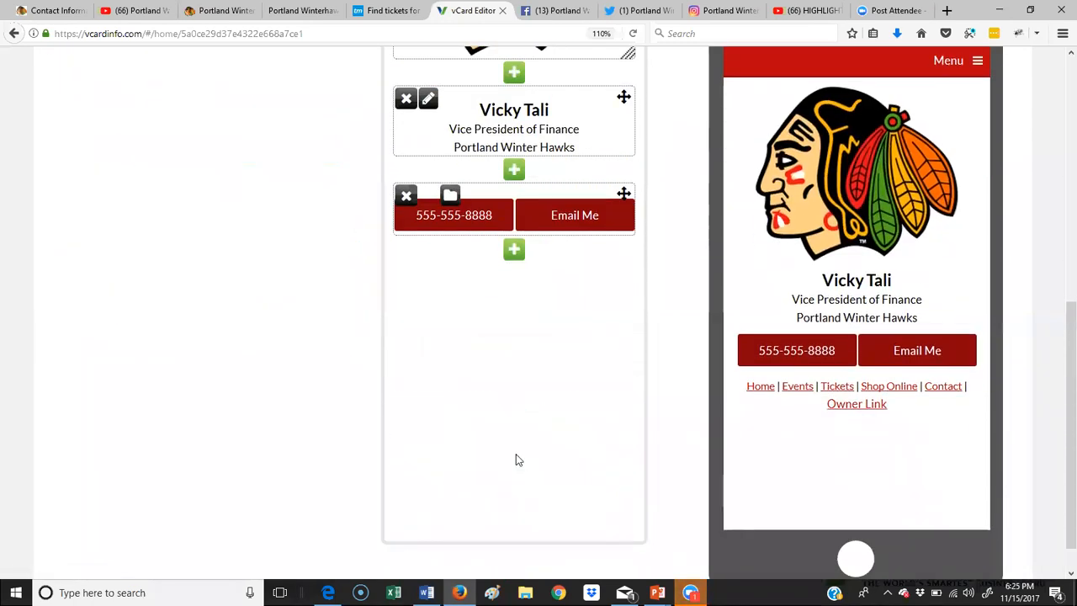
scroll(516, 453, up, 5)
click(74, 268)
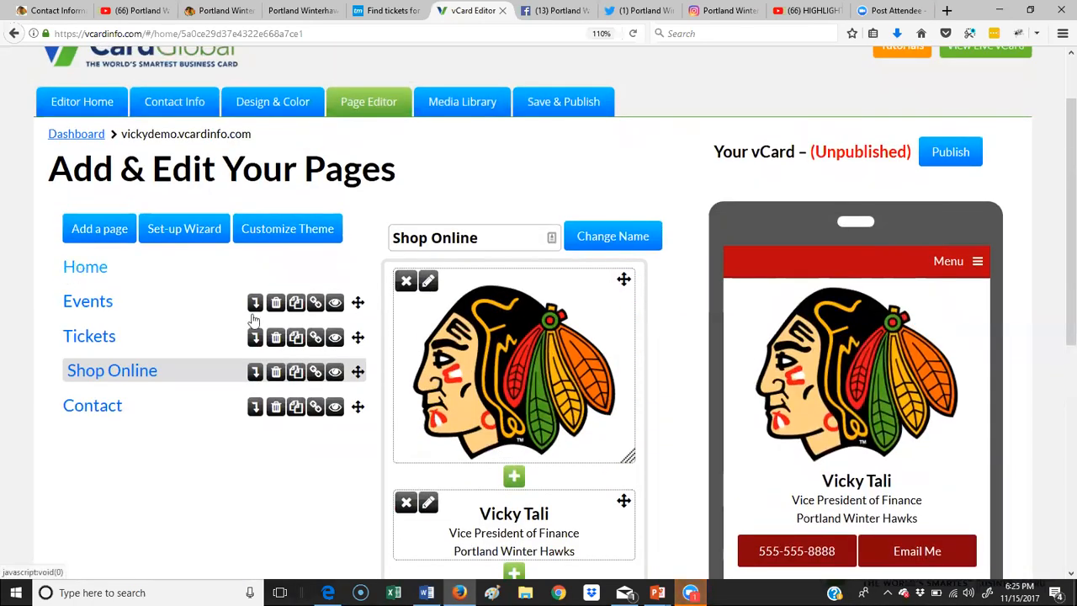
scroll(594, 418, down, 2)
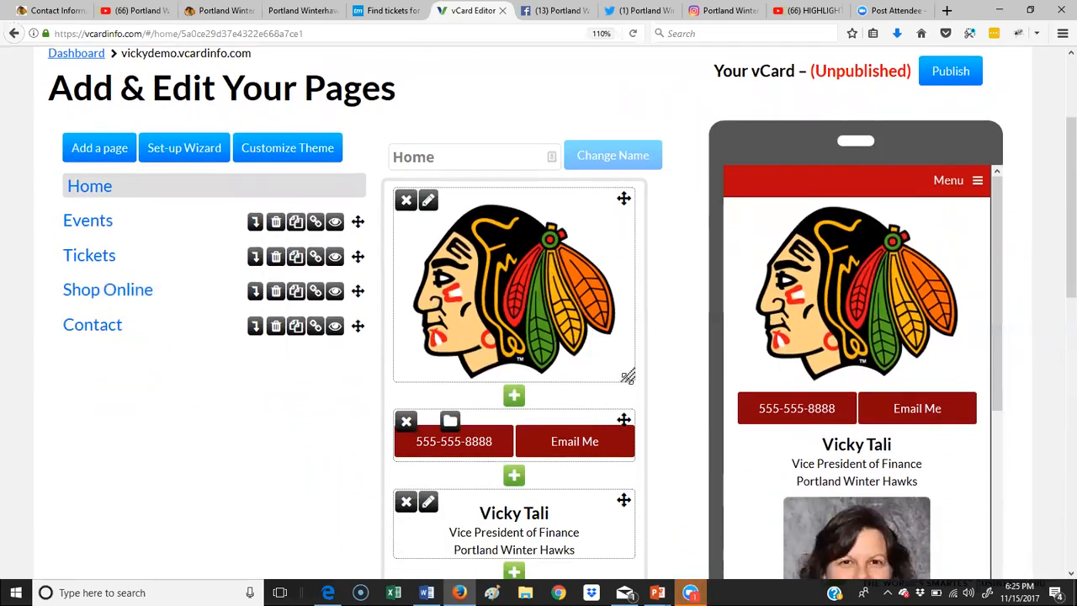
drag(627, 378, 637, 351)
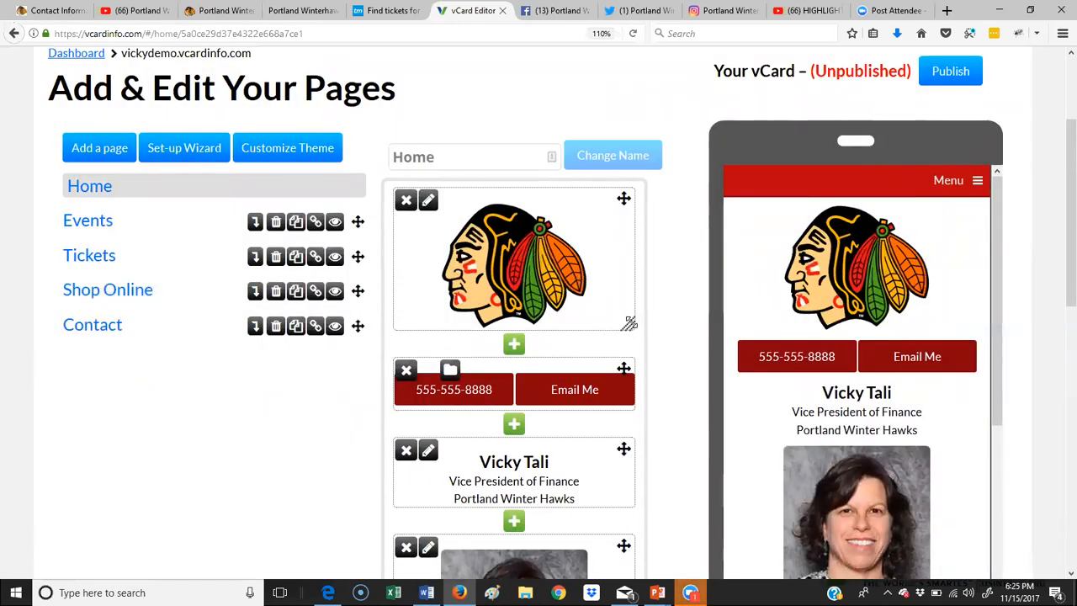
drag(629, 324, 640, 344)
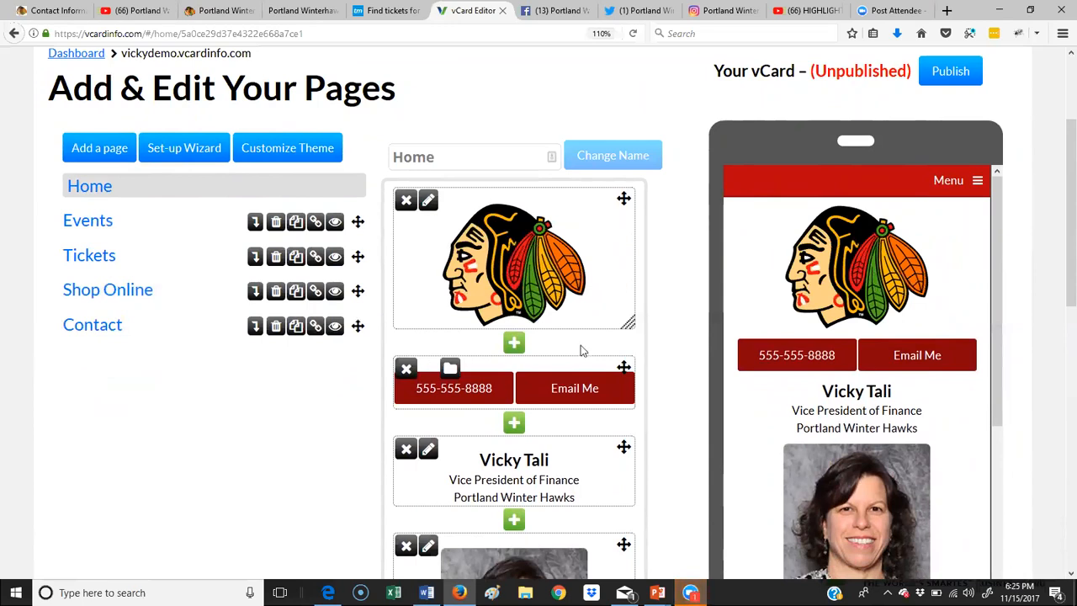
scroll(577, 350, down, 2)
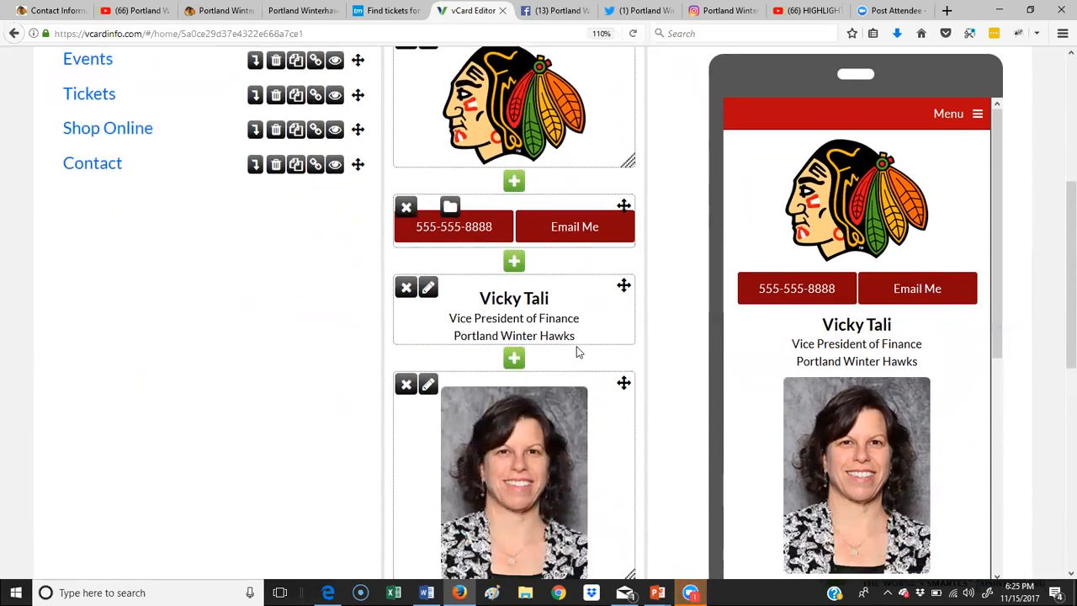
scroll(576, 346, down, 5)
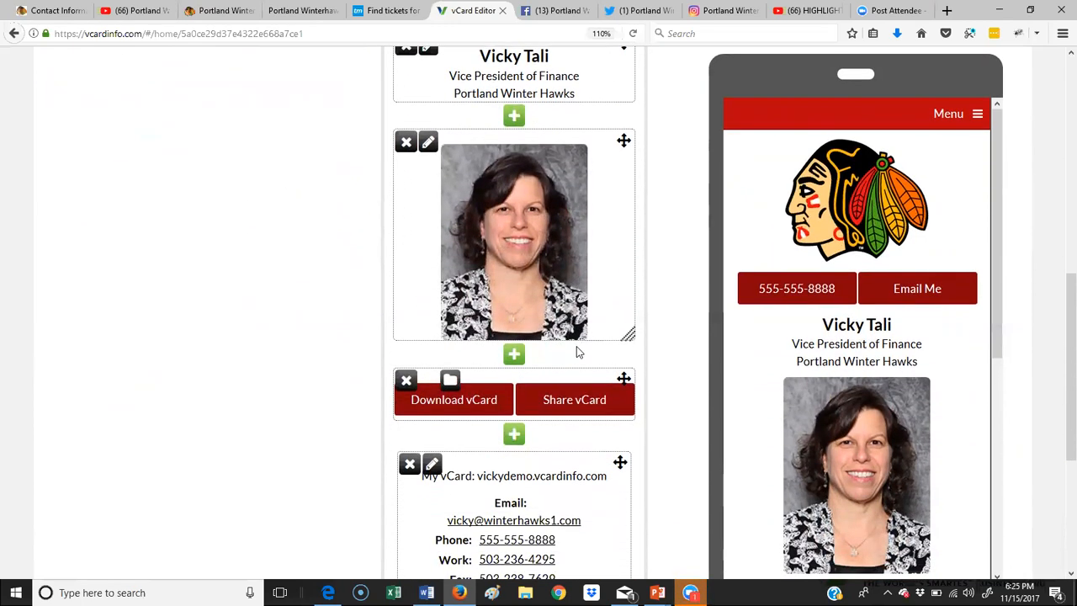
scroll(577, 351, down, 6)
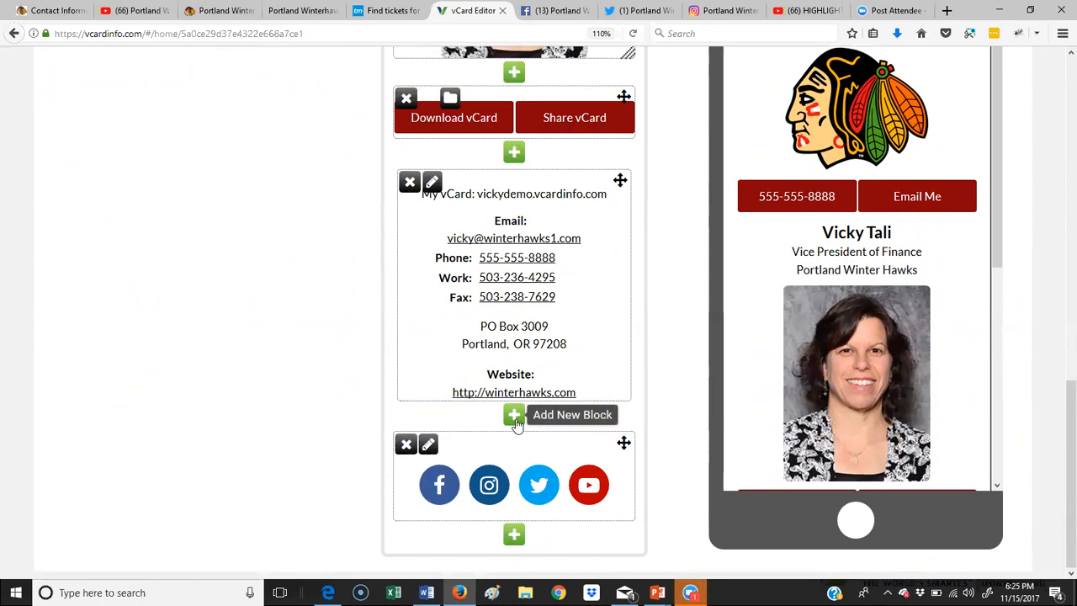
Step: Add a Video (YouTube, Vimeo...) block under the contact details with its Embed Code box ready
click(514, 416)
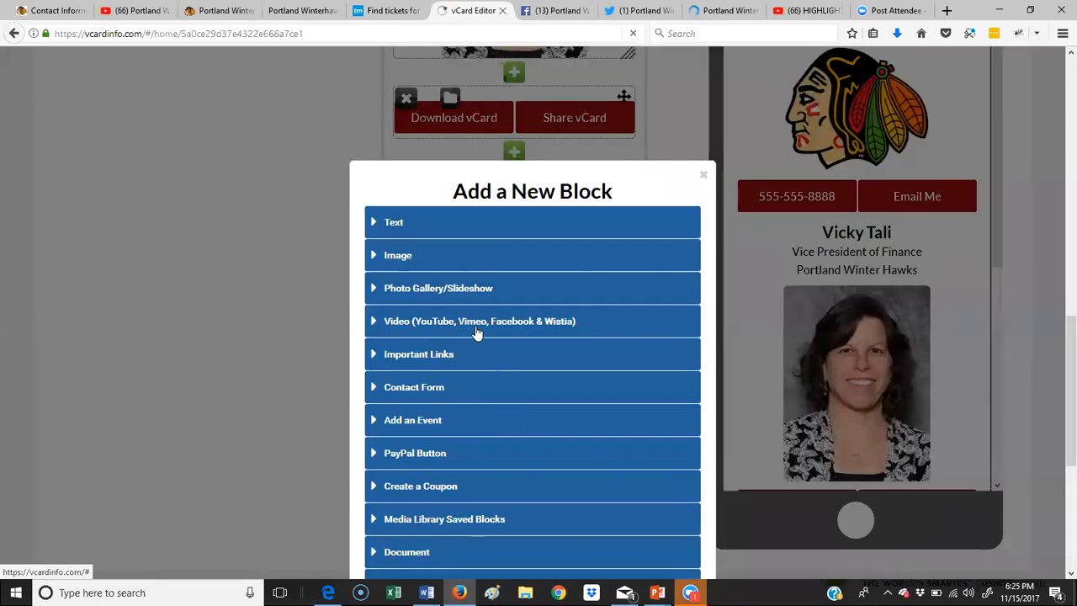
scroll(560, 358, down, 3)
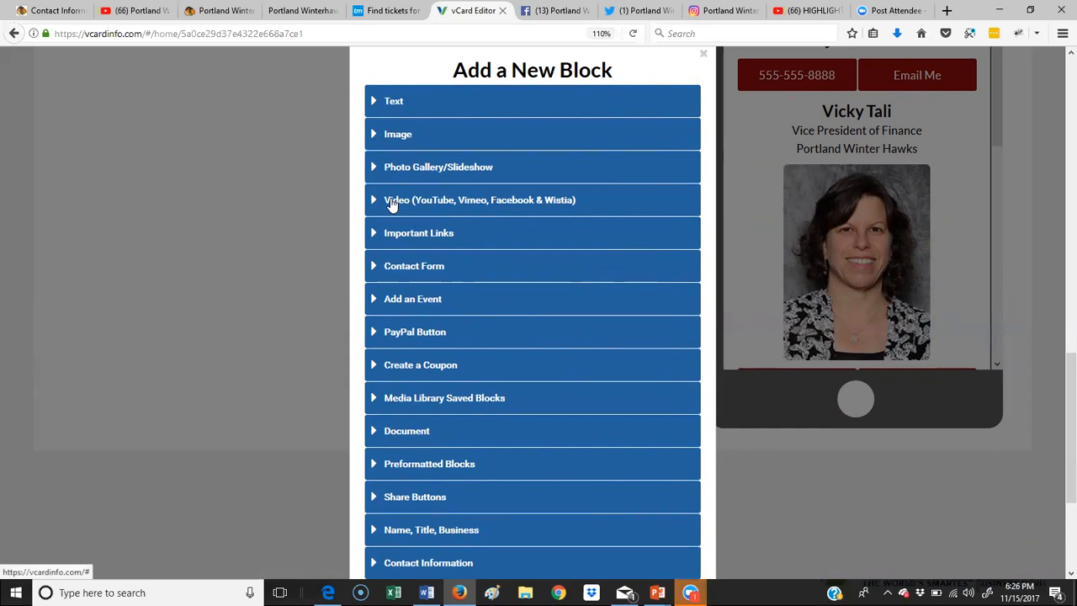
click(392, 201)
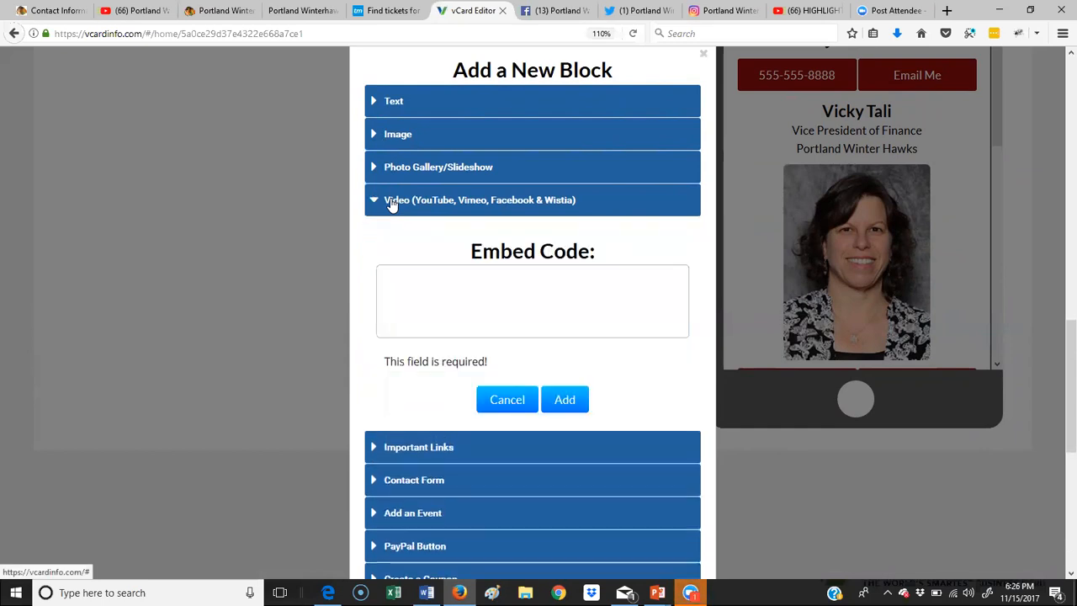
click(430, 283)
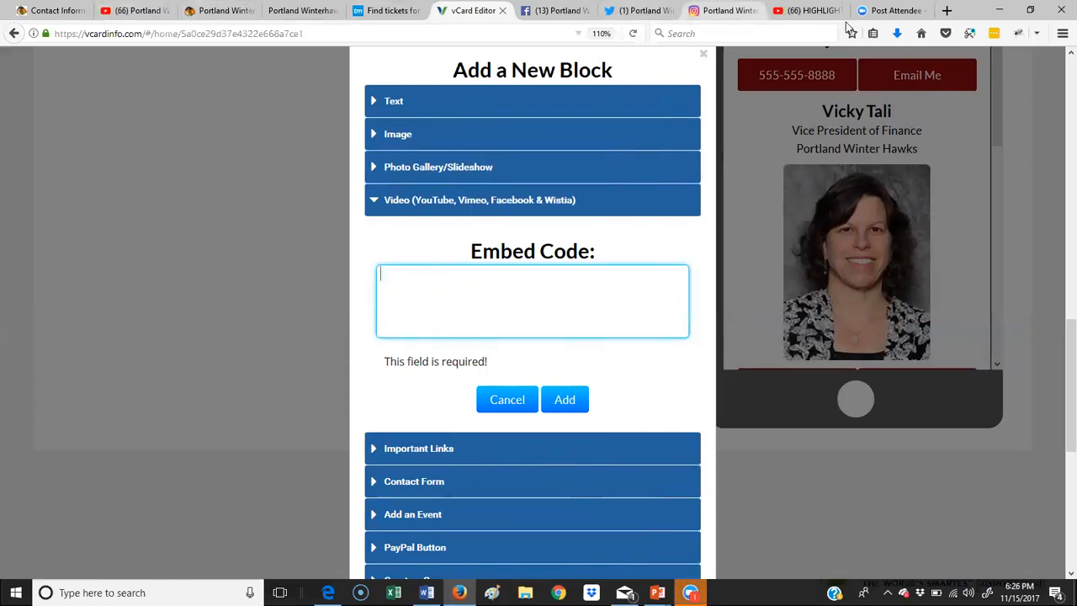
click(805, 13)
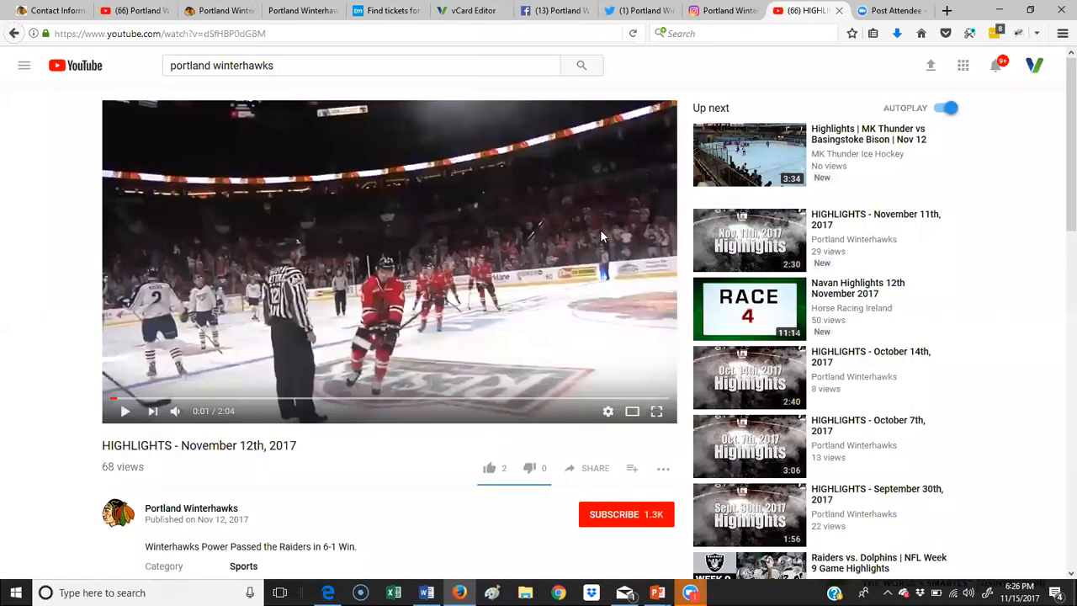
Step: Show the highlights video's 560×315 embed code with end-of-video suggested videos disabled
scroll(600, 229, down, 2)
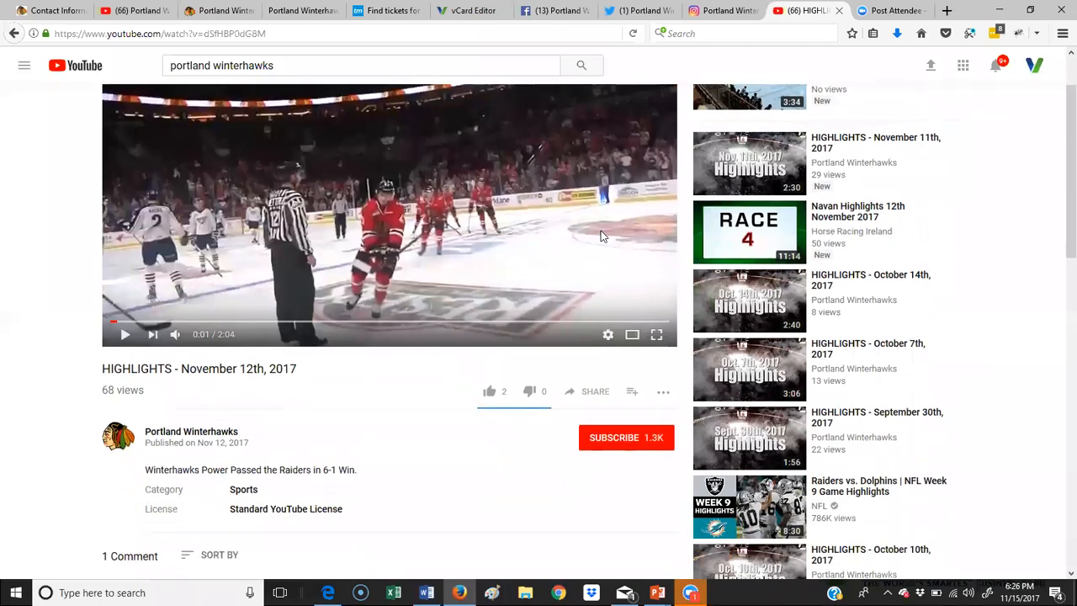
click(592, 394)
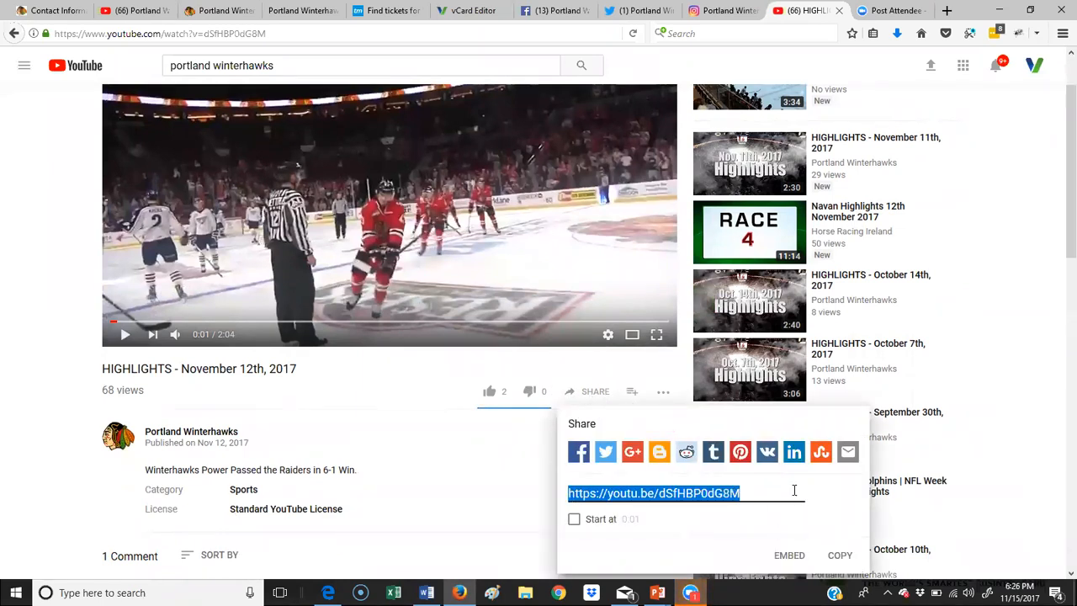
click(789, 556)
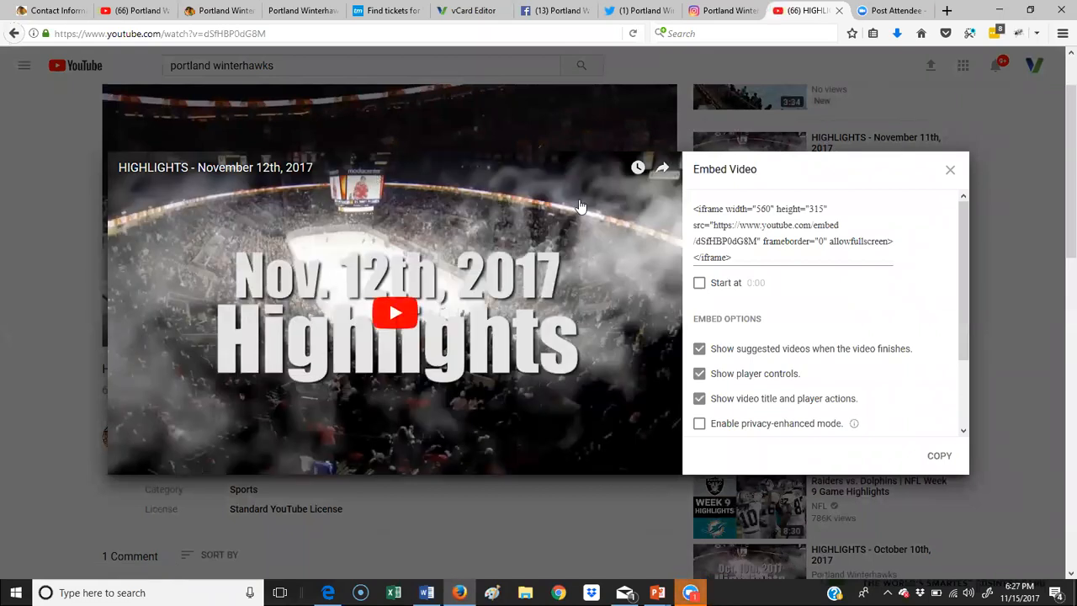
click(699, 349)
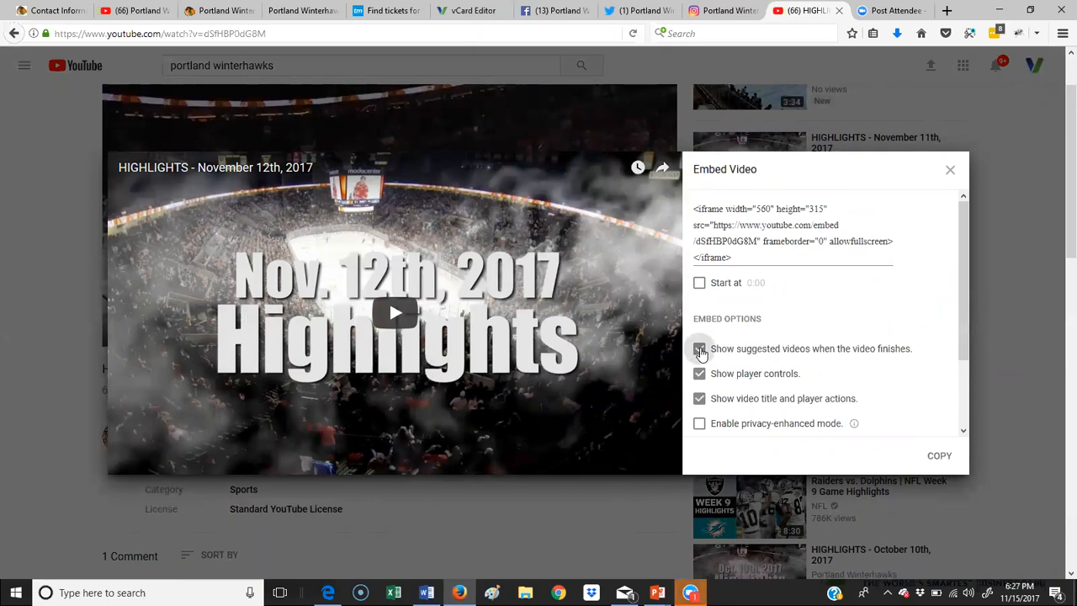
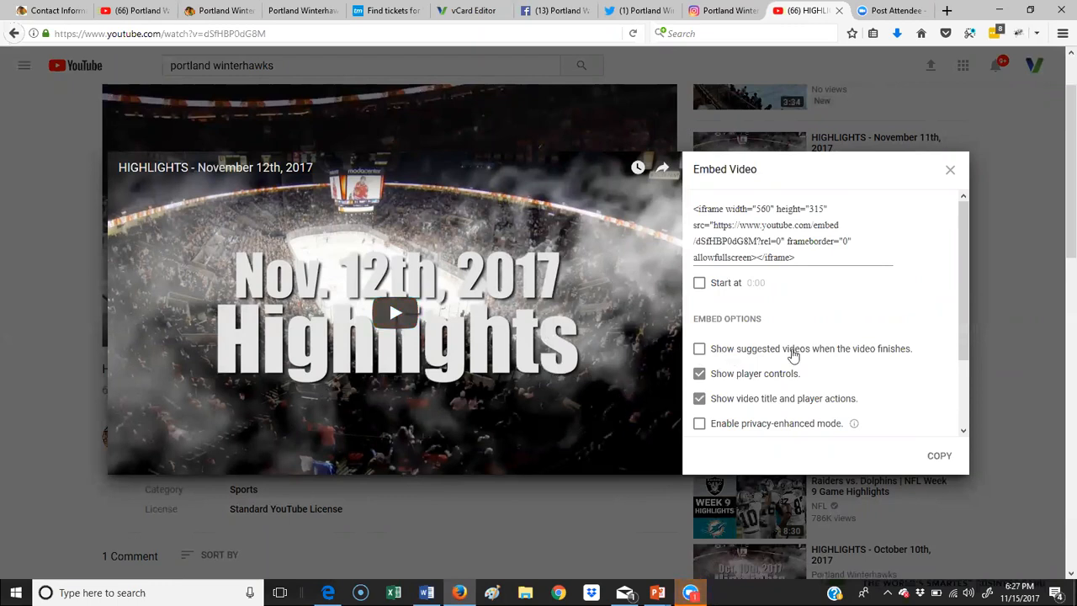
Step: Copy the highlights video's iframe embed code from YouTube and go back to the vCard editor
drag(784, 250, 662, 204)
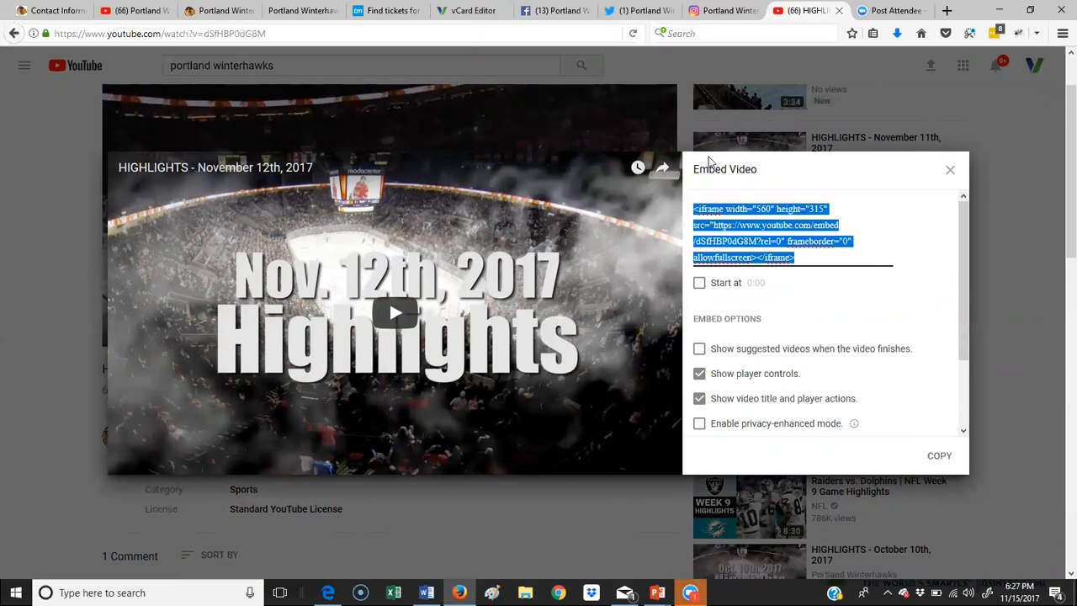
right_click(737, 242)
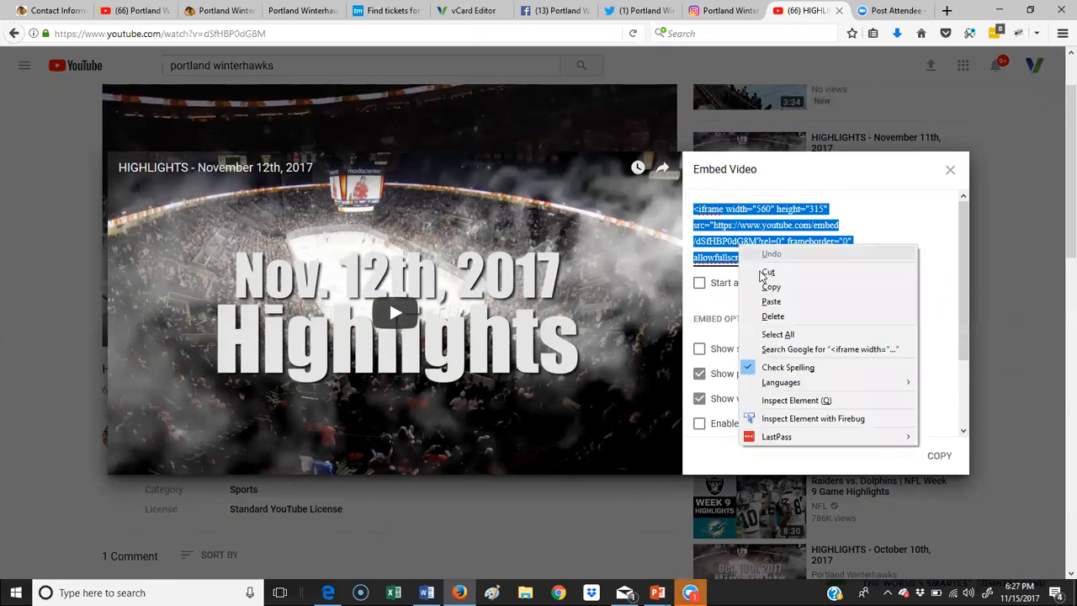
click(761, 277)
click(485, 17)
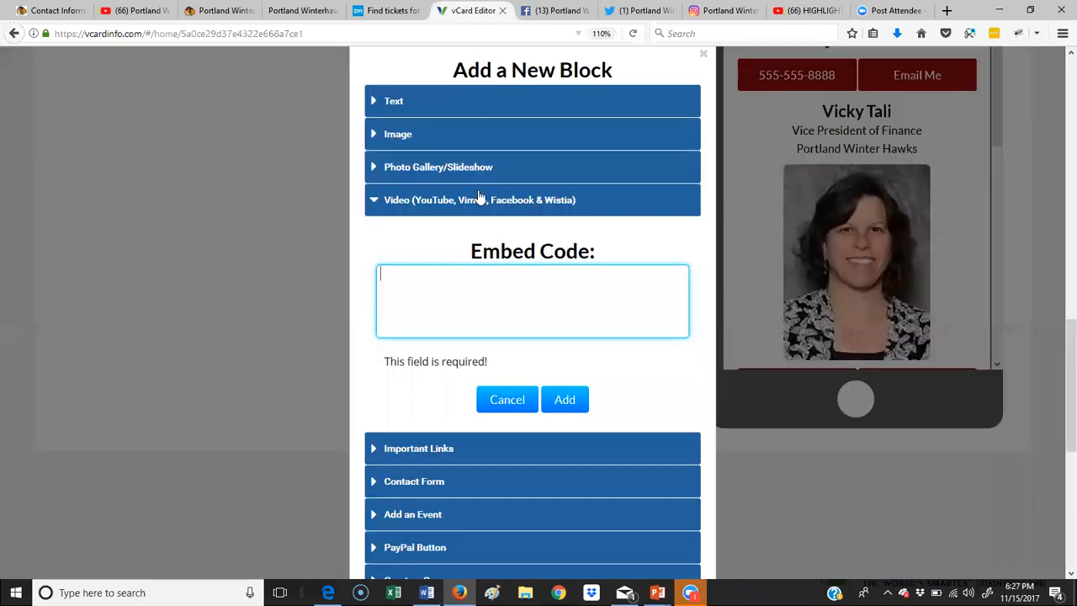
Step: Paste the highlights embed code into the Video block and add it to the Home page
right_click(438, 278)
click(471, 336)
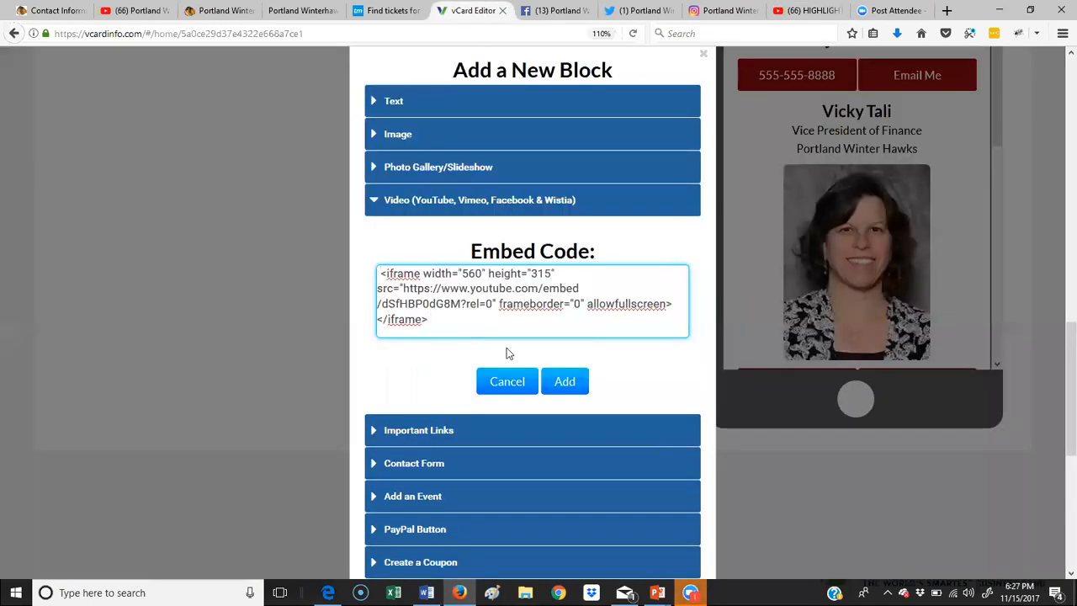
click(565, 381)
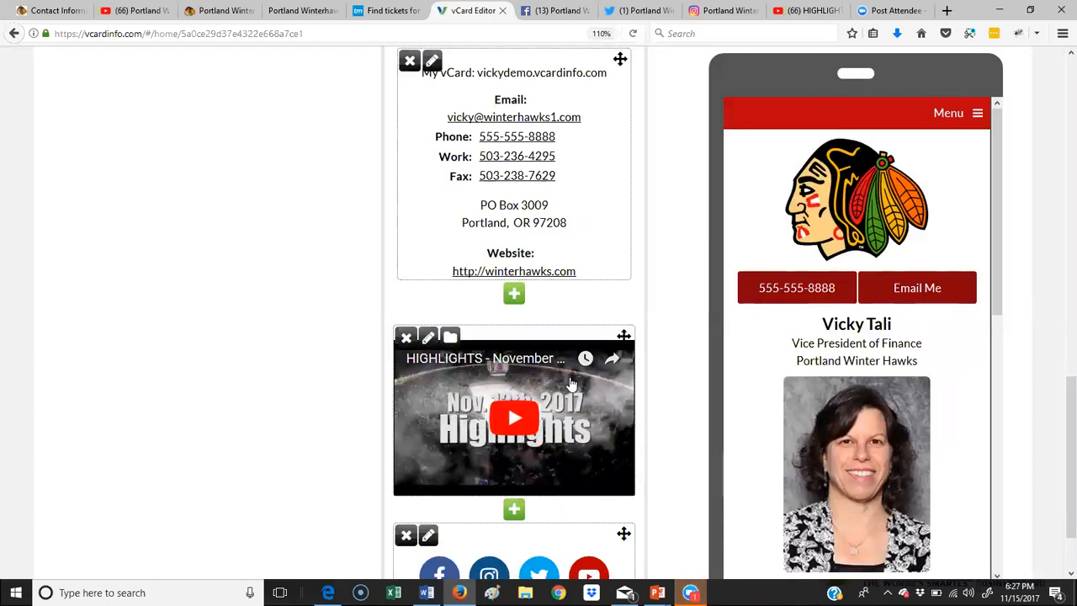
Step: Bring up the Portland Winterhawks contact document in Word
scroll(571, 383, up, 5)
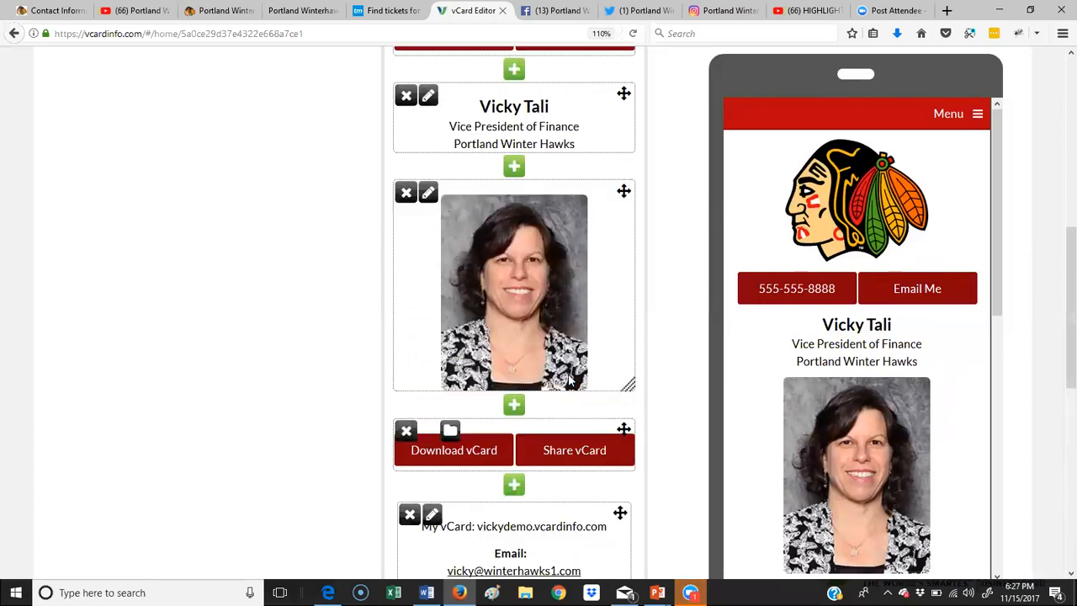
scroll(570, 382, up, 10)
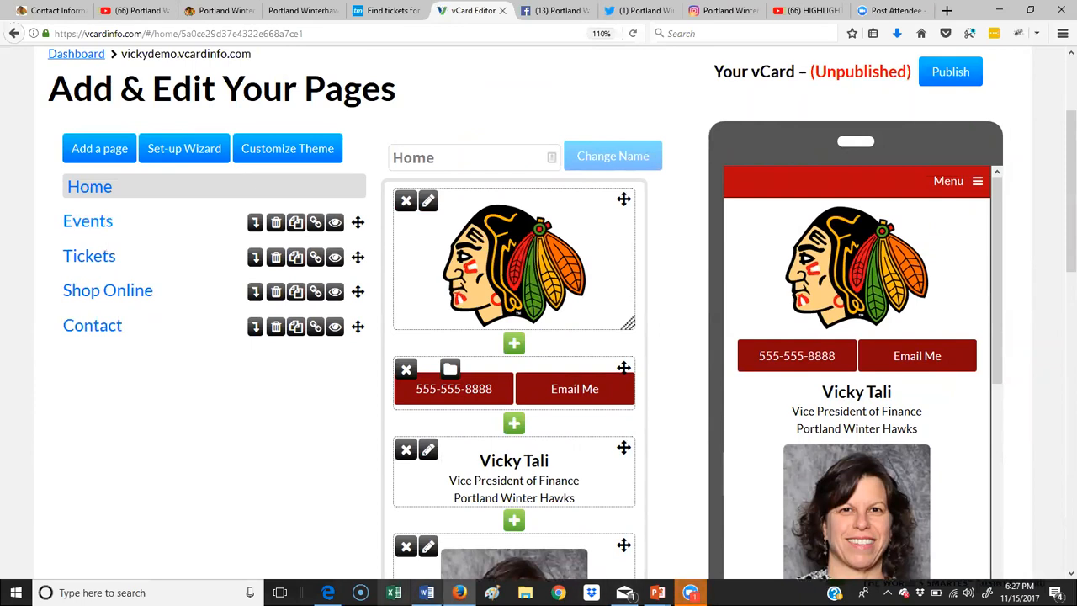
click(427, 593)
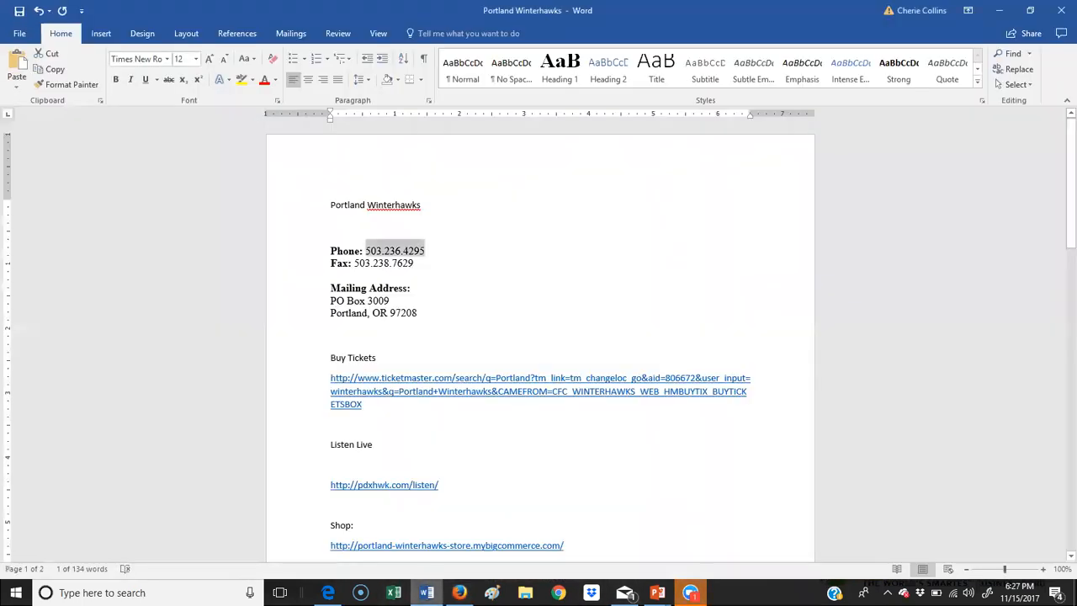
Step: Copy the #23 player profile, from its heading through the Draft line, and return to Firefox
scroll(572, 390, down, 10)
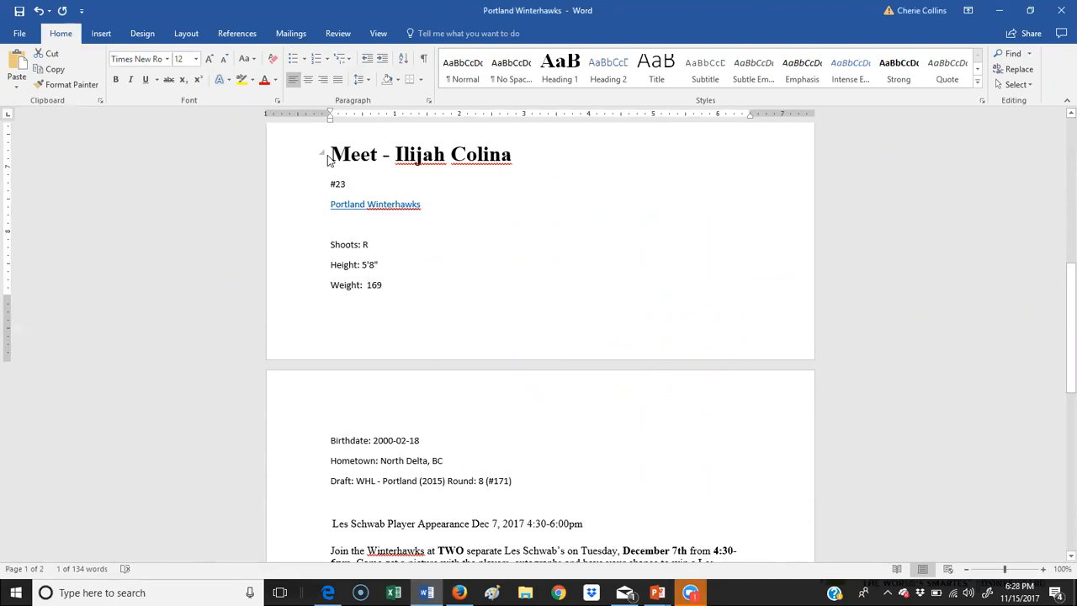
key(alt)
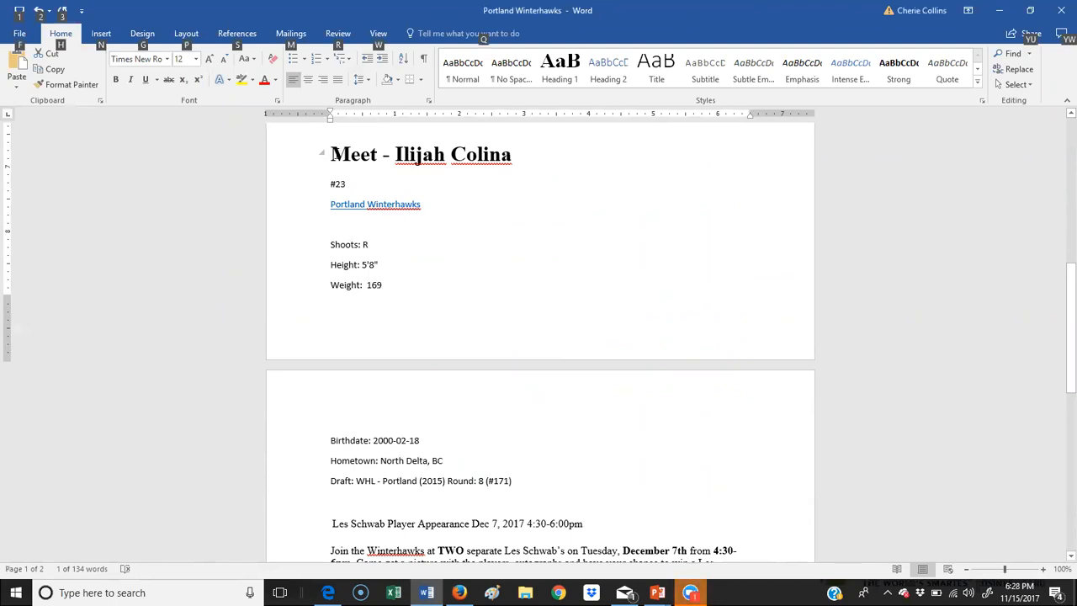
drag(335, 155, 516, 170)
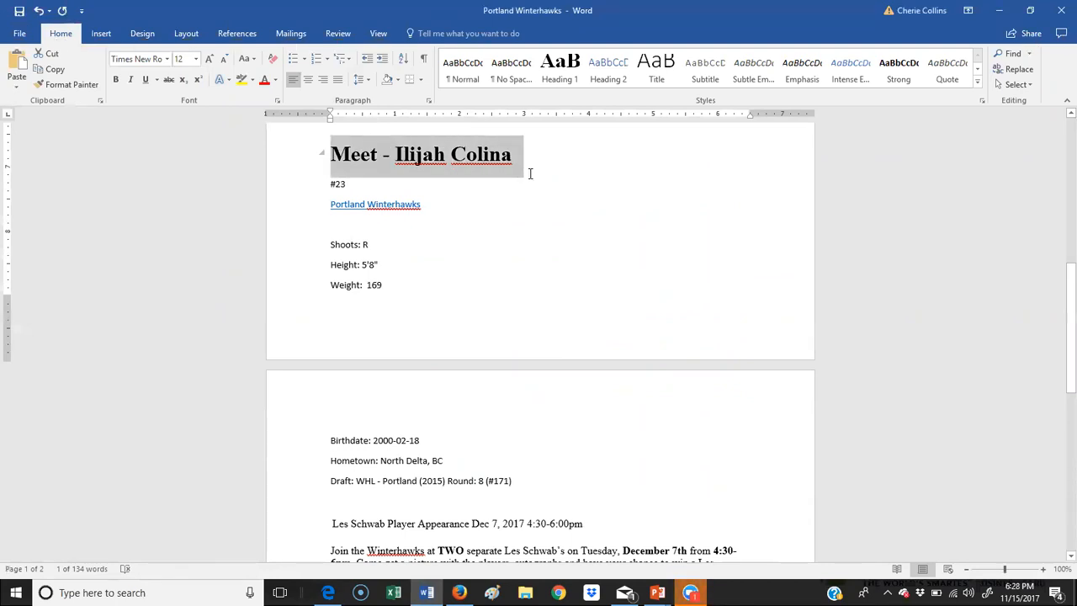
key(alt)
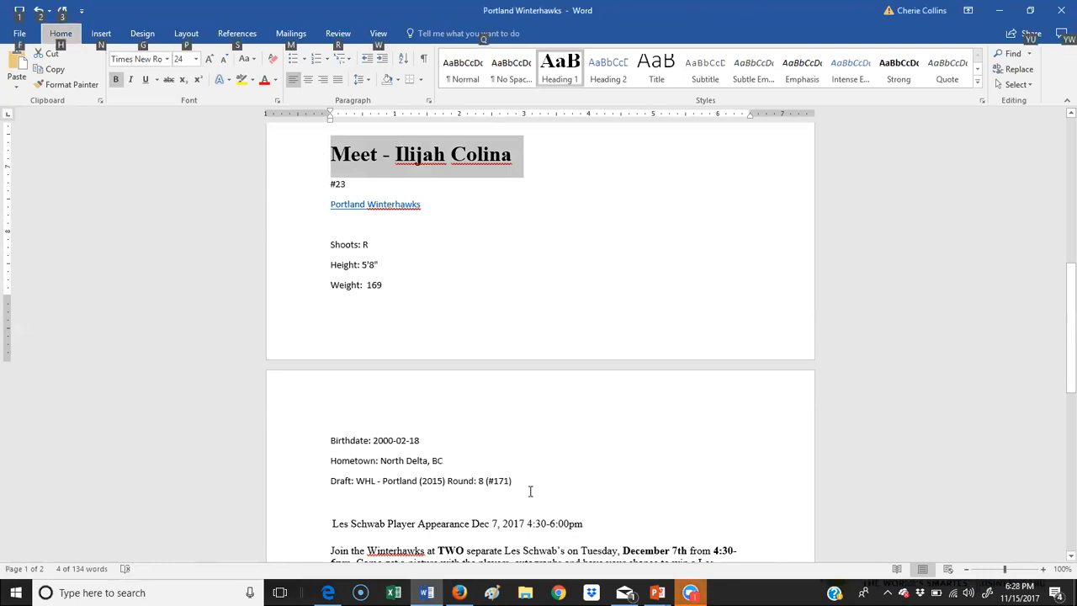
key(Escape)
drag(520, 484, 333, 166)
key(alt+Tab)
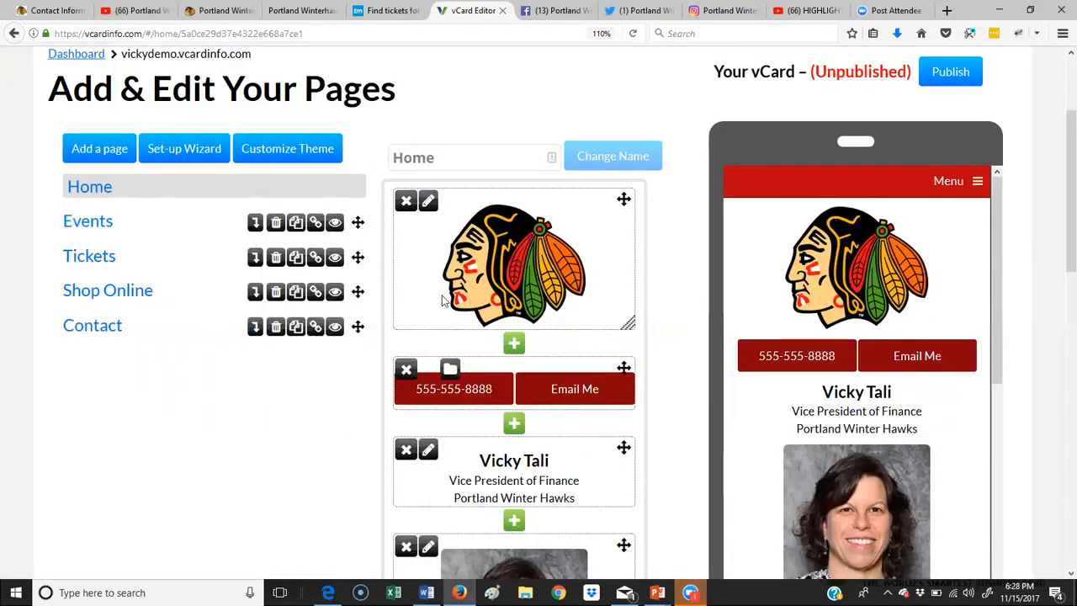
Step: Start a new Text block on the Events page
click(88, 234)
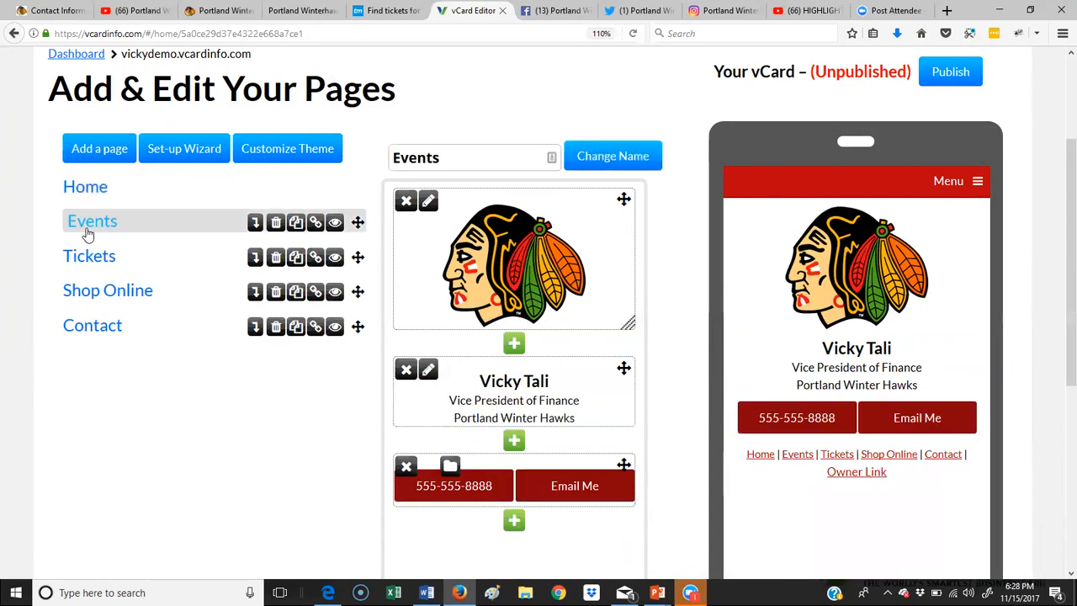
scroll(541, 375, down, 5)
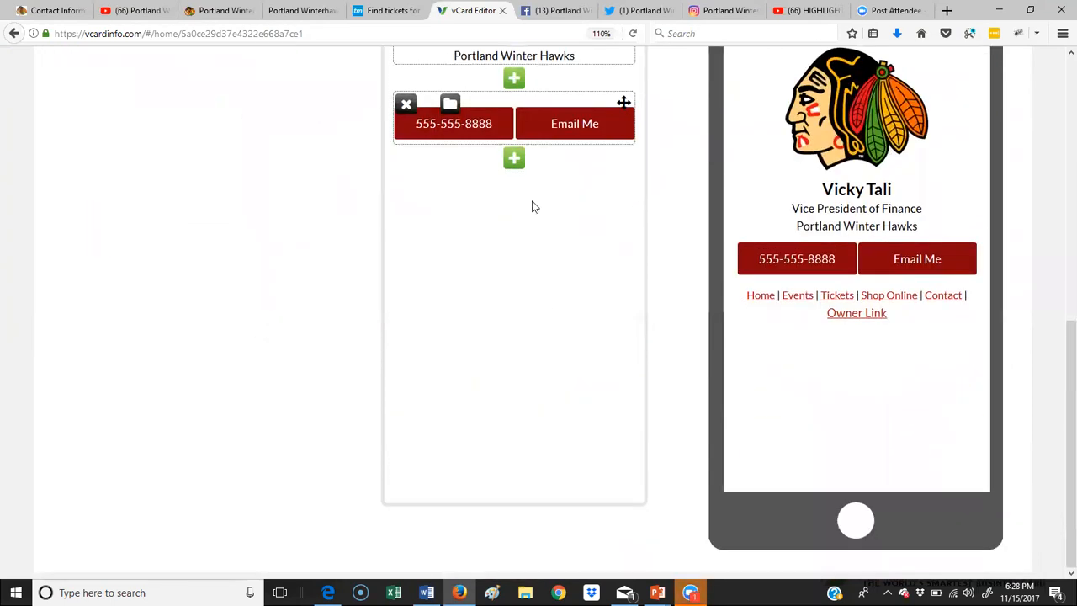
click(514, 159)
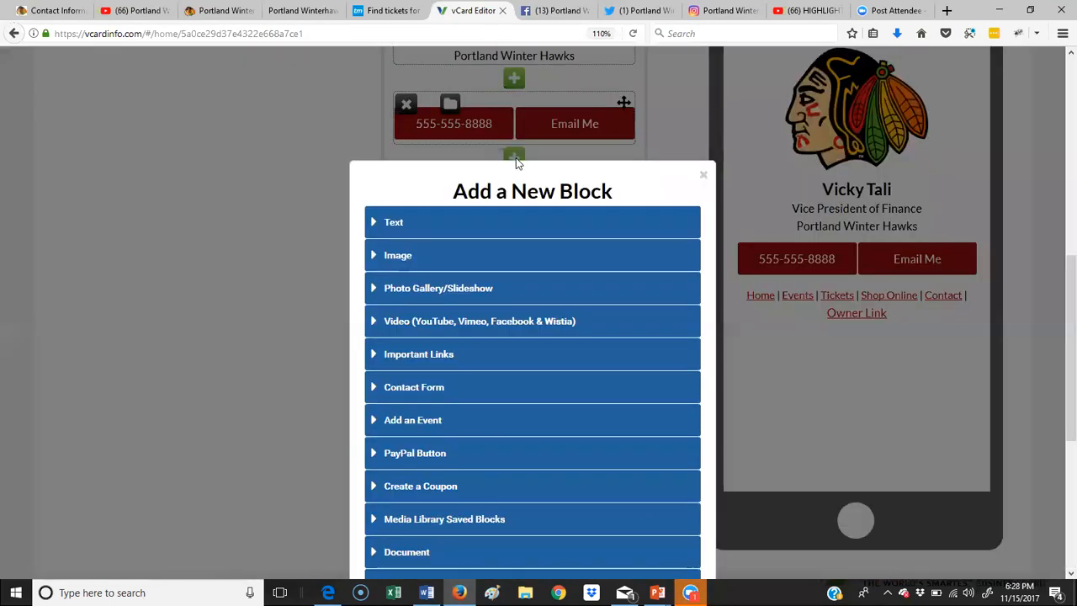
click(396, 224)
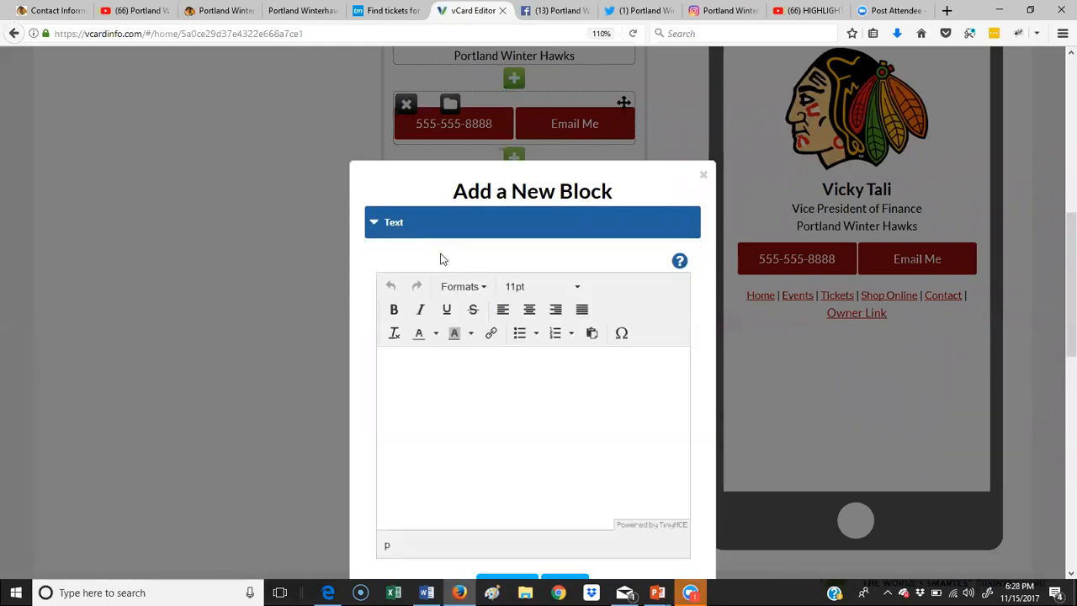
scroll(513, 418, down, 3)
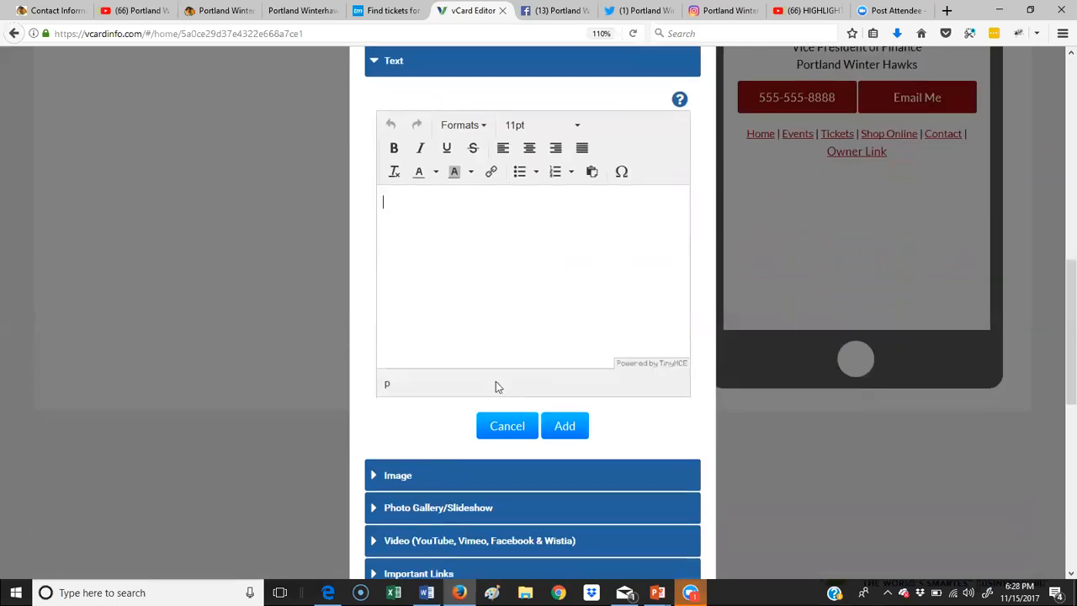
Step: Paste the #23 player profile into the text block and clear its formatting
right_click(400, 216)
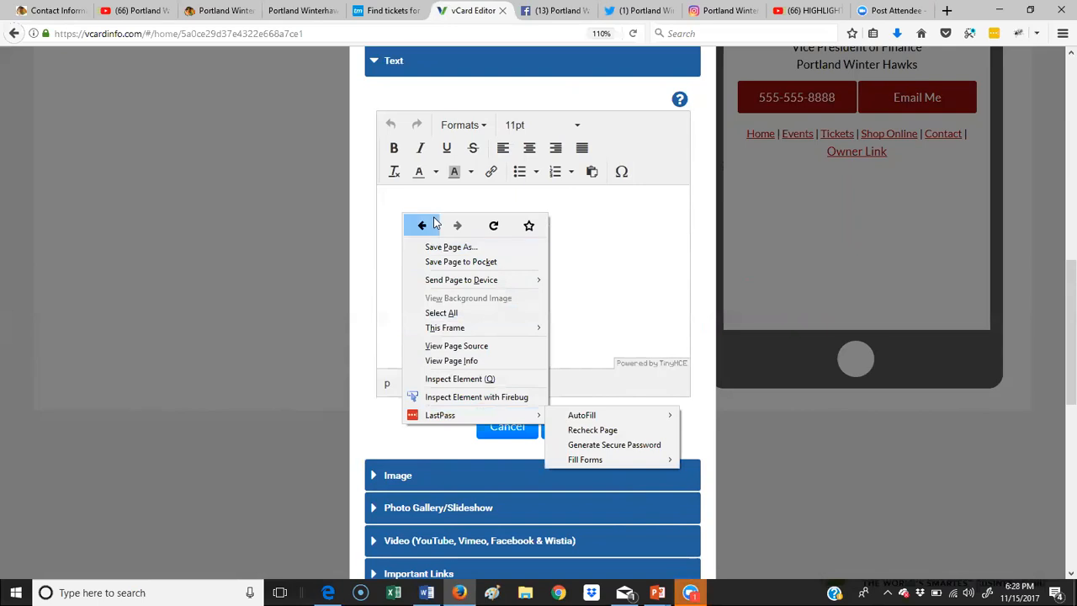
right_click(388, 202)
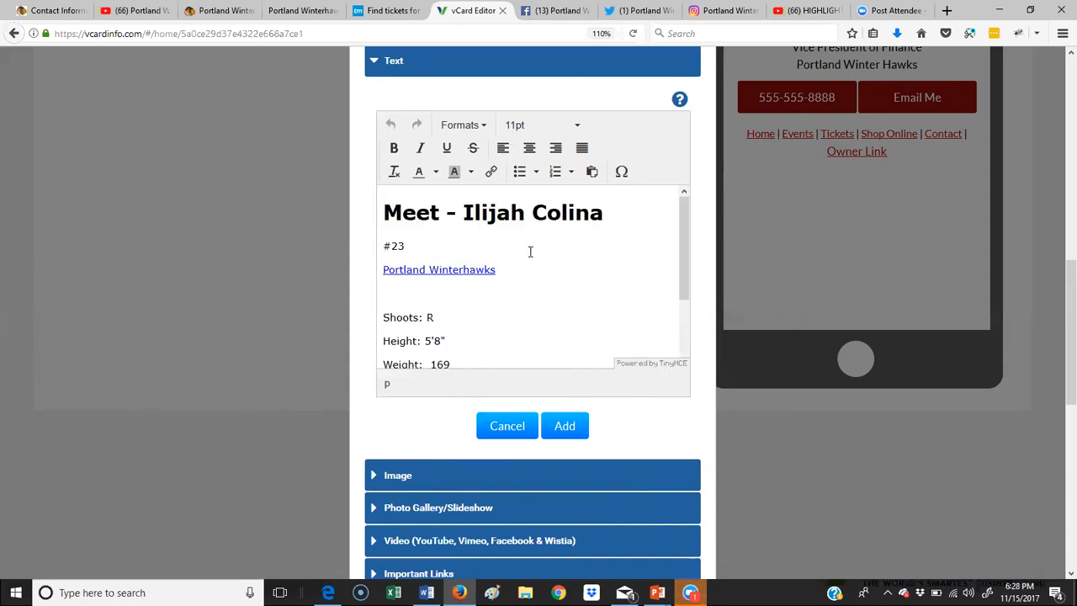
scroll(528, 274, down, 2)
drag(640, 352, 354, 175)
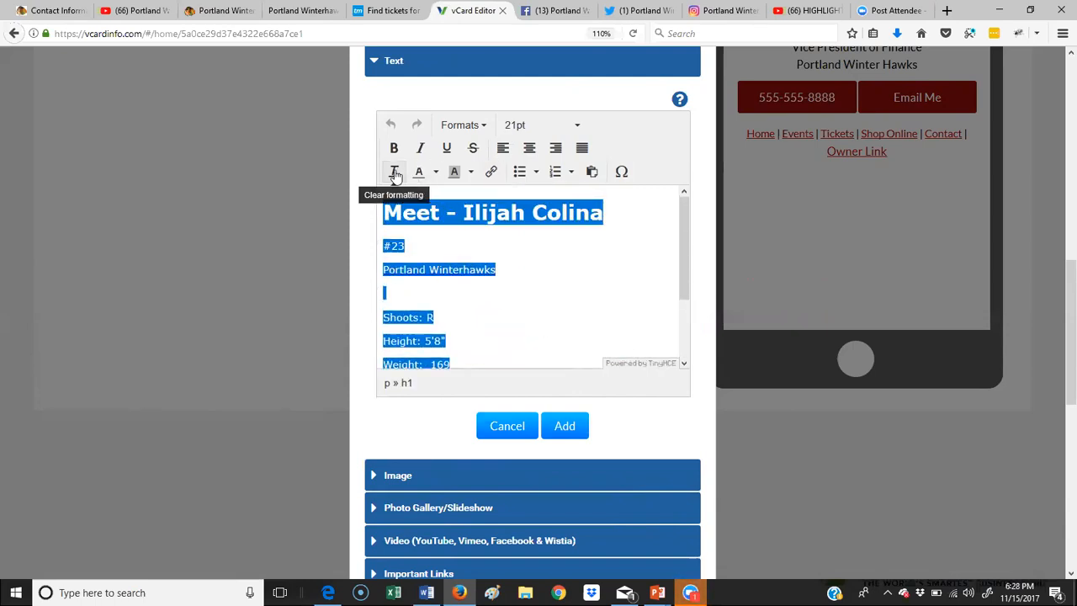
click(395, 173)
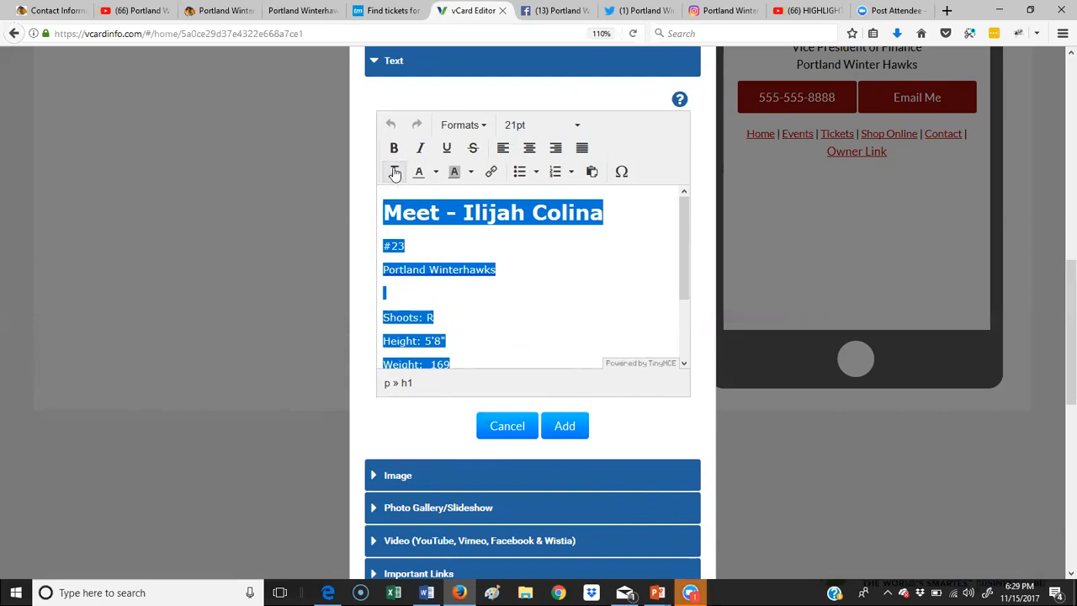
click(454, 241)
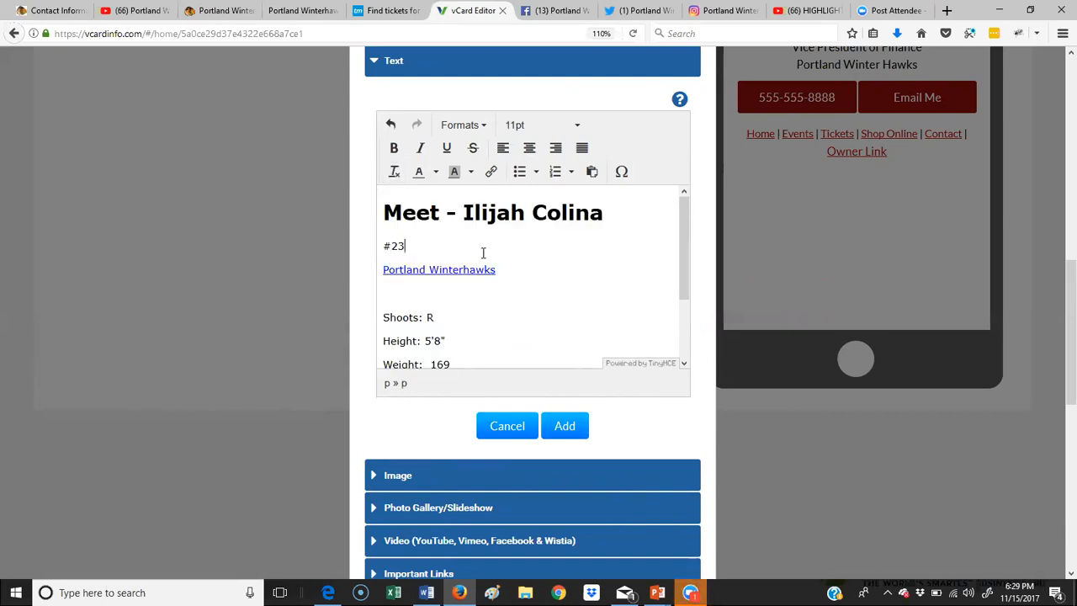
Step: Delete the Portland Winterhawks link and the blank line under #23, then add the block
drag(505, 271, 327, 274)
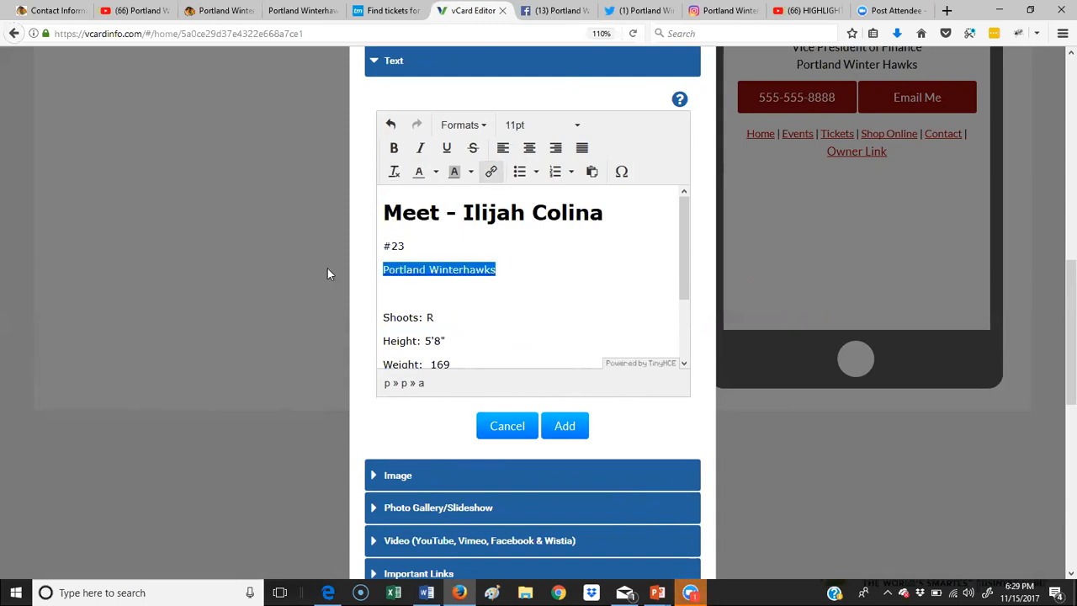
key(BackSpace)
key(BackSpace)
key(Return)
key(Delete)
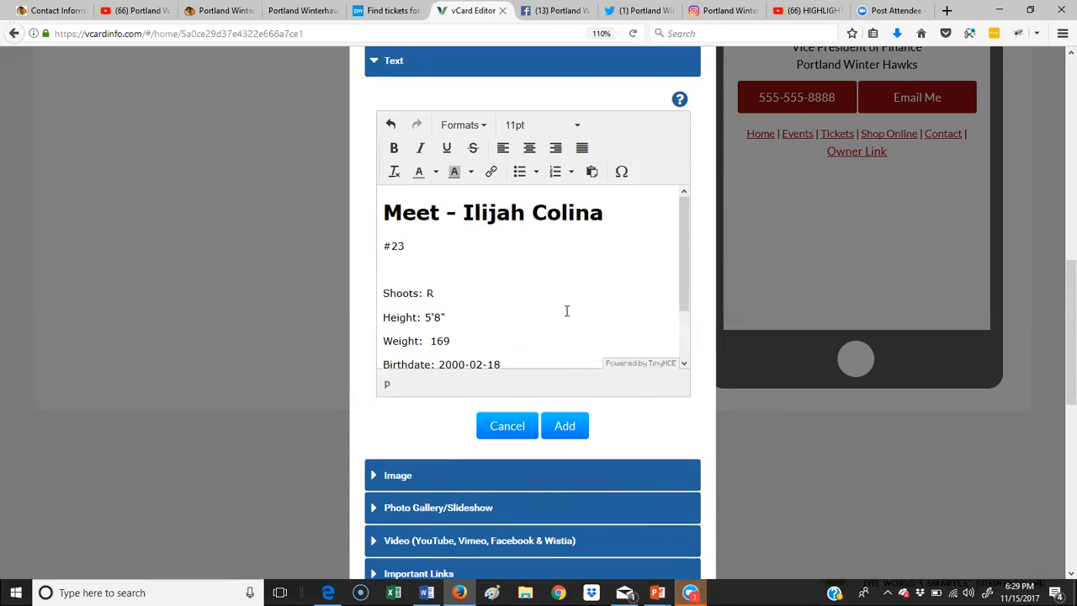
click(576, 435)
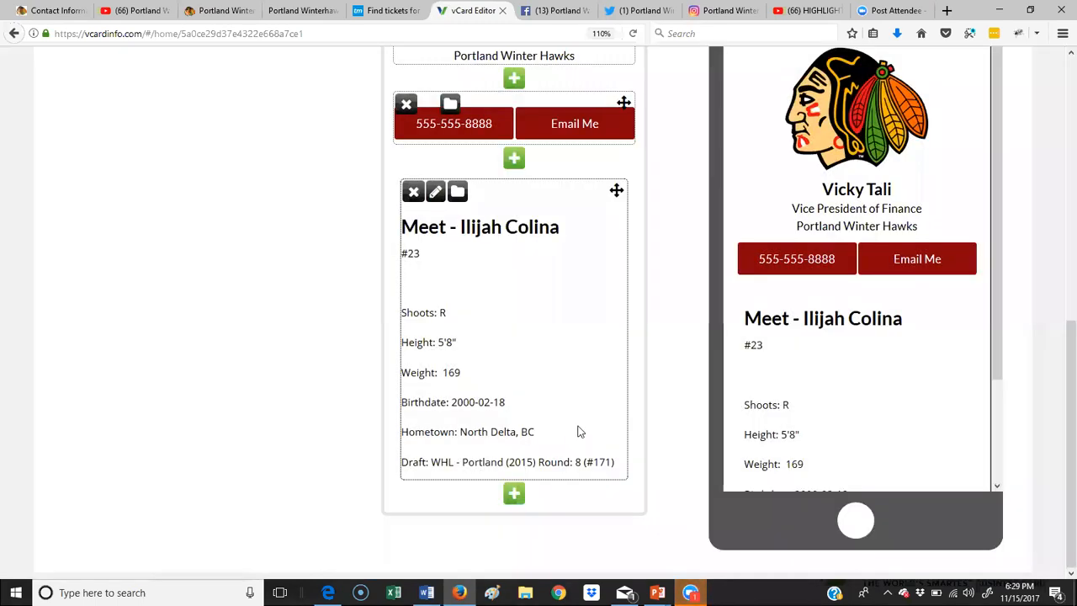
Step: Append #23 to the player's heading line, delete the separate #23 line, and save the block
click(436, 194)
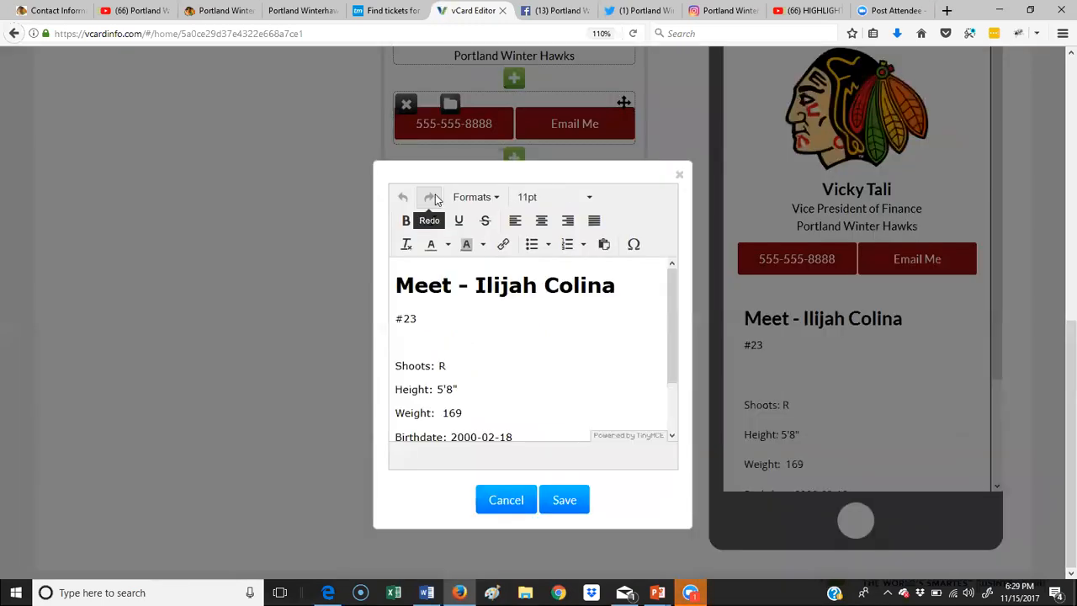
click(613, 285)
text(#23)
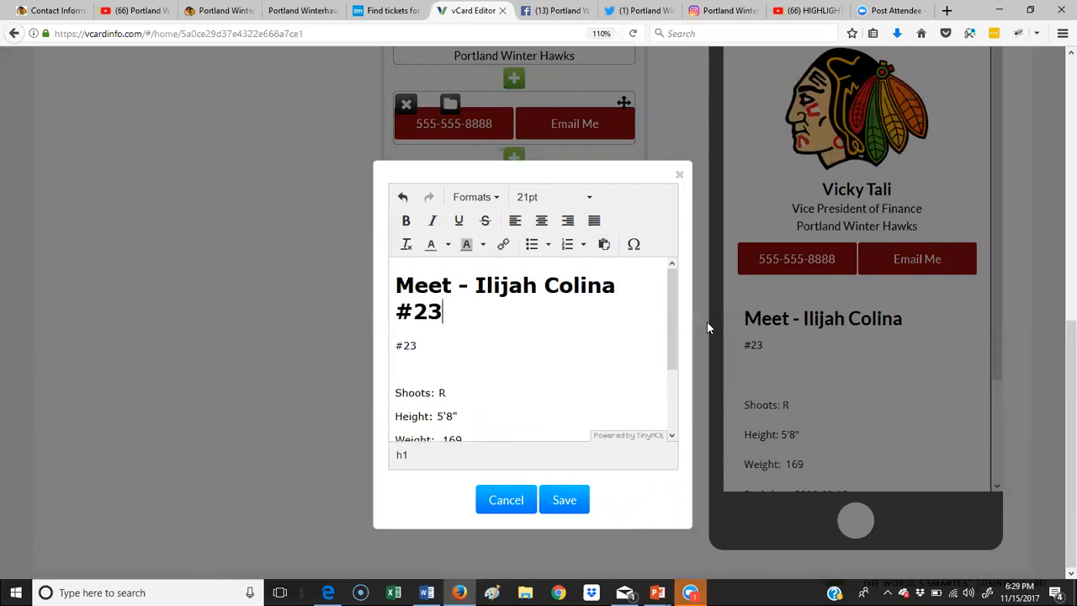
drag(440, 348, 375, 347)
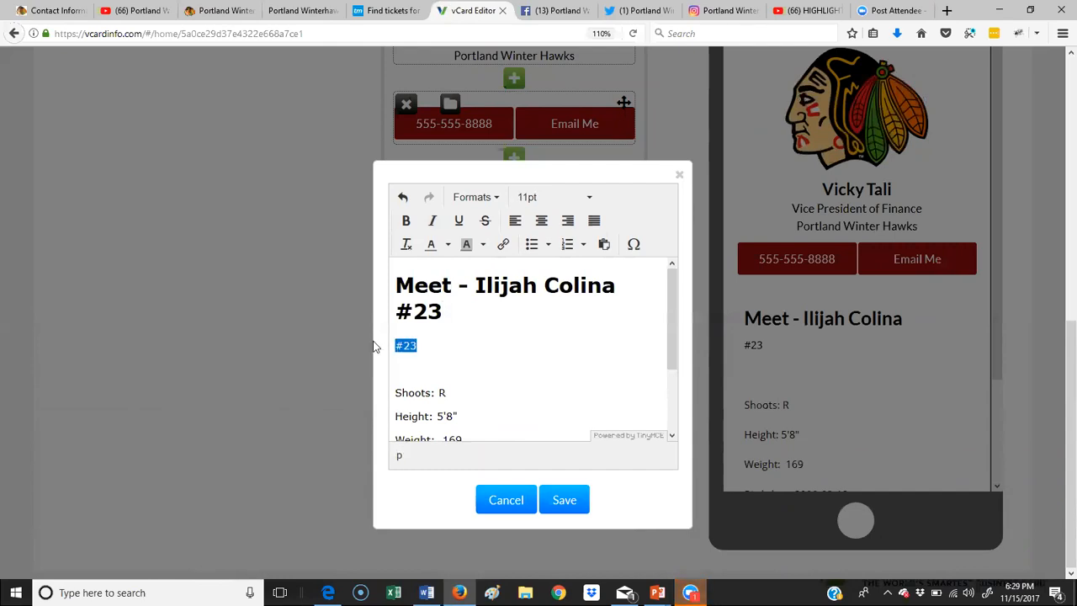
key(Delete)
key(Delete)
key(Delete)
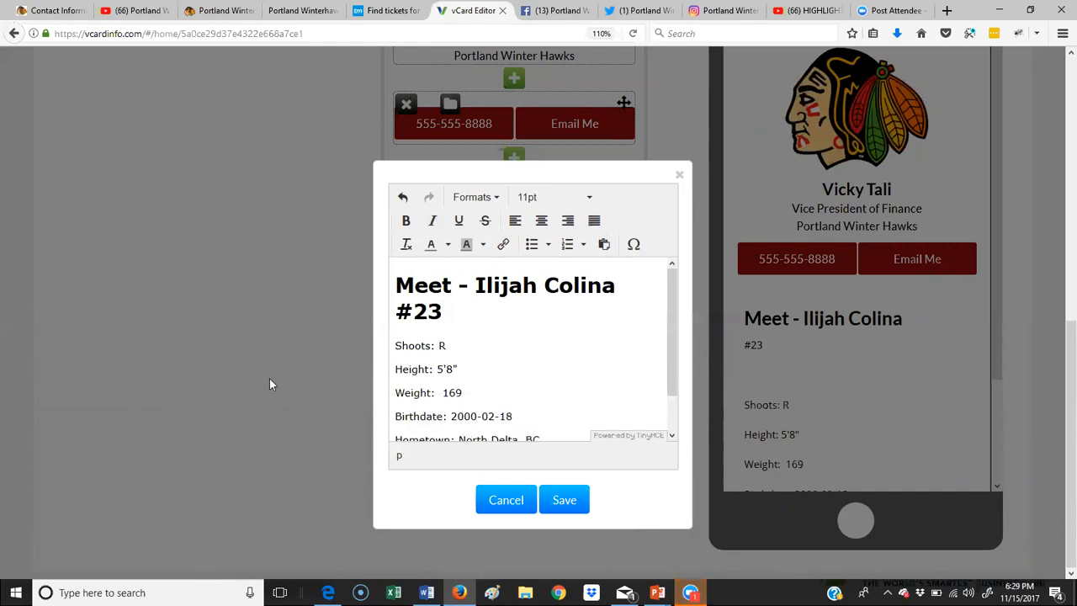
scroll(551, 387, down, 2)
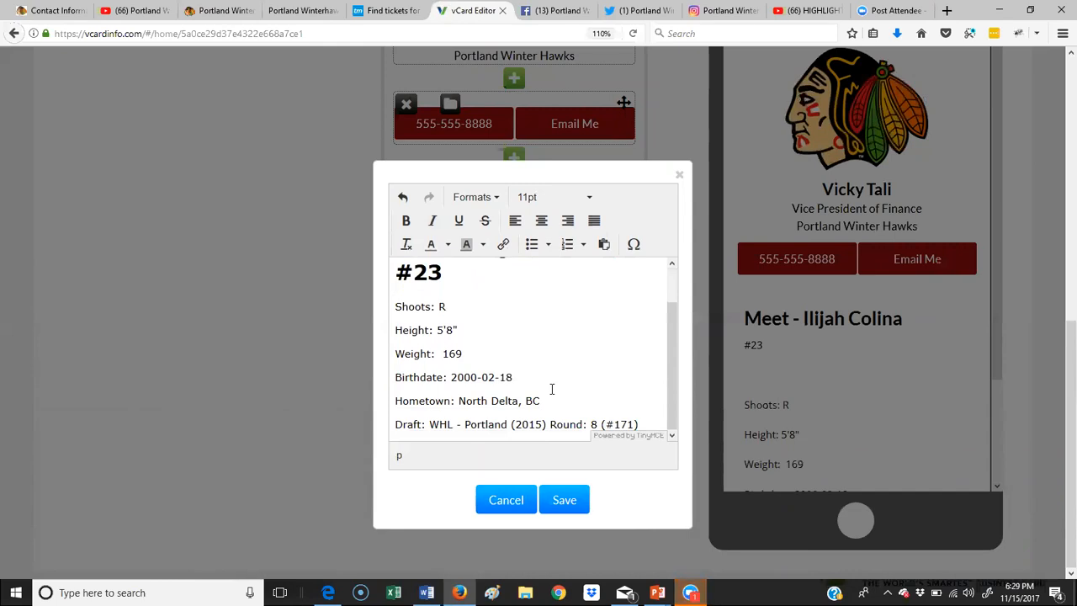
scroll(551, 390, up, 2)
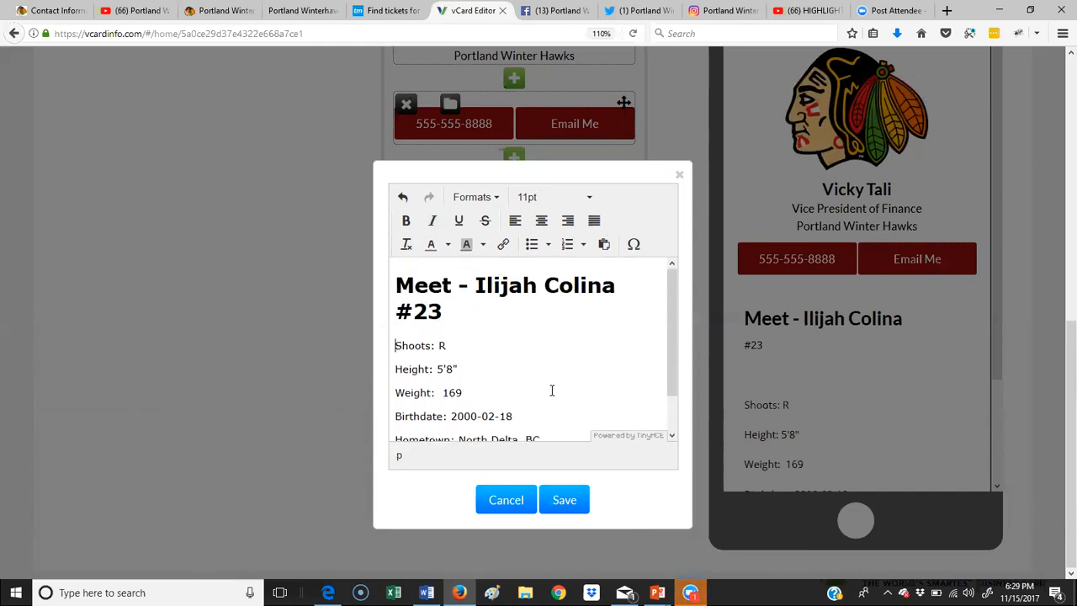
click(572, 509)
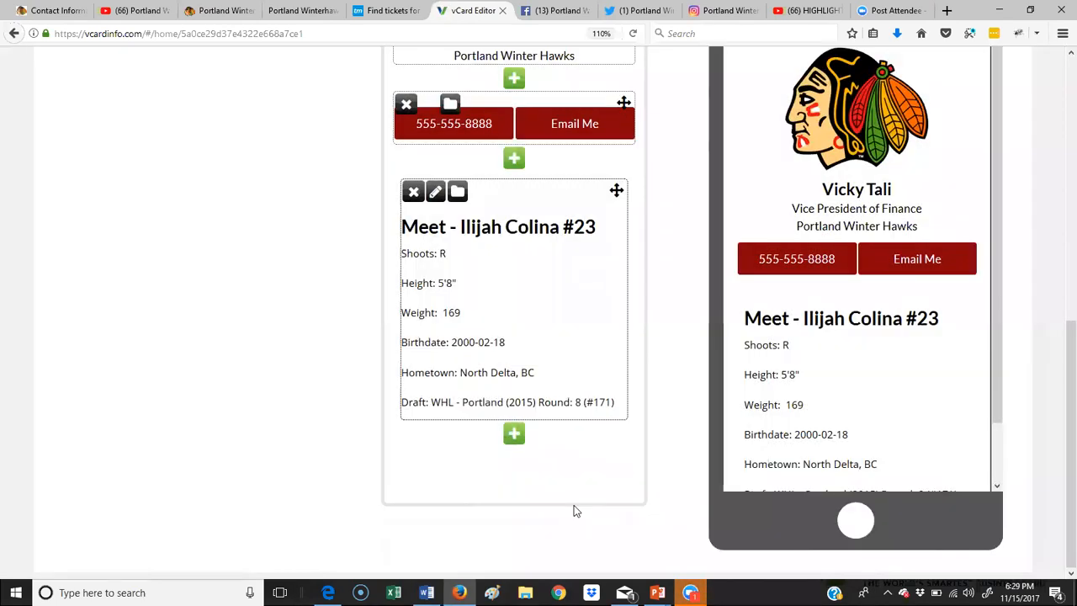
scroll(878, 369, down, 1)
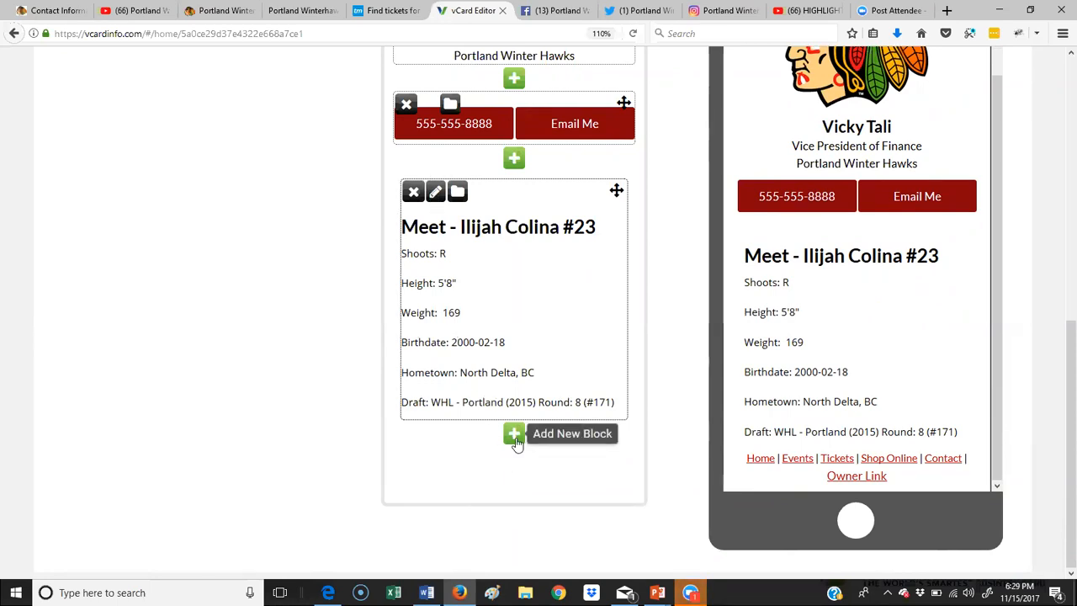
Step: Add an Event block below the player profile
click(514, 433)
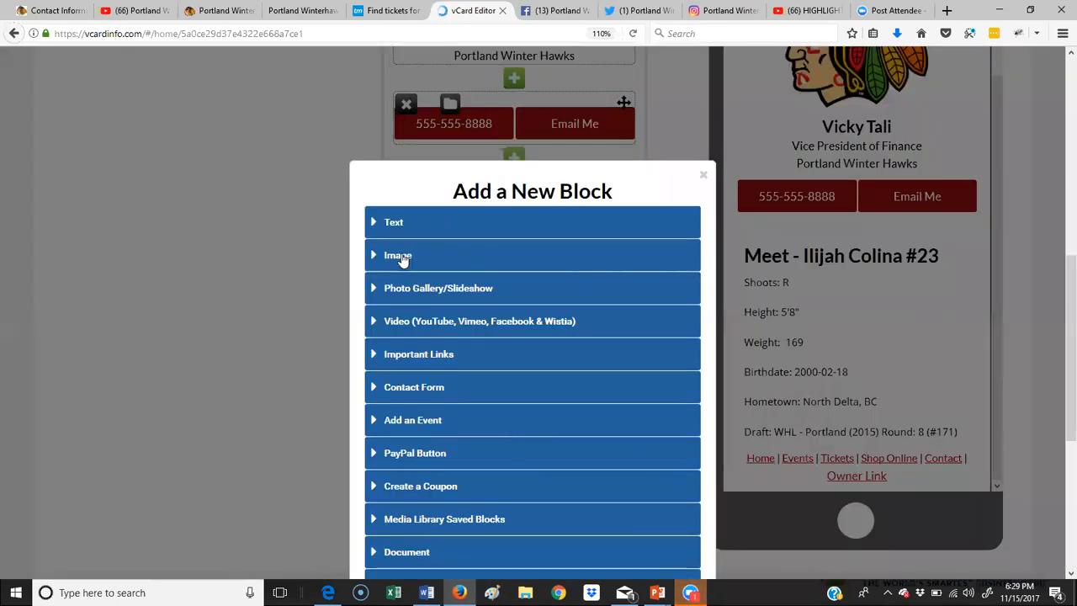
click(419, 423)
scroll(497, 423, down, 5)
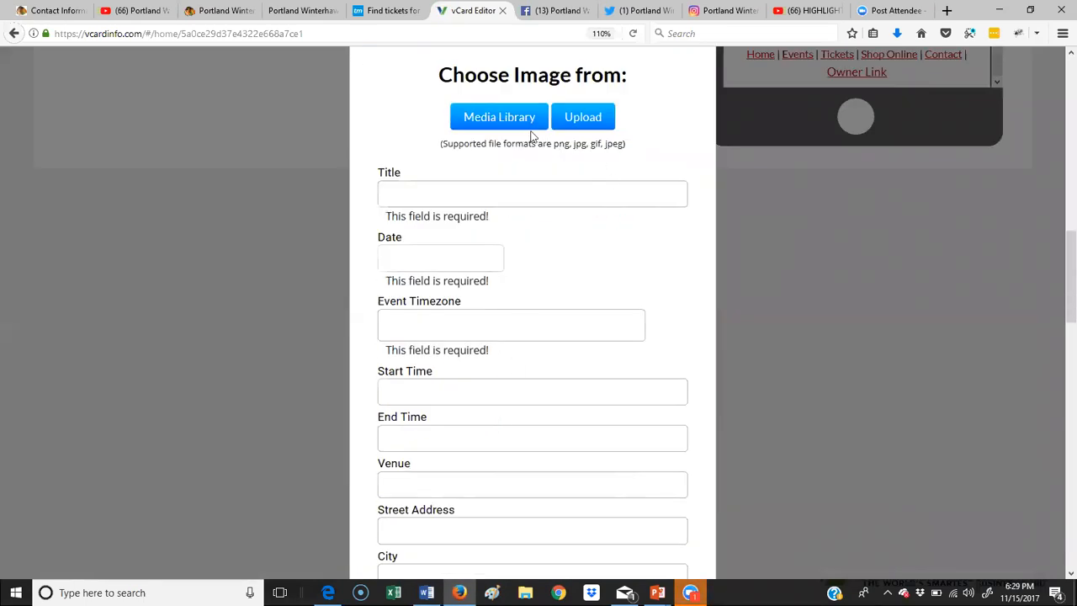
Step: Upload photo 27534 as the event image, named 'player'
click(580, 120)
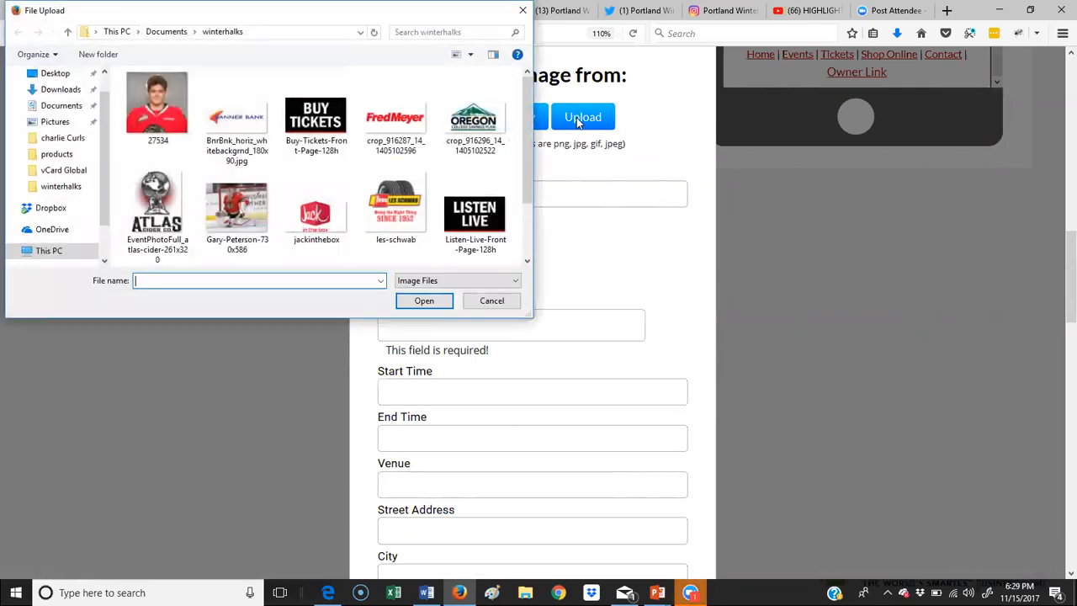
click(164, 106)
click(423, 300)
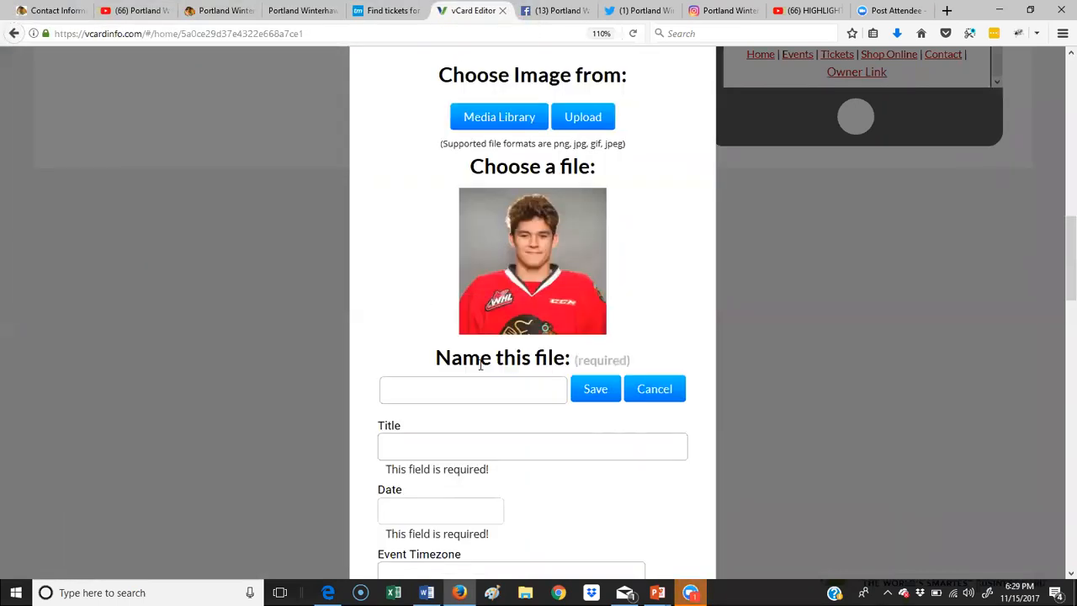
click(488, 385)
text(player)
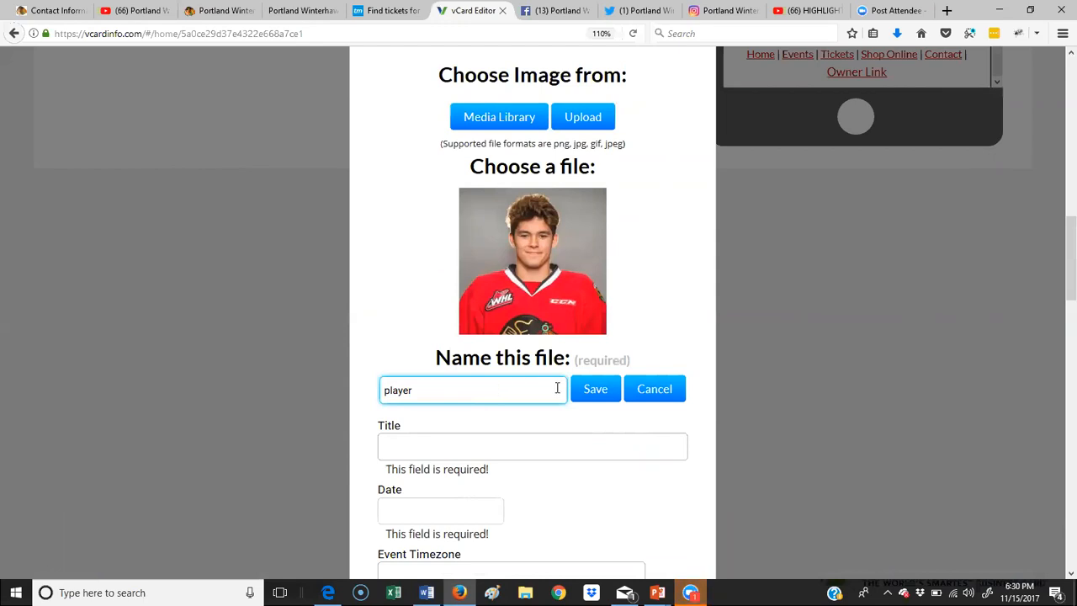
click(611, 396)
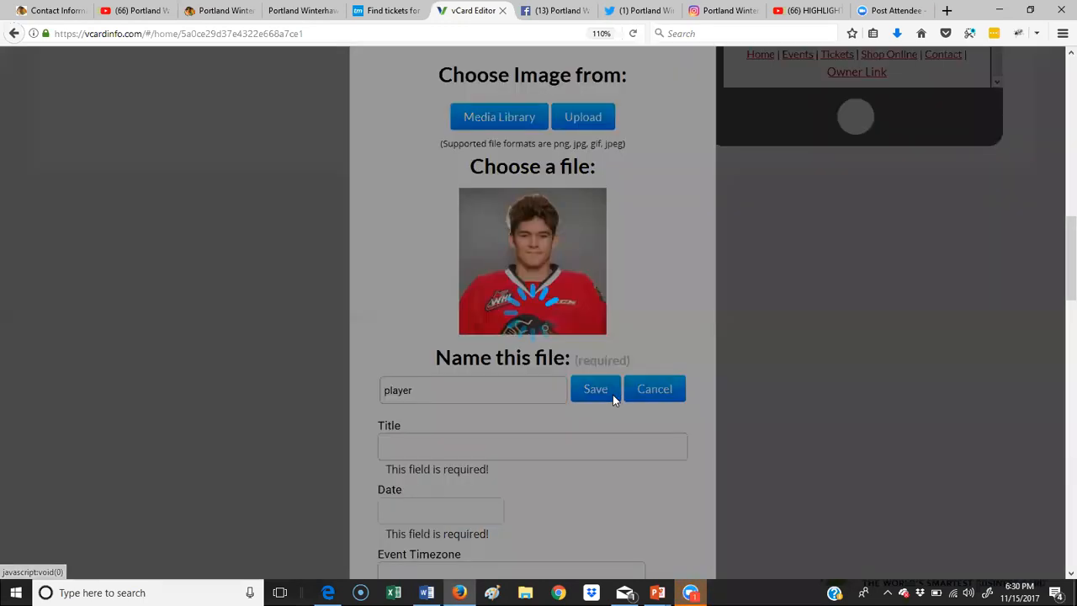
Step: Copy the player's heading with #23 from Word into the event Title
click(424, 378)
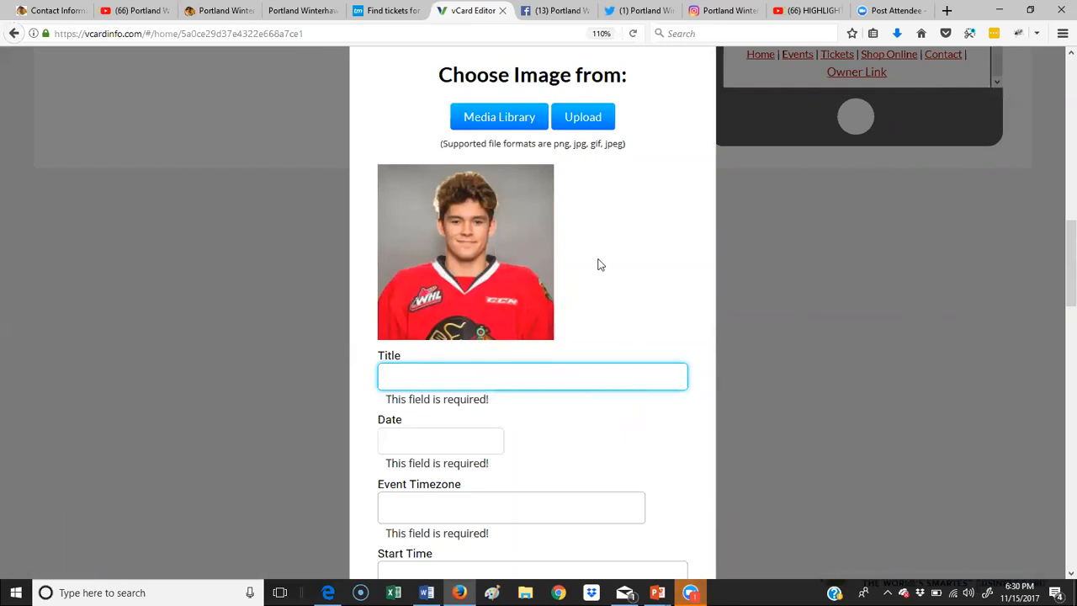
key(alt+Tab)
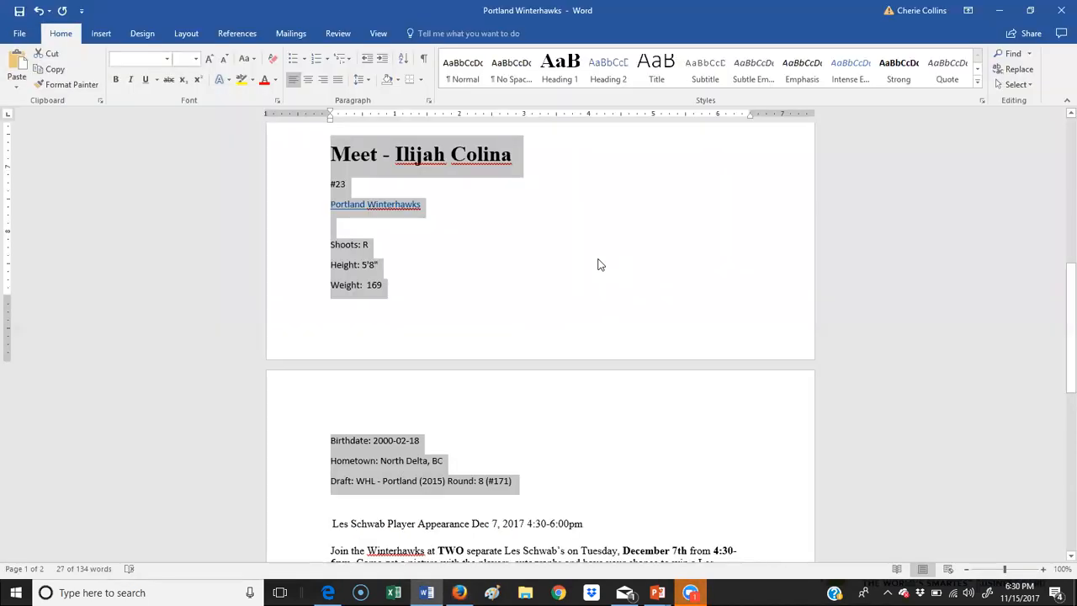
drag(514, 160, 327, 154)
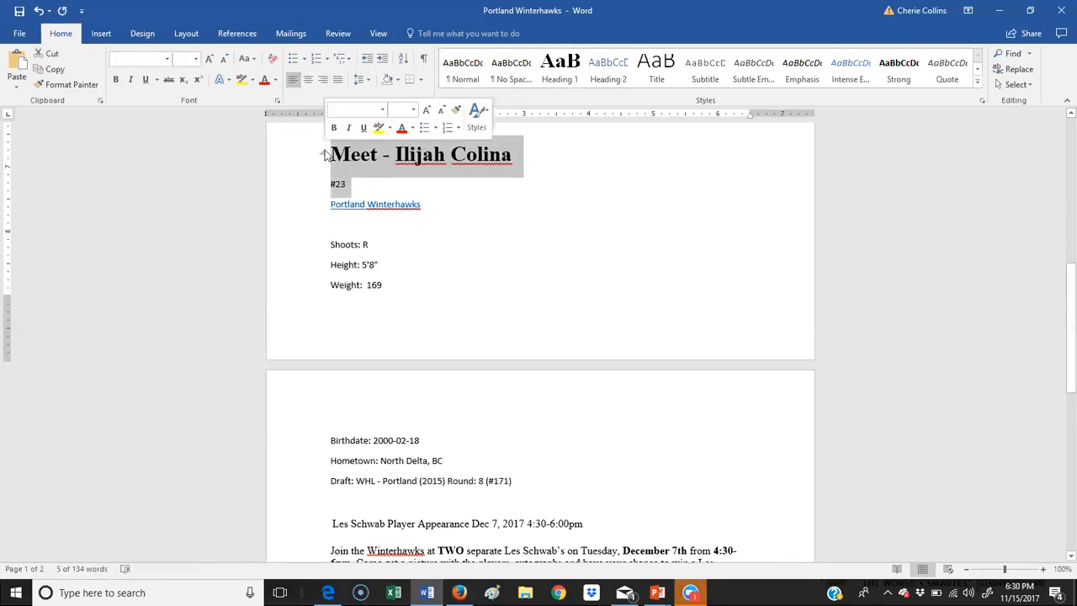
key(ctrl+c)
key(alt+Tab)
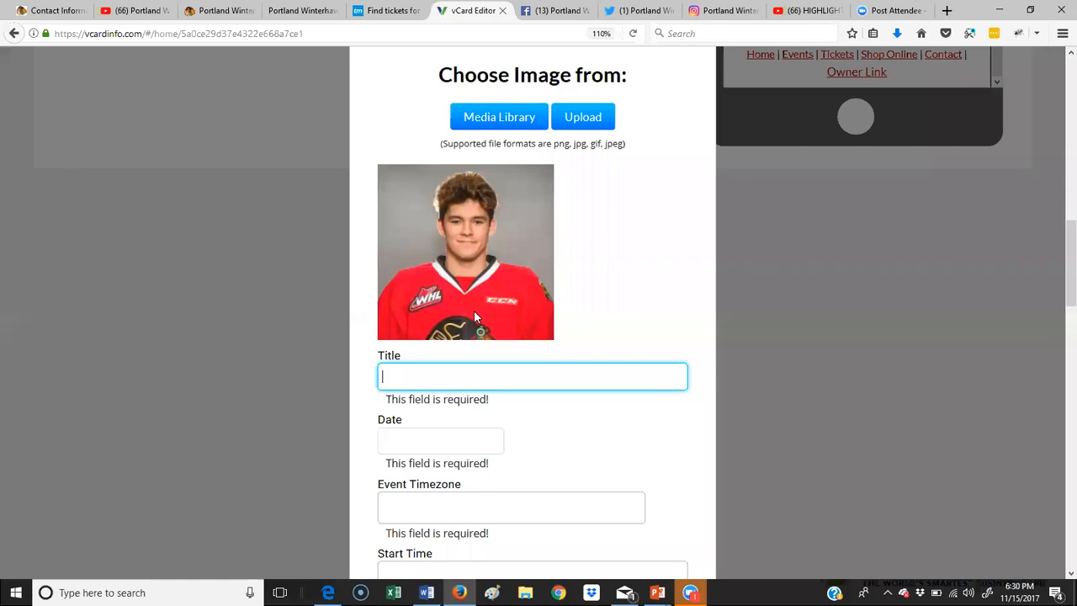
key(ctrl+v)
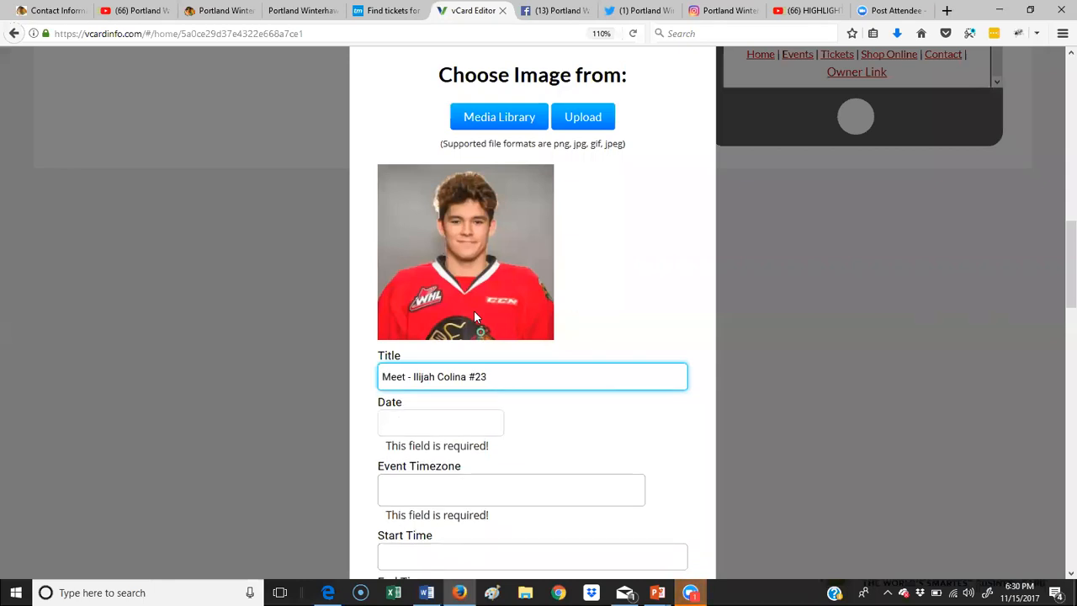
Step: Set the event date to December 15, 2017 in Pacific Time
click(405, 425)
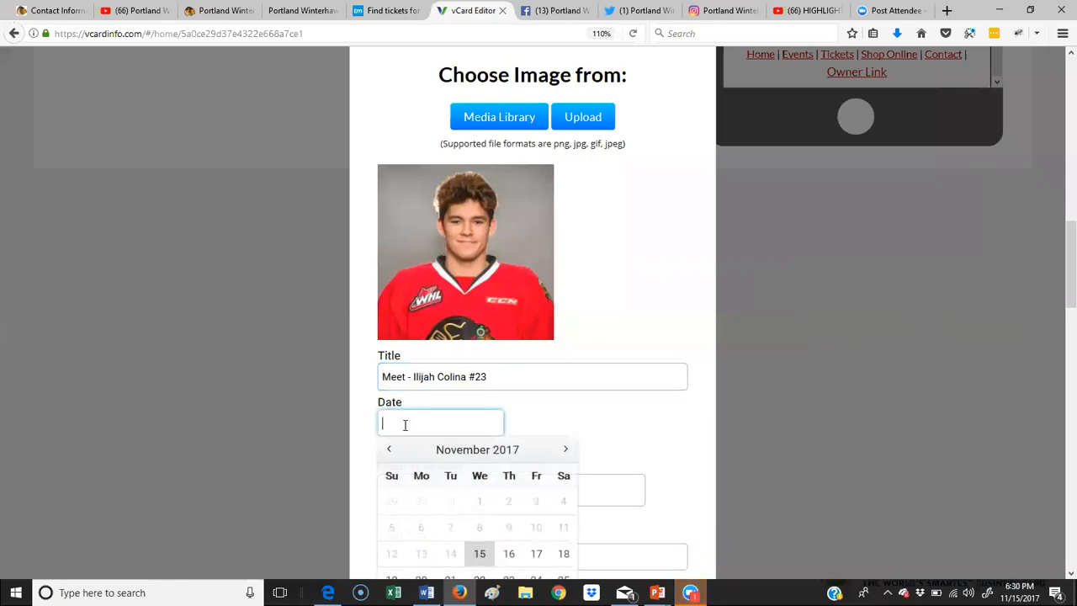
scroll(562, 412, down, 3)
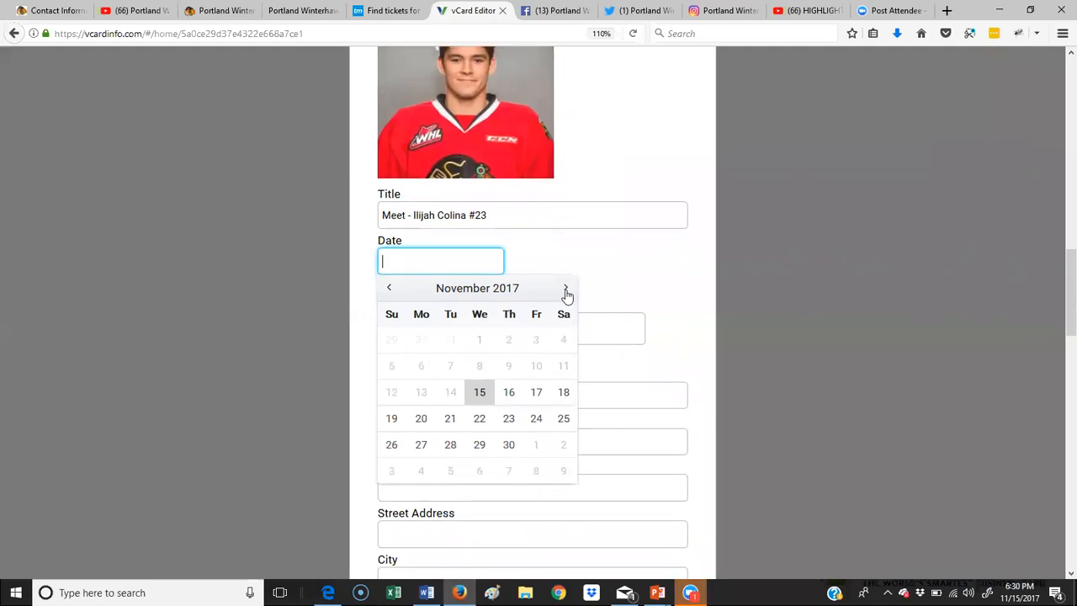
click(567, 290)
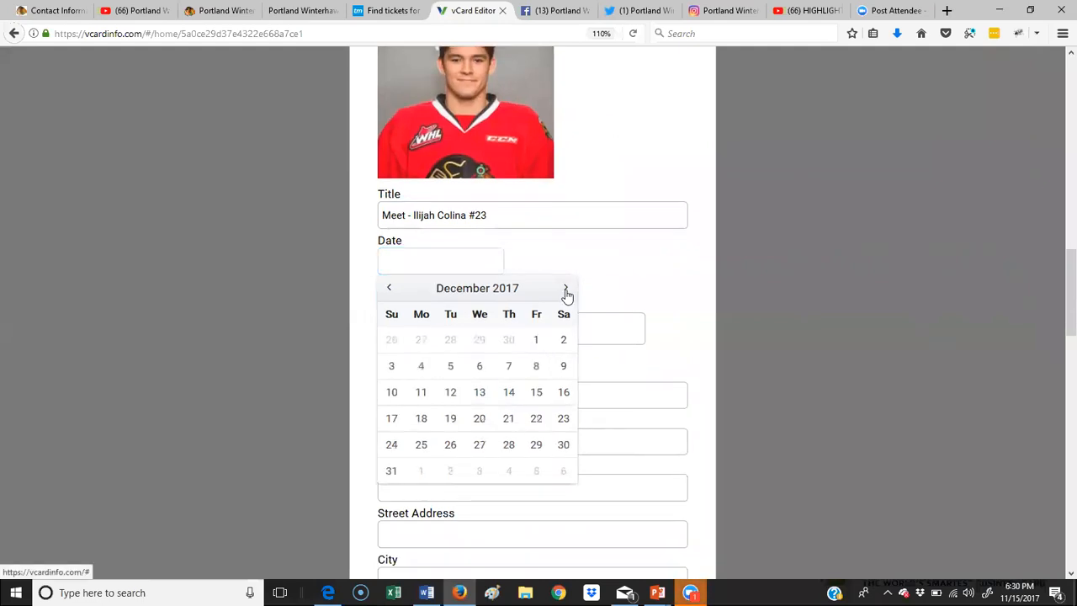
click(538, 393)
click(470, 316)
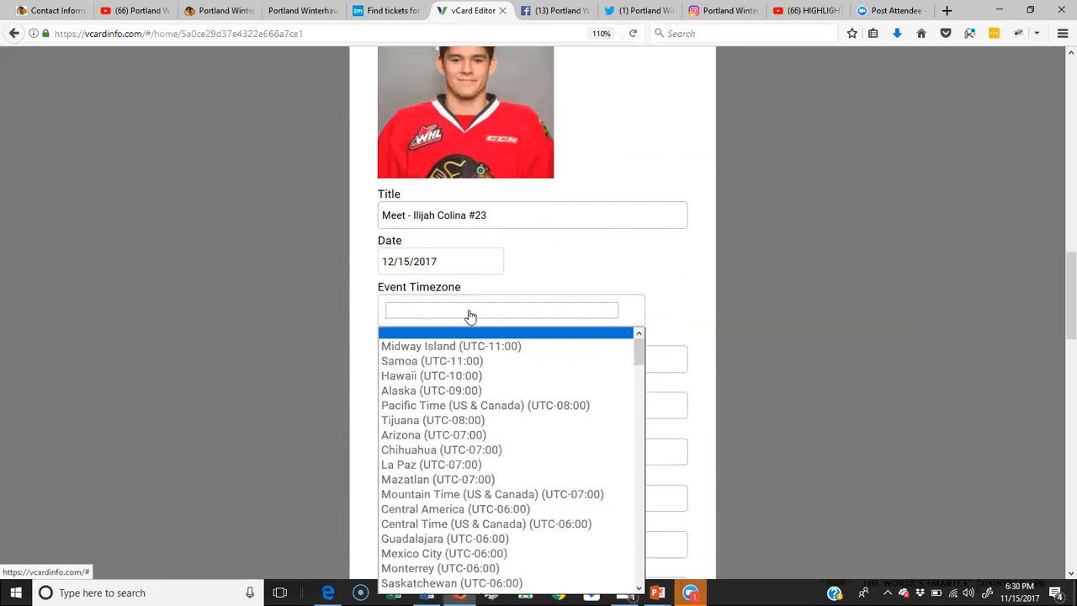
click(479, 405)
Step: Set the event time from 4:30 pm to 6:00 pm, checking the times in Word
click(418, 357)
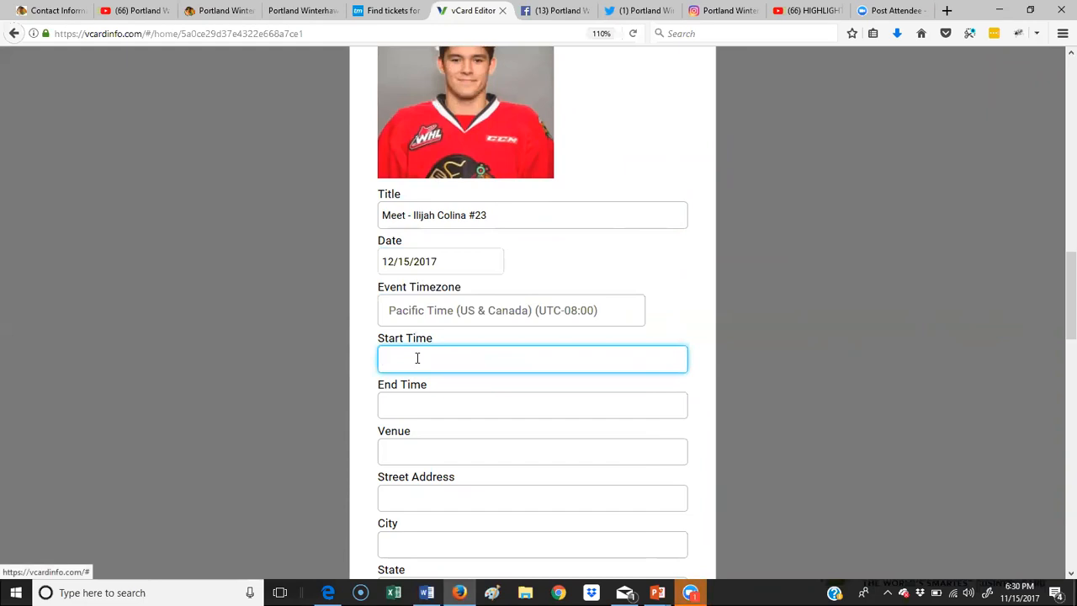
key(alt+Tab)
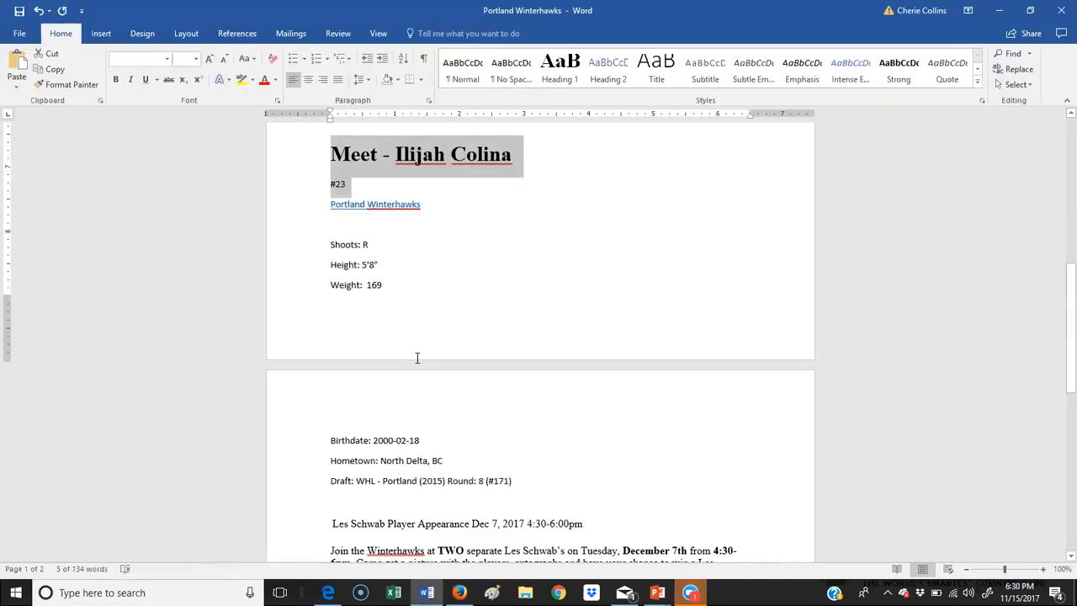
scroll(423, 356, down, 2)
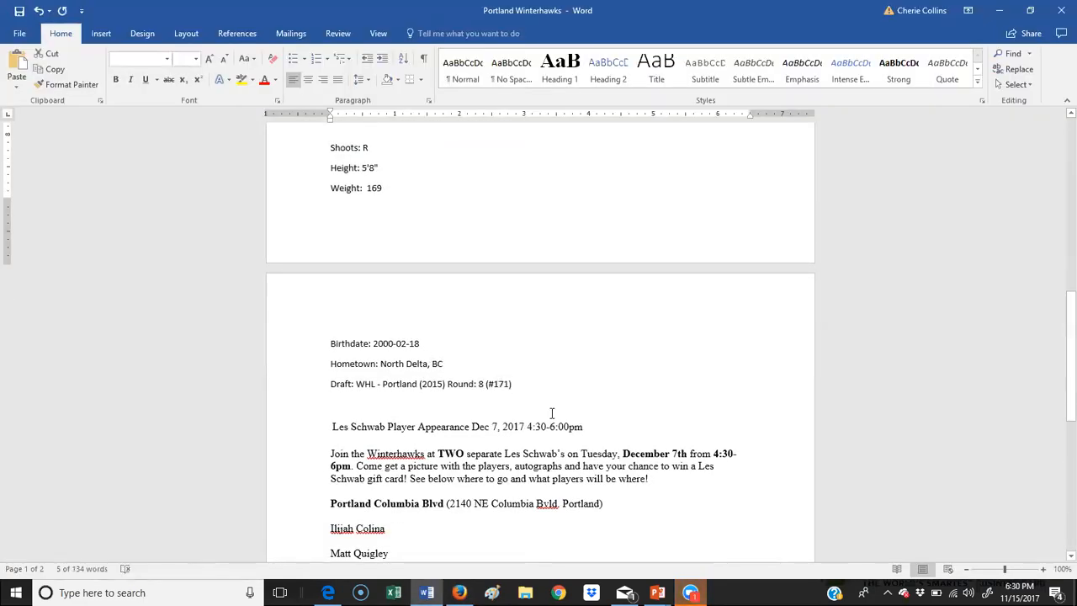
key(alt+Tab)
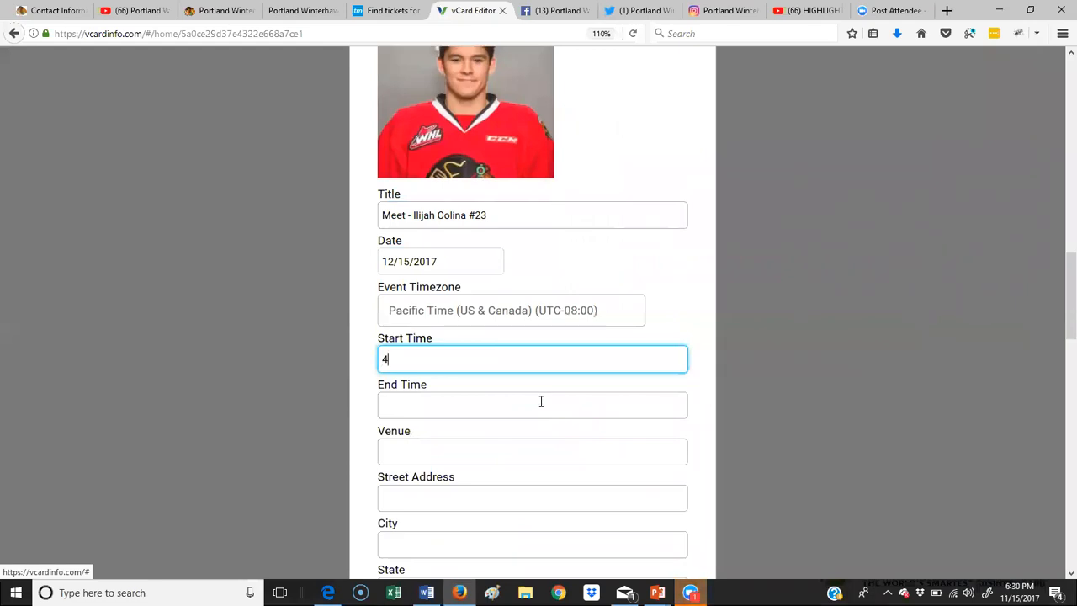
text(4:30 pm)
click(541, 405)
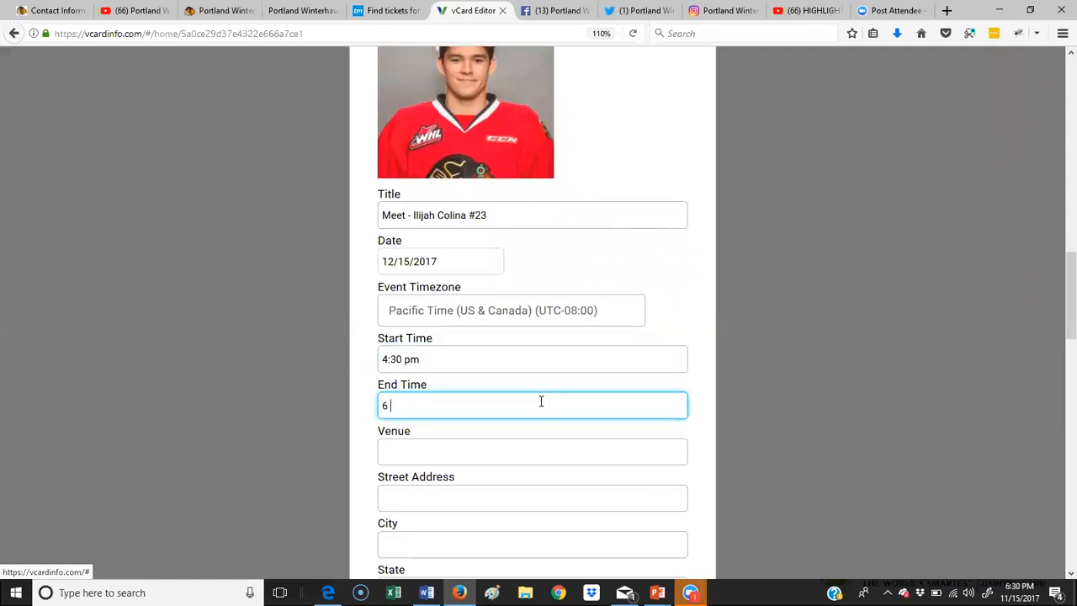
text(6:00 O)
key(BackSpace)
text(o)
text(m)
scroll(492, 364, down, 3)
click(406, 207)
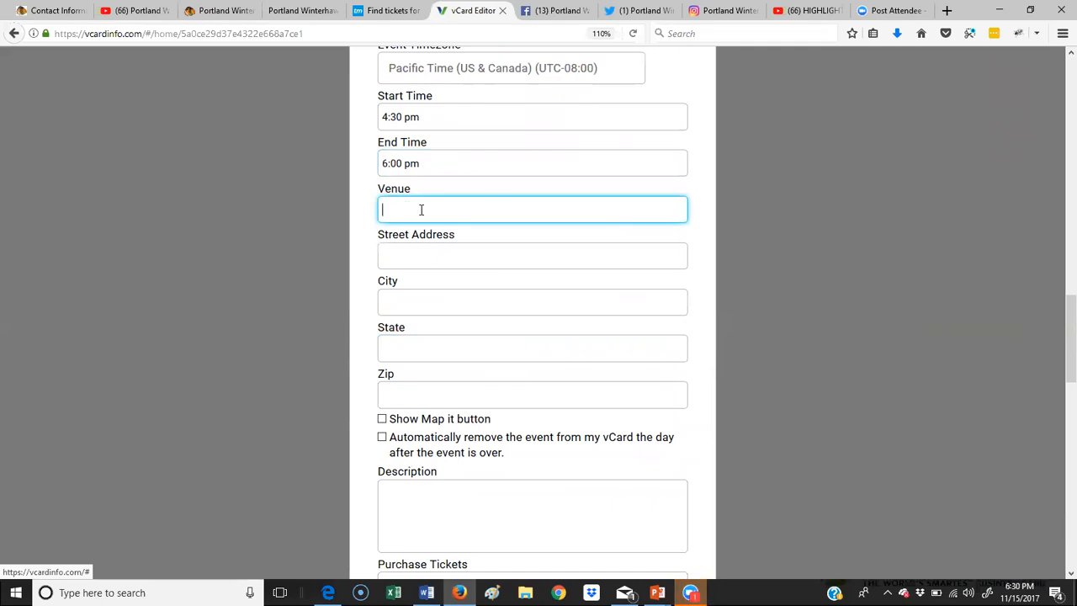
Step: Copy the venue name Les Schwab's from Word into the Venue field
key(alt+Tab)
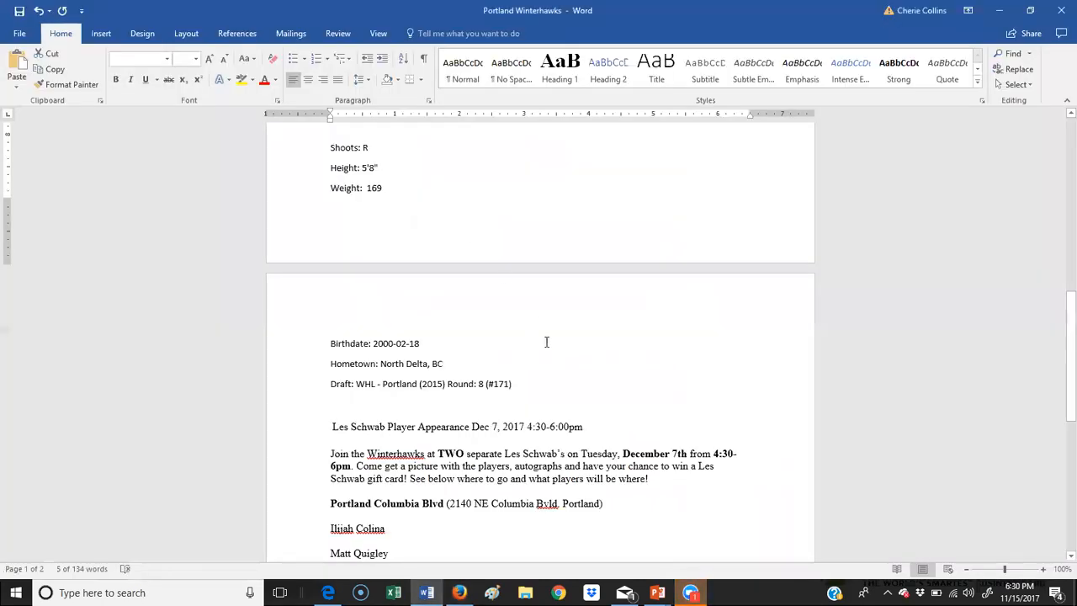
scroll(546, 344, down, 1)
scroll(546, 343, down, 1)
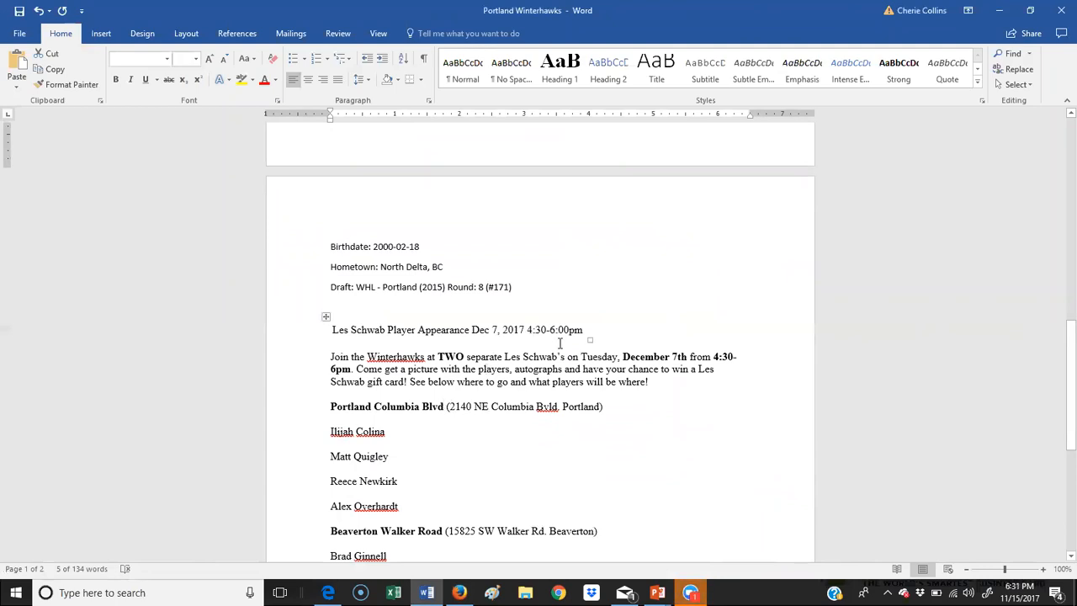
drag(566, 357, 504, 357)
key(ctrl+c)
key(alt+Tab)
click(469, 210)
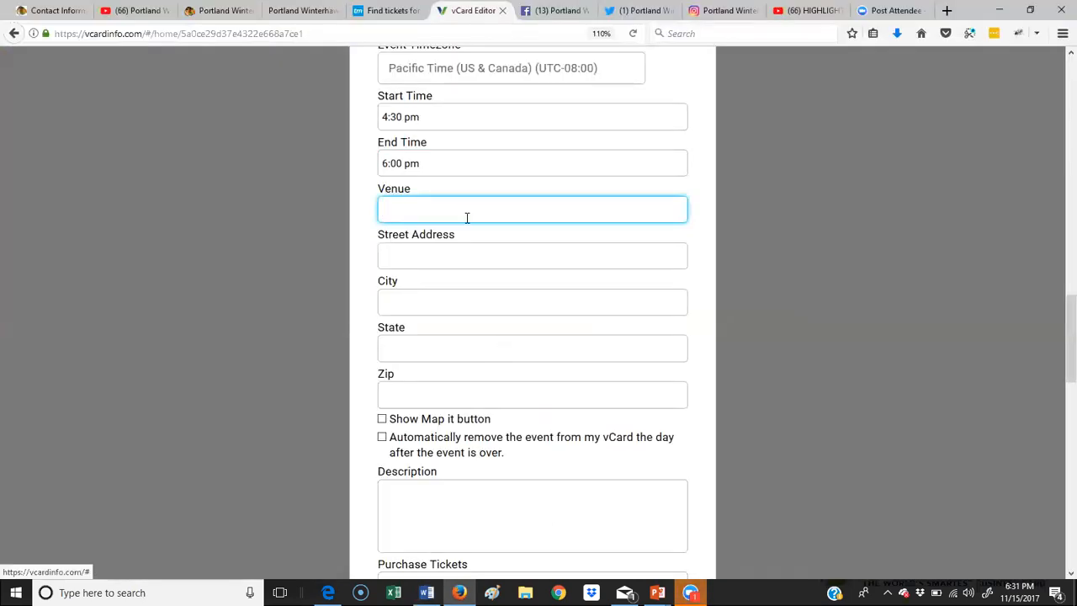
key(ctrl+v)
click(447, 258)
Step: Fill in the venue's street address from Word, without the city, and set City to Portland
key(alt+Tab)
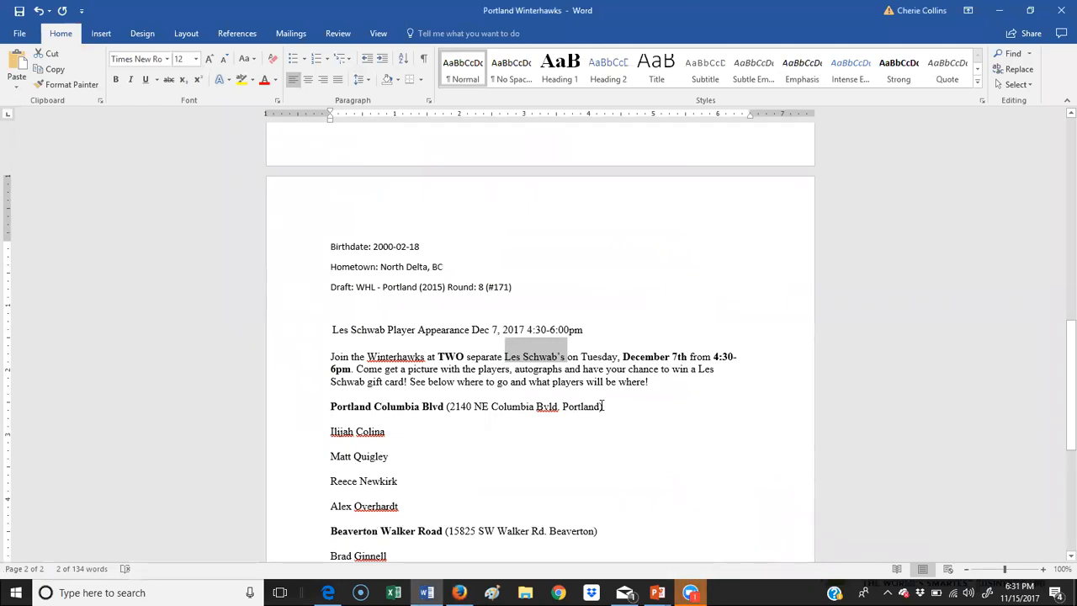
drag(605, 406, 452, 406)
key(ctrl+c)
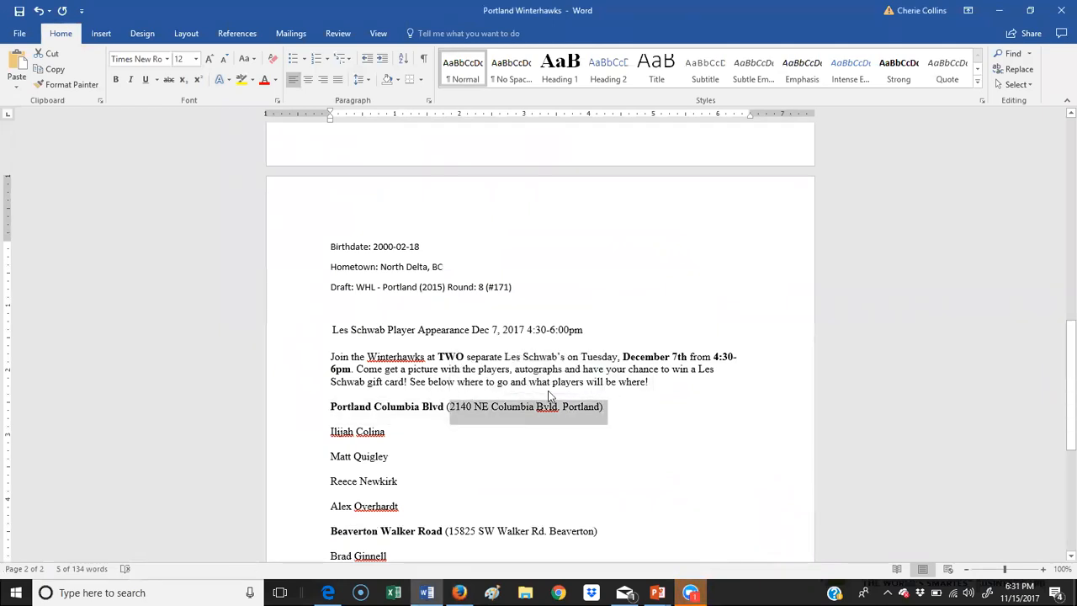
key(alt+Tab)
key(ctrl+v)
drag(538, 256, 493, 260)
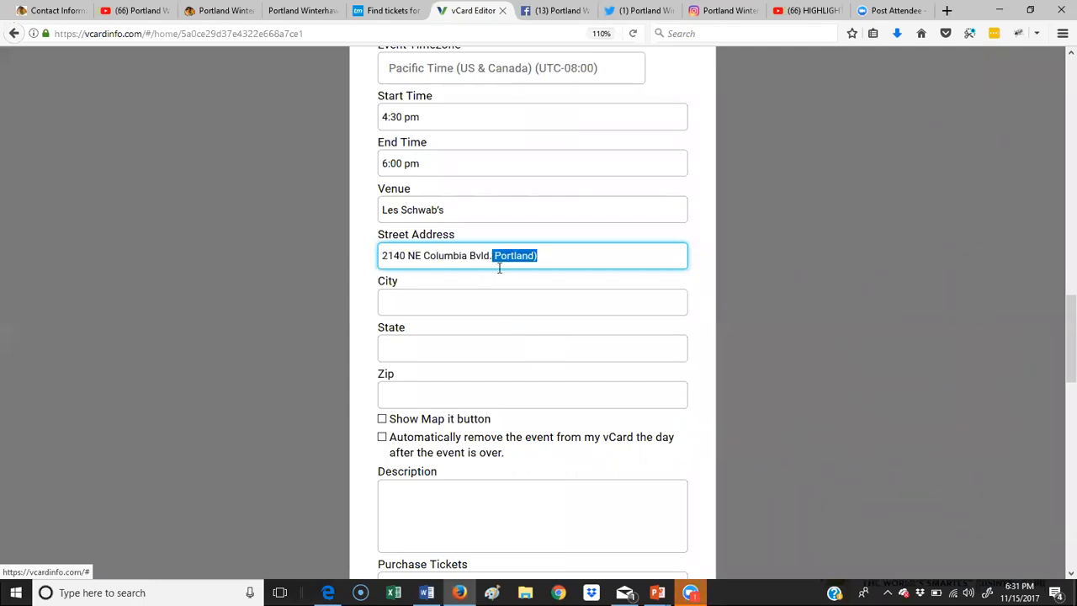
key(BackSpace)
click(458, 293)
text(Portland)
key(Tab)
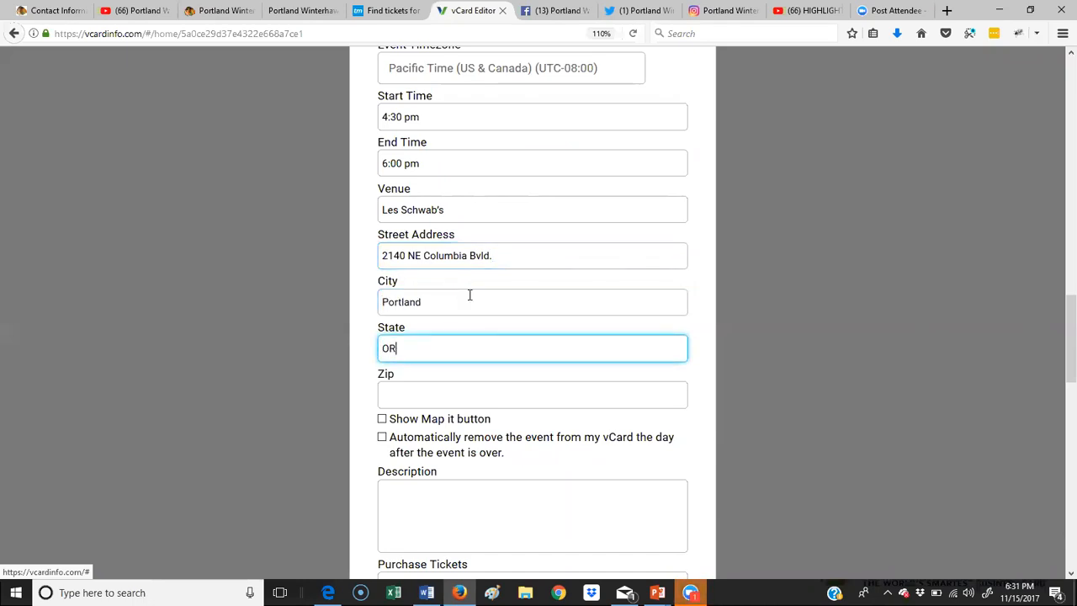
Step: Turn on the 'Show Map it button' option for the event
click(382, 418)
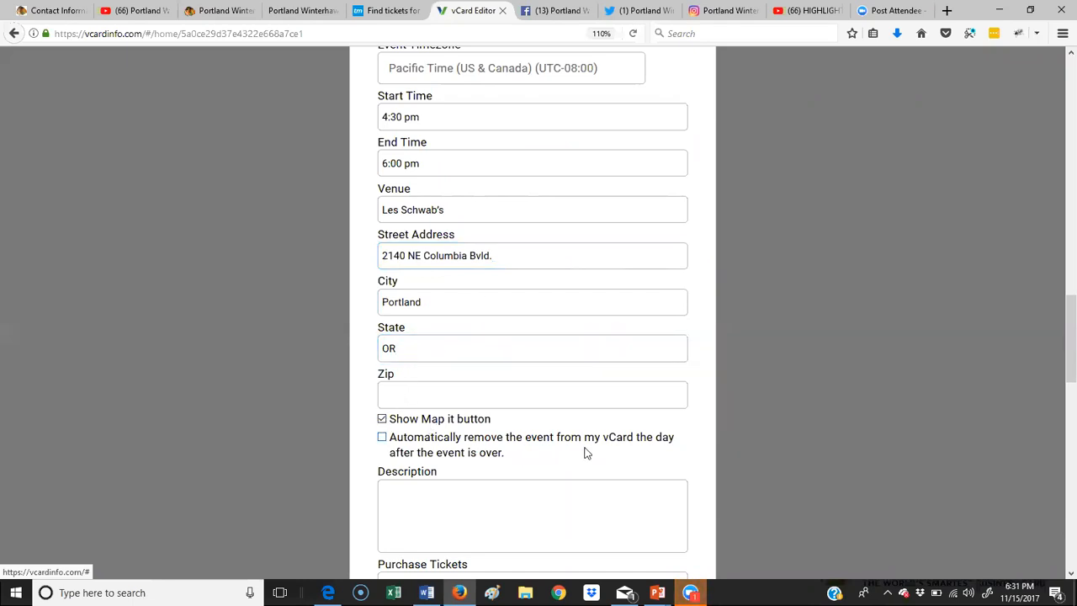
scroll(509, 273, up, 3)
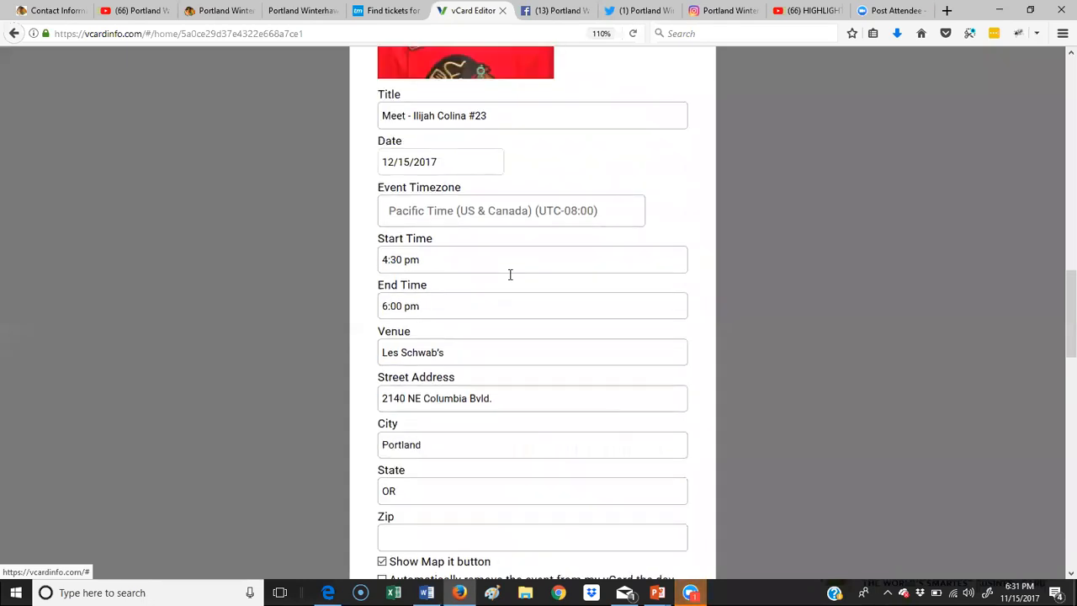
scroll(483, 366, down, 5)
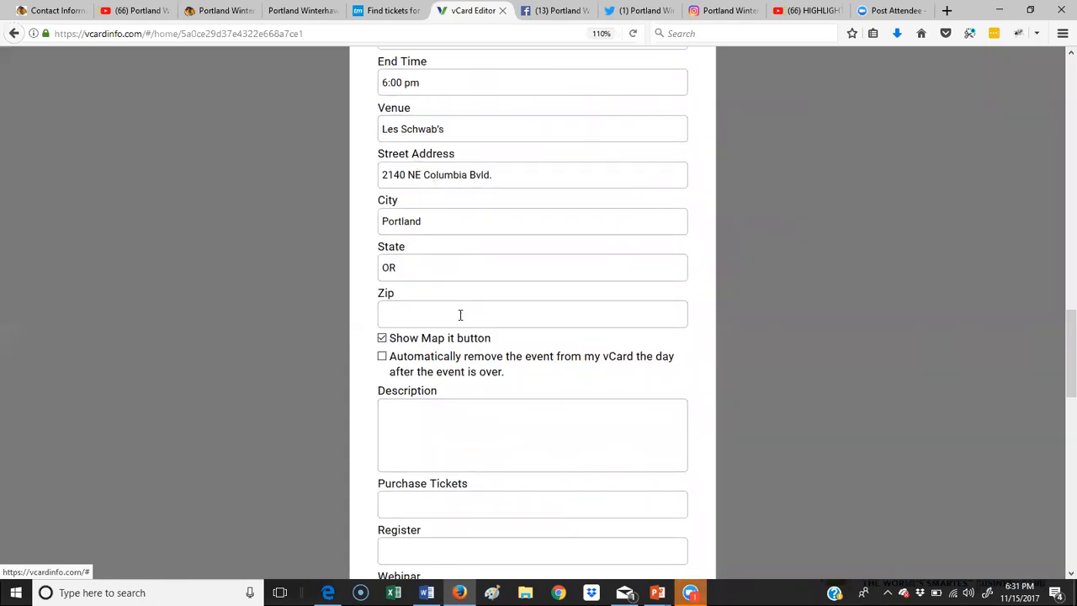
Step: Paste the Word blurb about player pictures, autographs and the gift card into Description
click(456, 422)
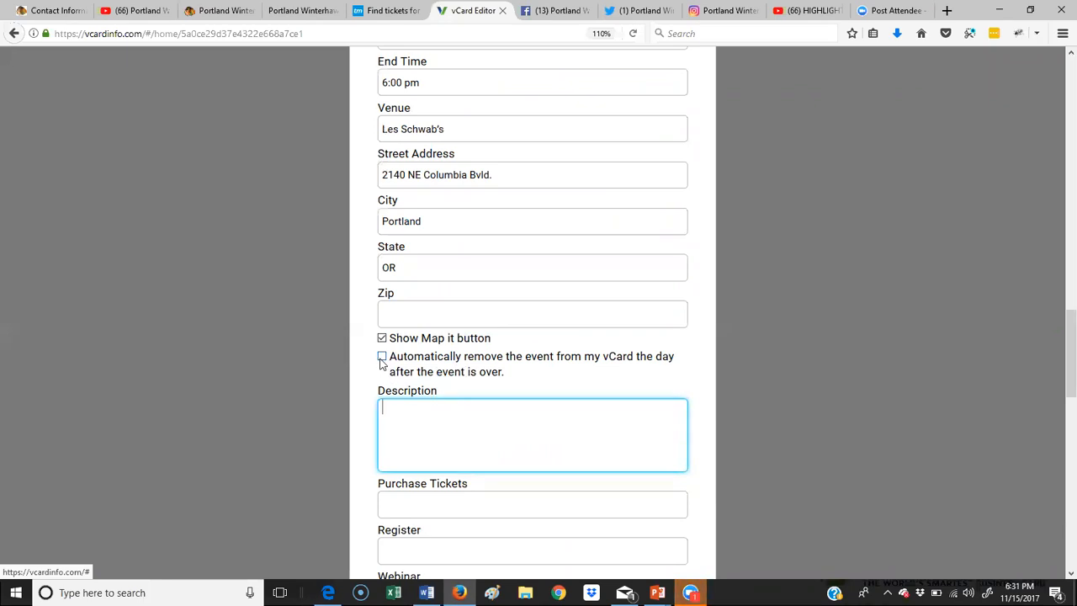
scroll(430, 393, down, 3)
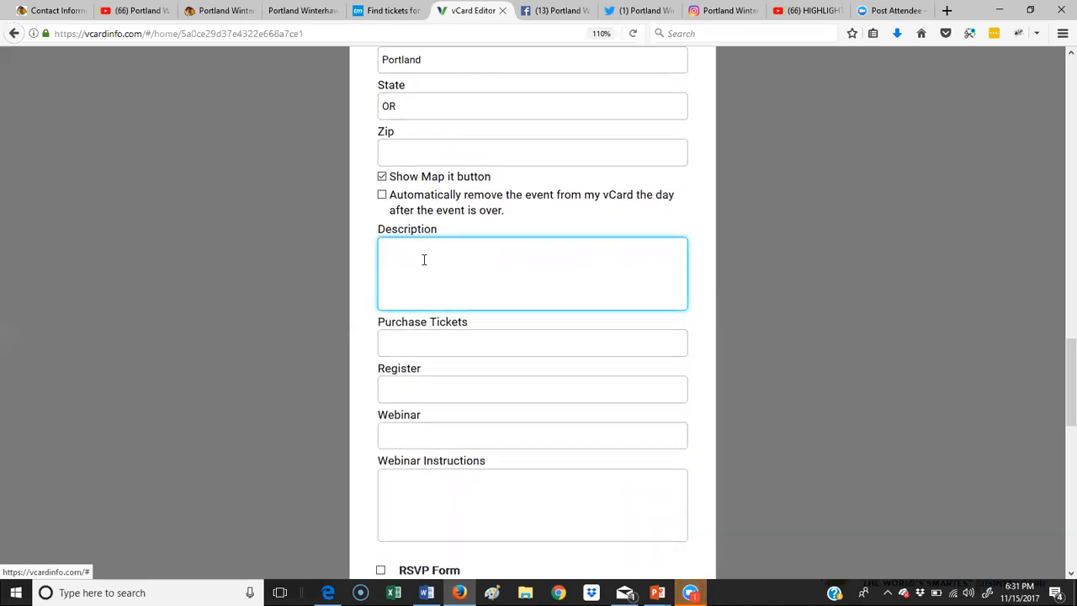
key(alt+Tab)
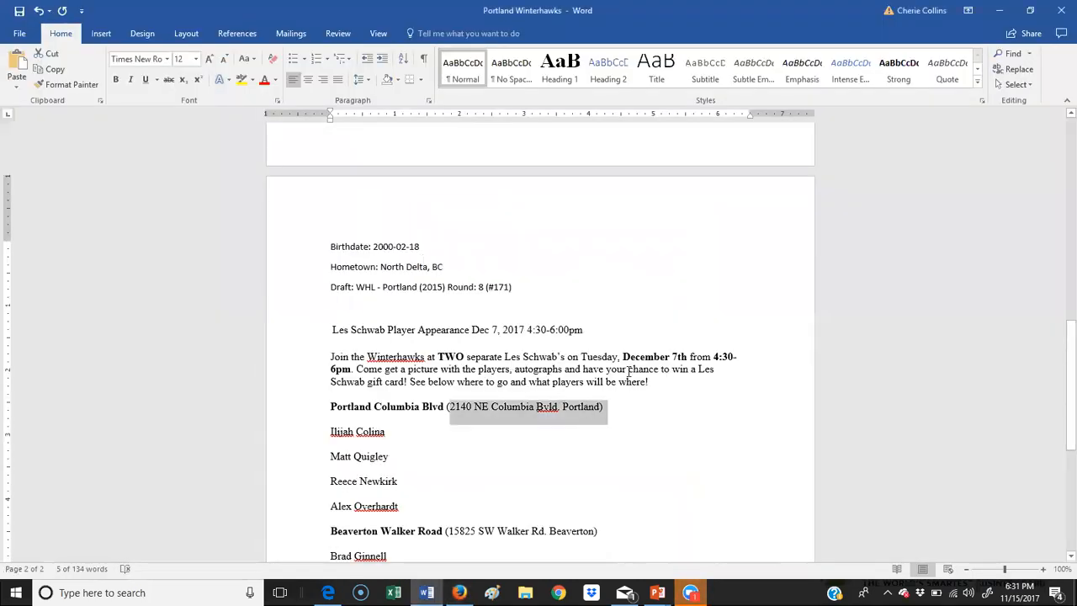
drag(650, 381, 385, 374)
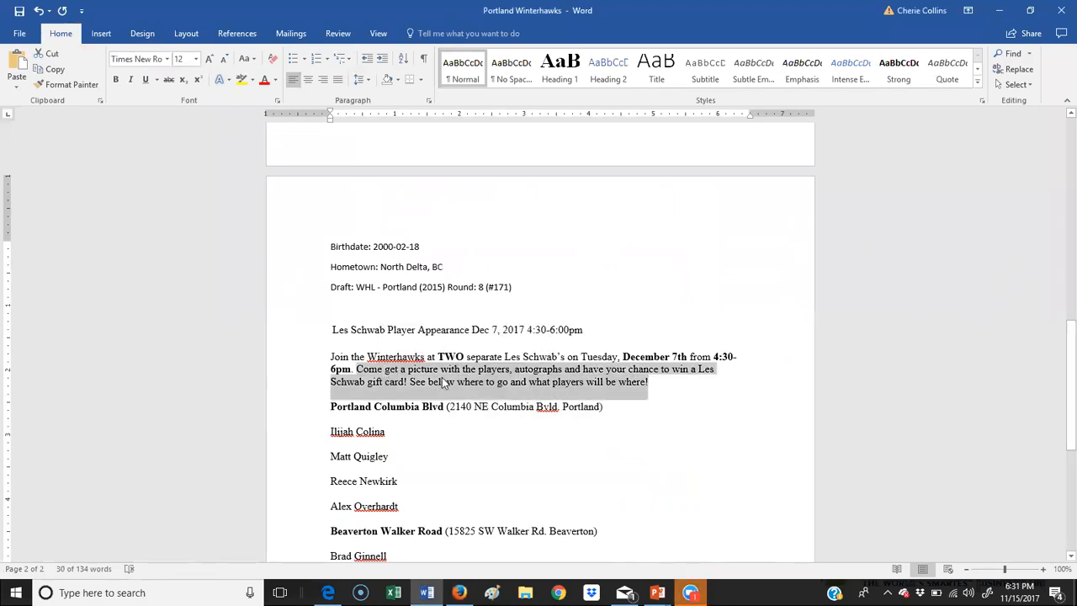
key(ctrl+c)
key(alt+Tab)
click(474, 297)
key(ctrl+v)
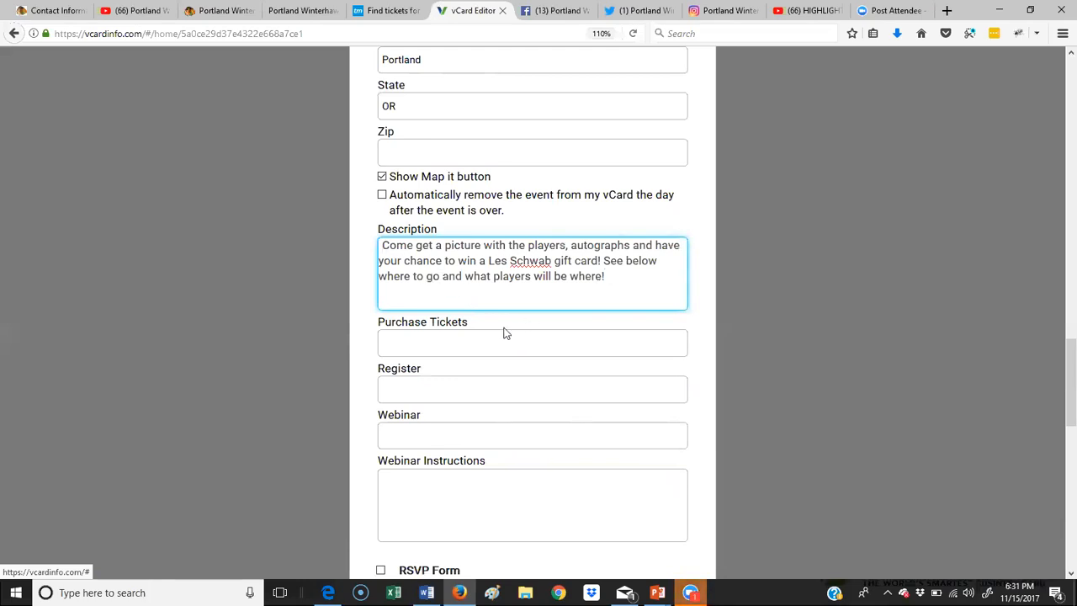
click(439, 342)
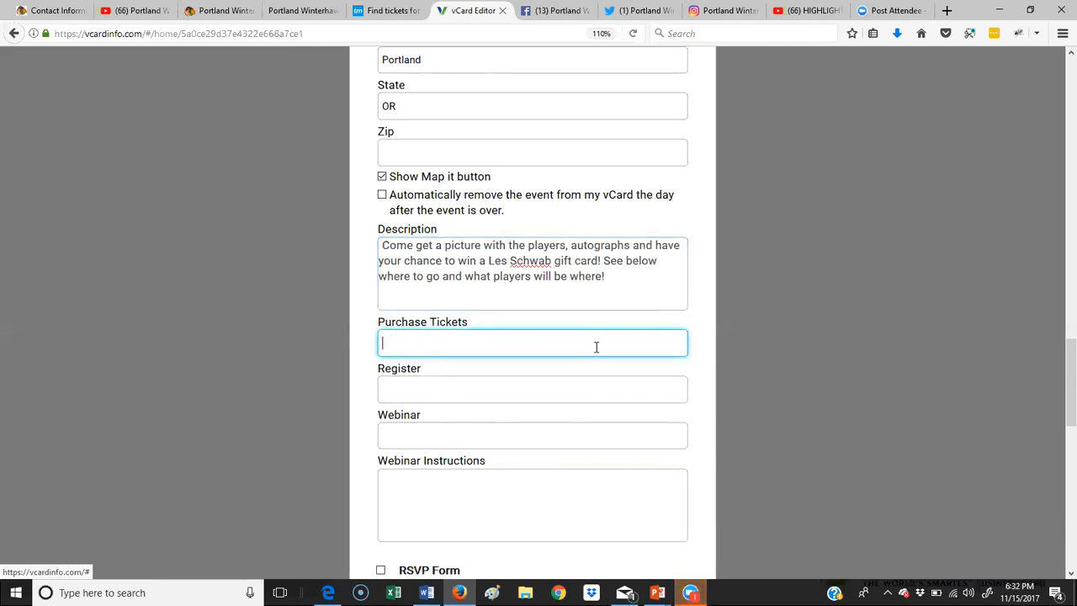
Step: Skip past the Register and webinar fields and turn on the event's RSVP form
click(424, 393)
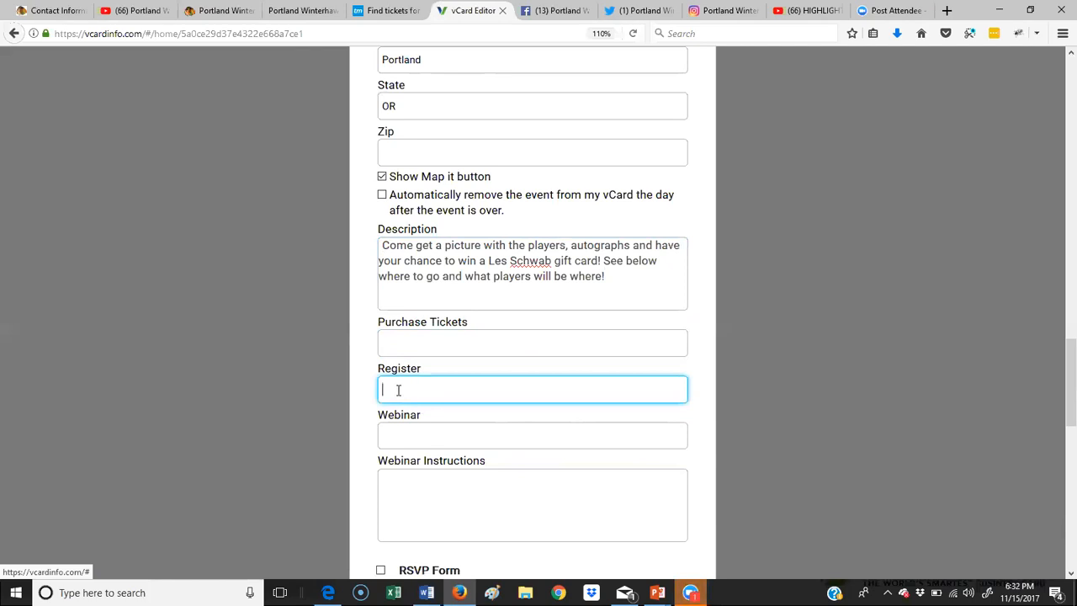
scroll(617, 387, down, 2)
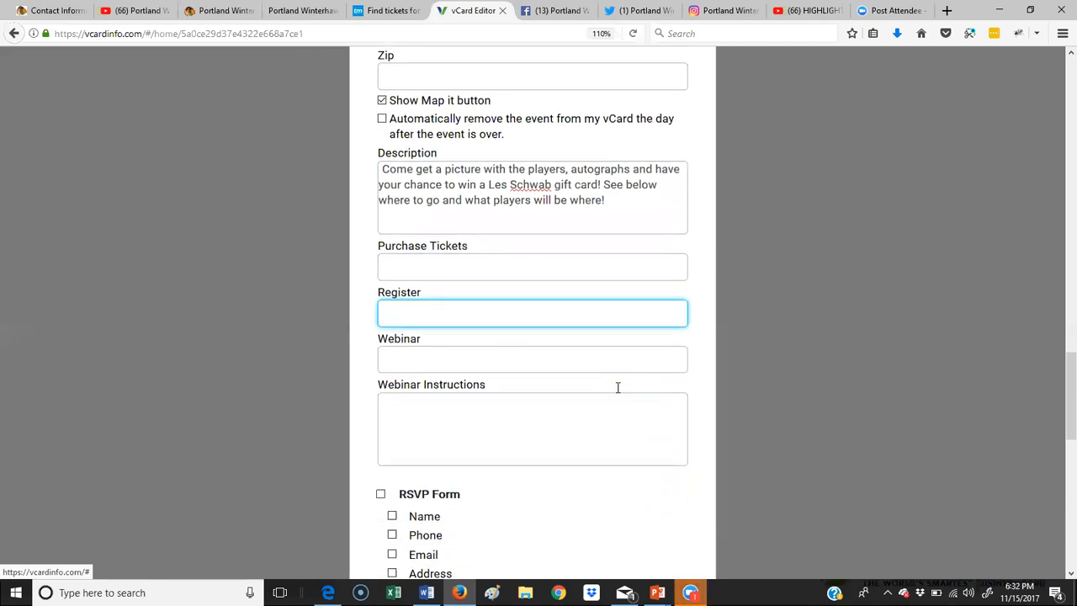
click(463, 362)
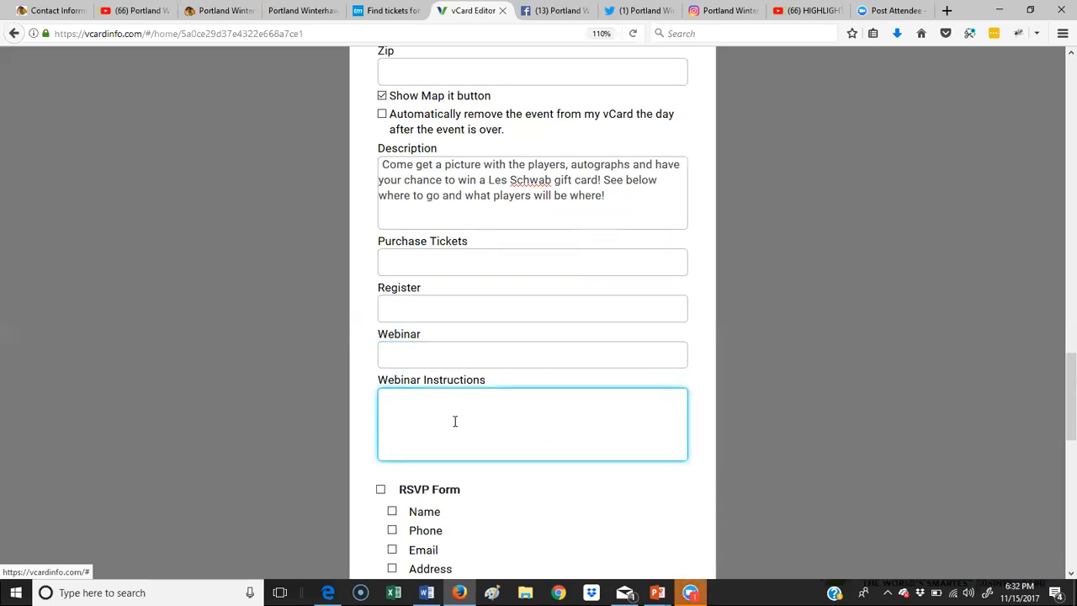
scroll(457, 415, down, 3)
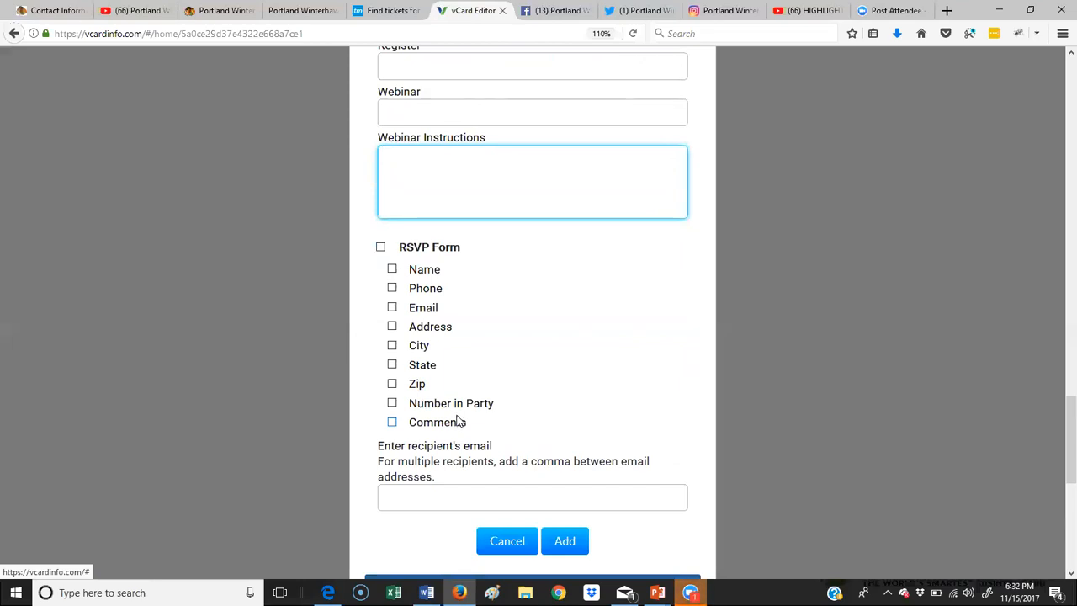
click(381, 249)
scroll(537, 291, up, 4)
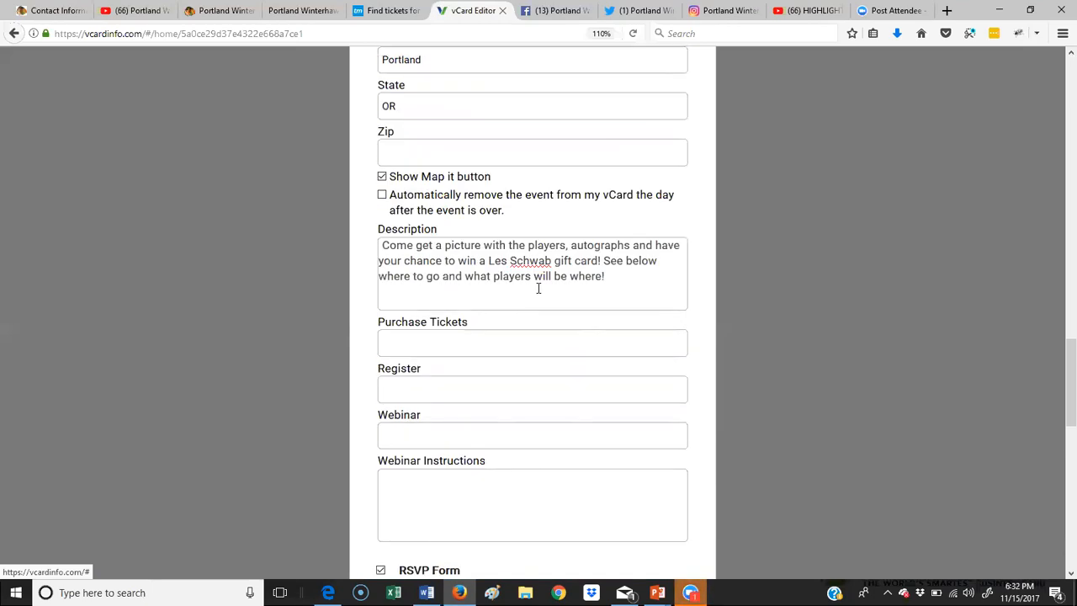
scroll(539, 289, up, 5)
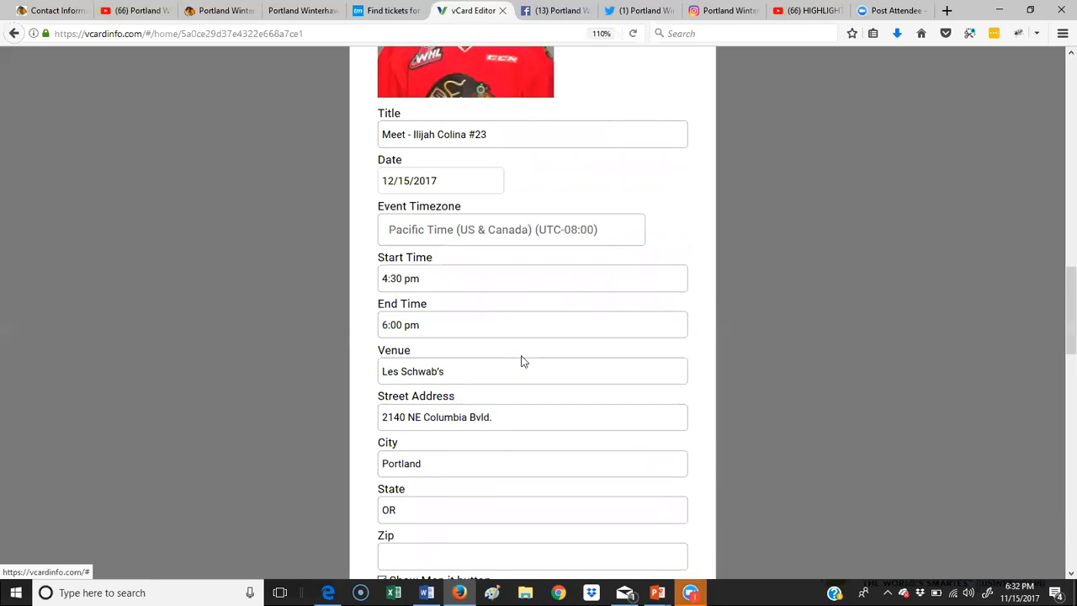
scroll(521, 361, down, 10)
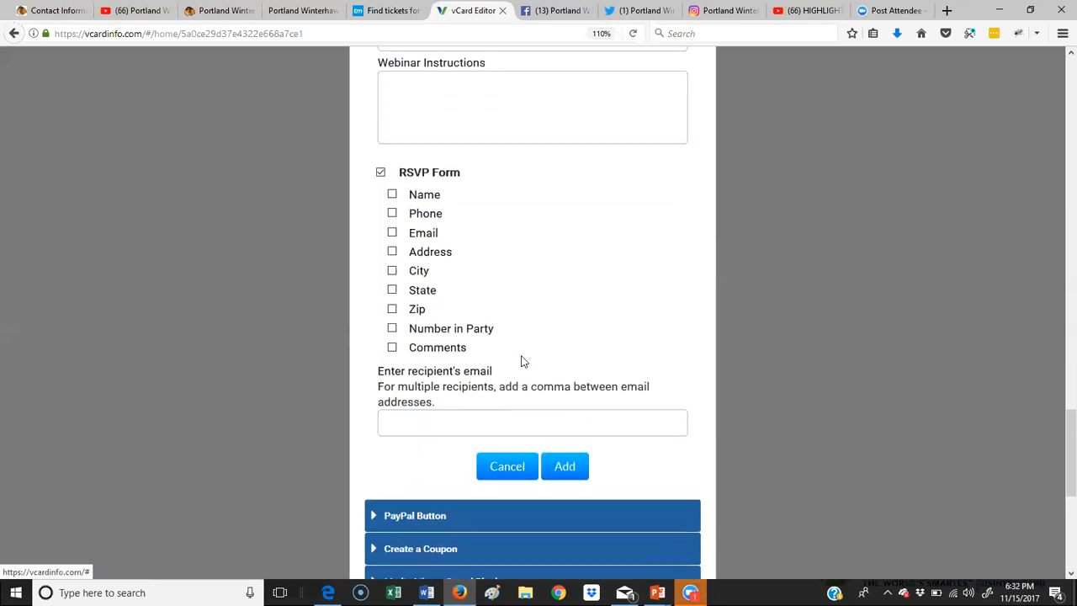
Step: Collect Name, Phone and Email in the RSVP and enter the recipient e-mail address
click(392, 189)
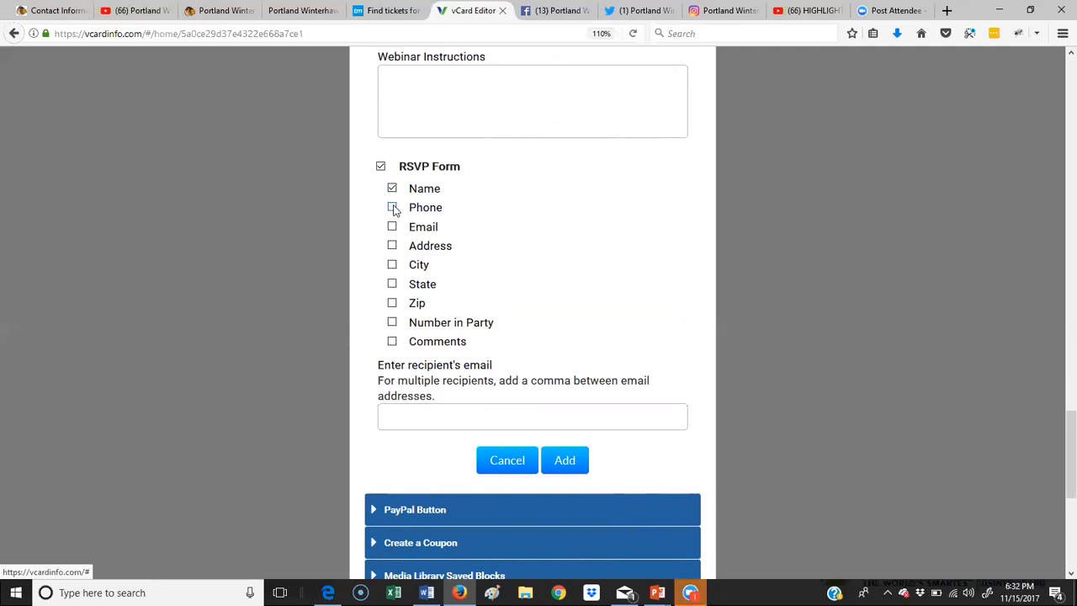
click(392, 208)
click(392, 226)
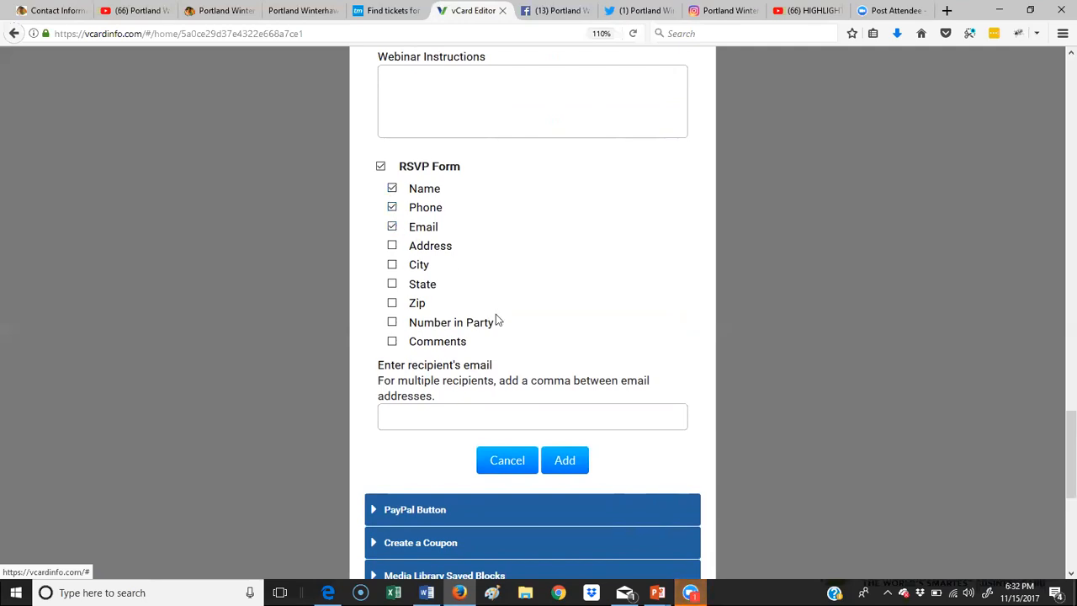
click(437, 412)
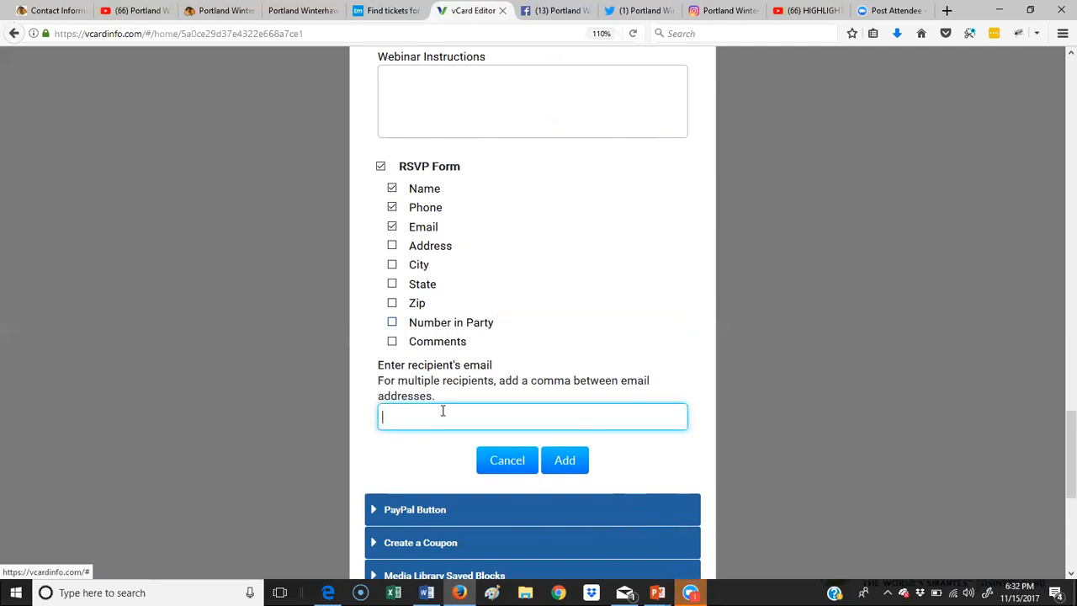
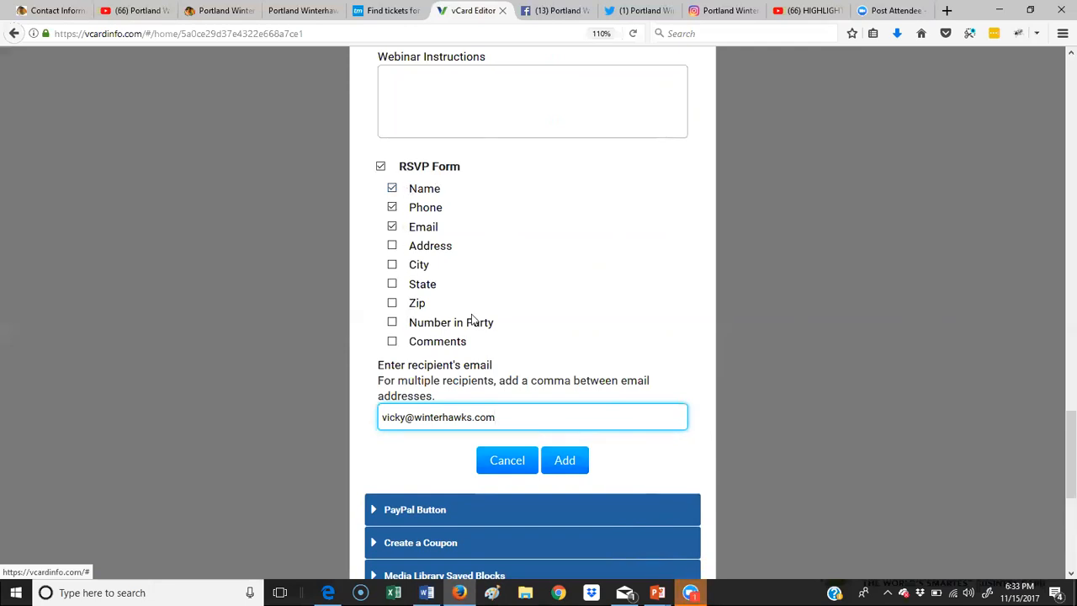
Step: Also ask for Number in Party, then add the event block
click(392, 322)
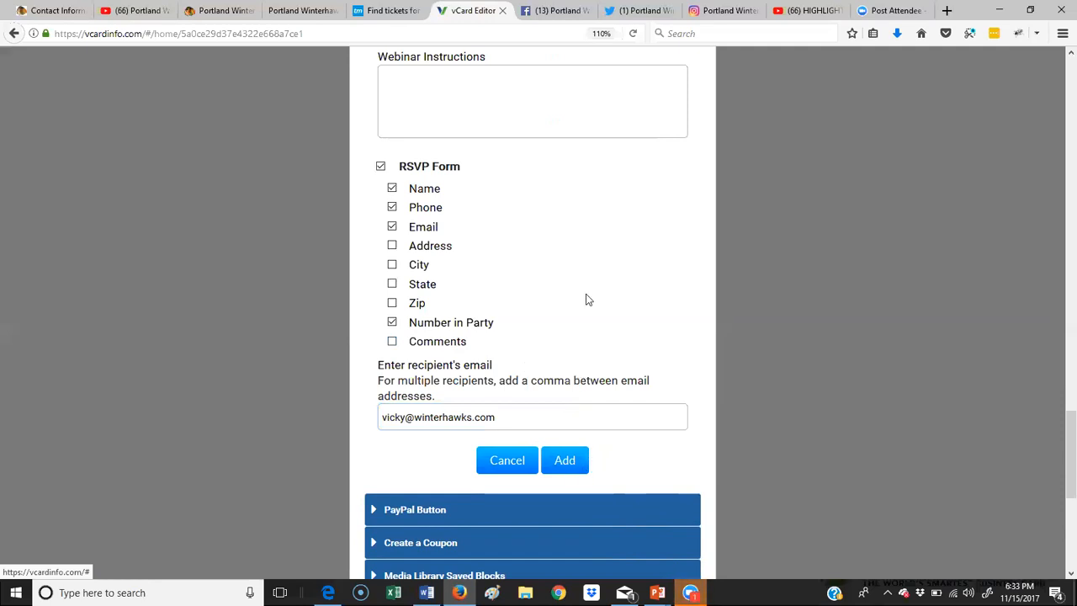
scroll(586, 296, up, 5)
scroll(587, 294, down, 6)
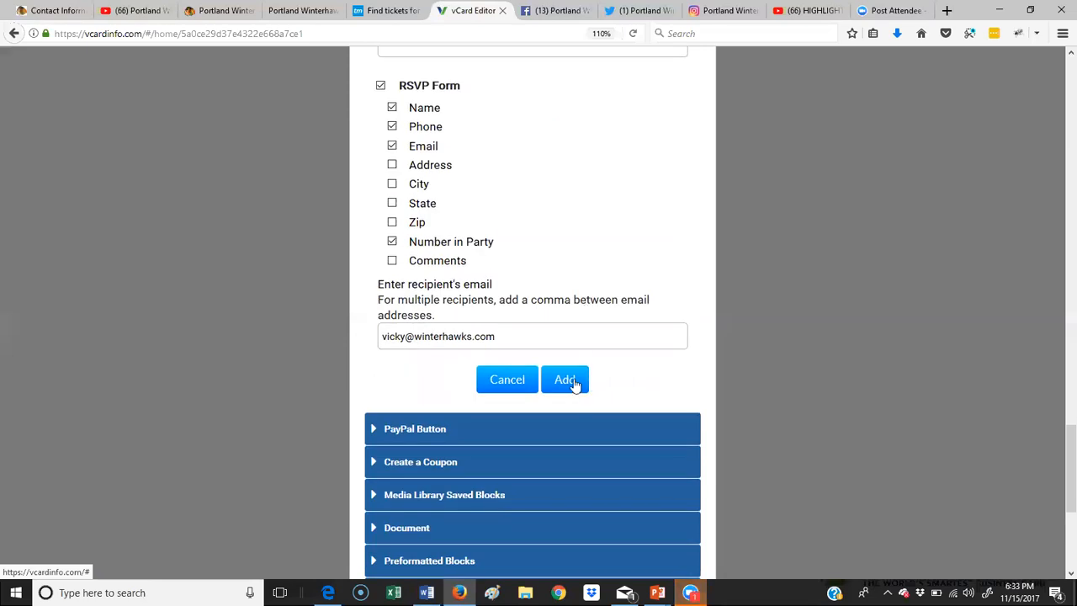
click(565, 379)
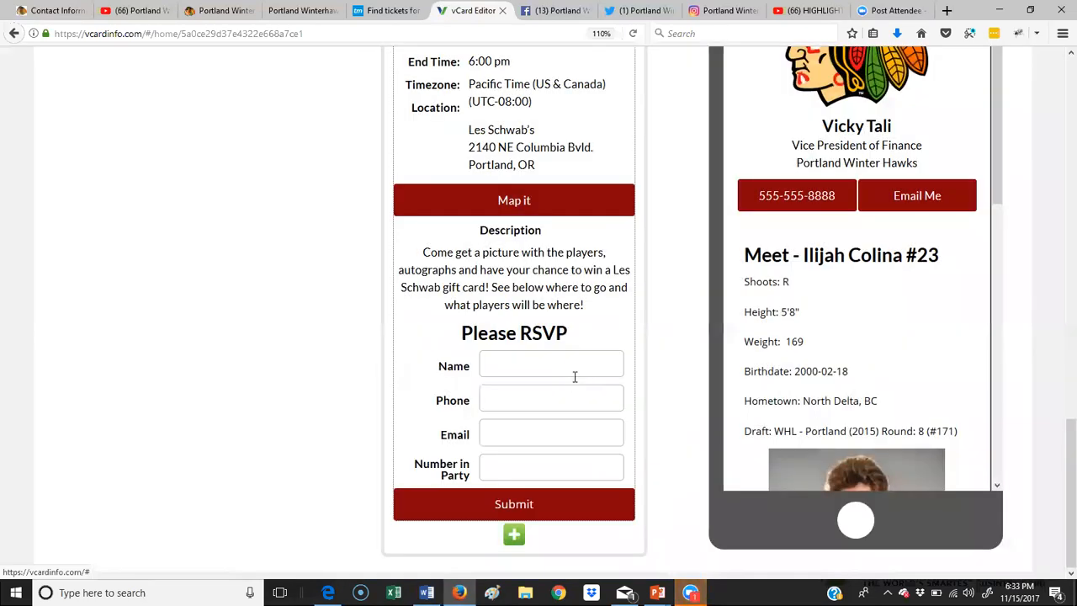
scroll(574, 380, up, 4)
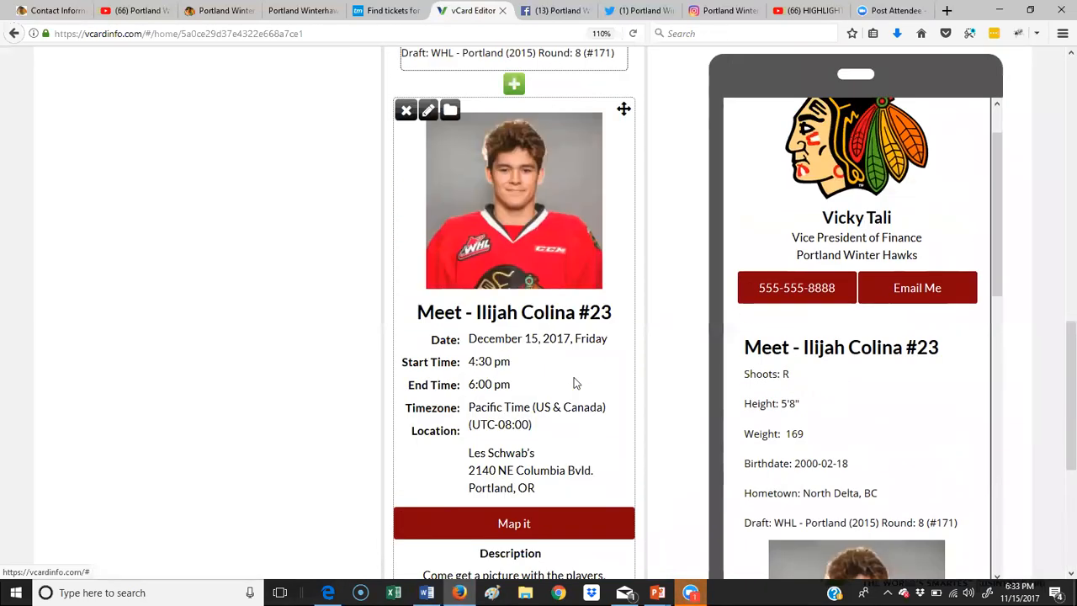
scroll(575, 383, down, 1)
scroll(574, 383, down, 4)
scroll(575, 379, down, 1)
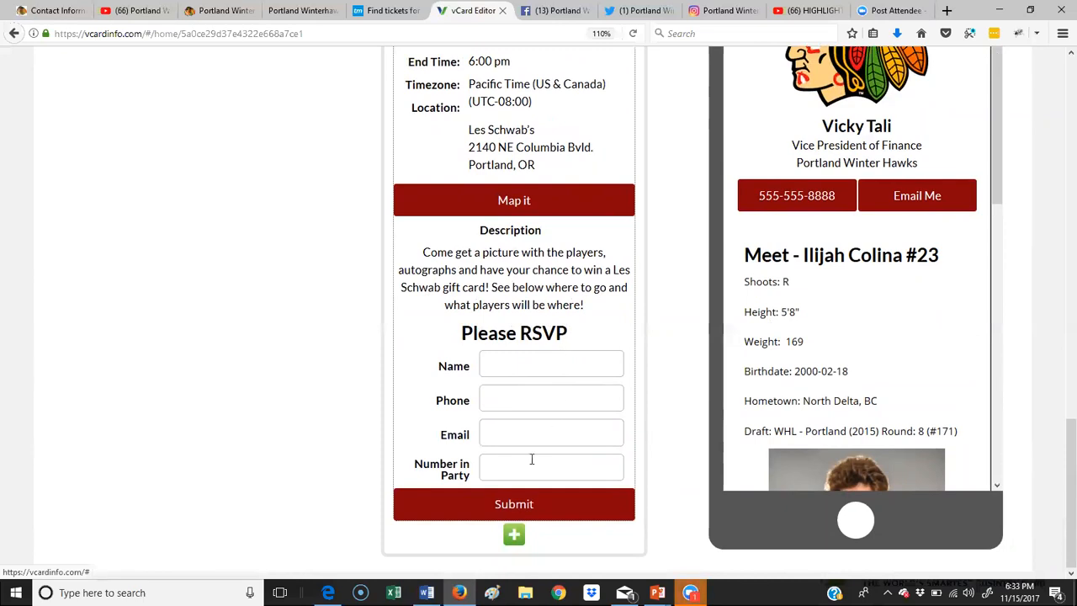
Step: Add an image block below the RSVP form and upload the Les Schwab logo
click(514, 534)
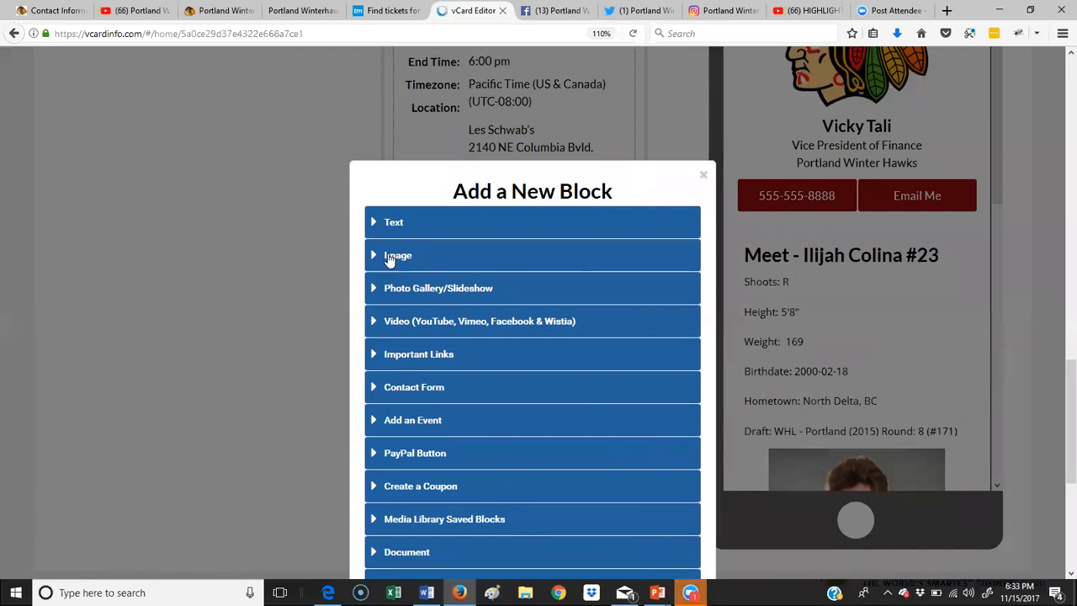
click(389, 257)
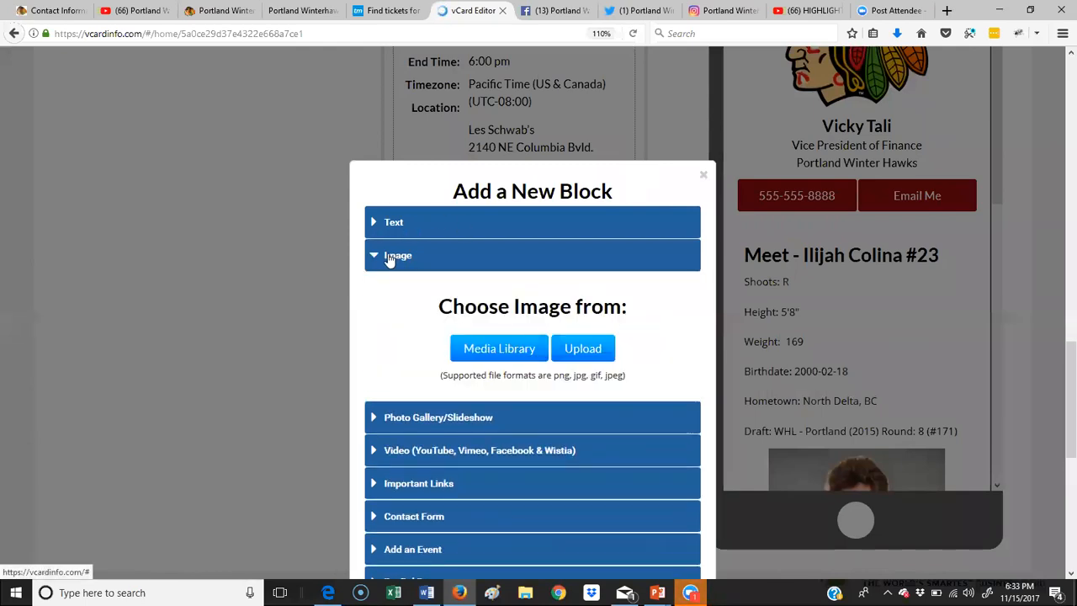
click(586, 354)
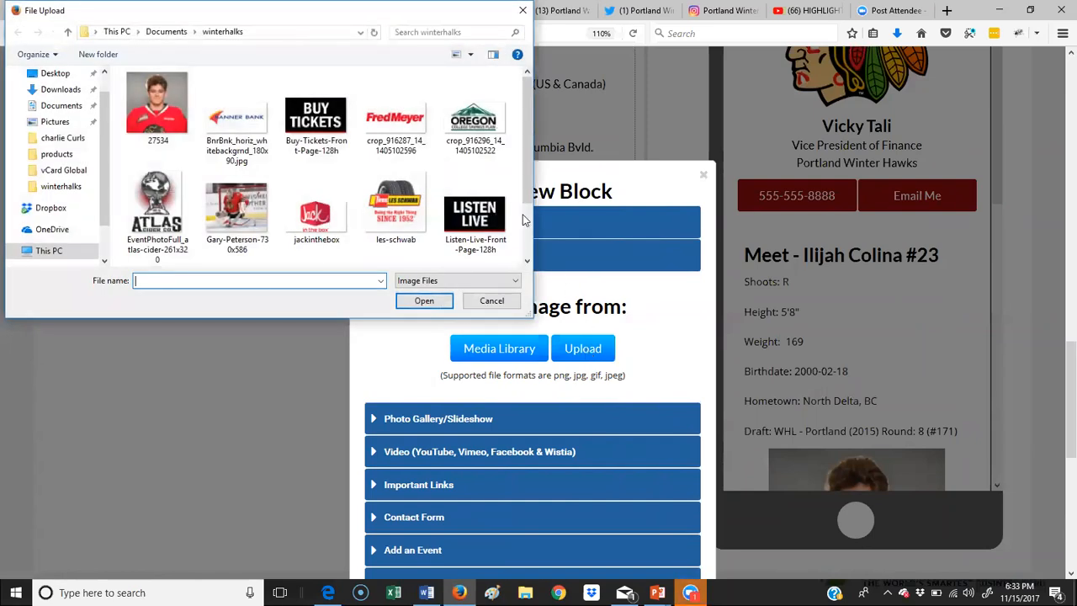
click(408, 215)
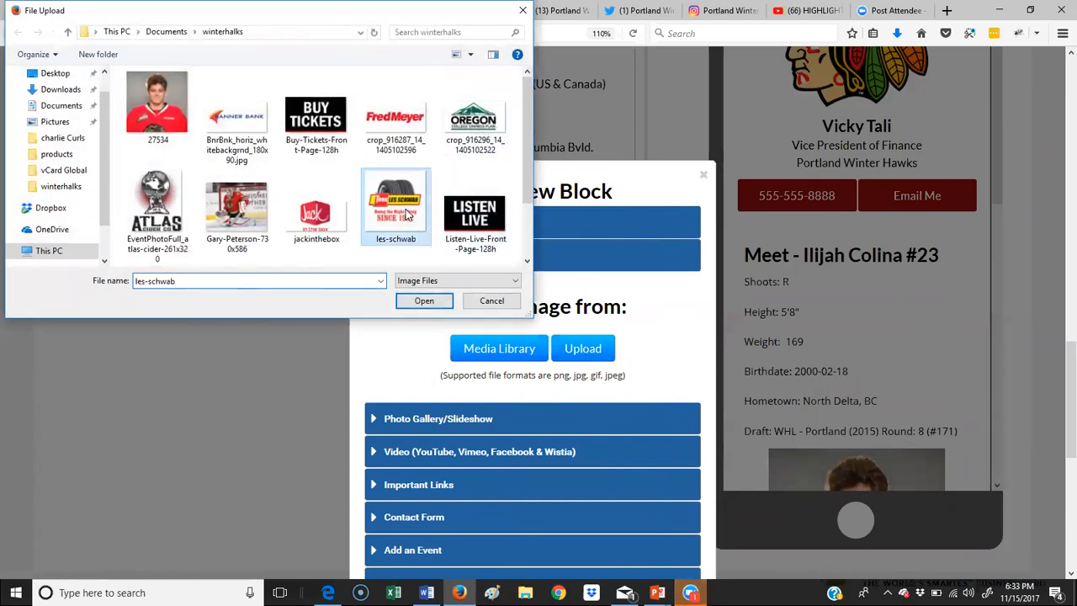
click(424, 301)
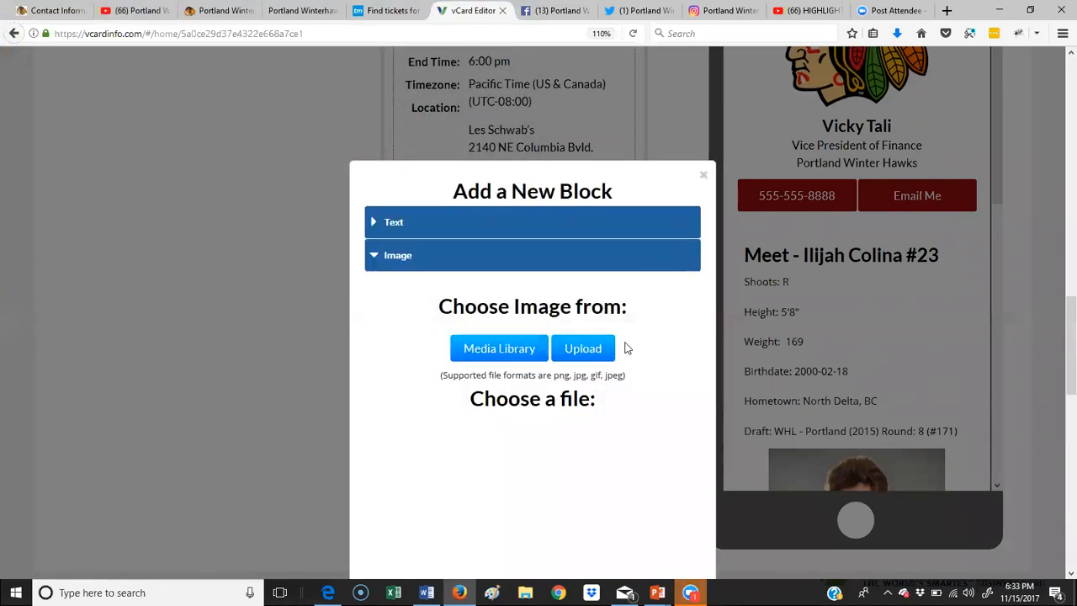
scroll(636, 357, down, 5)
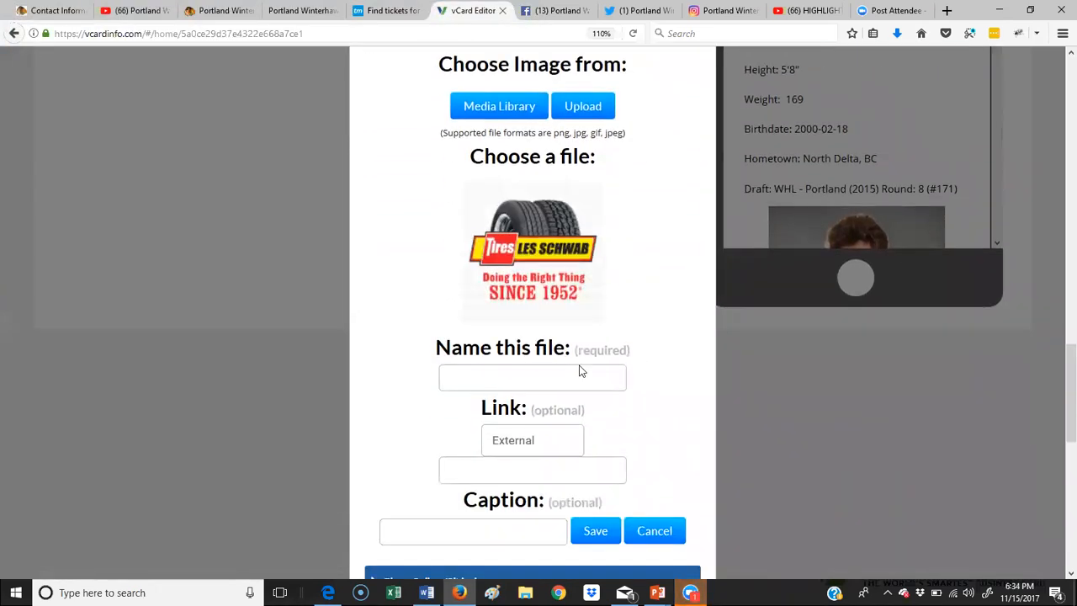
click(548, 377)
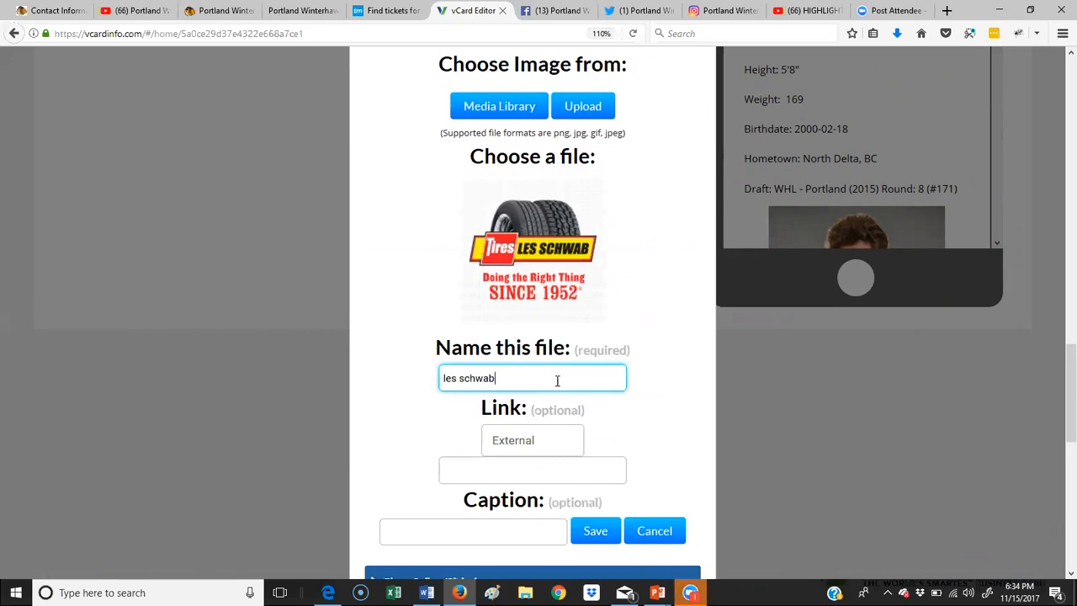
scroll(538, 354, down, 3)
click(511, 305)
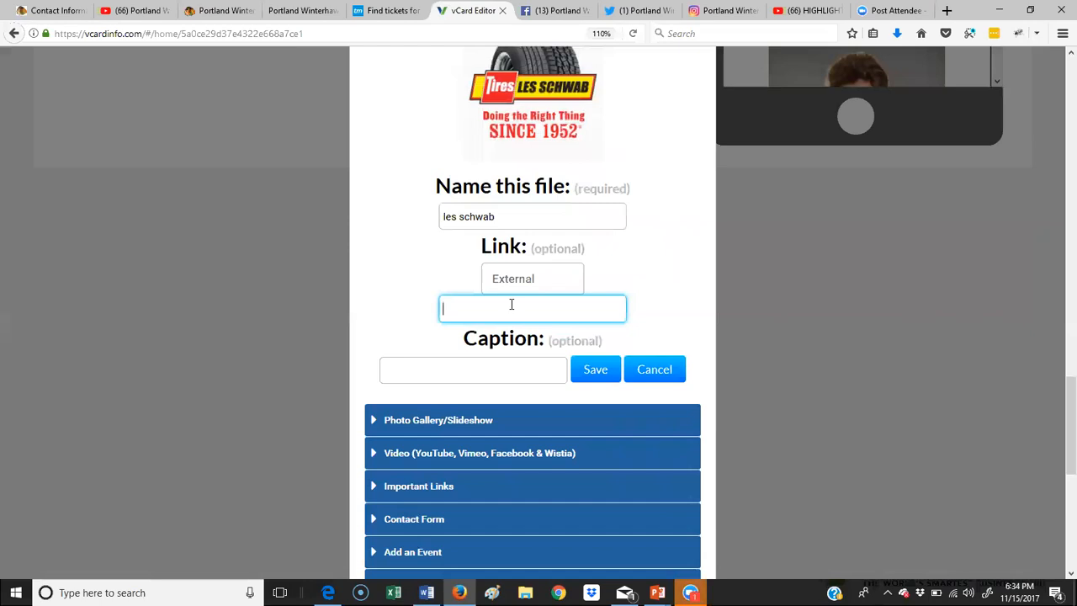
text(http)
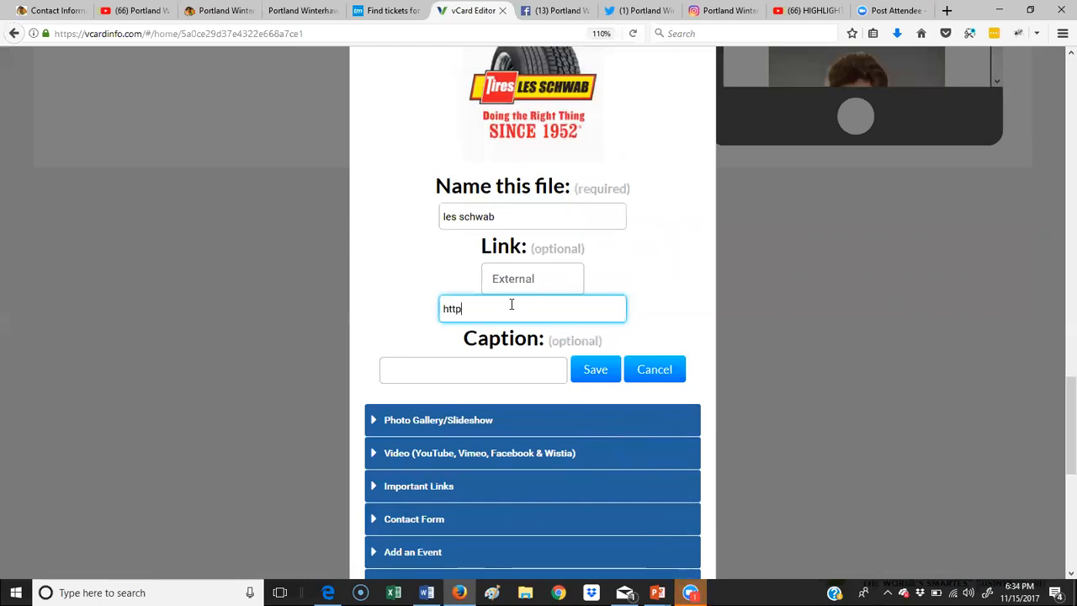
click(559, 284)
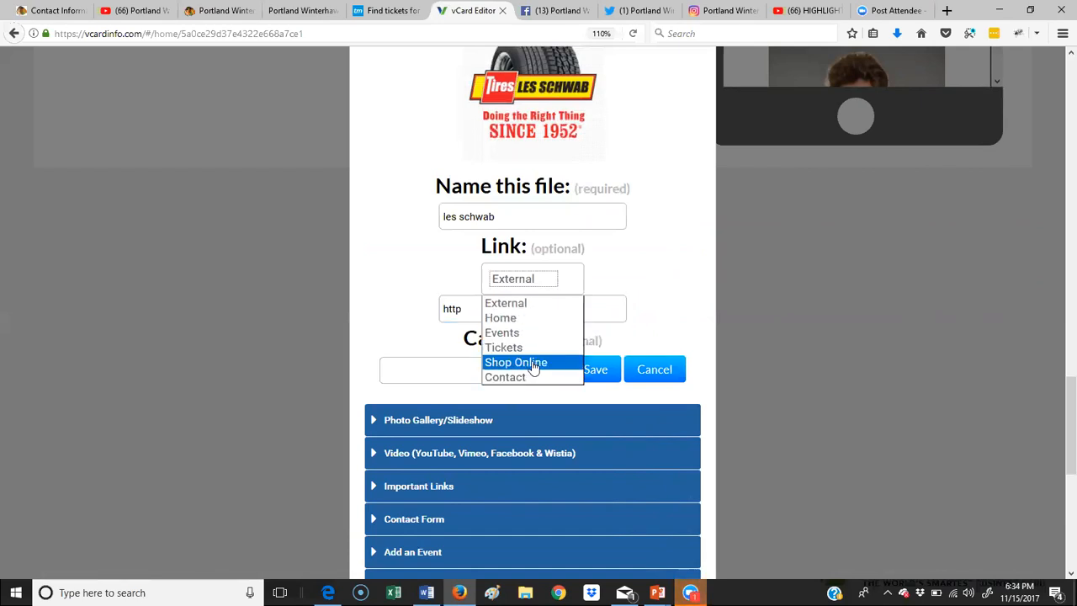
click(519, 302)
click(480, 313)
text(://le)
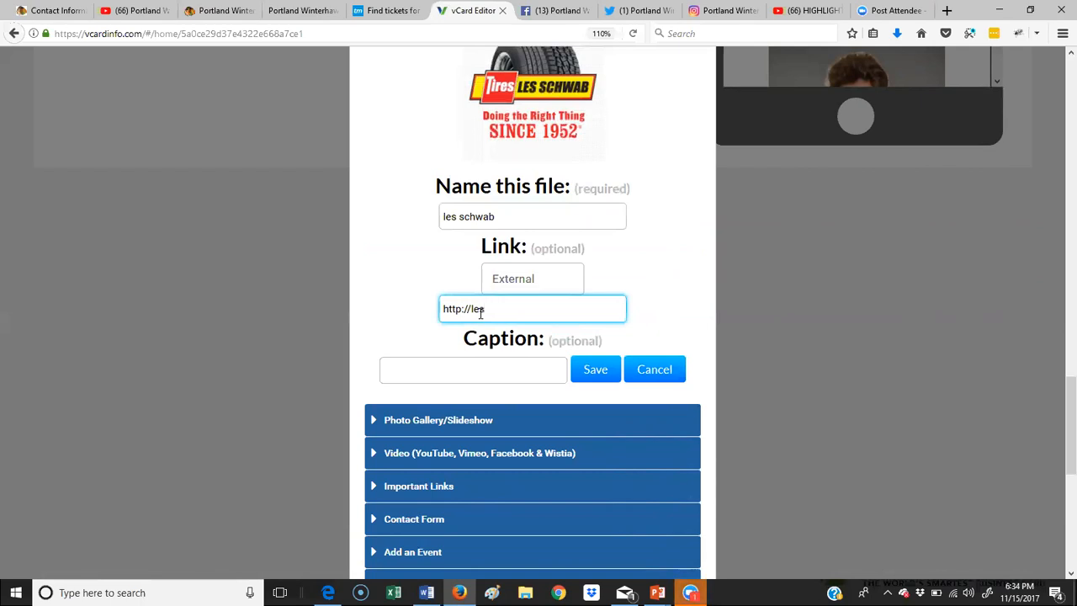
text(sschwab.com)
click(480, 313)
text(s)
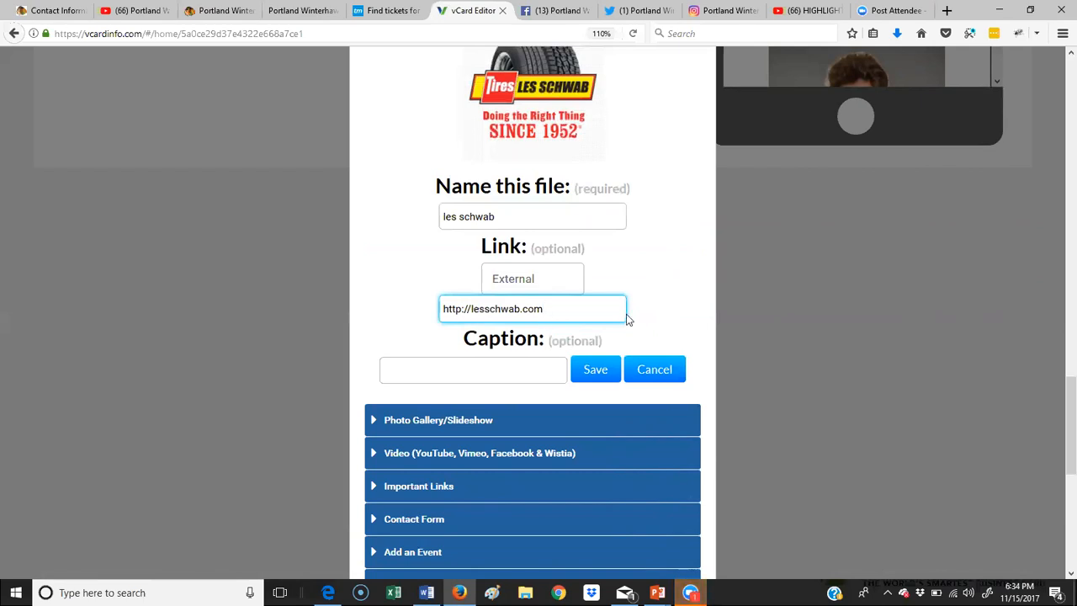
click(528, 373)
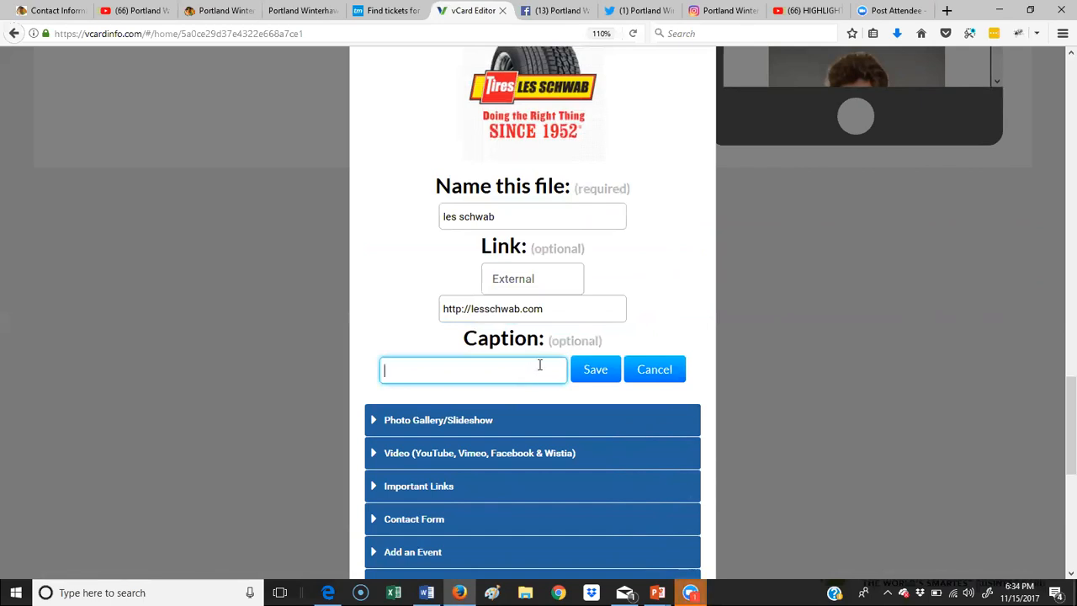
click(599, 370)
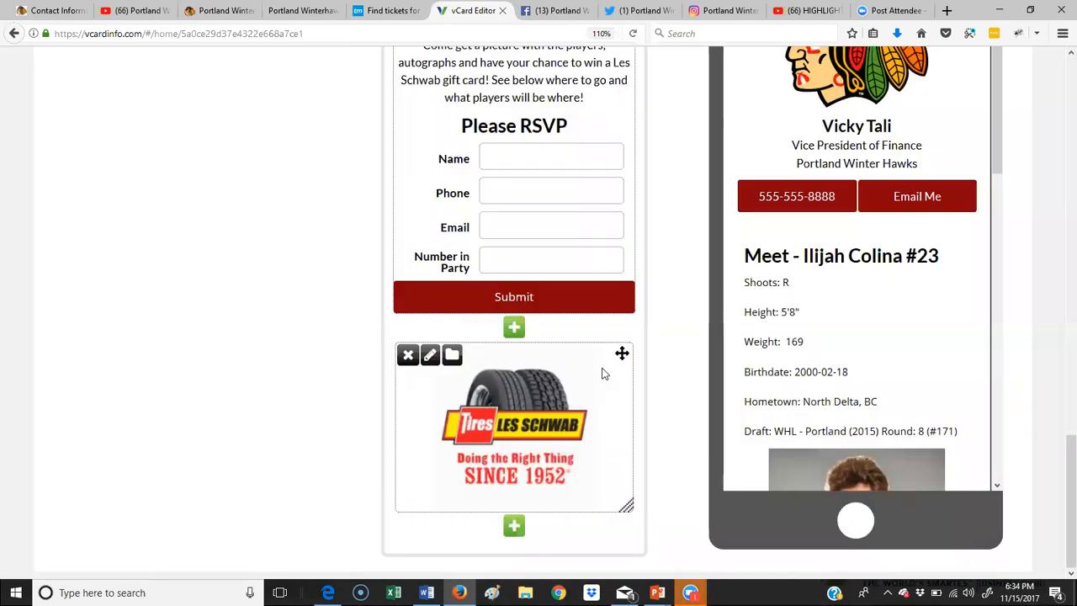
Step: Shorten the Les Schwab logo block beneath the RSVP form slightly, checking the phone preview
scroll(895, 289, up, 1)
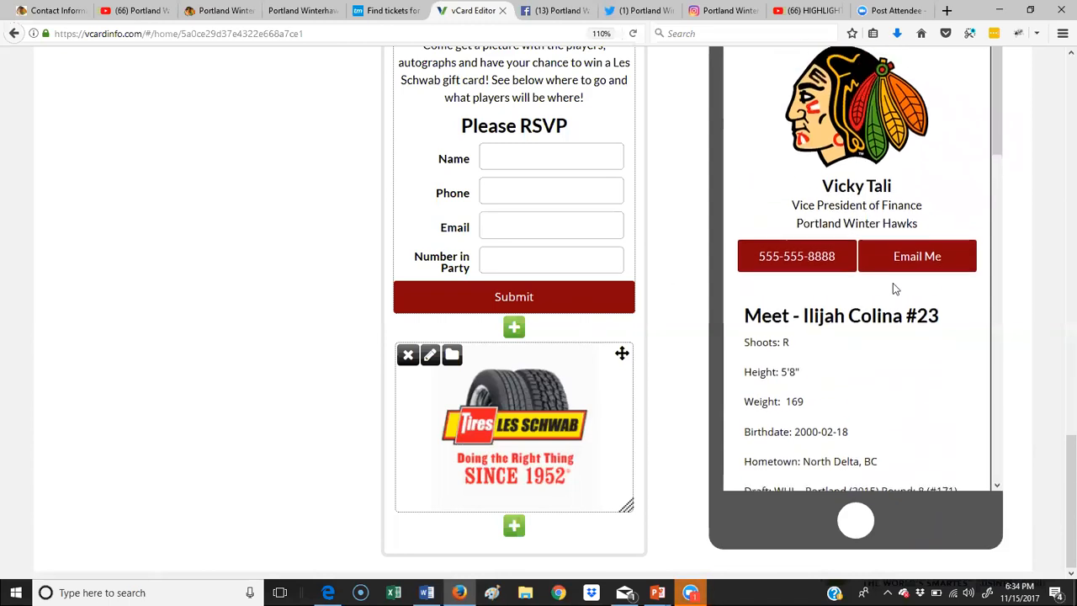
scroll(893, 282, down, 5)
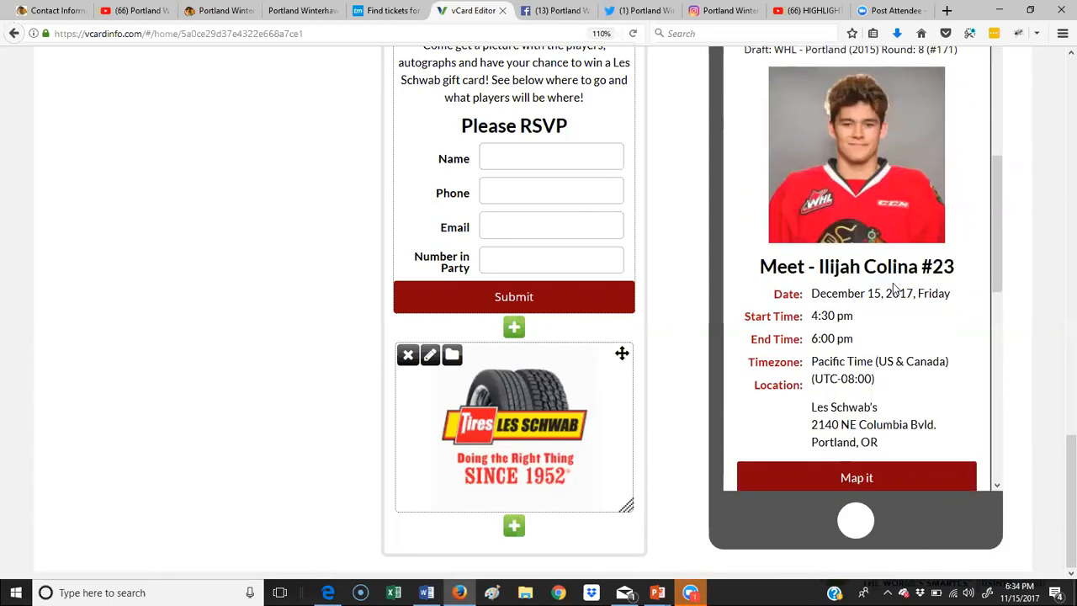
scroll(894, 289, down, 4)
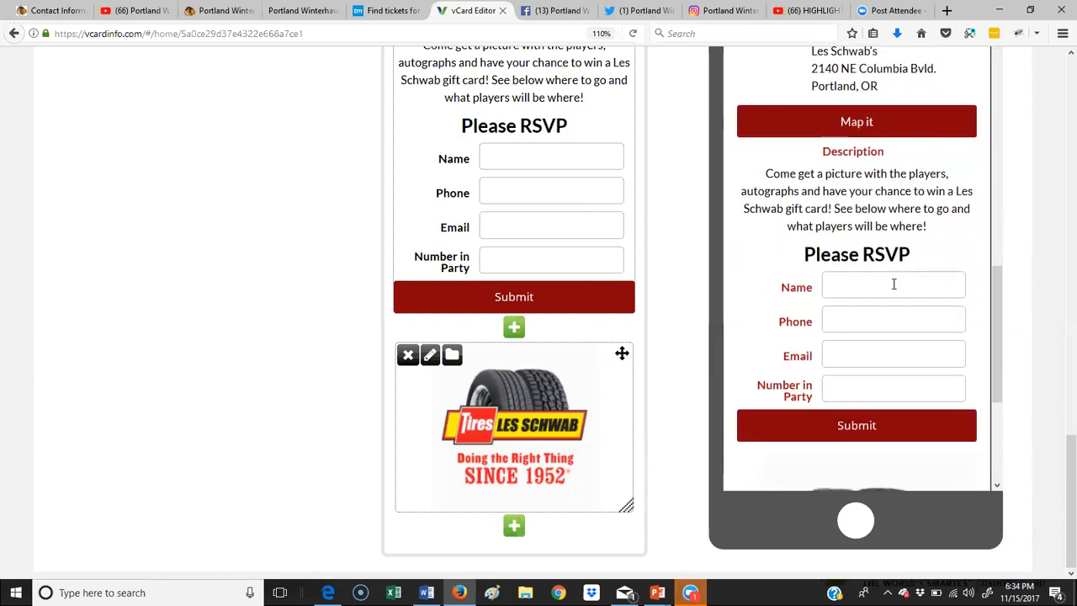
scroll(894, 286, down, 3)
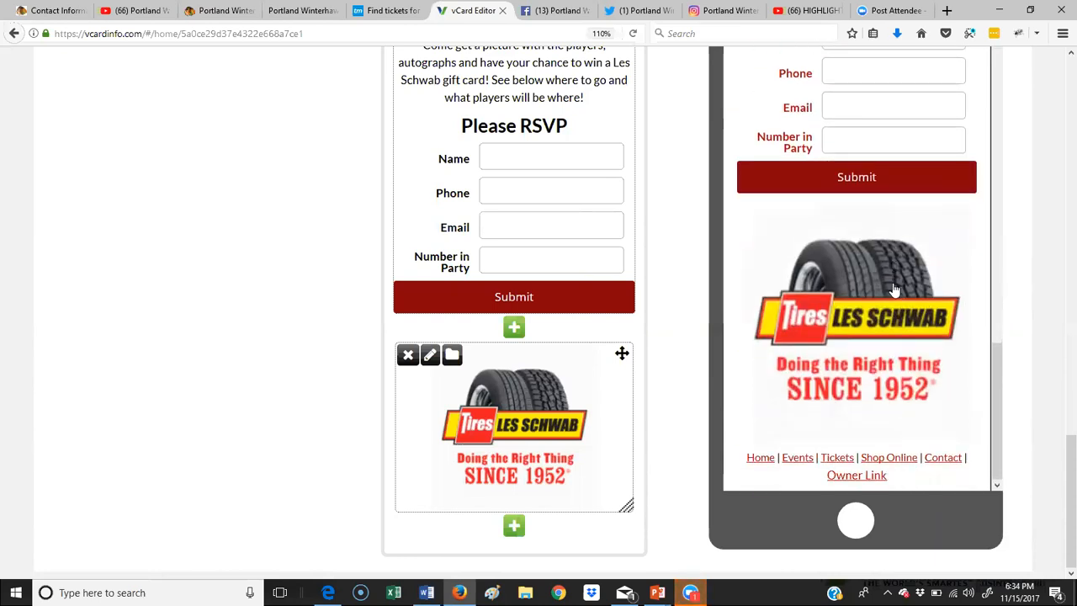
drag(626, 510, 625, 505)
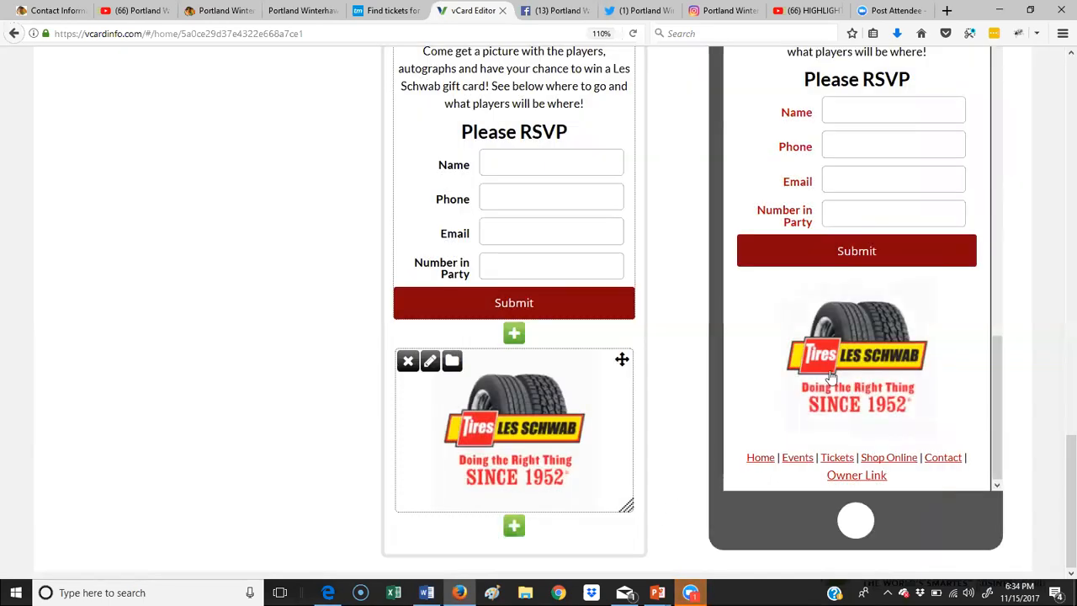
scroll(839, 375, up, 10)
scroll(839, 374, up, 5)
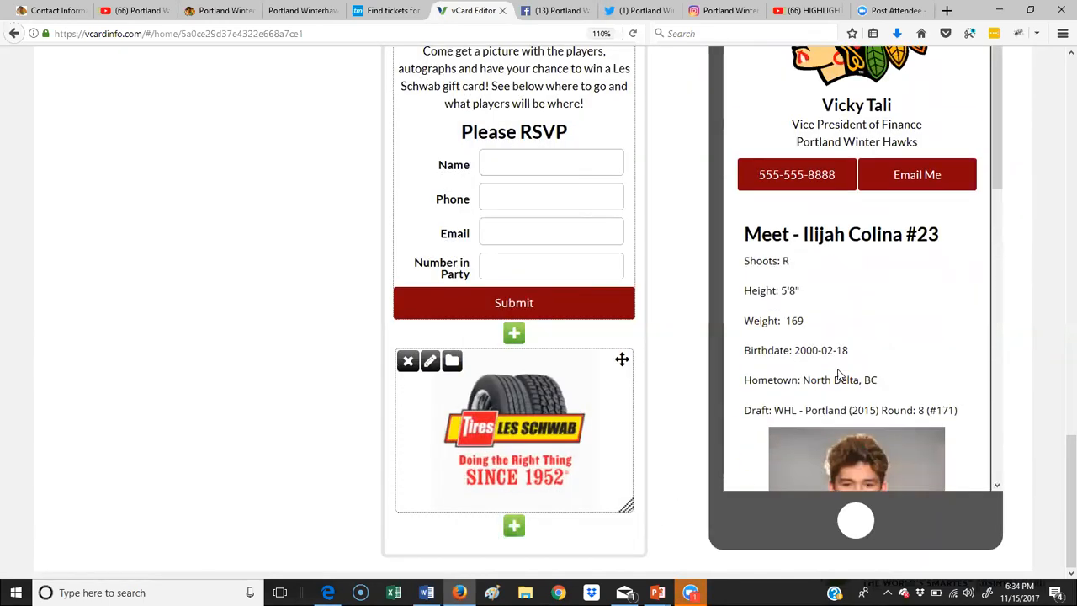
scroll(838, 375, up, 1)
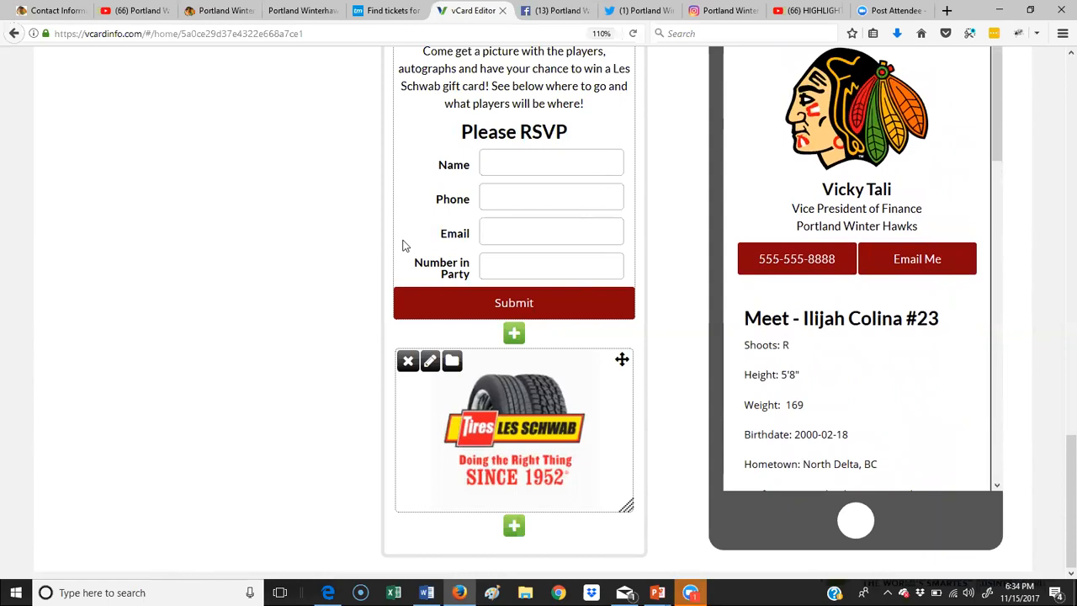
scroll(403, 245, up, 7)
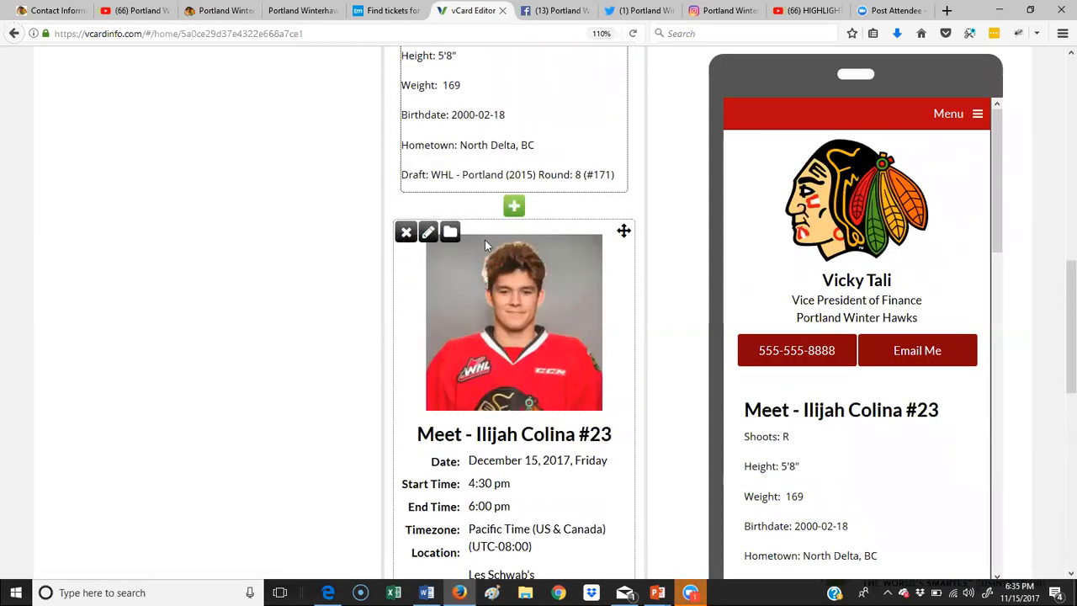
scroll(487, 242, up, 3)
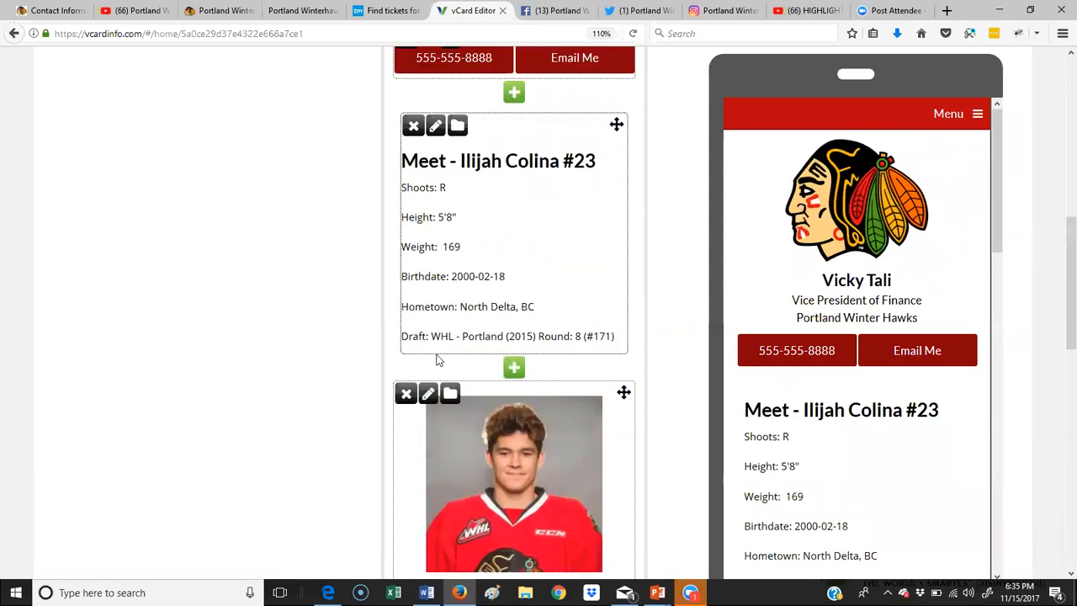
click(428, 396)
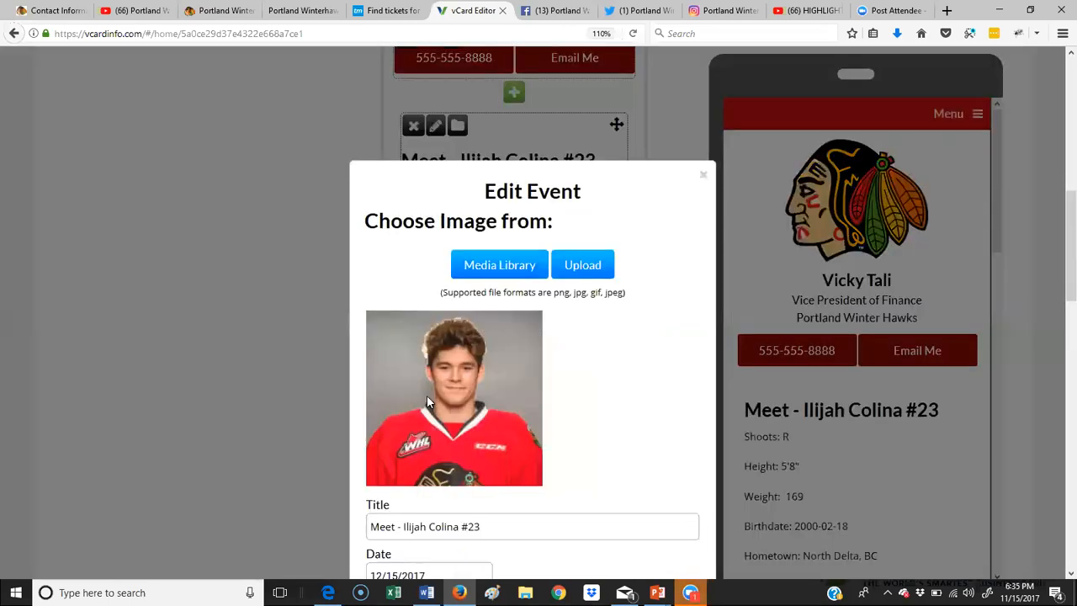
scroll(601, 309, down, 3)
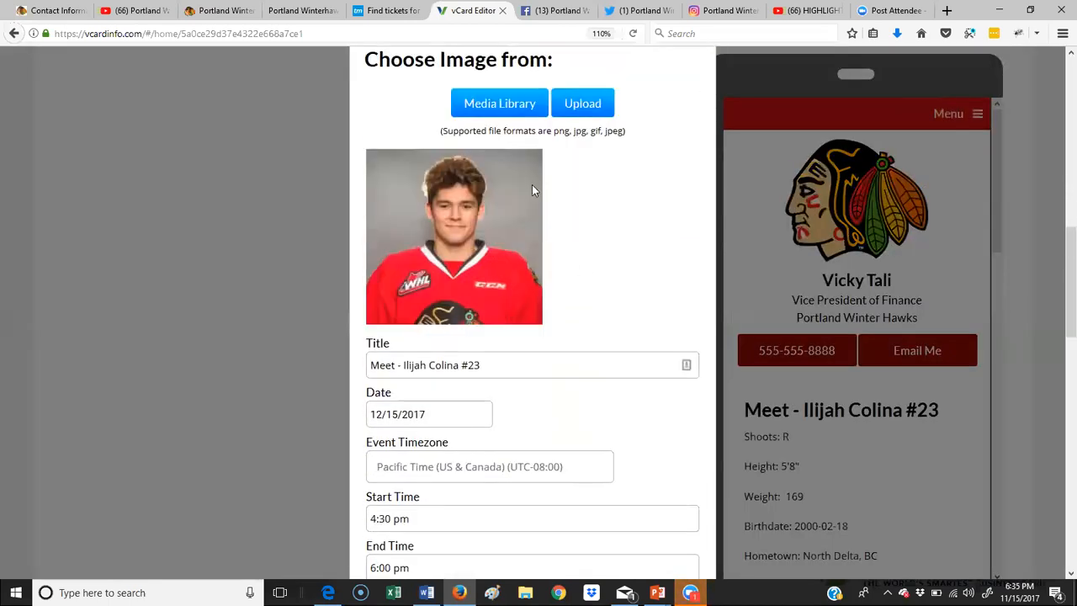
click(507, 102)
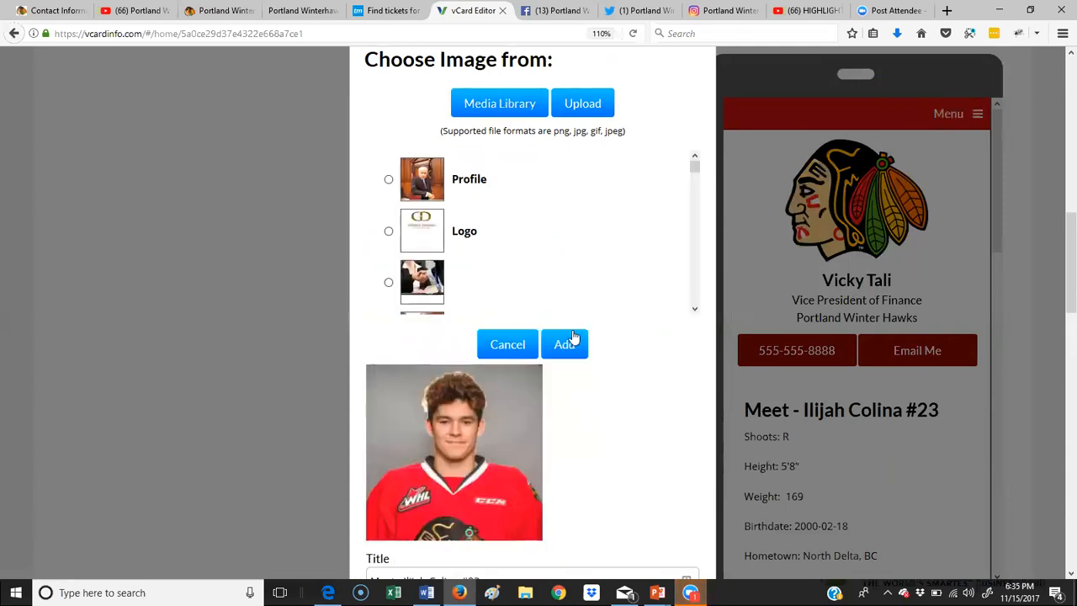
click(509, 354)
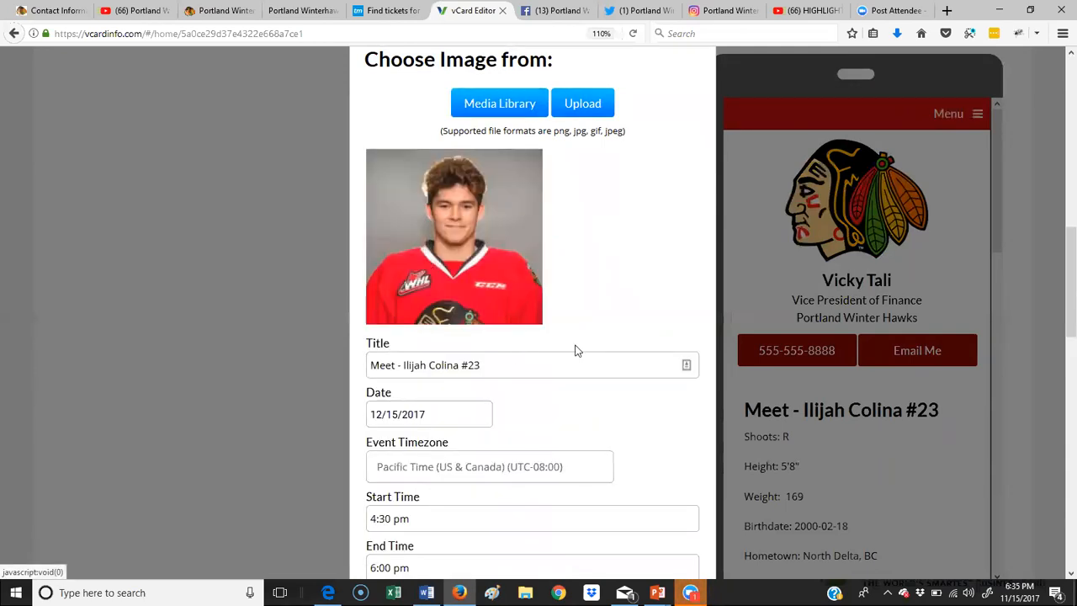
scroll(575, 348, down, 2)
scroll(575, 345, down, 4)
scroll(575, 345, up, 10)
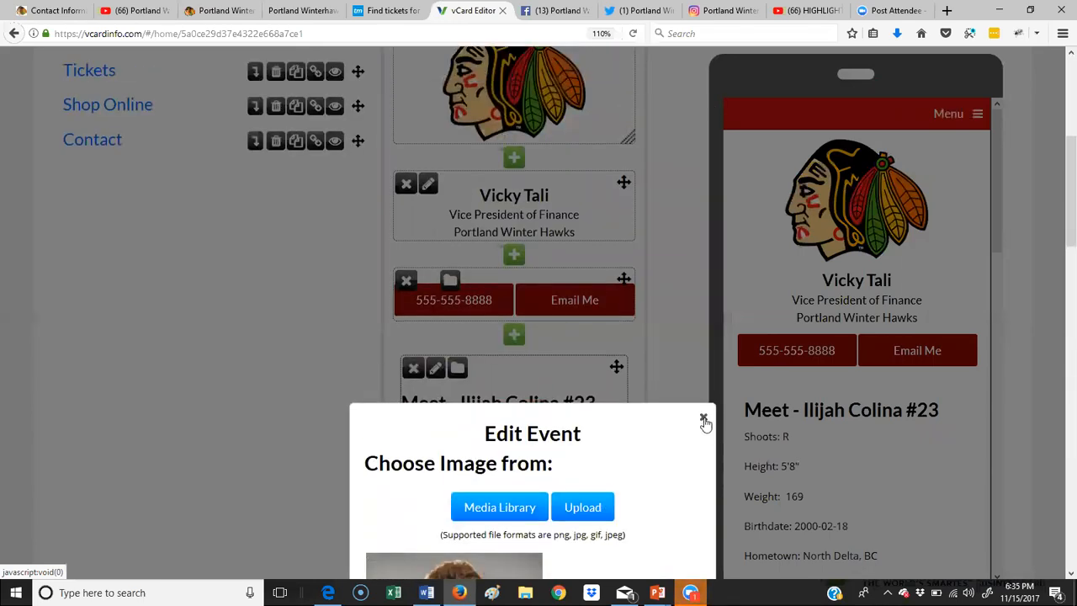
click(703, 418)
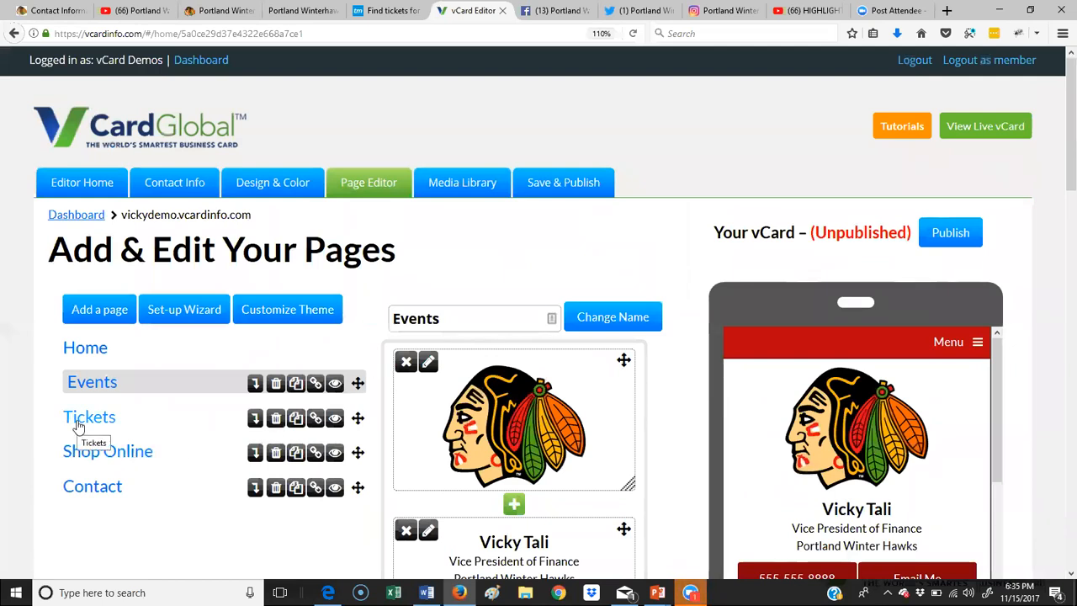
Step: Open the Home page and scroll to its highlights video and social media icons
click(93, 350)
scroll(547, 384, down, 6)
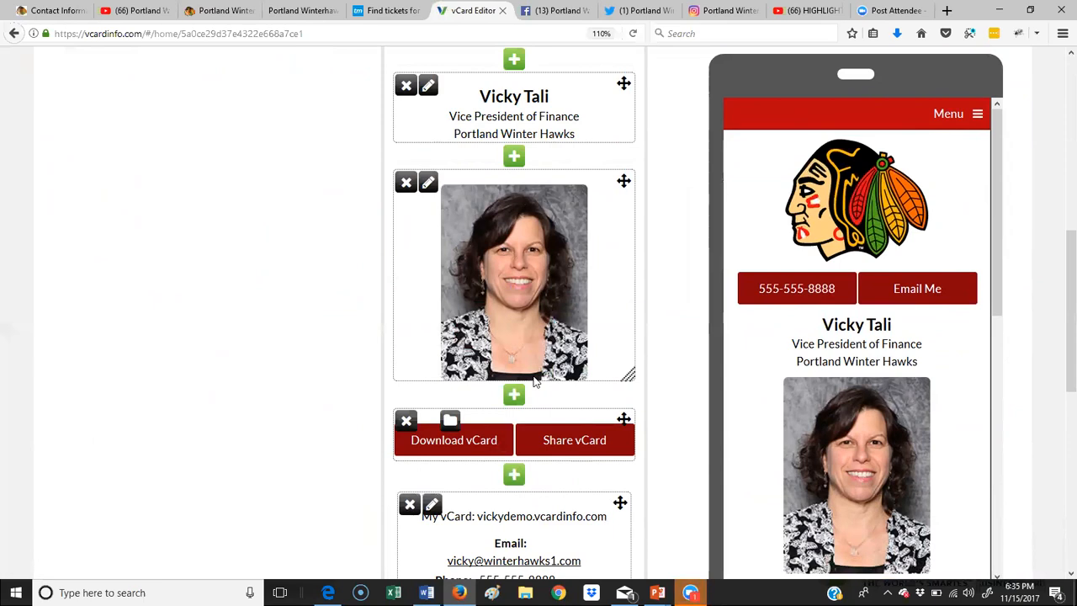
scroll(533, 381, down, 10)
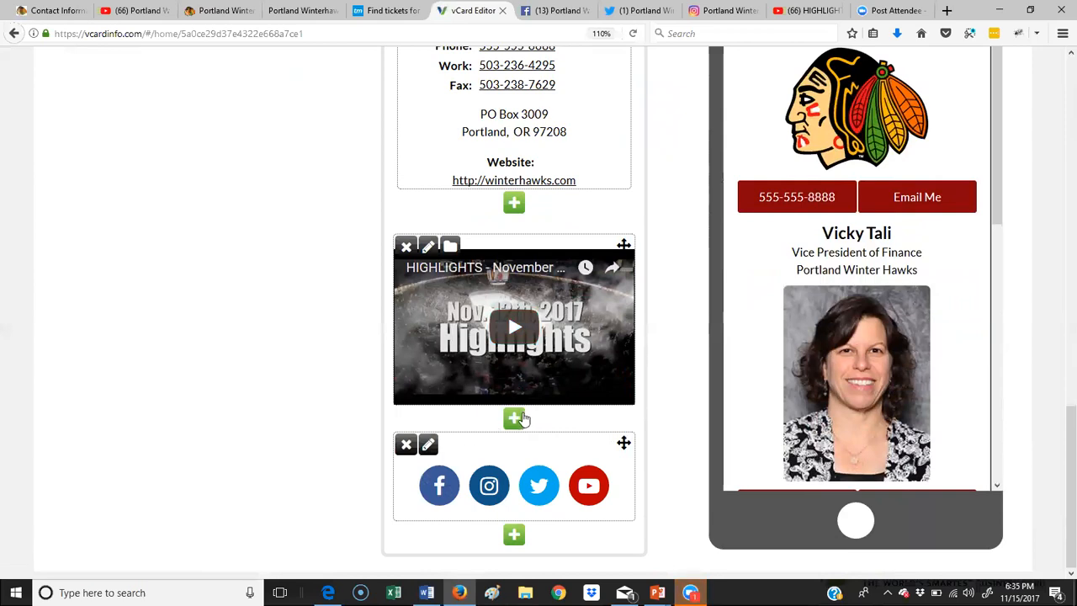
Step: Add an image block below the highlights video and upload the Buy-Tickets-Front-Page-128h image
click(514, 418)
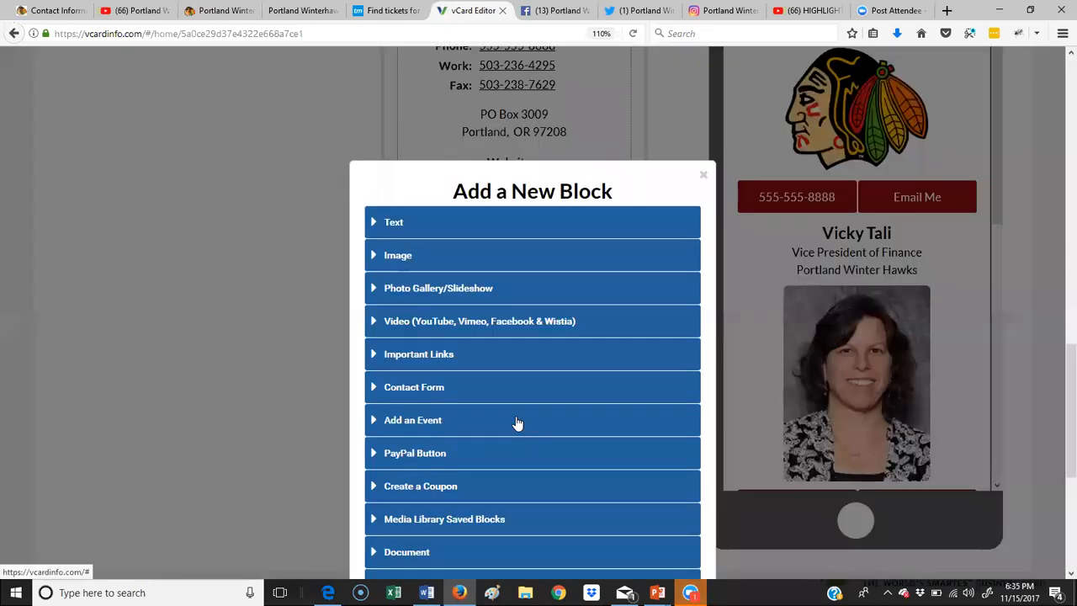
click(393, 254)
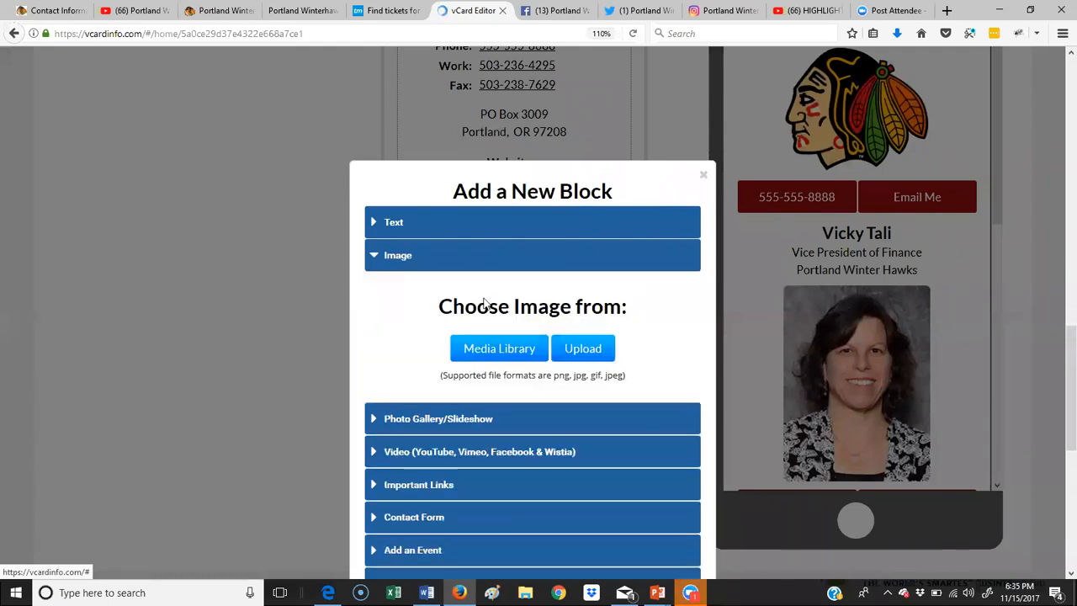
click(566, 352)
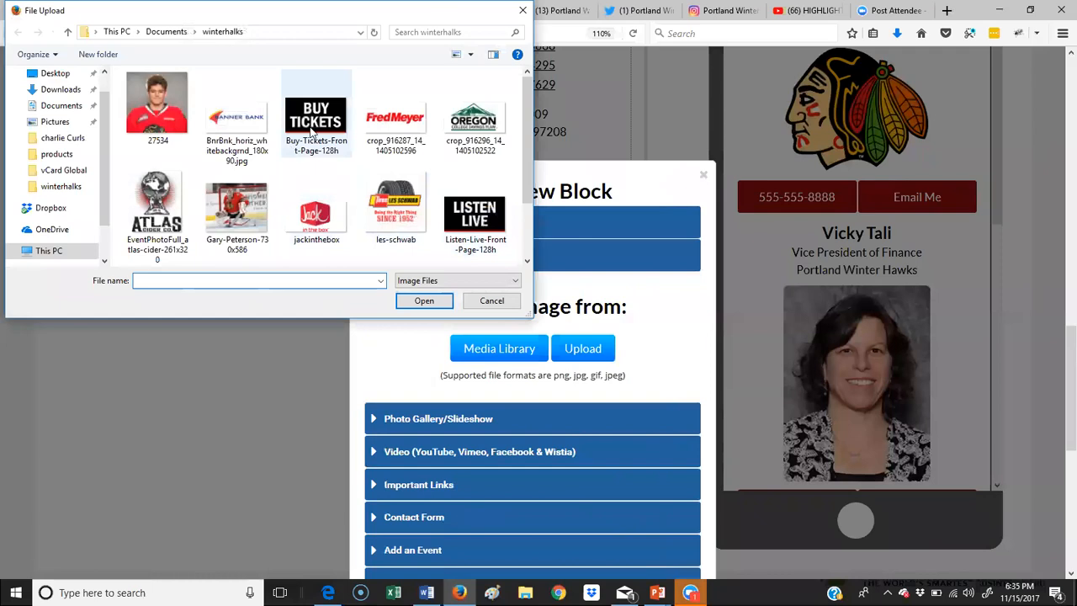
click(332, 122)
click(424, 300)
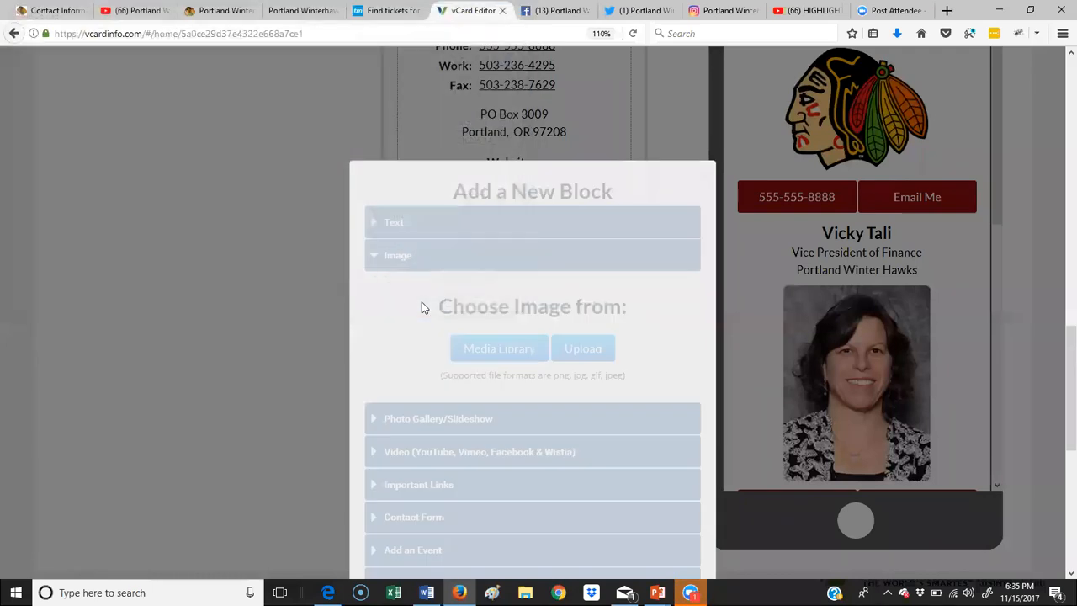
scroll(631, 366, down, 4)
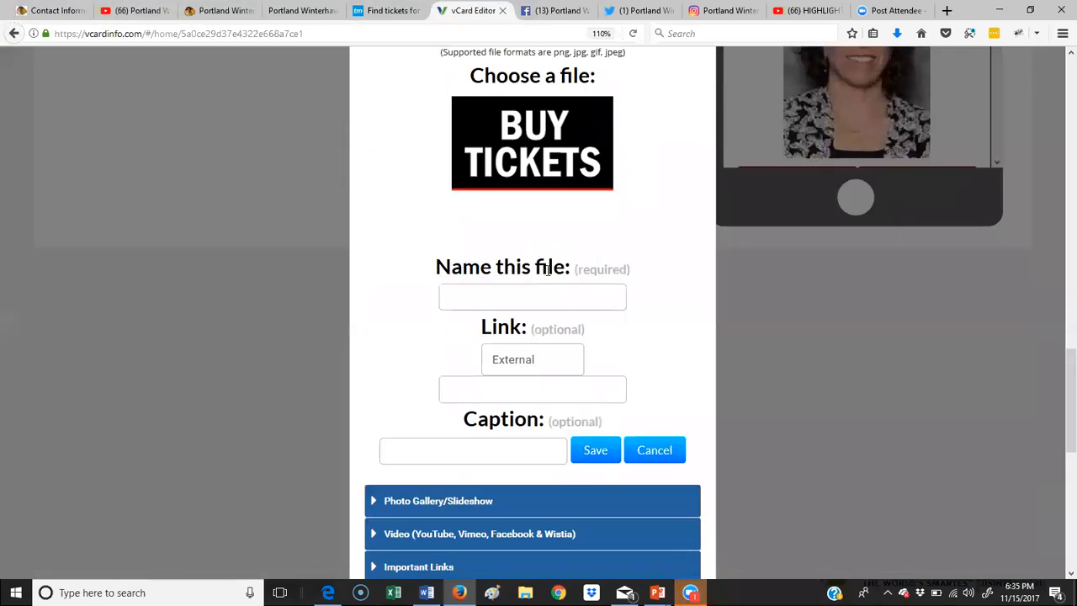
Step: Name it 'buy tickets', paste the copied Ticketmaster ticket page as its link, and save
click(521, 294)
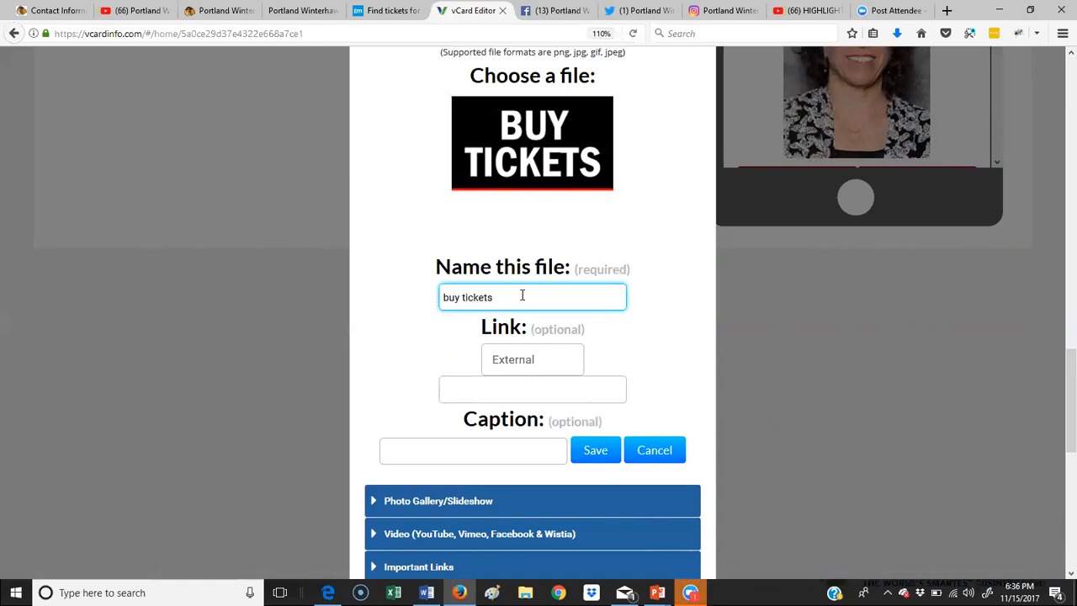
click(555, 384)
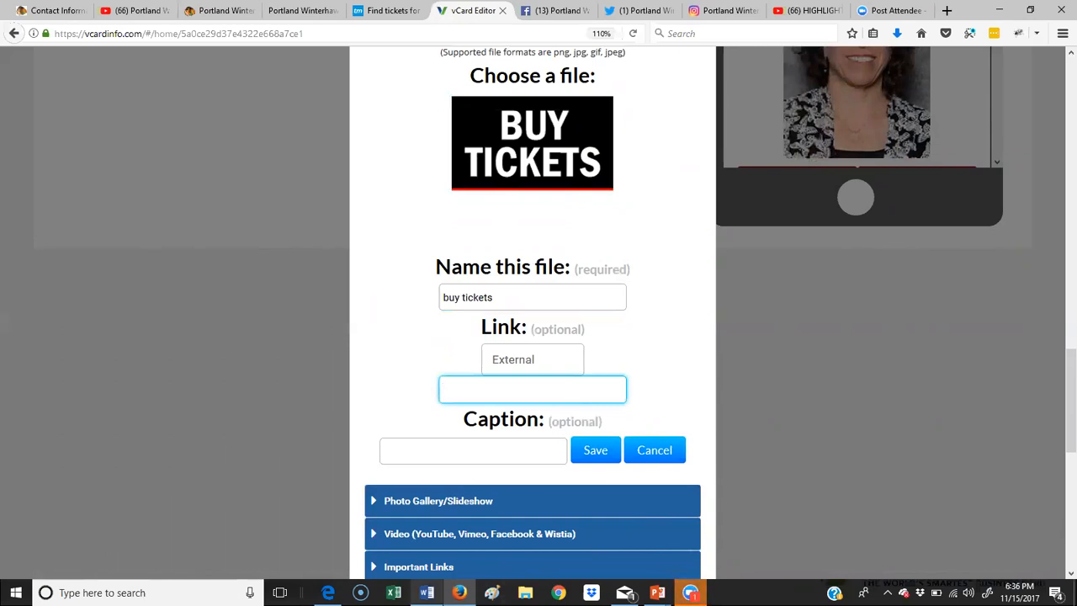
click(380, 12)
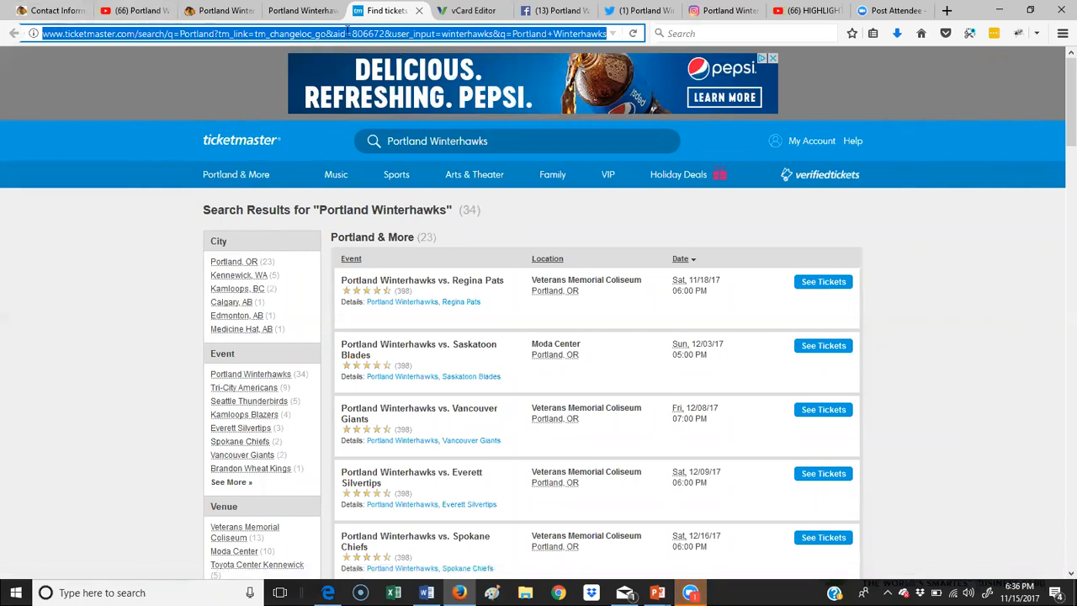
click(469, 10)
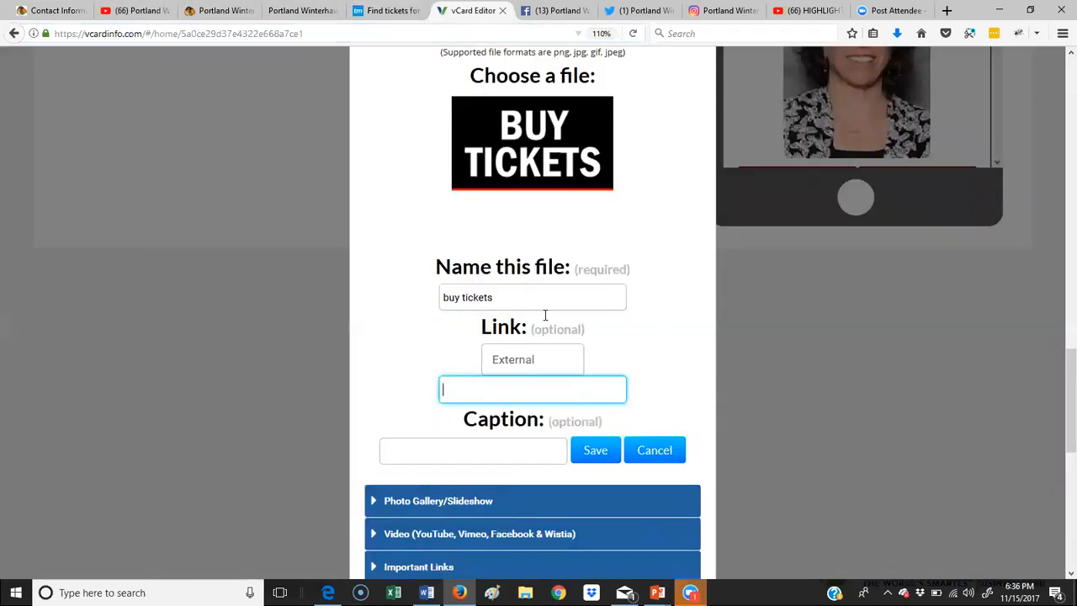
key(ctrl+v)
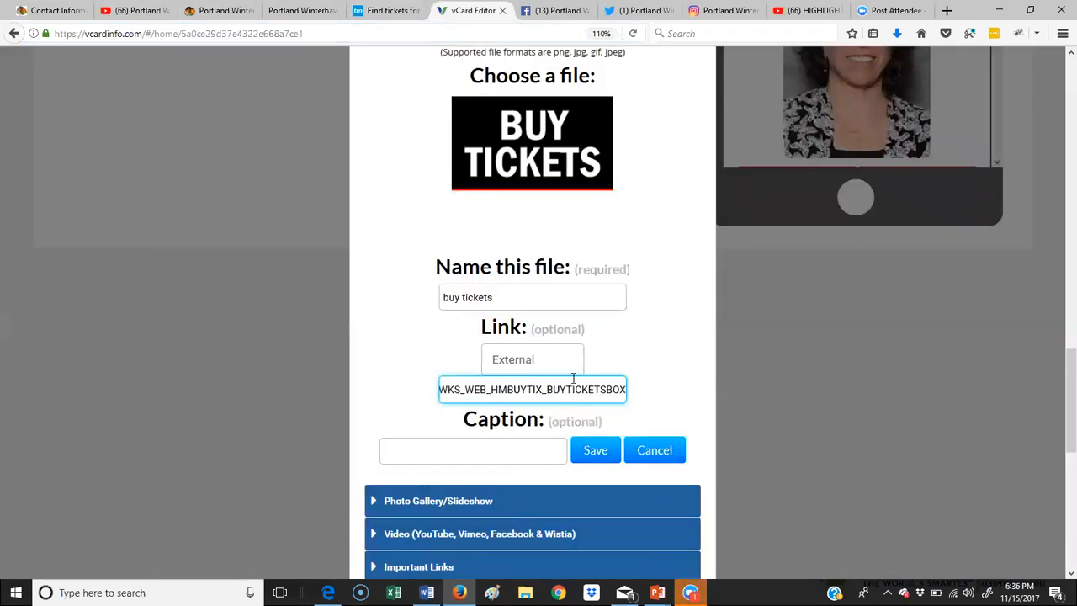
click(593, 456)
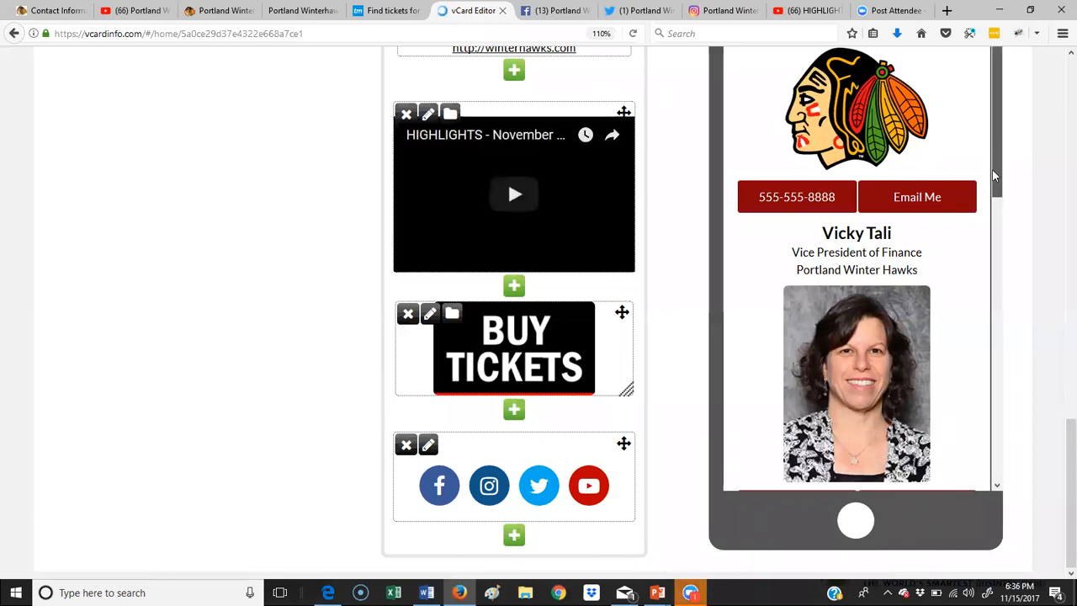
Step: Enlarge the BUY TICKETS image on the card
scroll(1001, 313, down, 5)
scroll(1001, 312, down, 5)
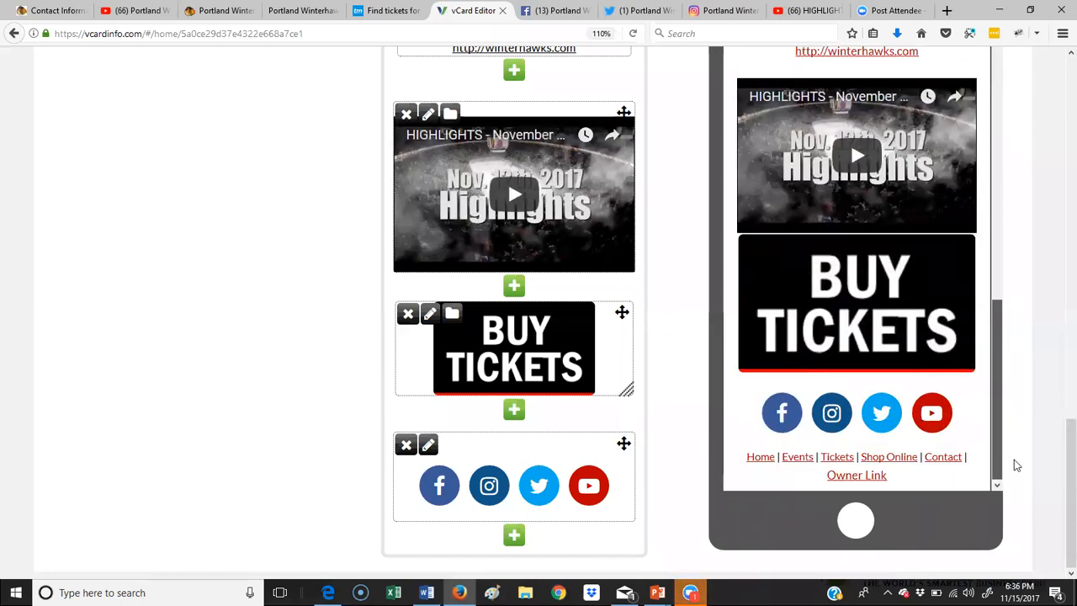
drag(628, 390, 675, 441)
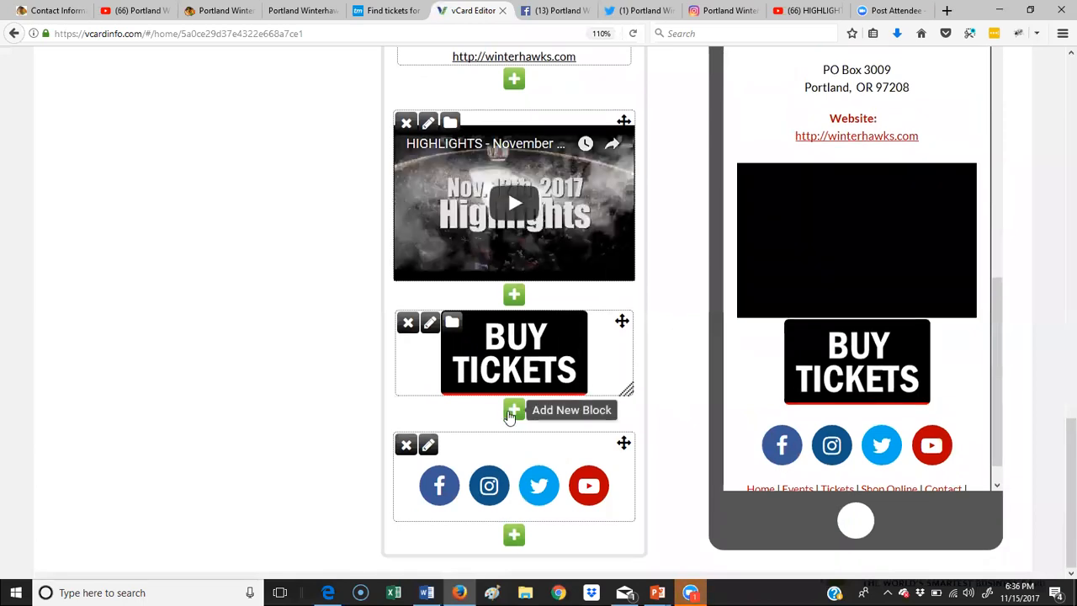
Step: Add an image block below BUY TICKETS and upload the Listen-Live-Front-Page-128h image
click(512, 410)
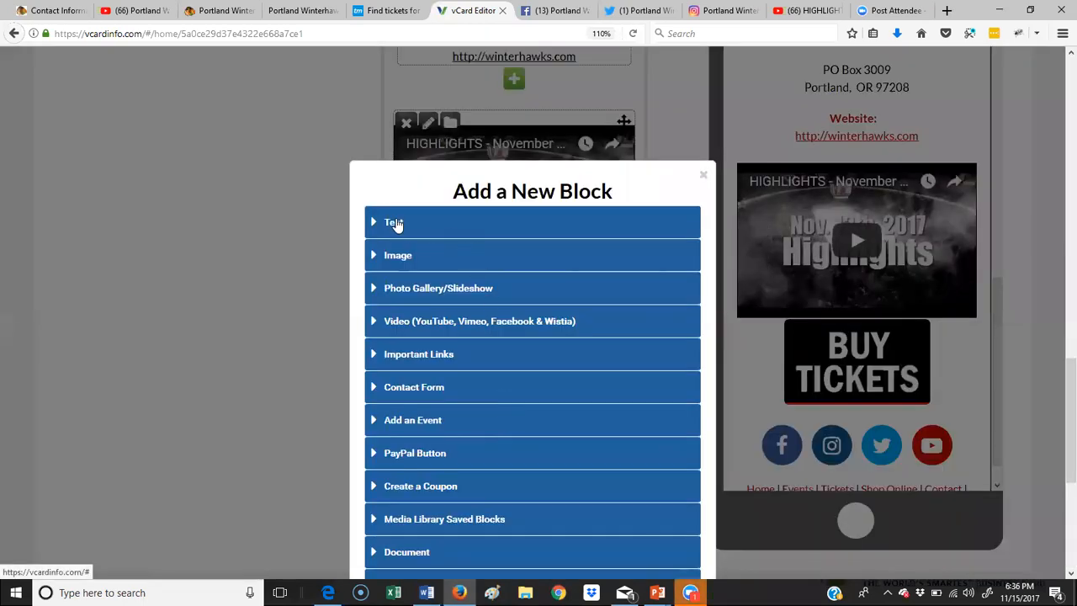
click(404, 262)
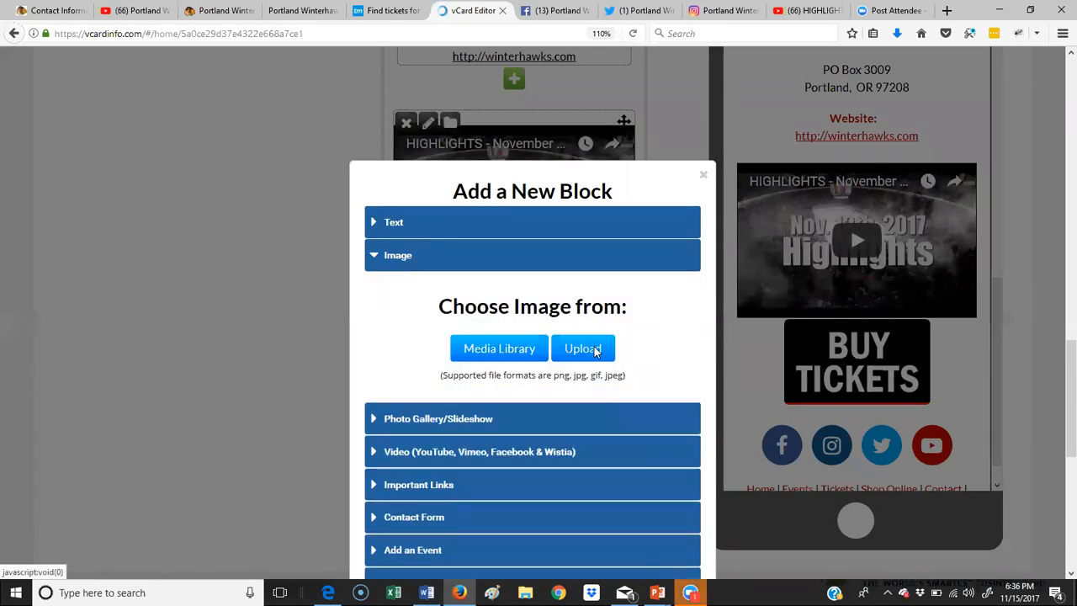
click(595, 351)
click(482, 217)
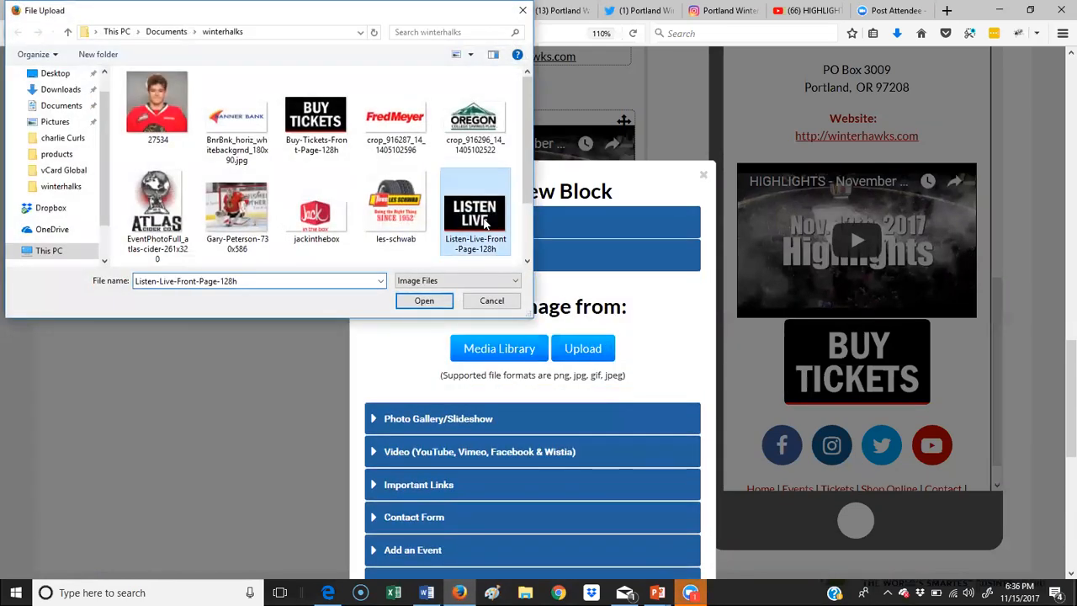
click(445, 304)
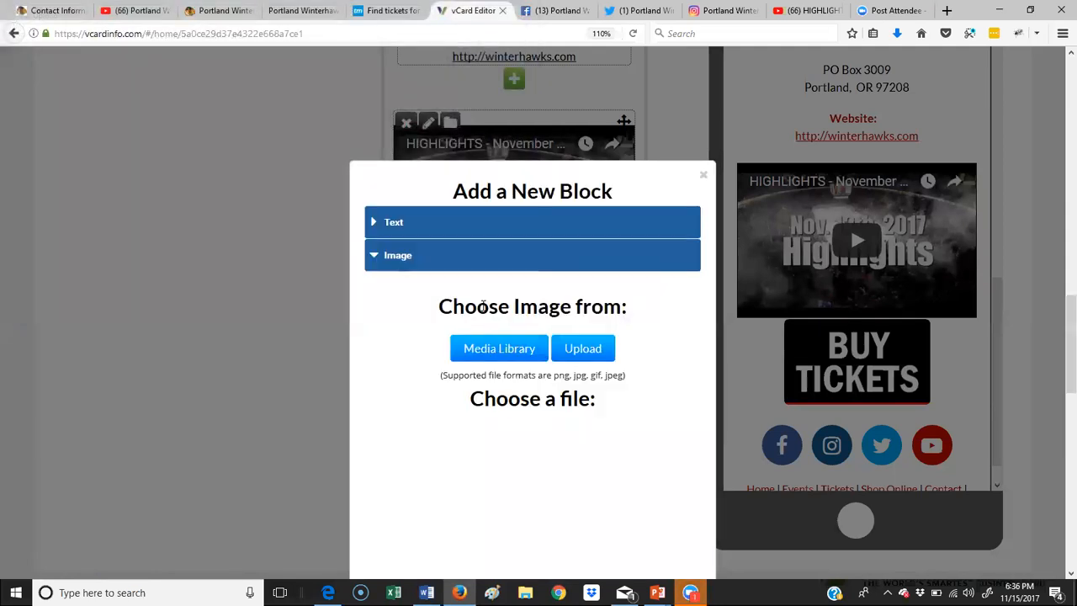
scroll(561, 306, down, 5)
click(542, 218)
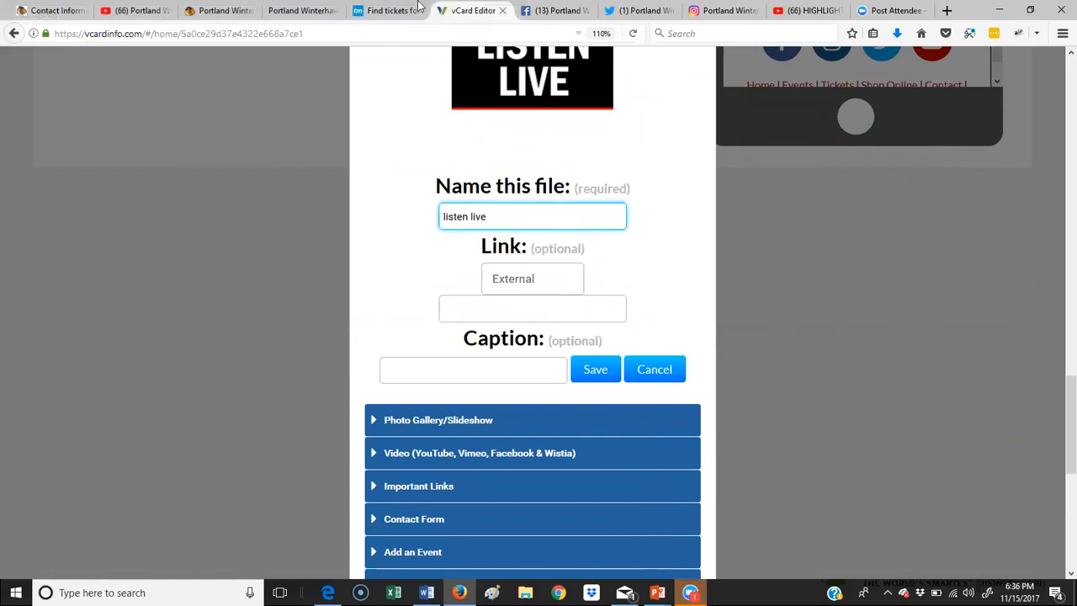
click(221, 11)
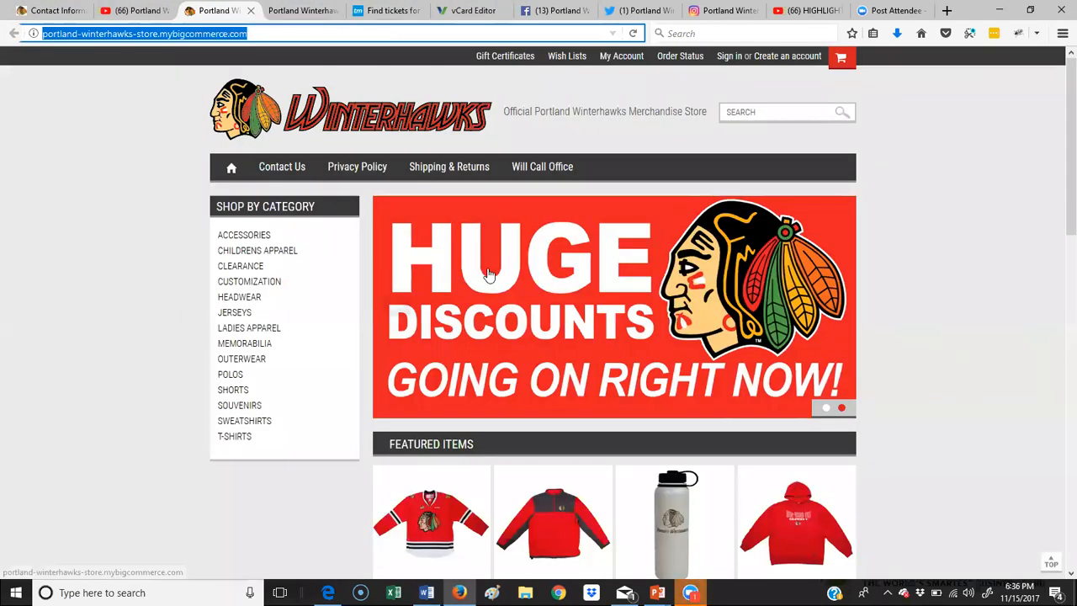
click(53, 11)
click(14, 34)
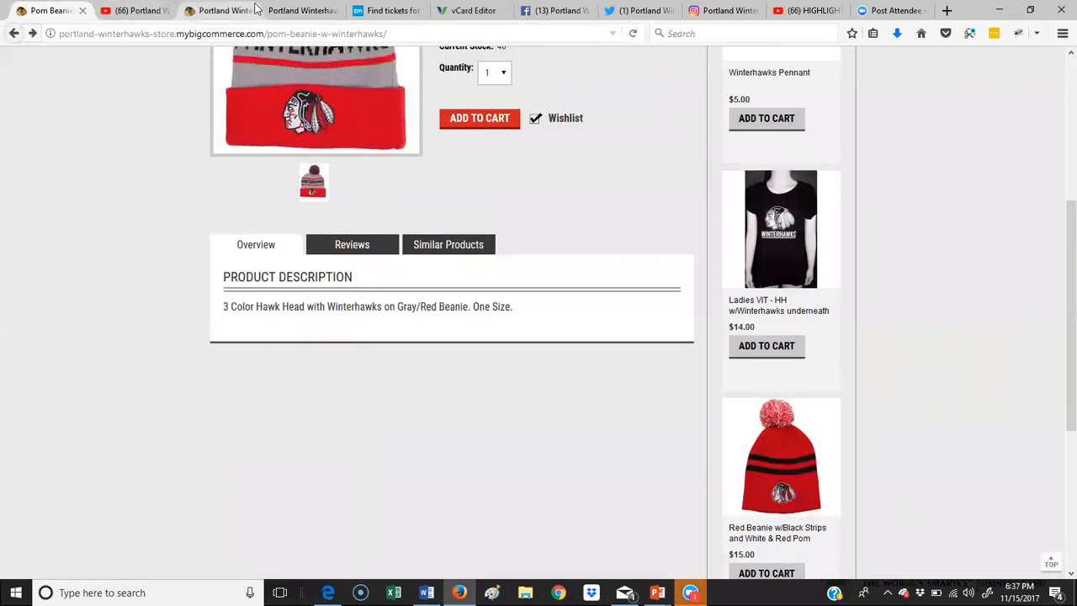
click(301, 10)
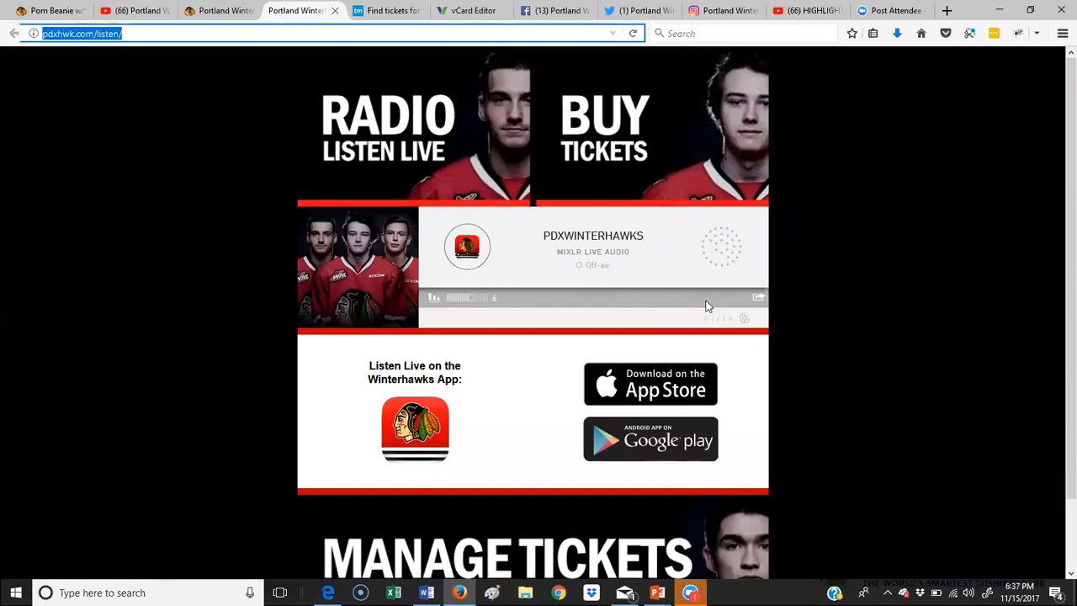
drag(155, 36, 8, 34)
right_click(61, 34)
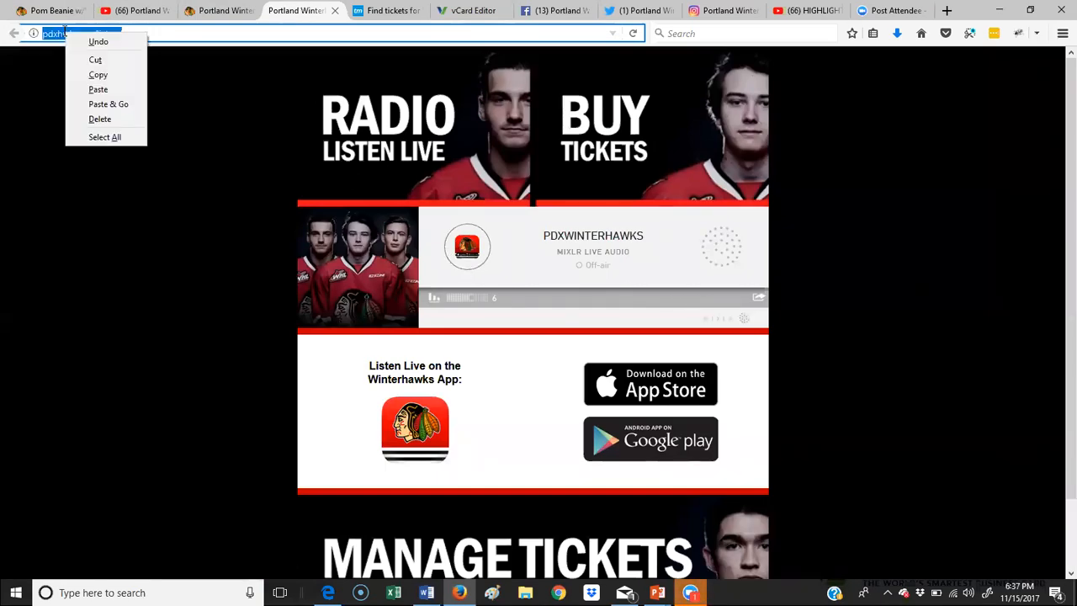
click(98, 74)
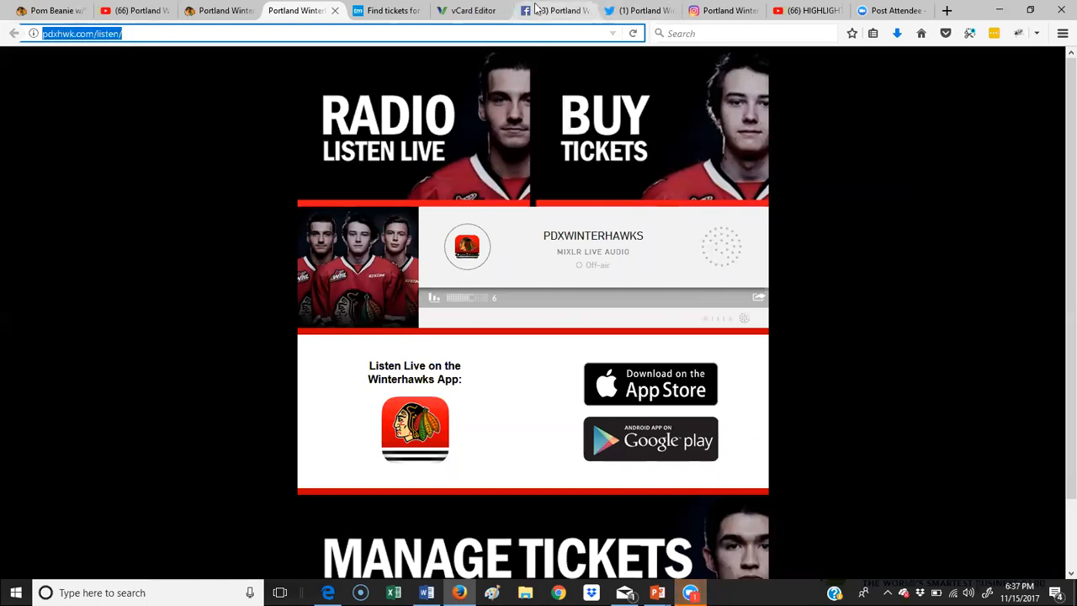
Step: Paste that listen address into the image's link field and save the LISTEN LIVE block
click(471, 10)
click(512, 310)
right_click(508, 311)
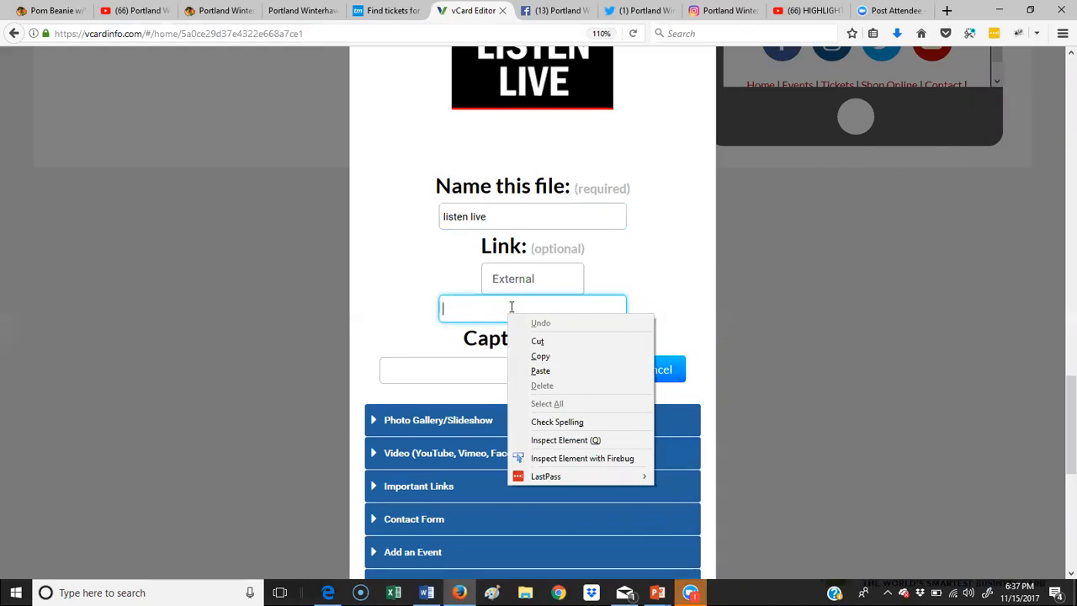
click(565, 370)
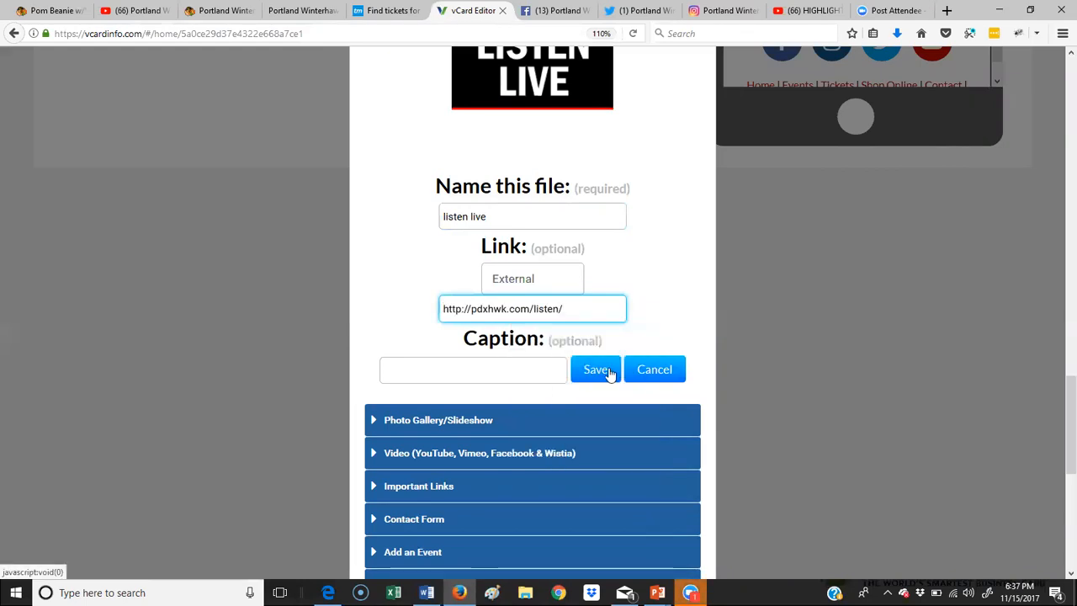
click(595, 370)
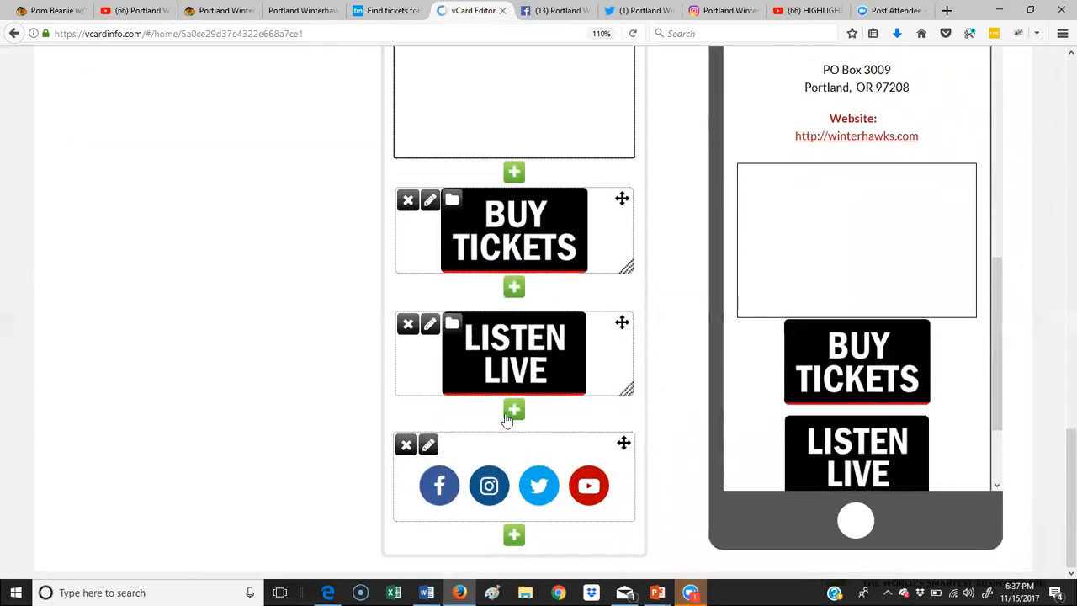
Step: Dismiss the extra new image block, then move LISTEN LIVE directly above BUY TICKETS
click(511, 414)
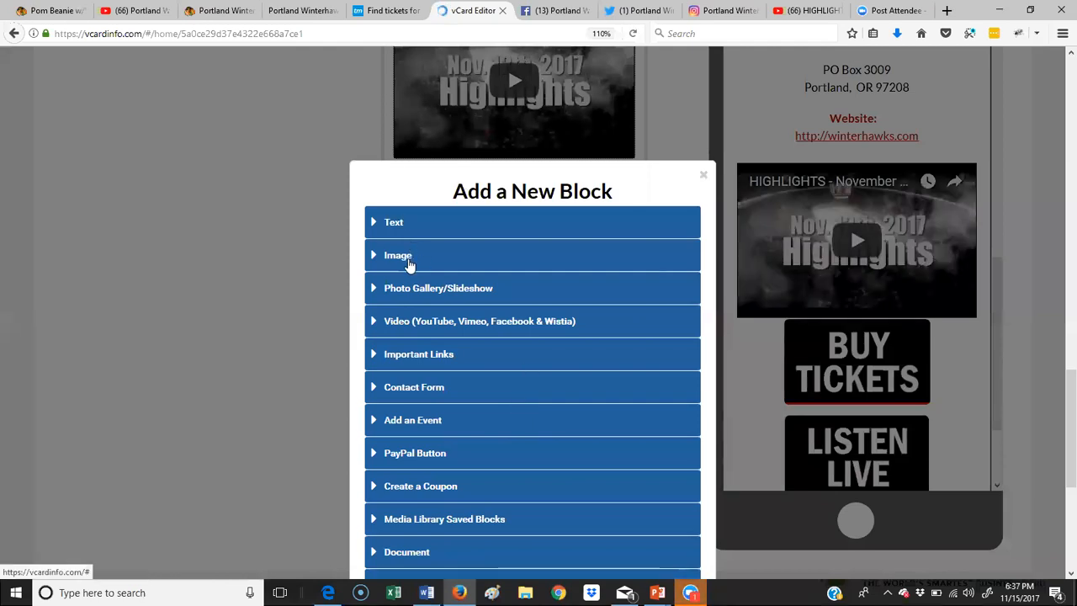
click(374, 260)
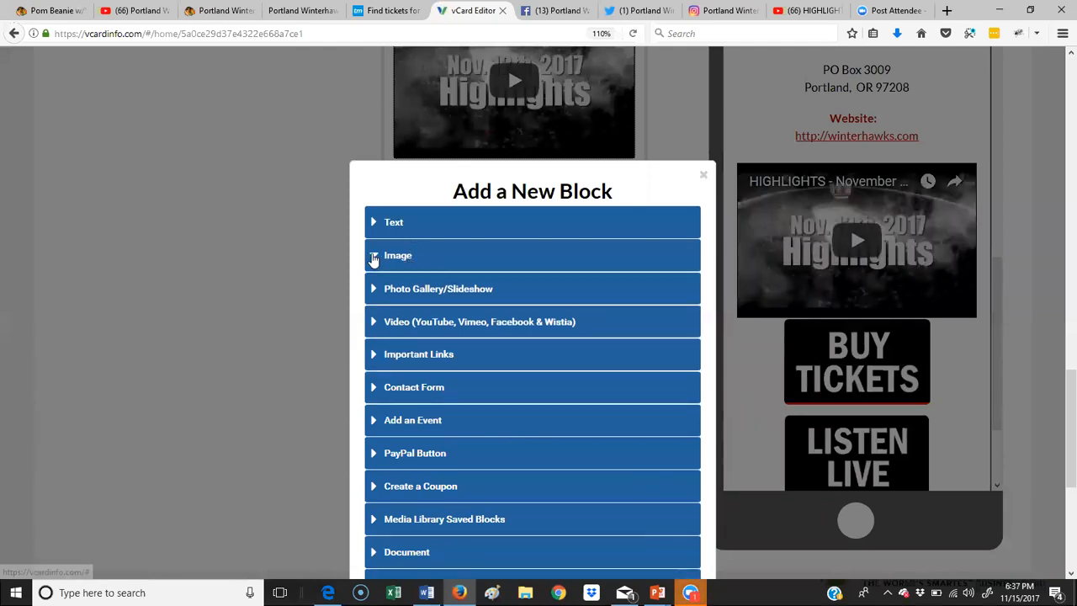
click(593, 354)
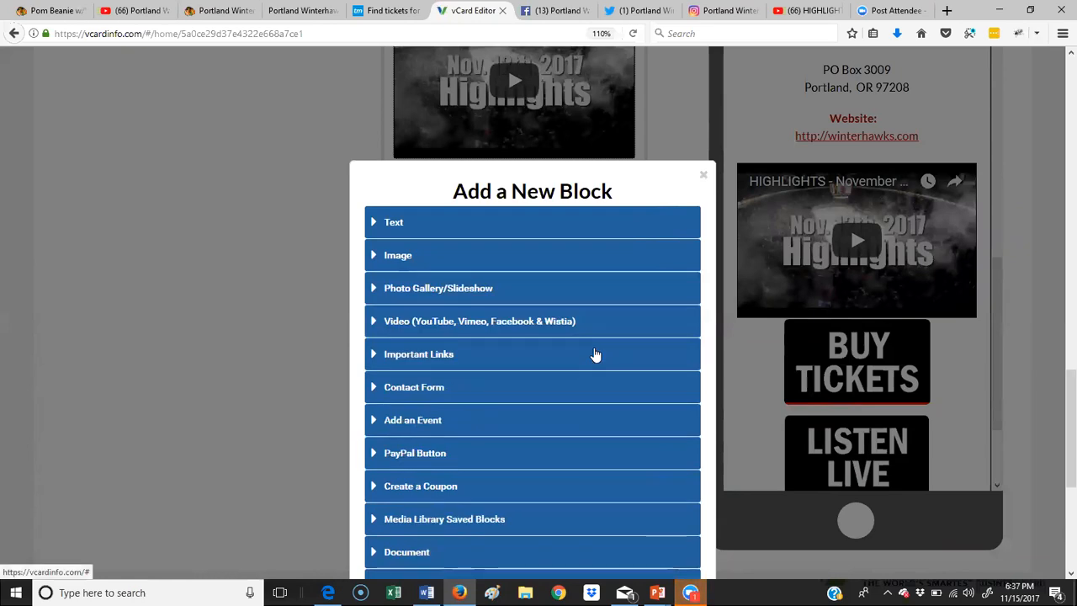
click(426, 265)
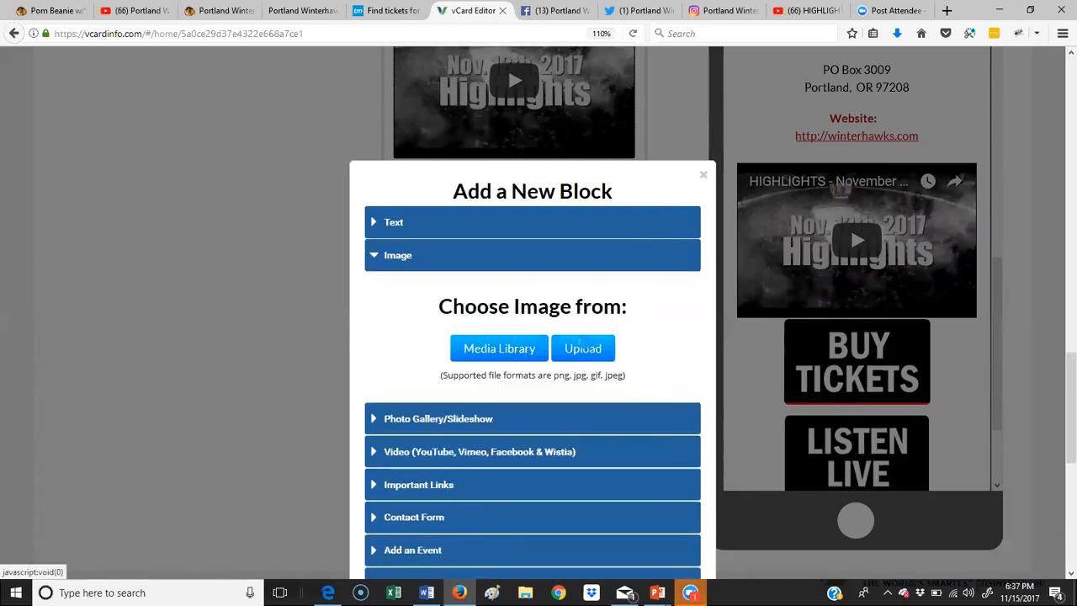
click(586, 348)
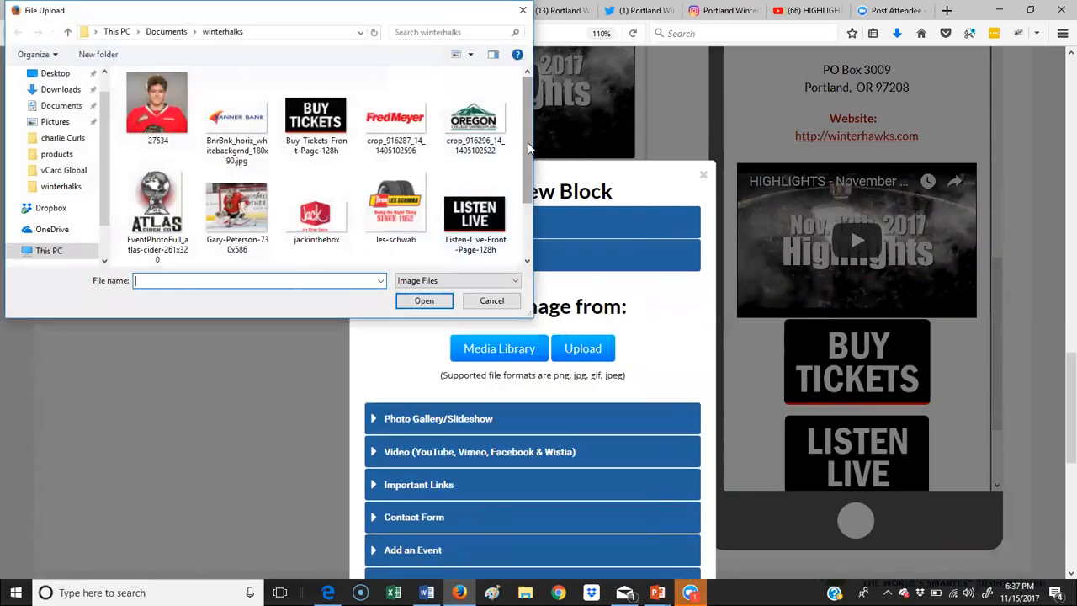
scroll(529, 220, down, 2)
drag(530, 221, 534, 118)
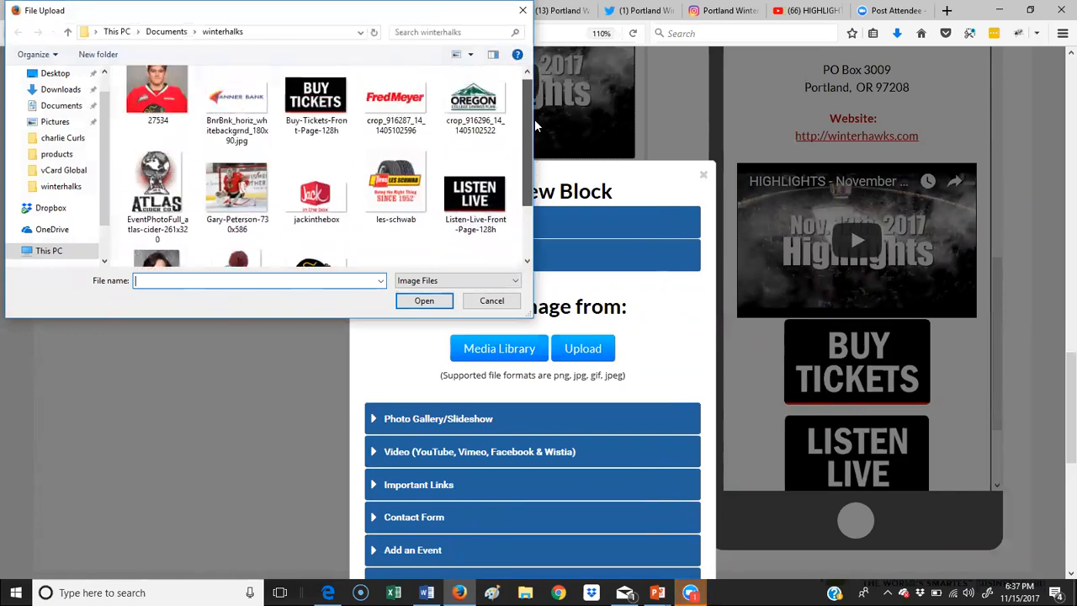
click(523, 10)
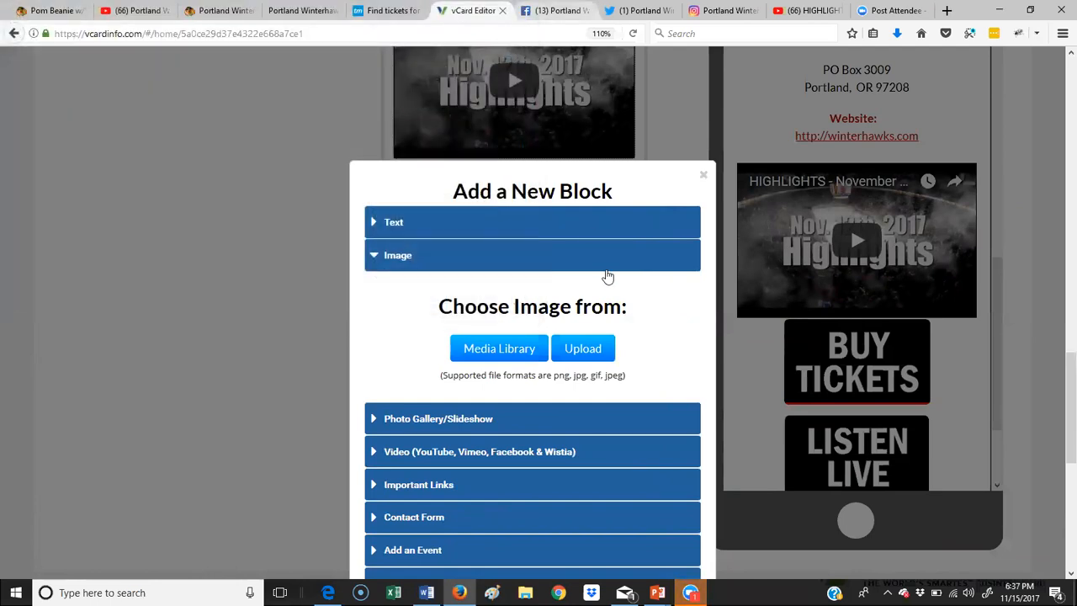
click(703, 177)
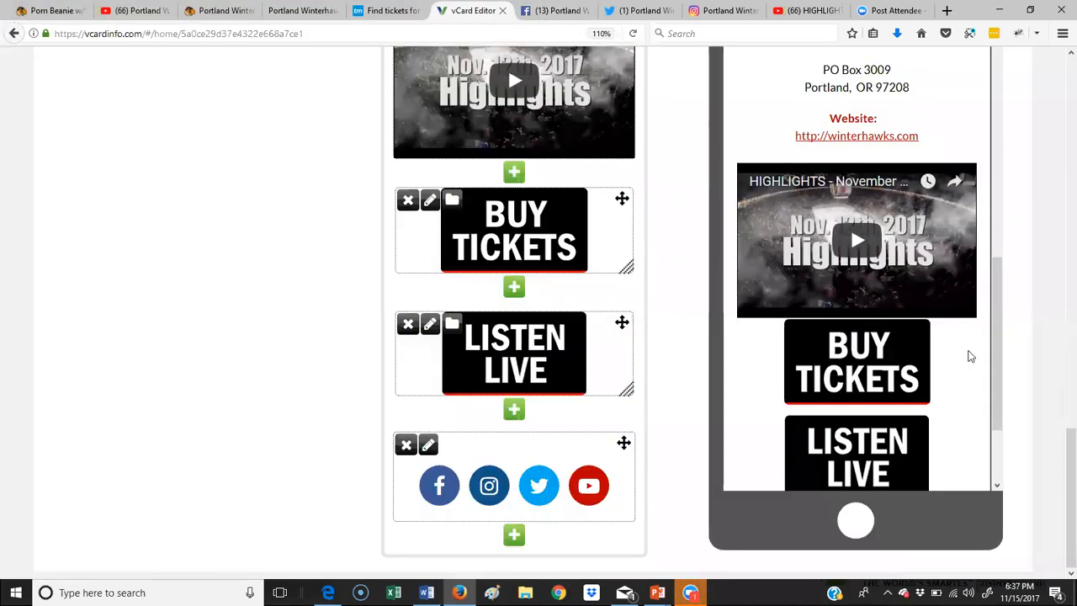
scroll(986, 311, down, 3)
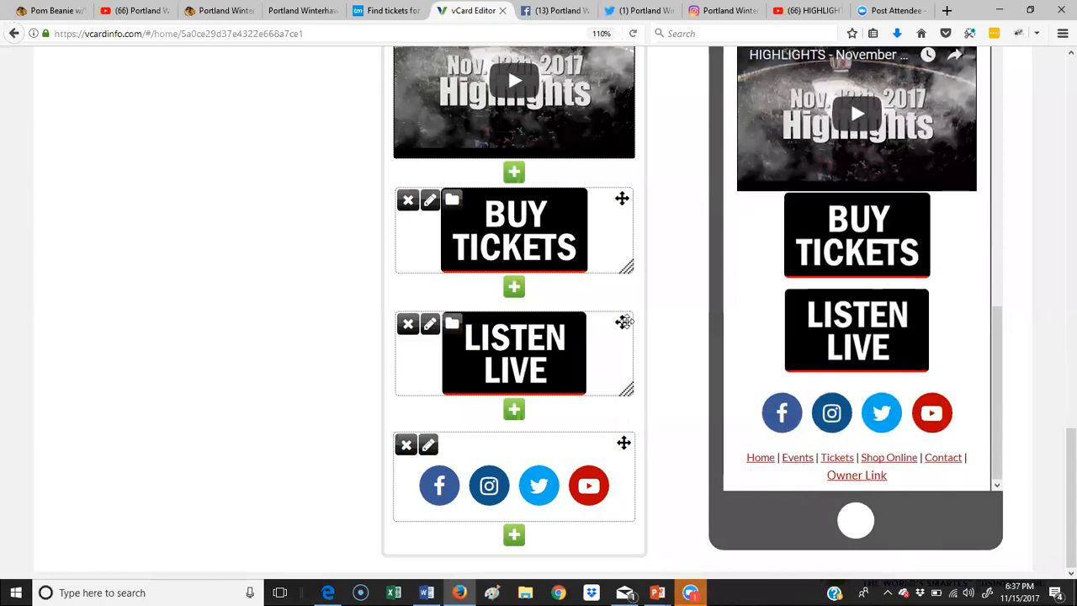
drag(623, 320, 663, 293)
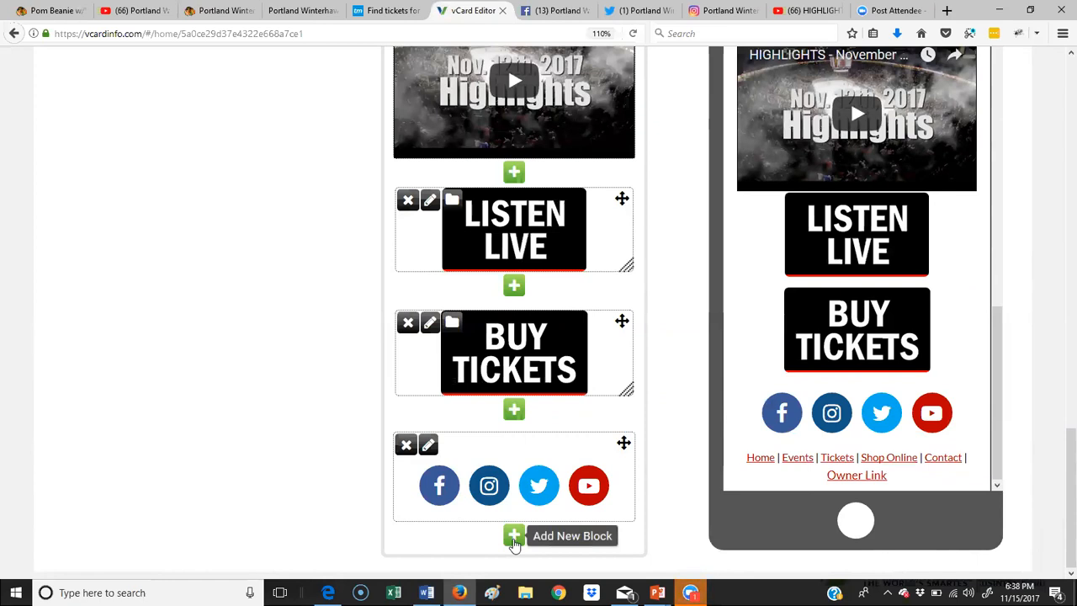
Step: Start a photo gallery/slideshow block with the Fred Meyer logo, named and linked to its website
click(514, 536)
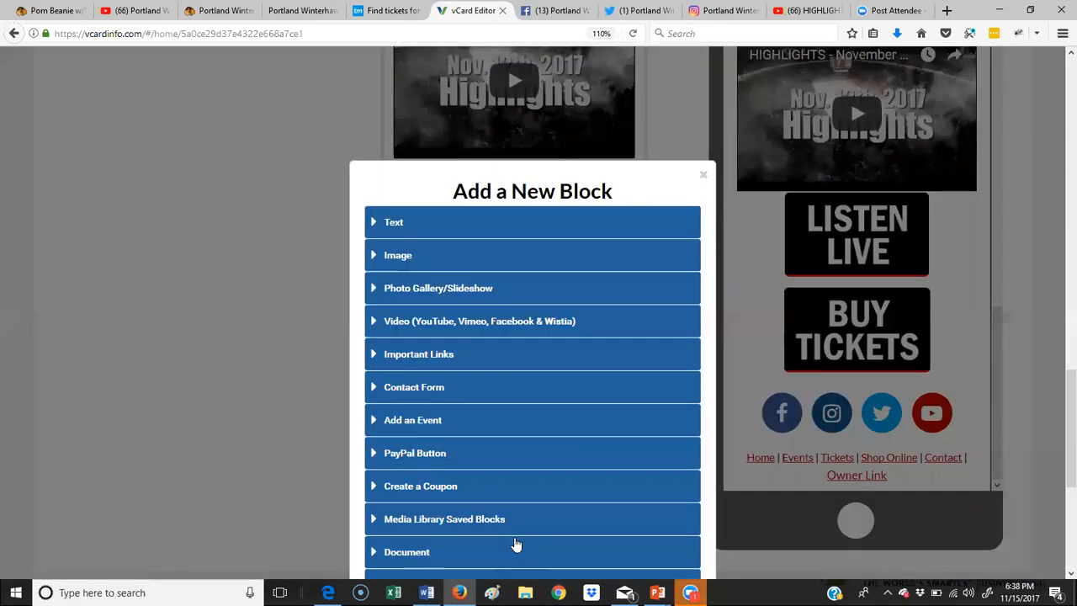
click(376, 291)
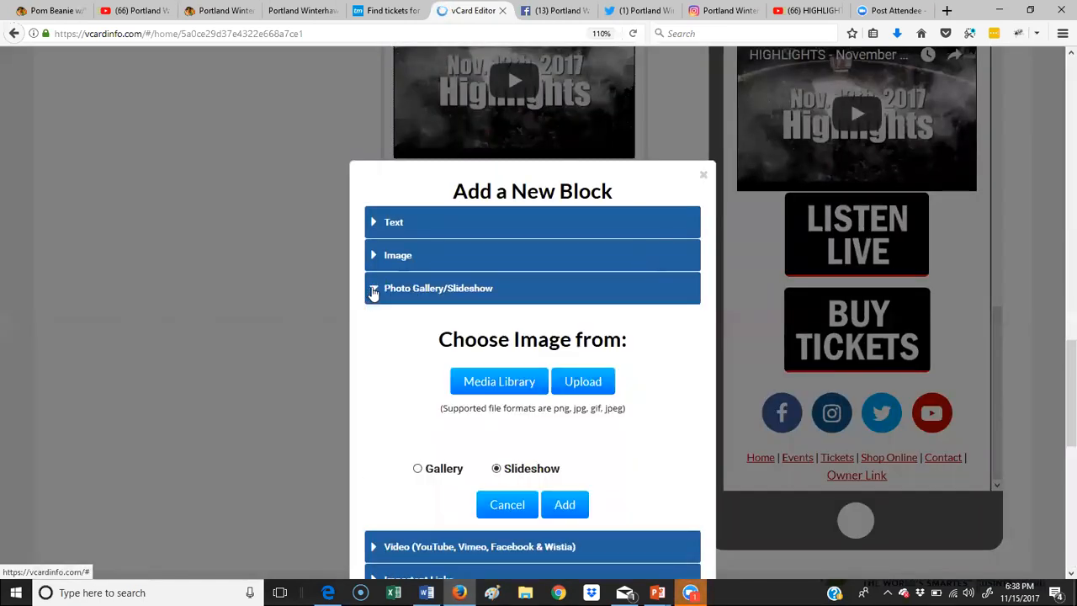
scroll(601, 380, down, 2)
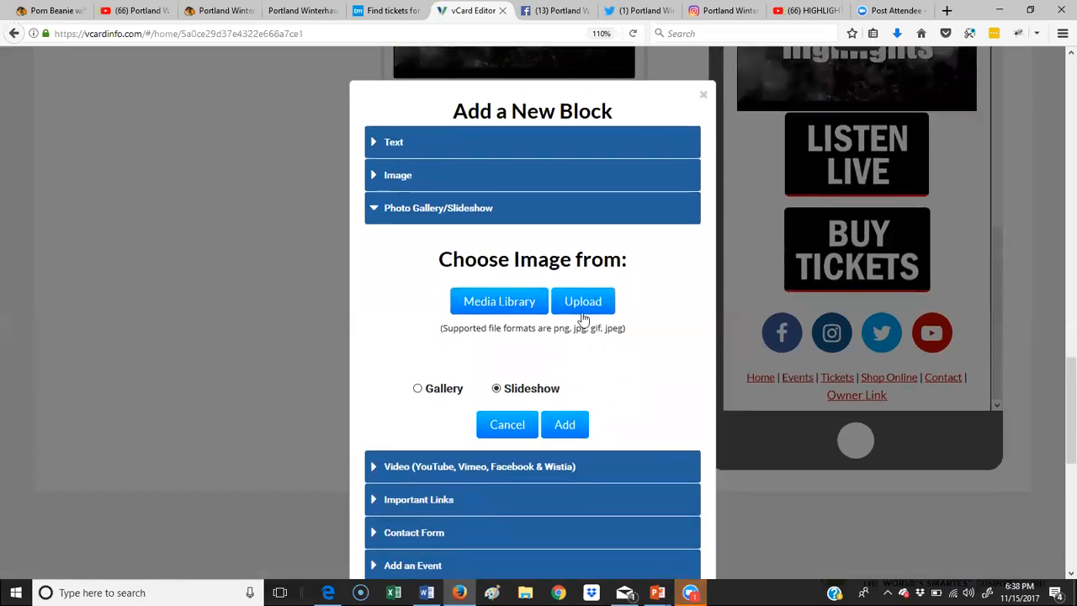
click(582, 304)
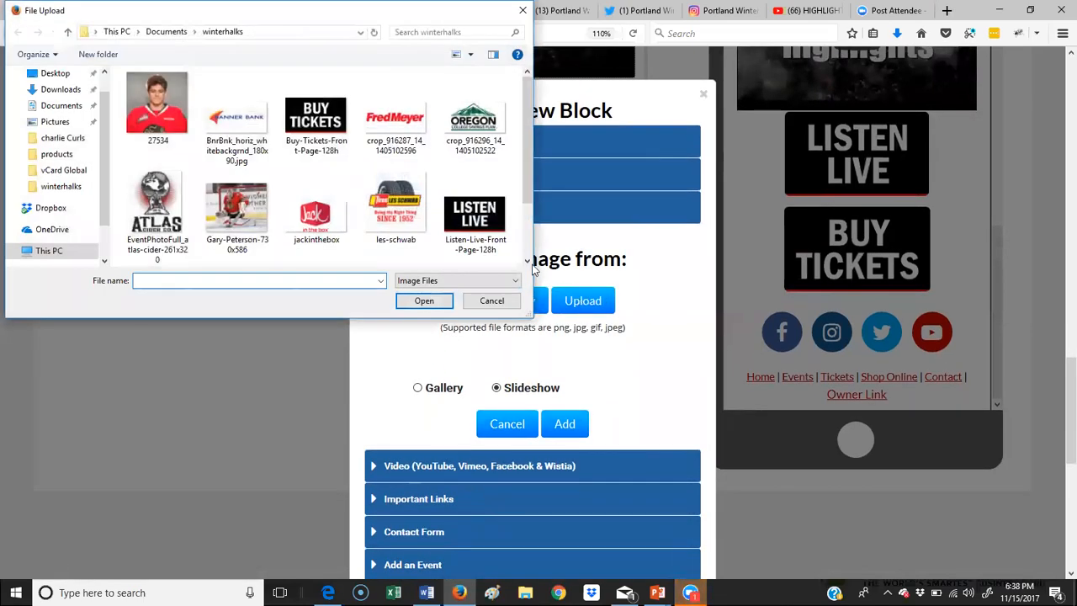
click(412, 136)
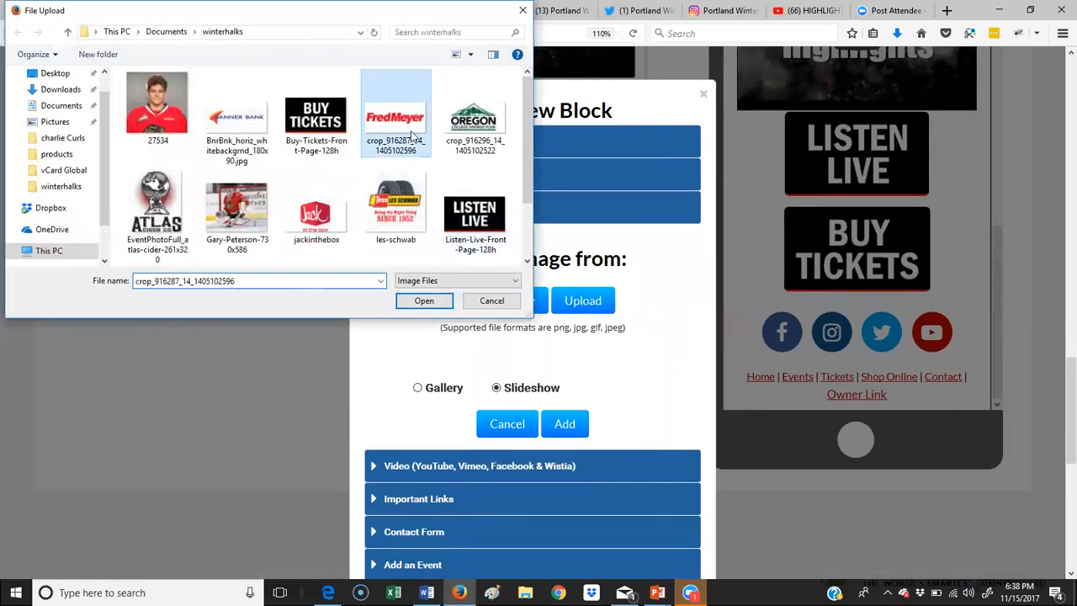
click(437, 303)
scroll(508, 331, down, 5)
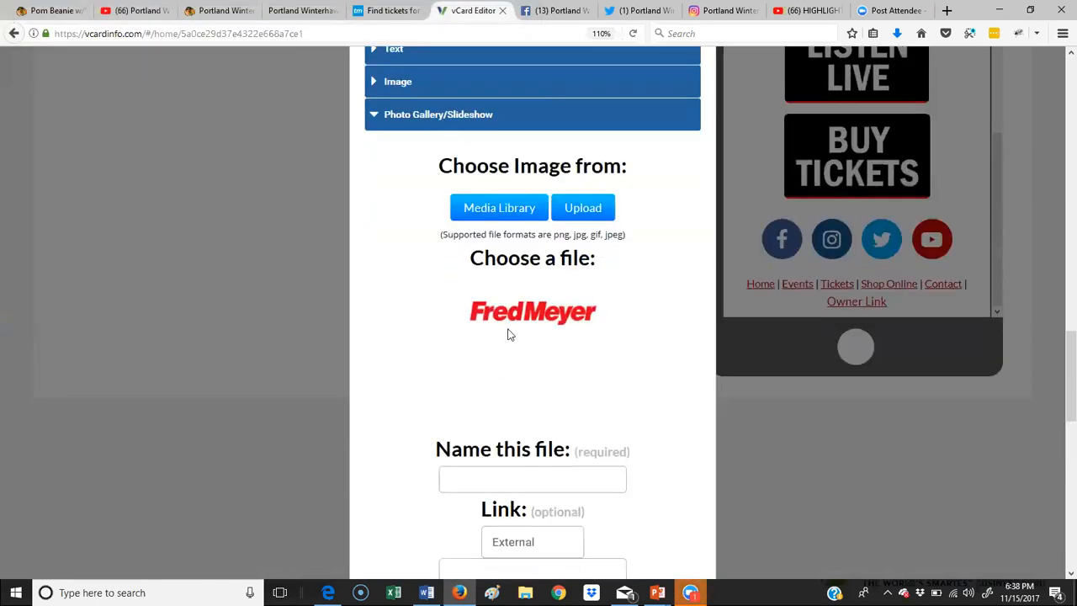
click(523, 364)
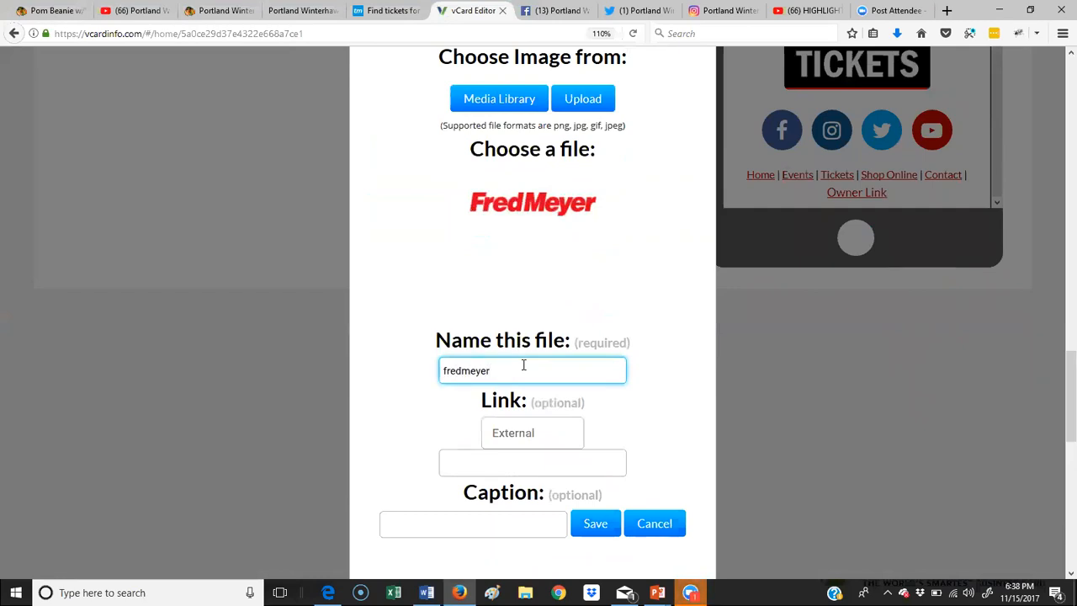
click(523, 463)
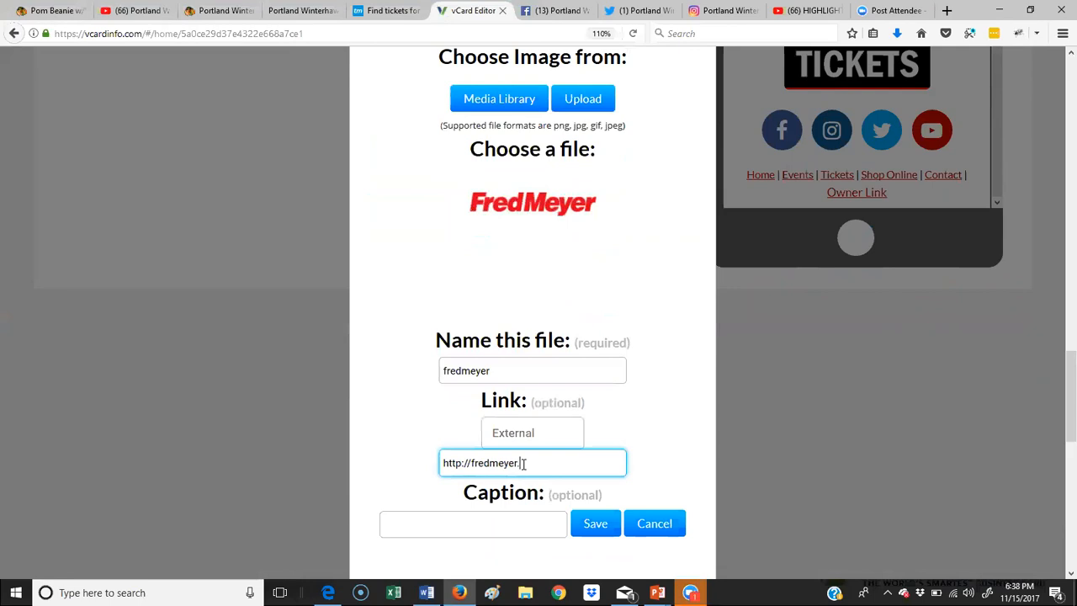
mouse_move(596, 532)
mouse_down()
mouse_move(611, 480)
mouse_move(596, 534)
mouse_up()
click(595, 533)
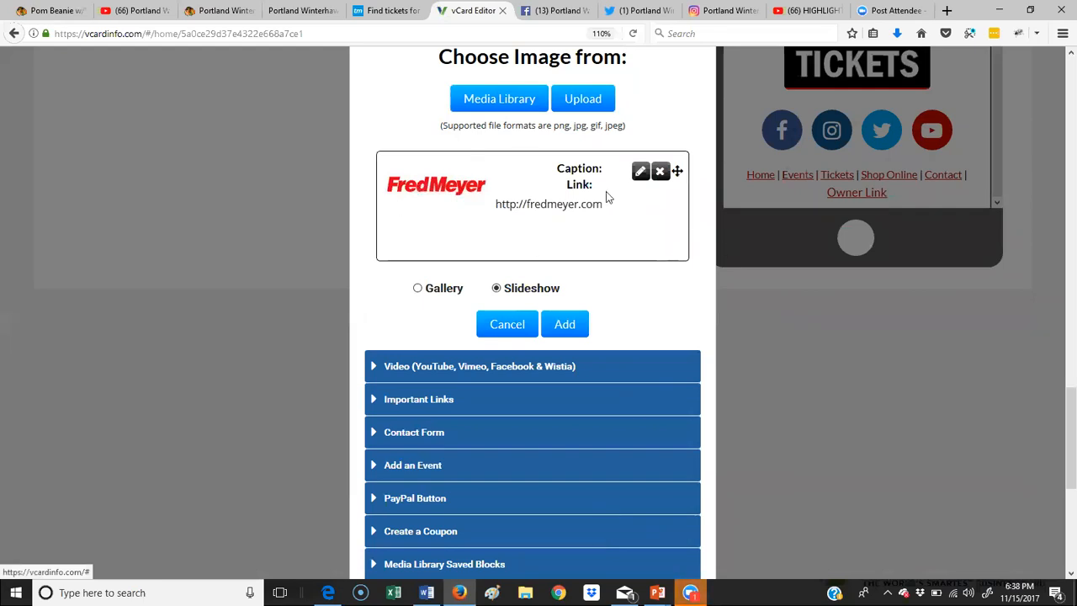
Step: Add the Jack in the Box logo to the slideshow, named and linked to its website
click(595, 99)
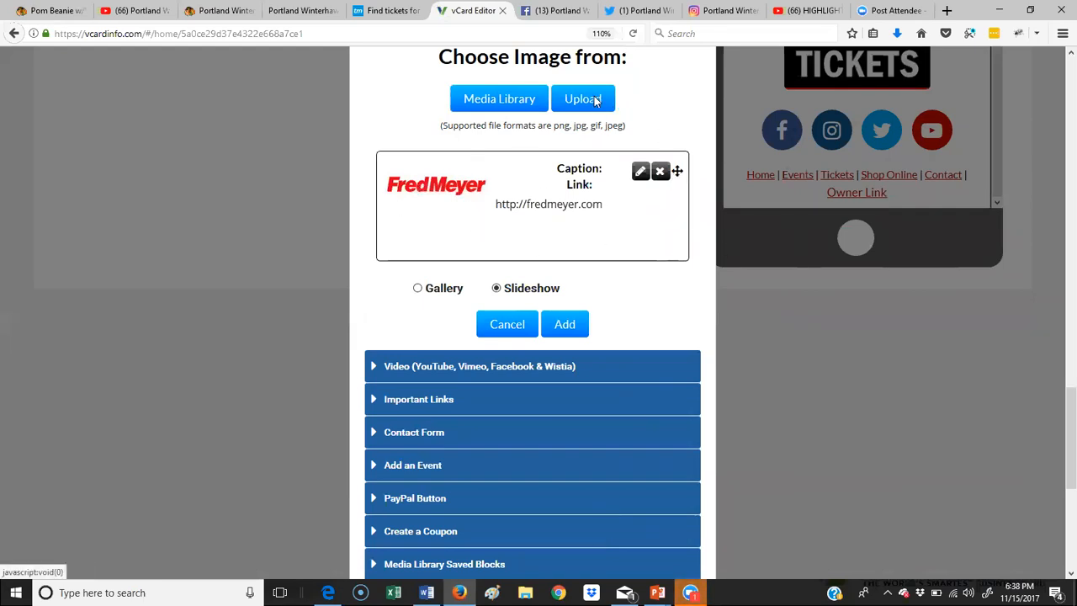
click(317, 217)
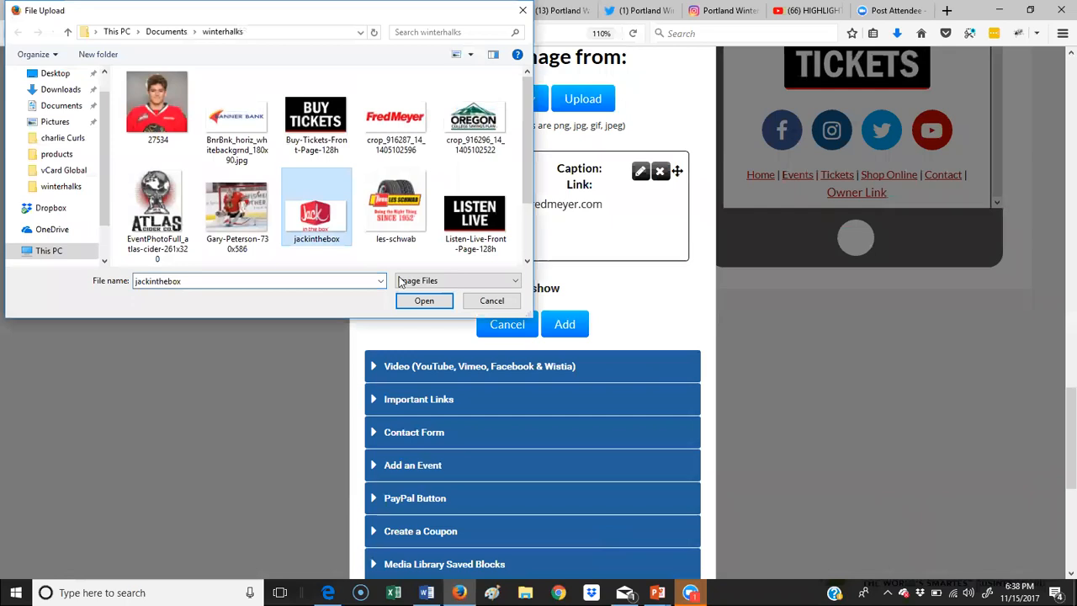
click(428, 304)
click(486, 376)
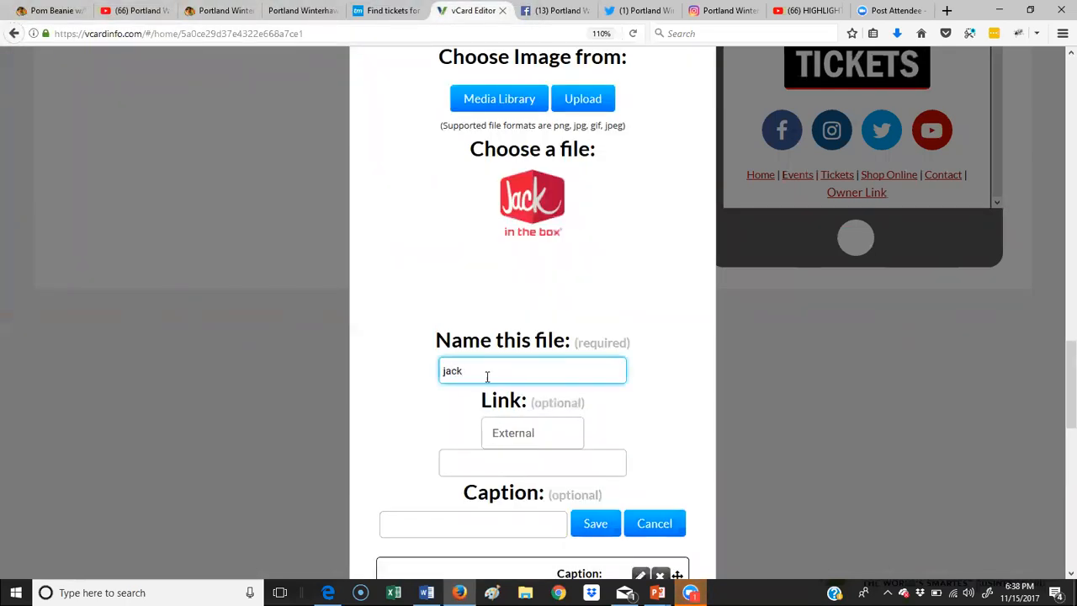
click(498, 461)
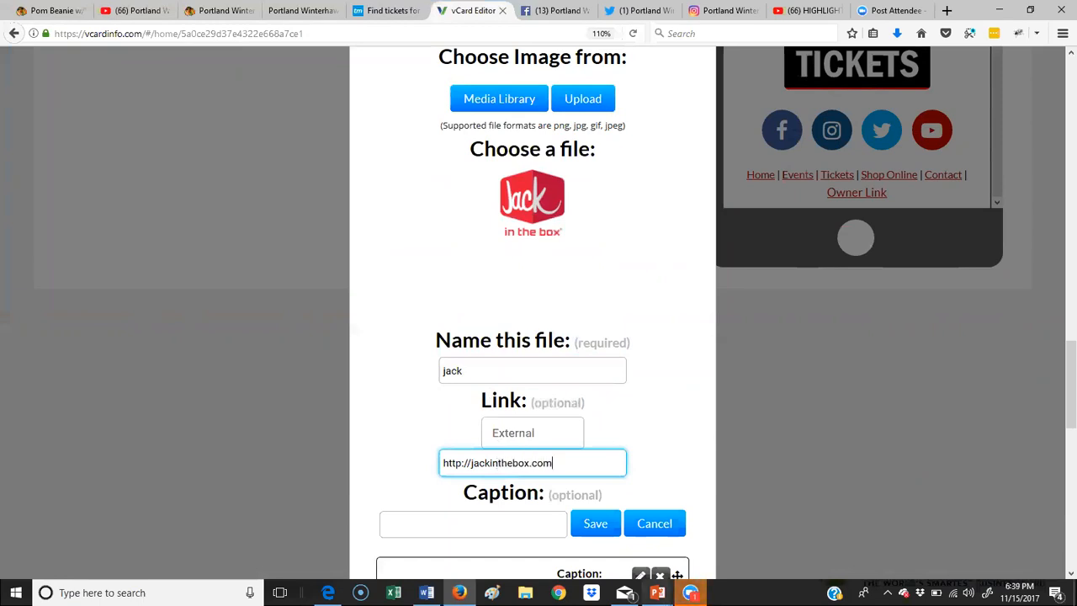
click(599, 524)
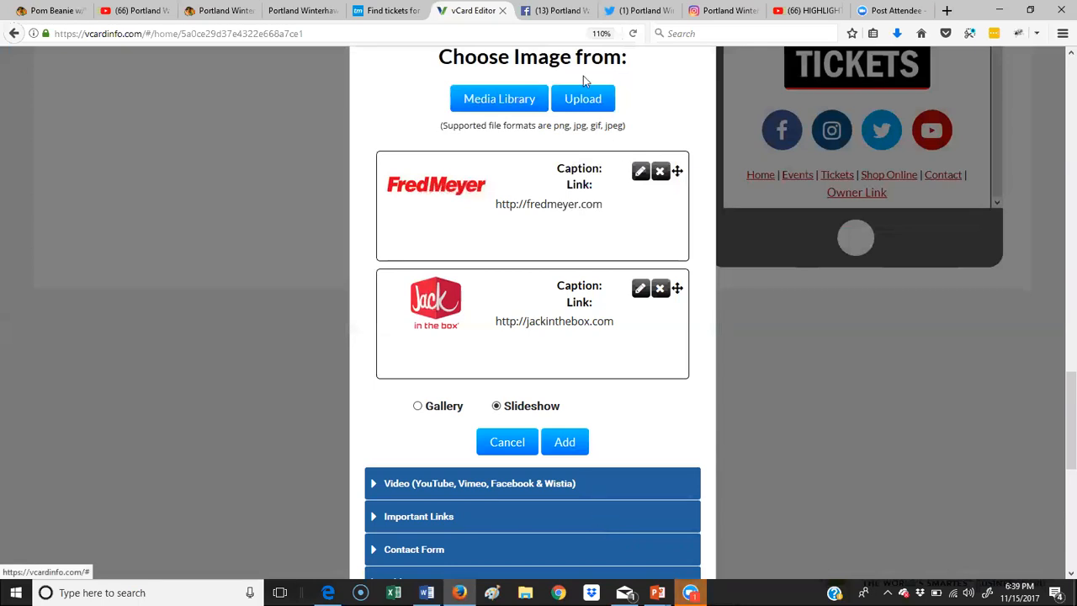
click(592, 102)
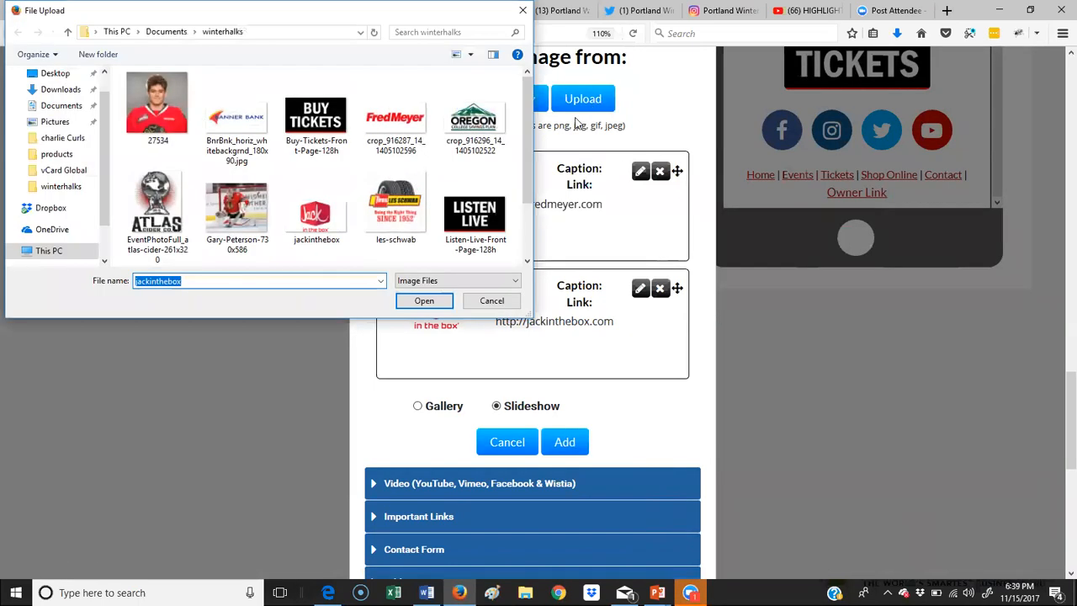
click(475, 117)
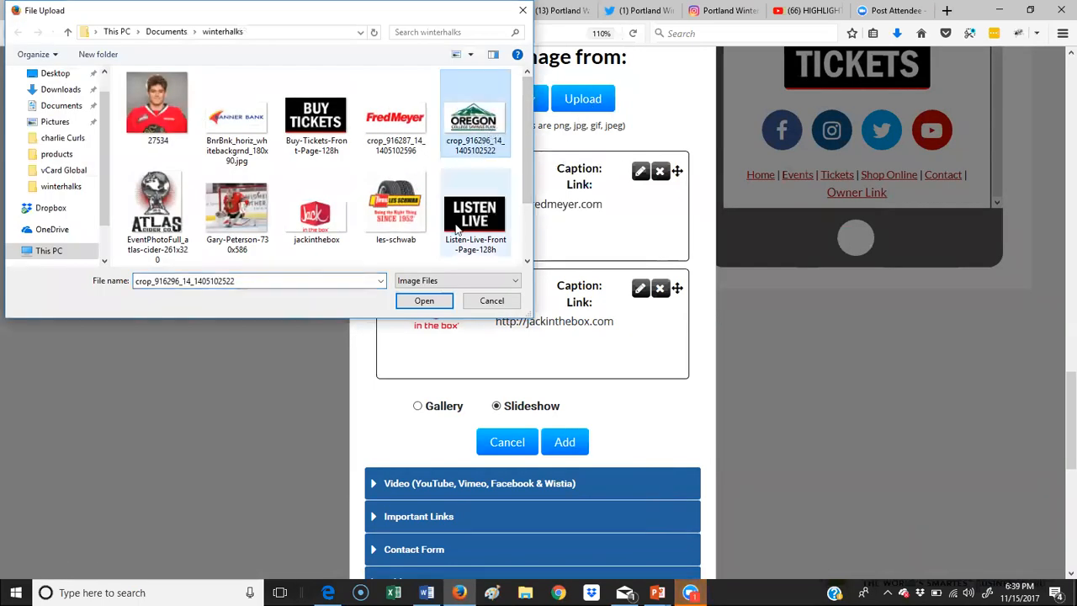
click(422, 303)
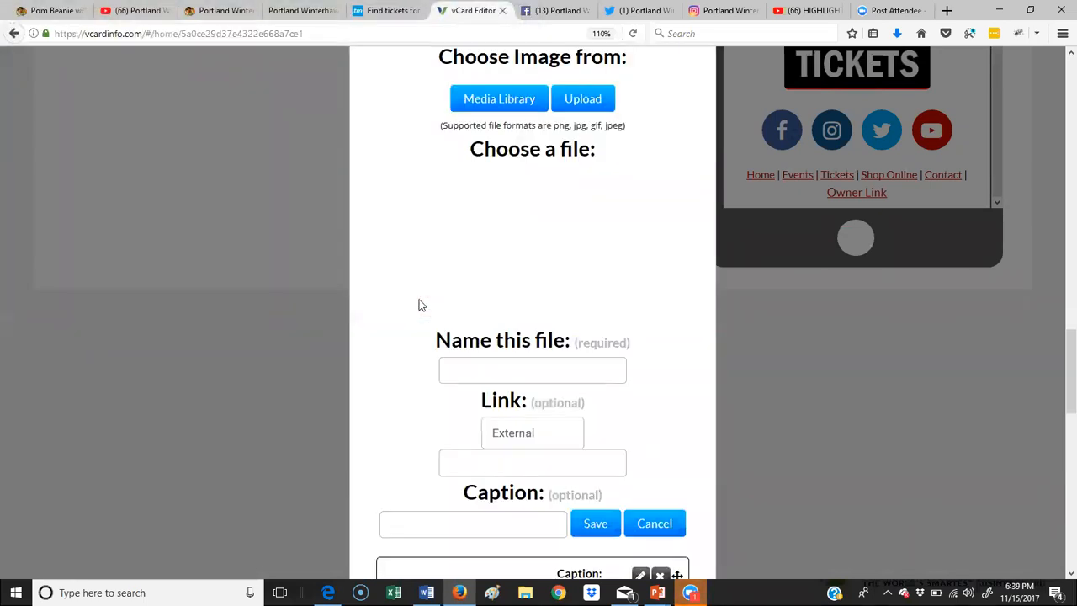
click(517, 370)
text(oregon)
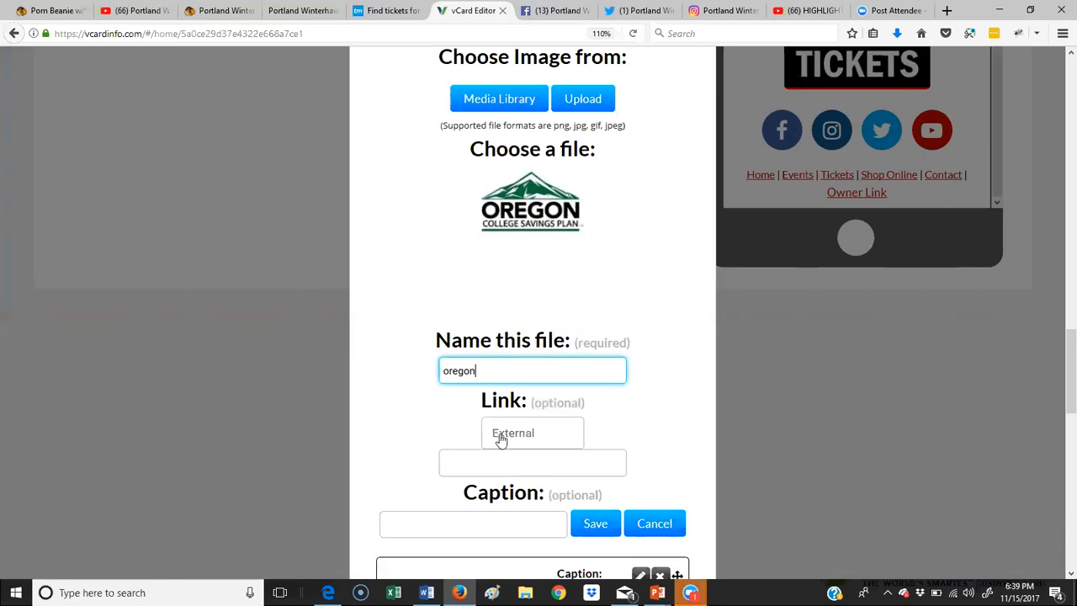
click(497, 468)
text(htt)
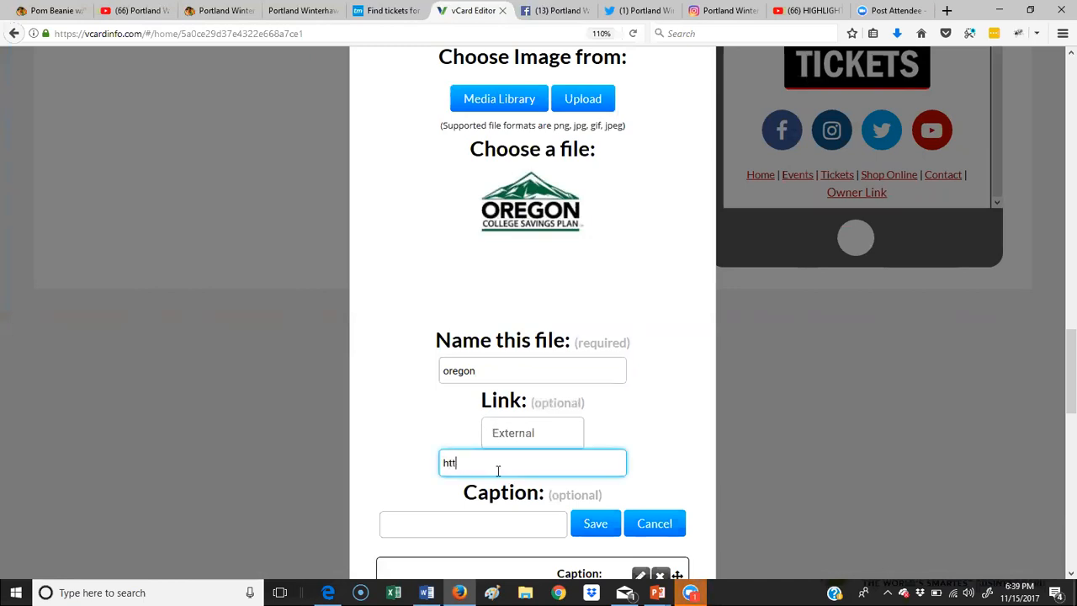
text(p://oregoncolleges)
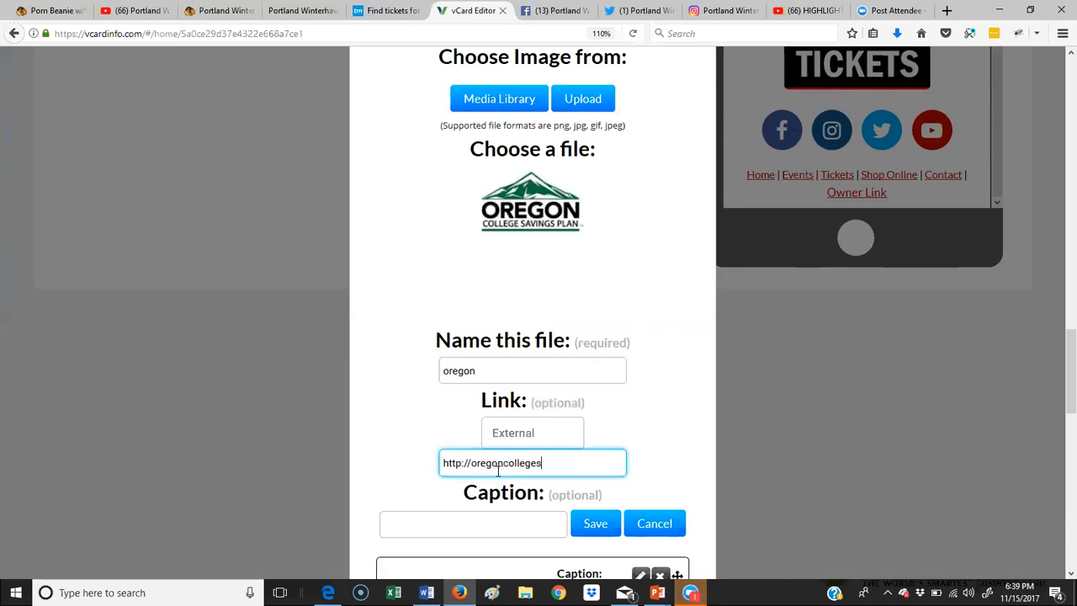
text(avingsplan.co)
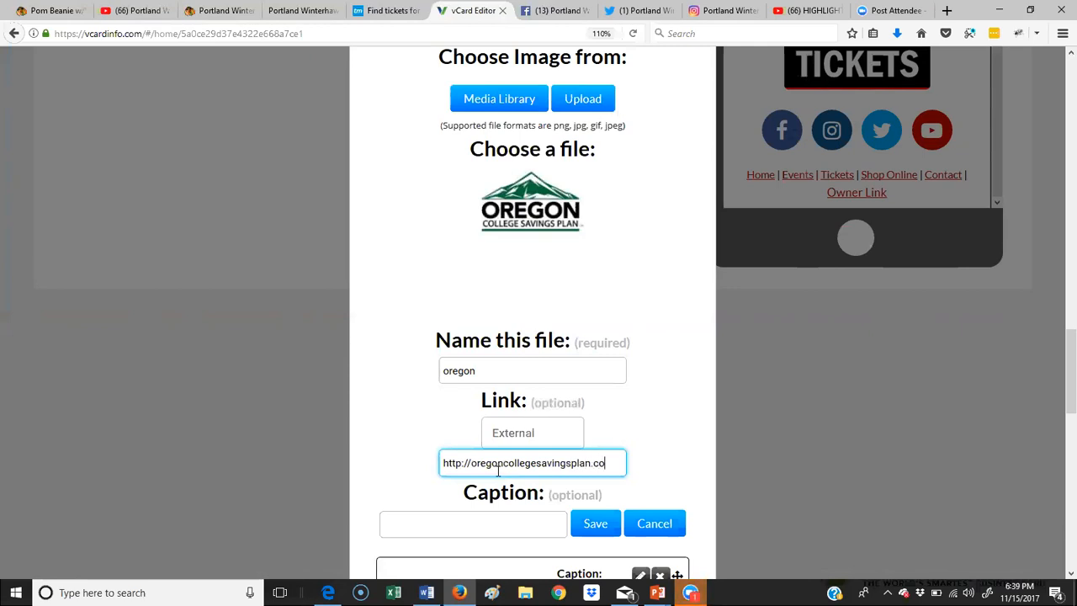
text(m)
click(591, 524)
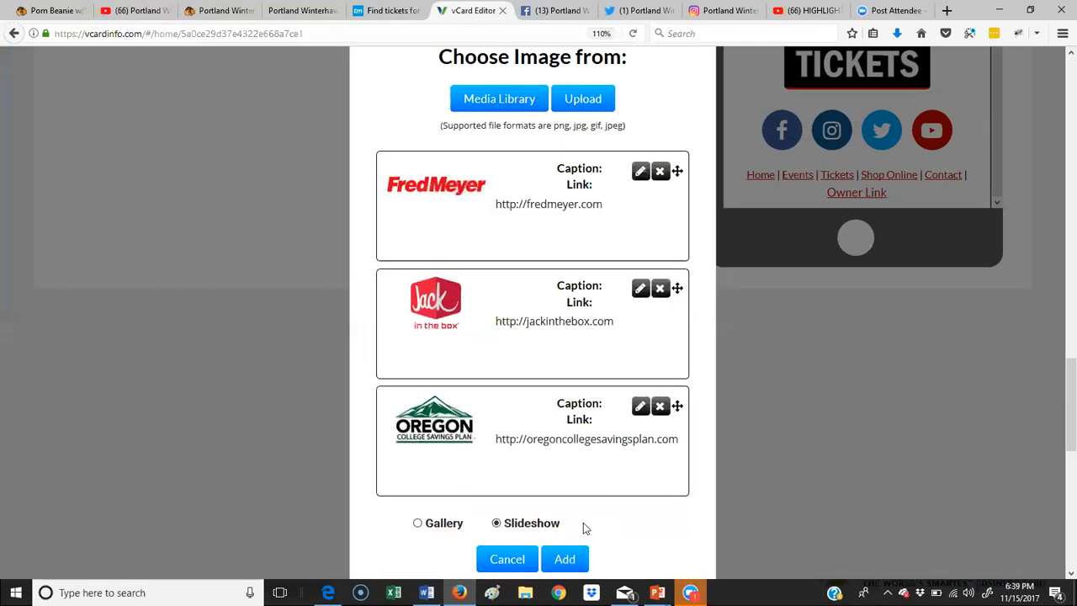
scroll(589, 505, down, 3)
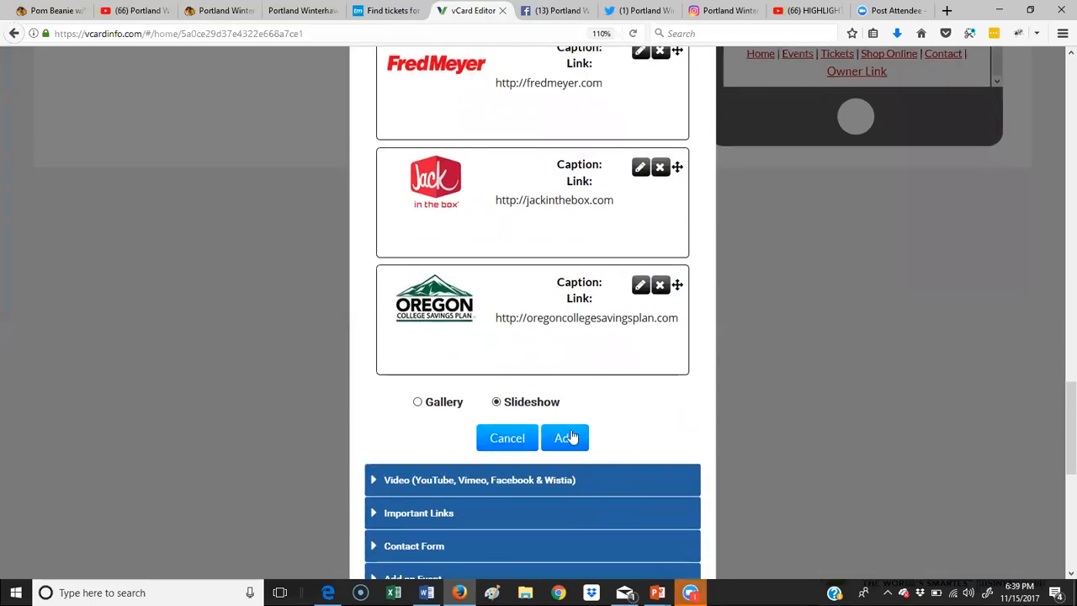
click(566, 439)
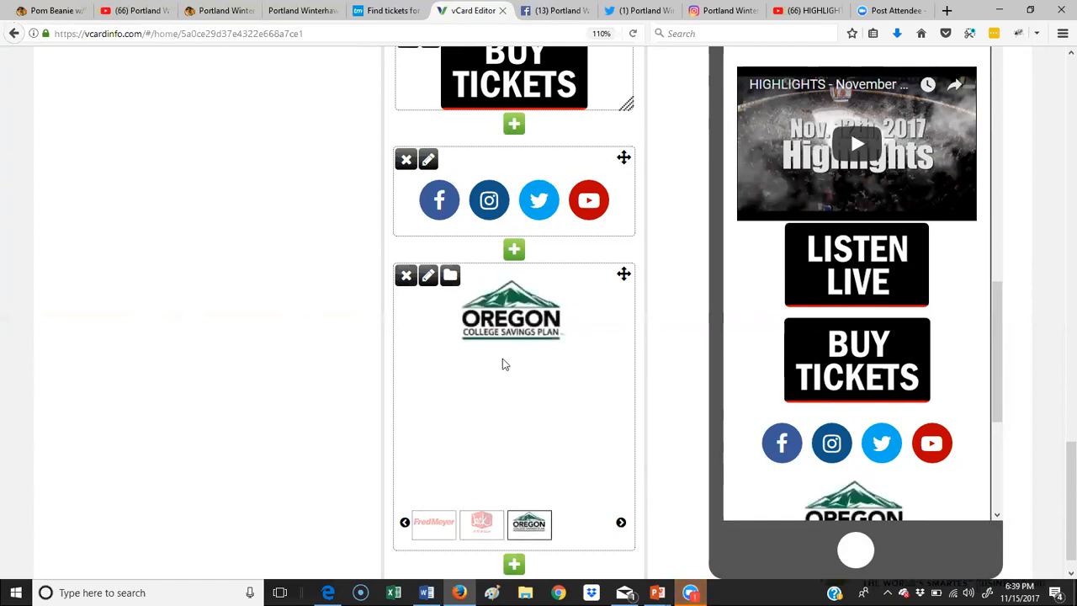
scroll(998, 335, down, 5)
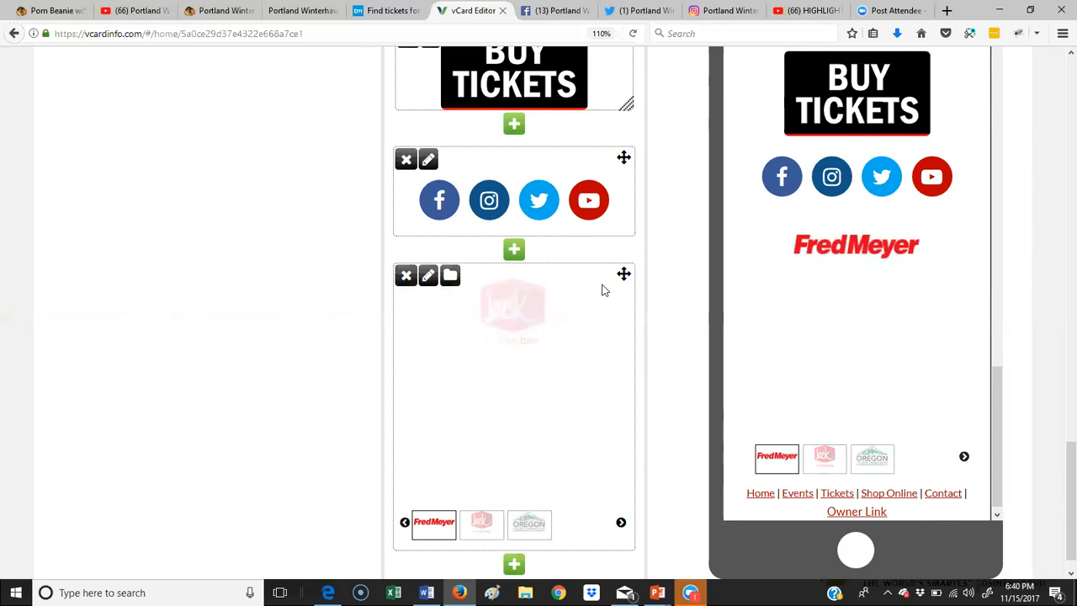
scroll(603, 284, up, 2)
scroll(602, 273, up, 1)
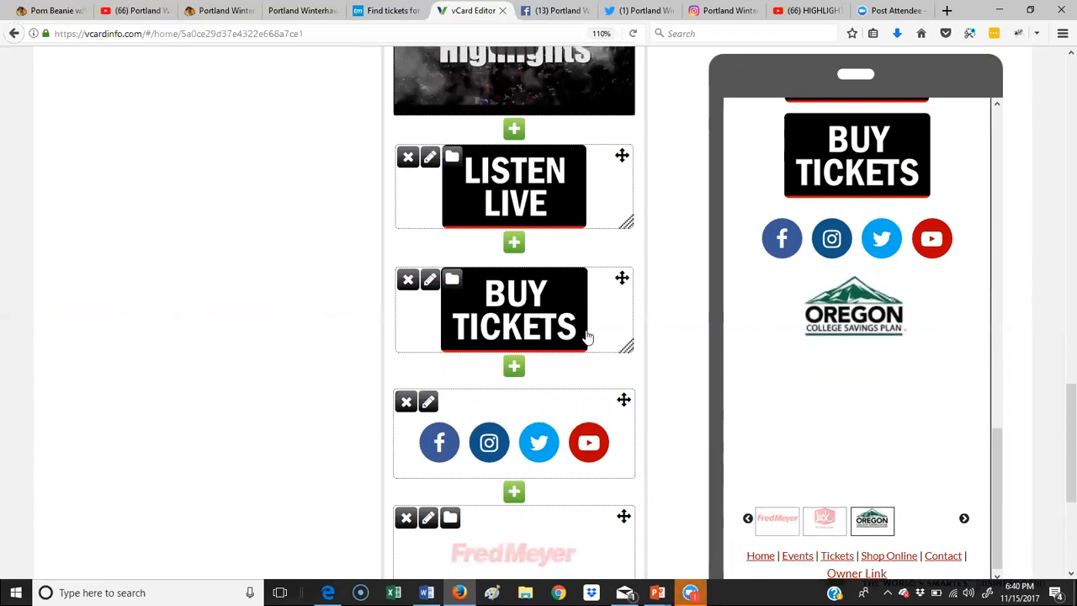
scroll(594, 328, down, 3)
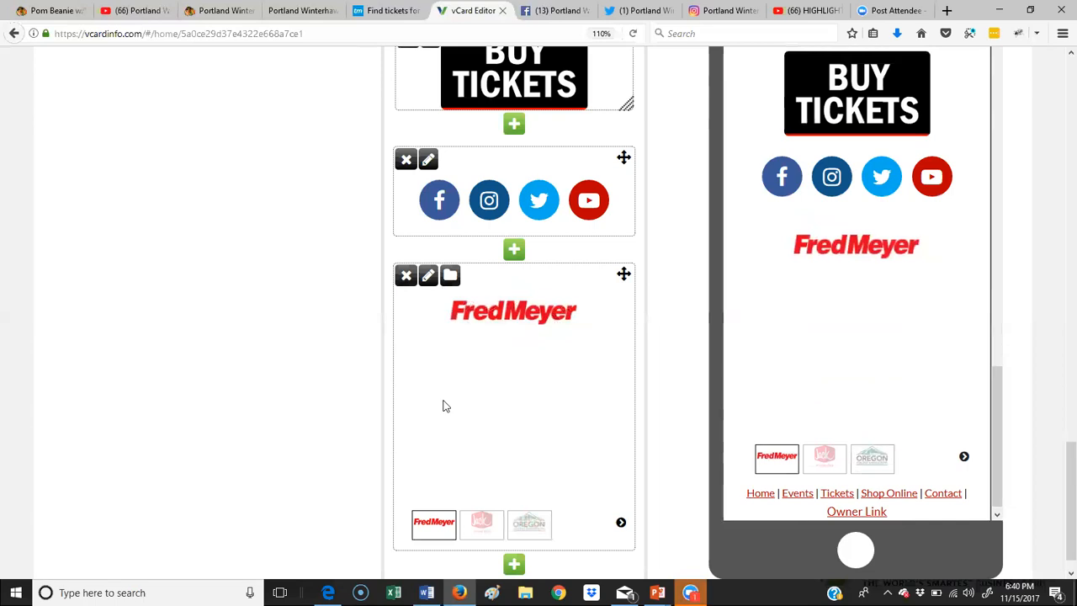
scroll(555, 428, up, 4)
scroll(555, 428, up, 15)
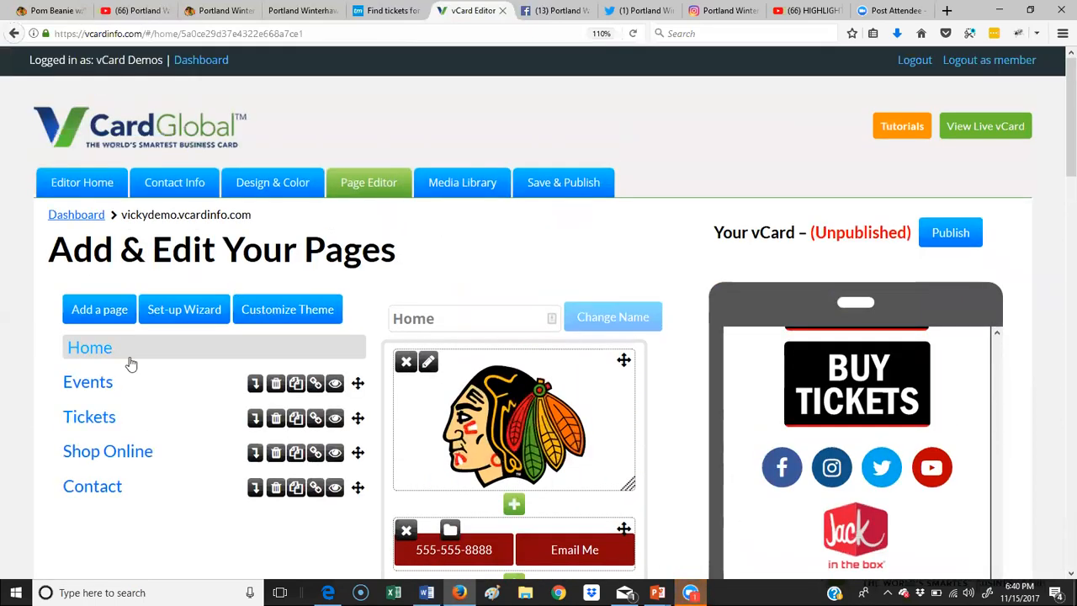
Step: Look over the Events page, then open the Tickets page with its logo and call buttons
click(103, 382)
scroll(493, 395, down, 12)
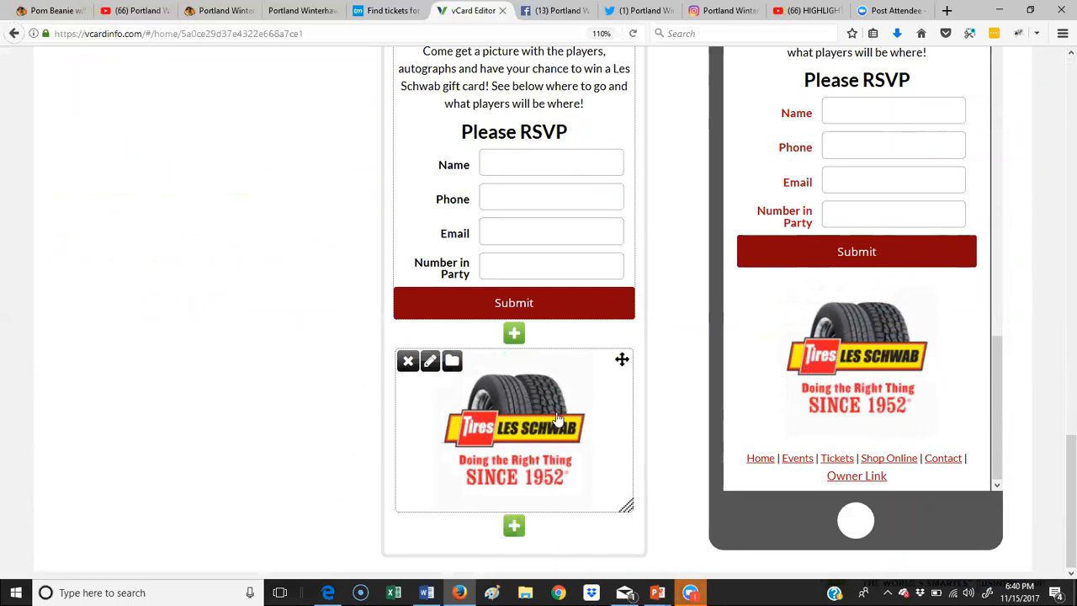
scroll(533, 394, up, 6)
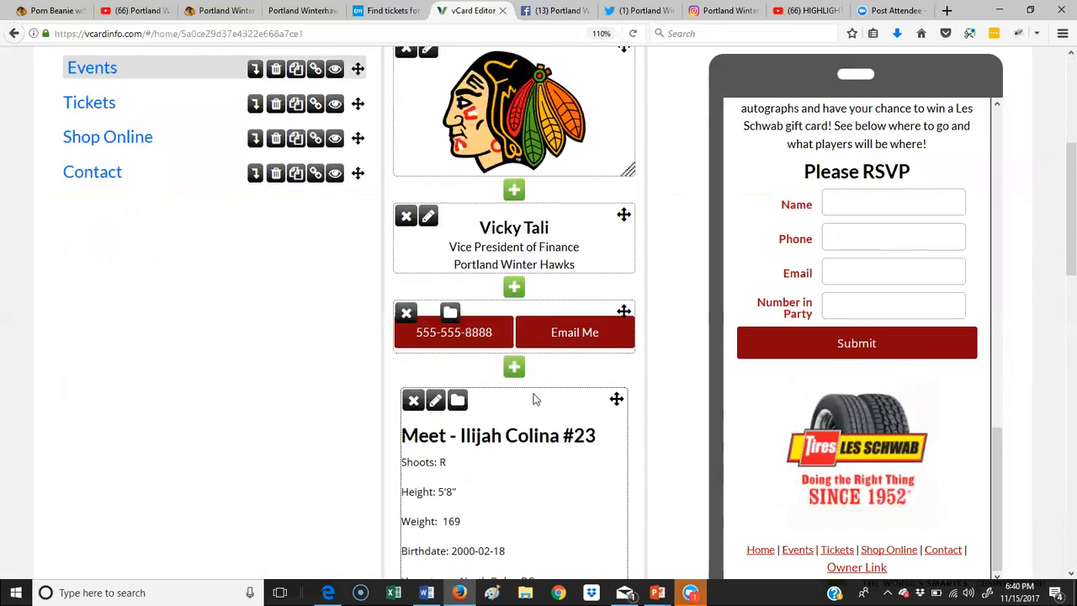
scroll(533, 394, up, 2)
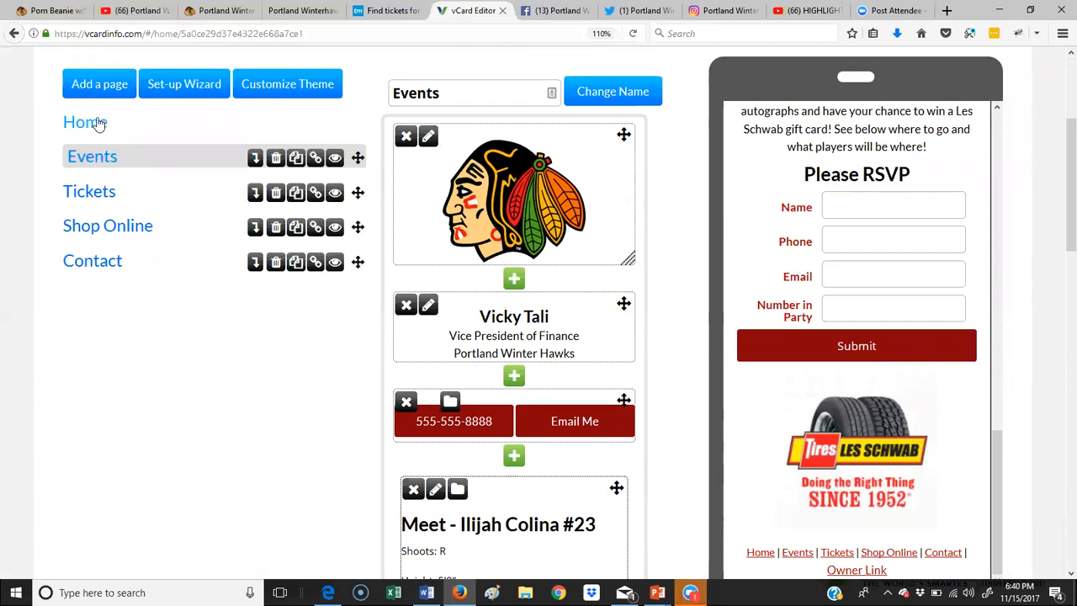
click(96, 194)
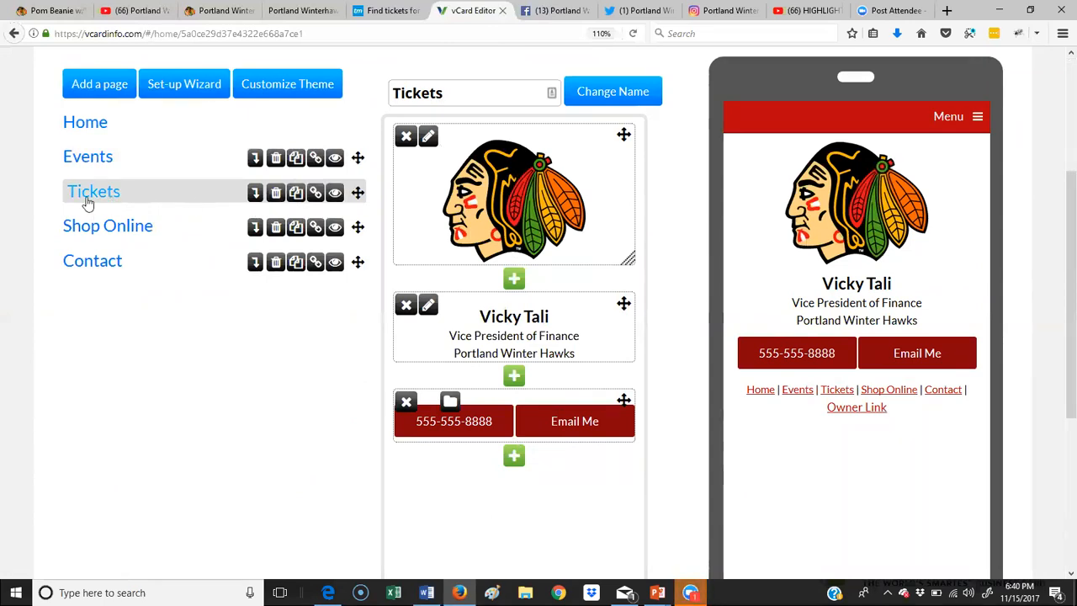
Step: Link the Tickets page externally to the copied Ticketmaster Winterhawks listings address
click(316, 194)
click(518, 268)
click(382, 10)
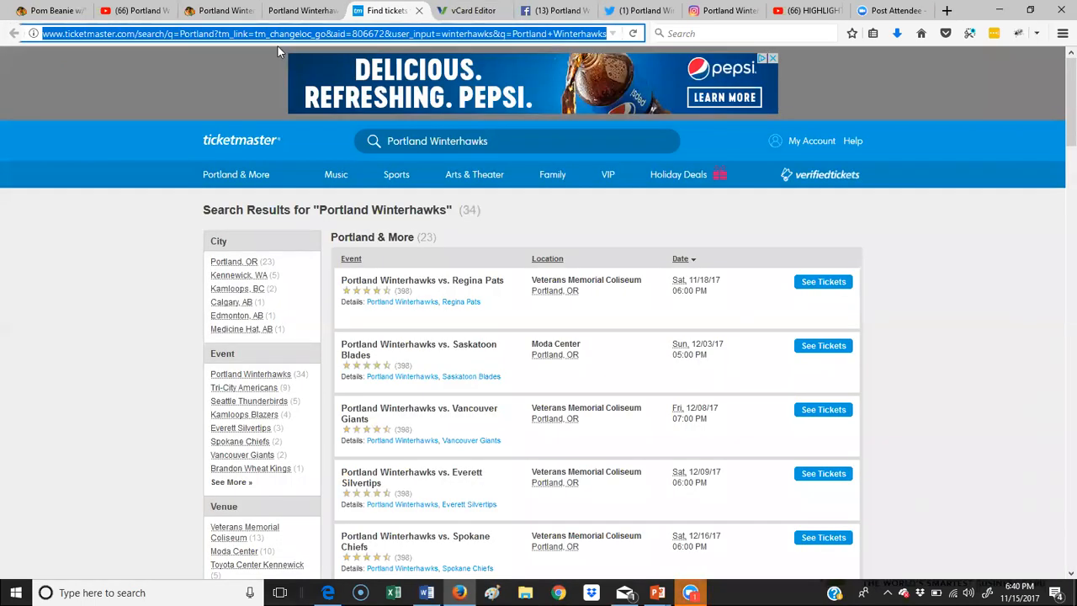
click(458, 10)
key(ctrl+v)
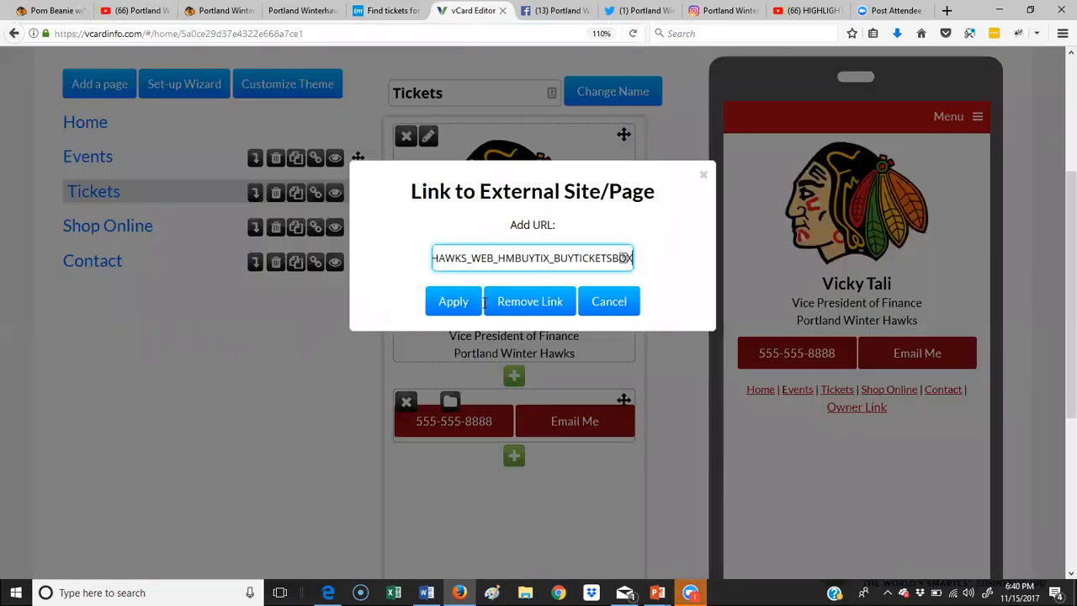
click(429, 295)
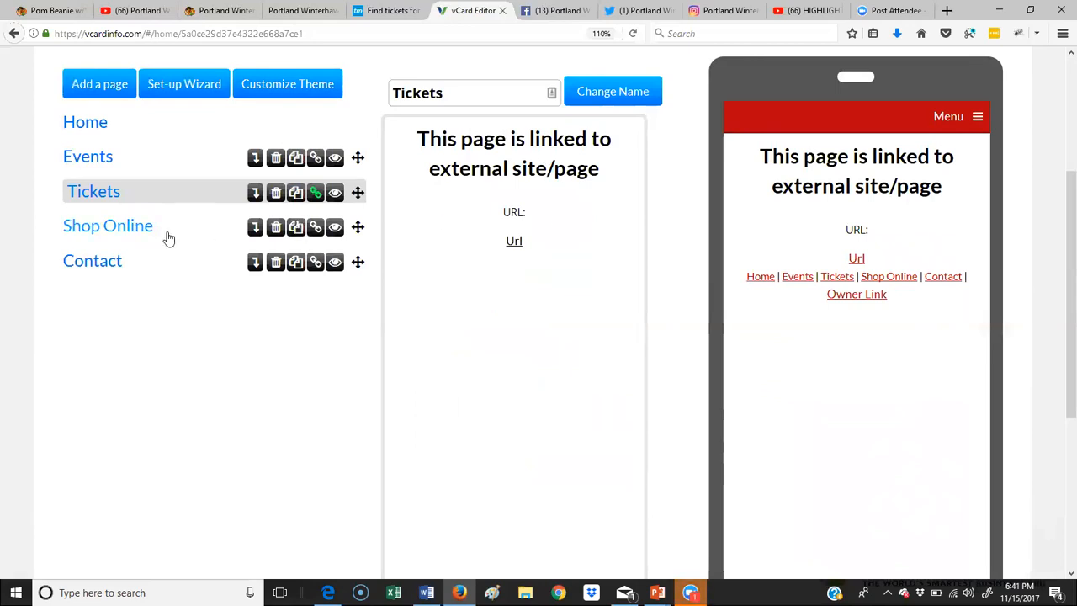
Step: Point the Shop Online page to the copied Winterhawks merchandise store address
click(132, 233)
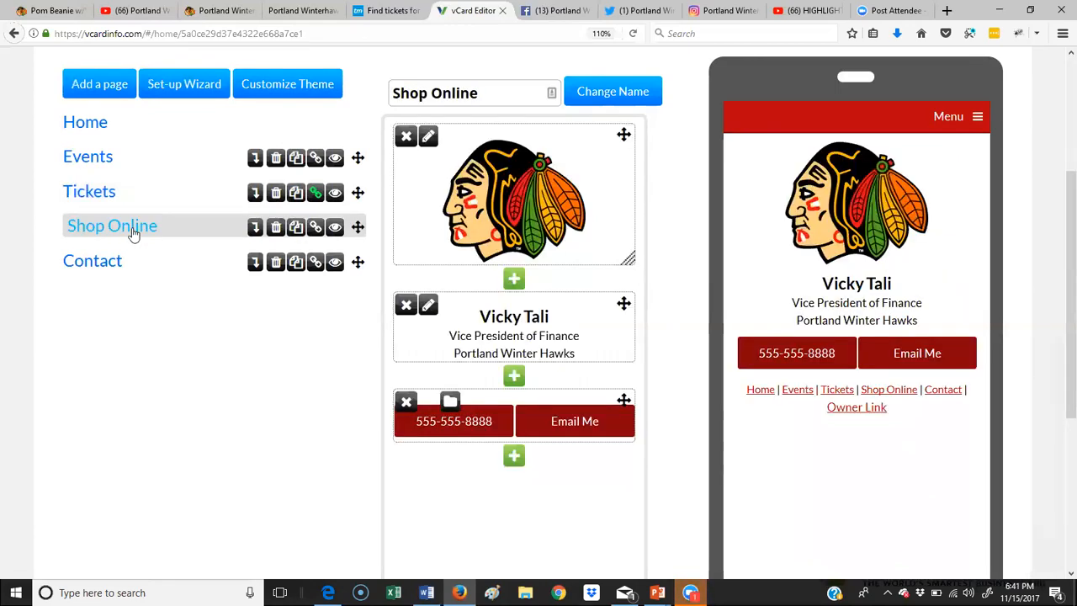
click(201, 10)
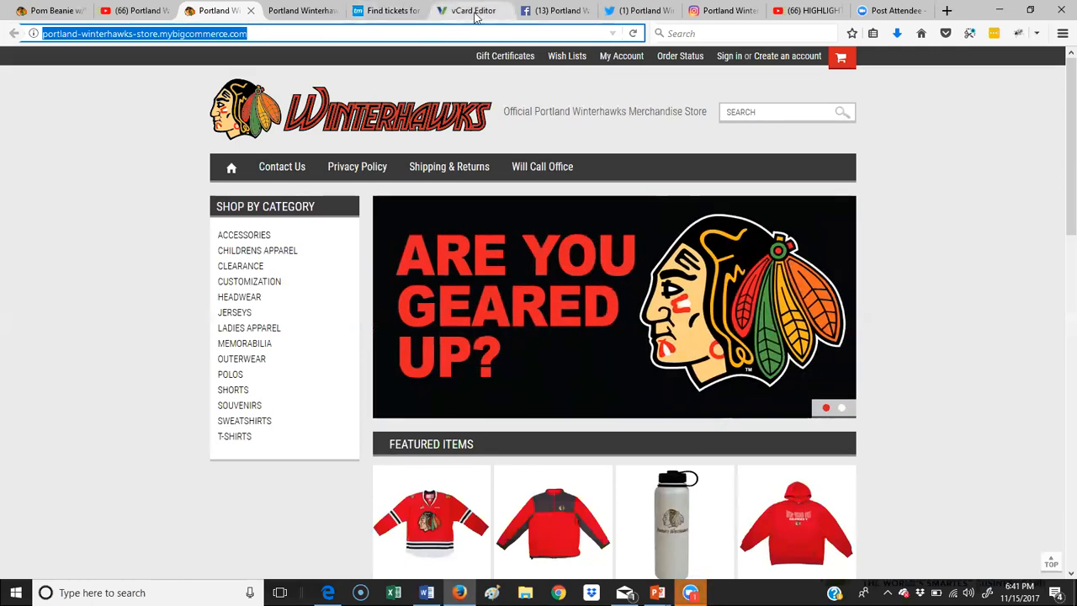
click(473, 12)
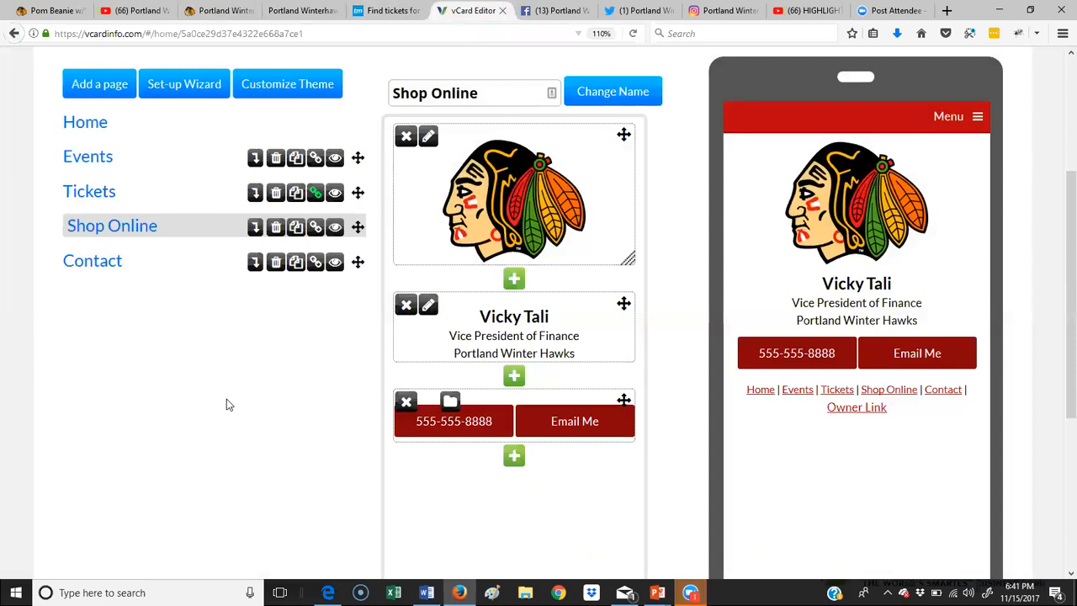
click(313, 229)
click(485, 263)
text(https://portland-winterhawks-store.mybigcommerce.com/)
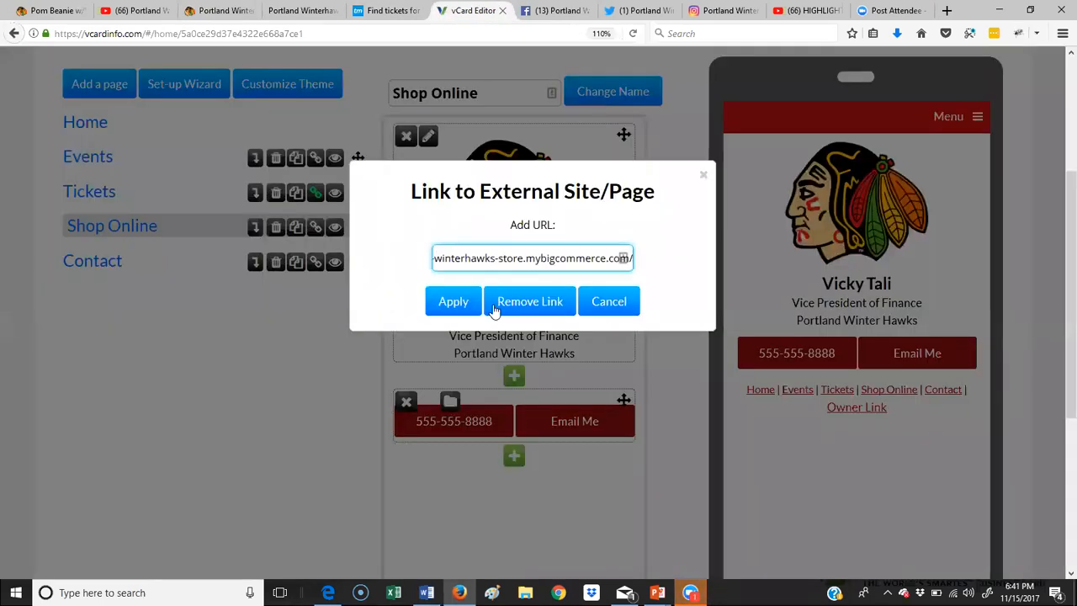
click(451, 303)
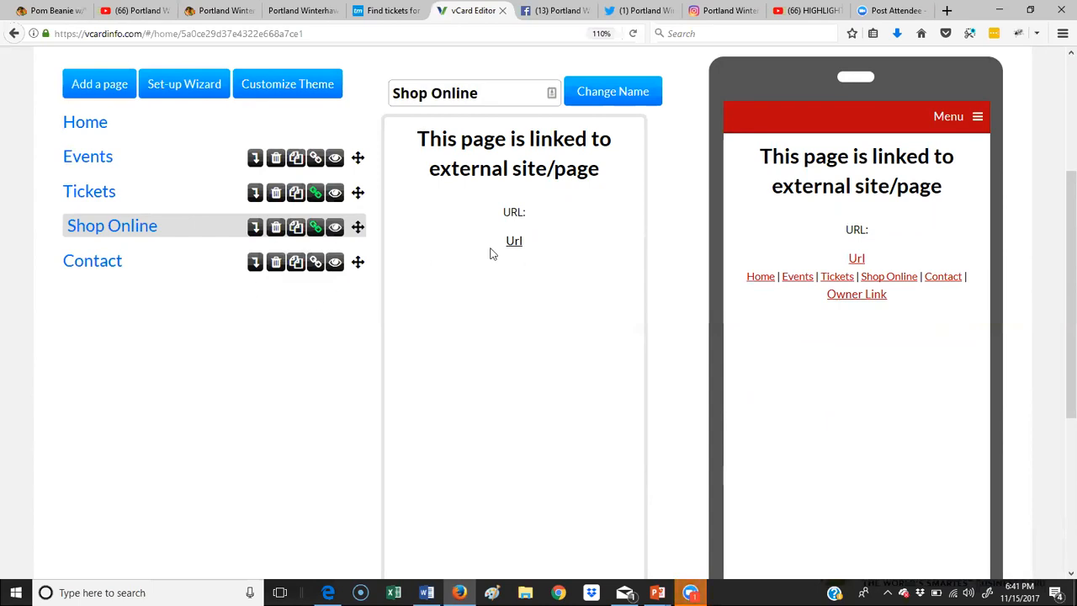
Step: On the Contact page, add a contact form block named 'Contact' that sends leads to Vicky's e-mail address
click(110, 265)
scroll(568, 439, down, 3)
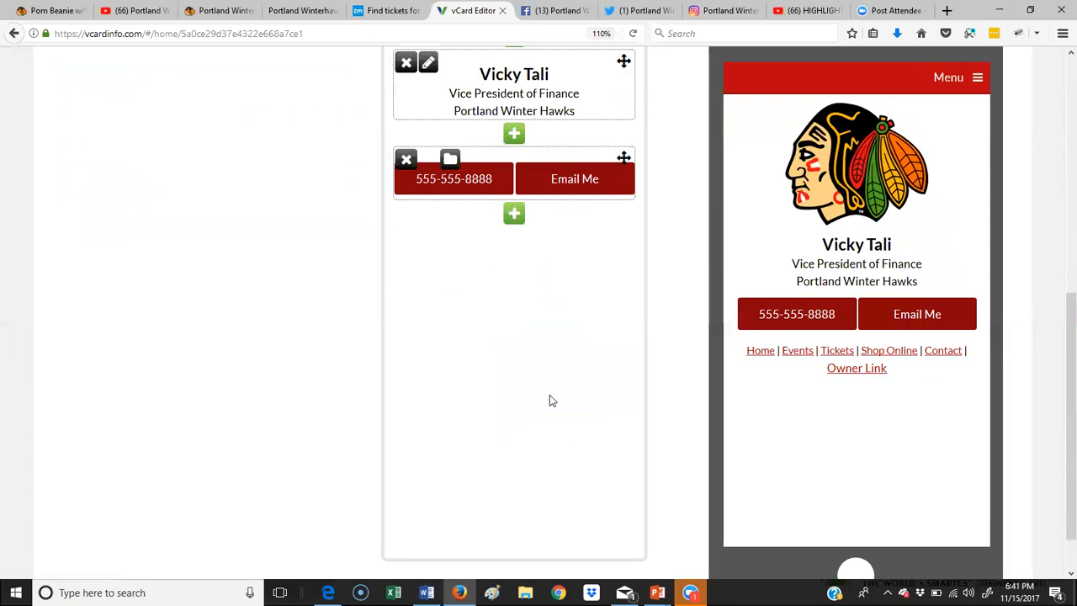
click(514, 215)
scroll(491, 254, down, 2)
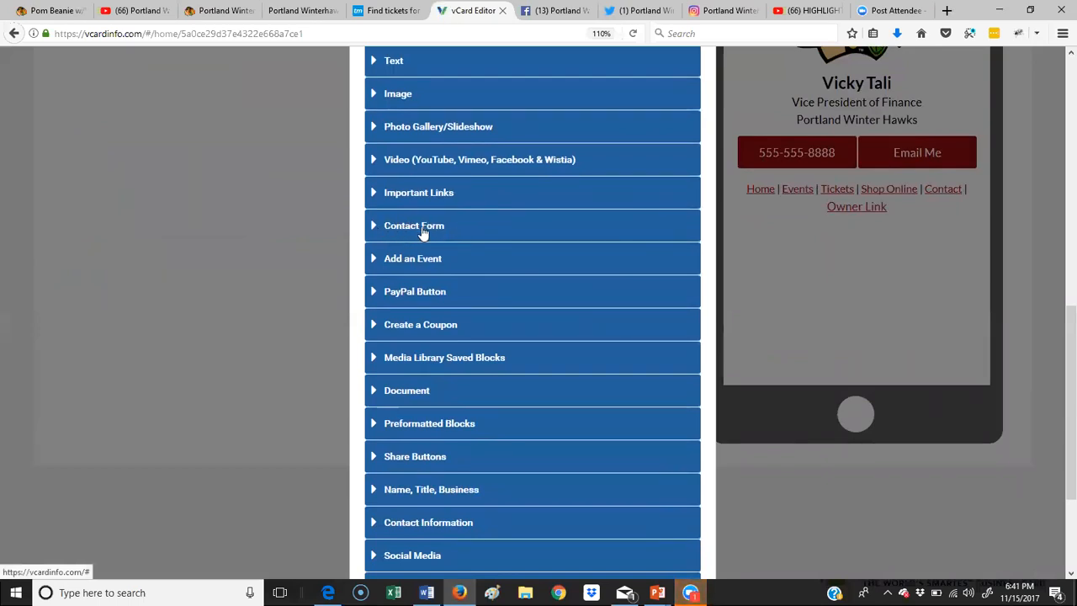
click(424, 230)
click(447, 286)
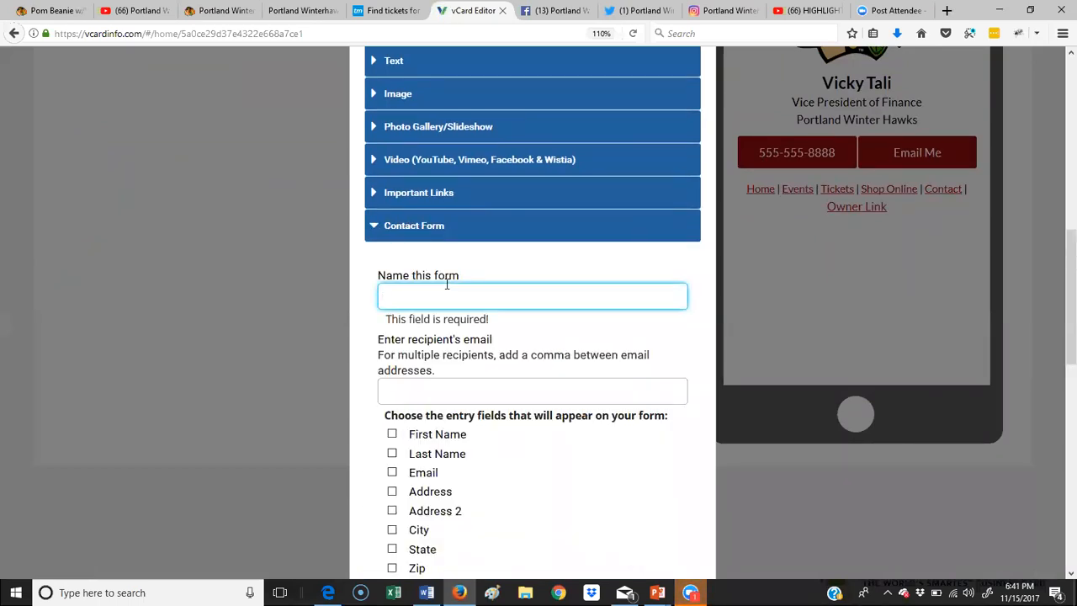
text(Contact)
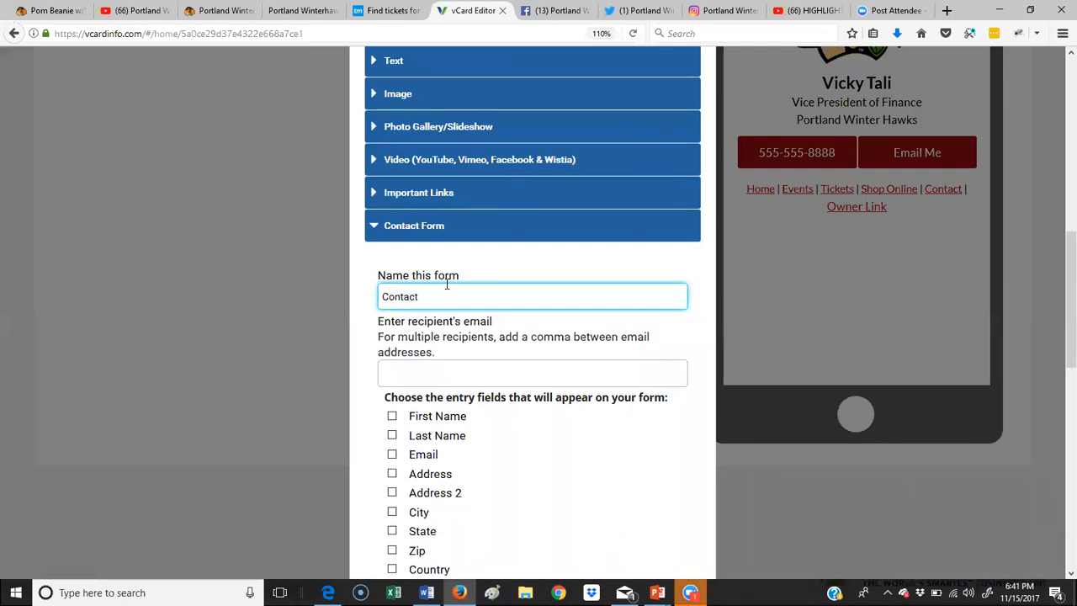
scroll(448, 277, down, 3)
click(447, 219)
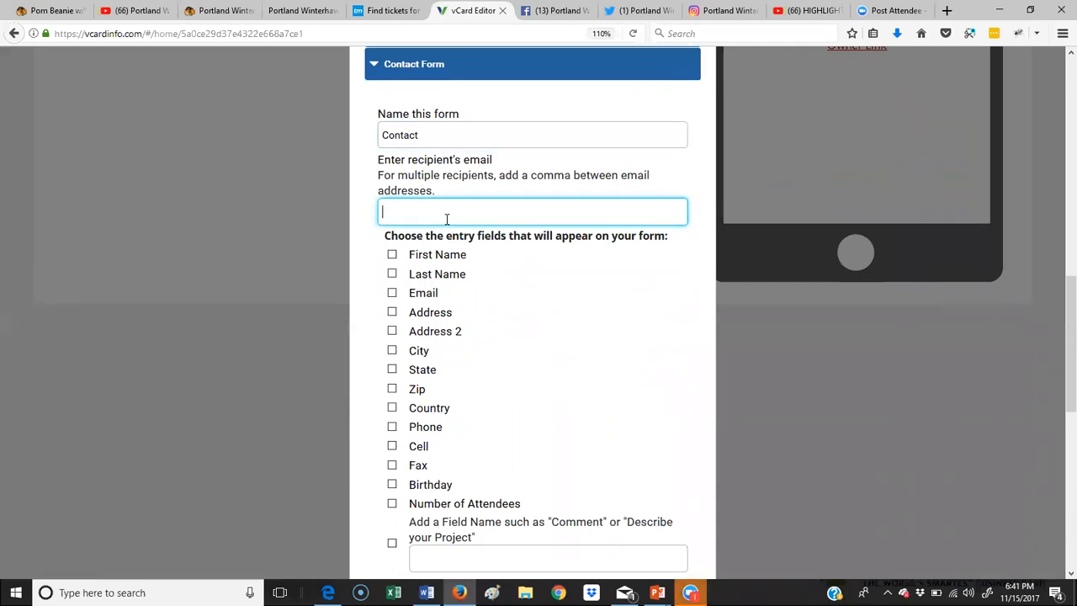
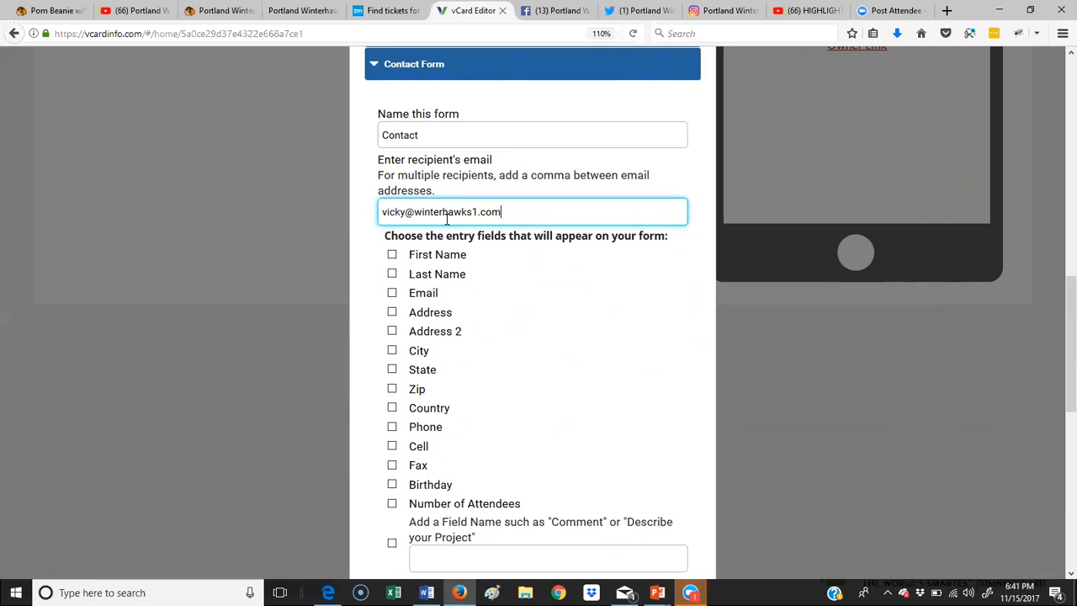
Step: Include First Name, Last Name, Email, Phone and a custom 'Comments' field, then add the form
scroll(495, 249, down, 3)
click(392, 93)
click(392, 113)
click(392, 132)
click(392, 265)
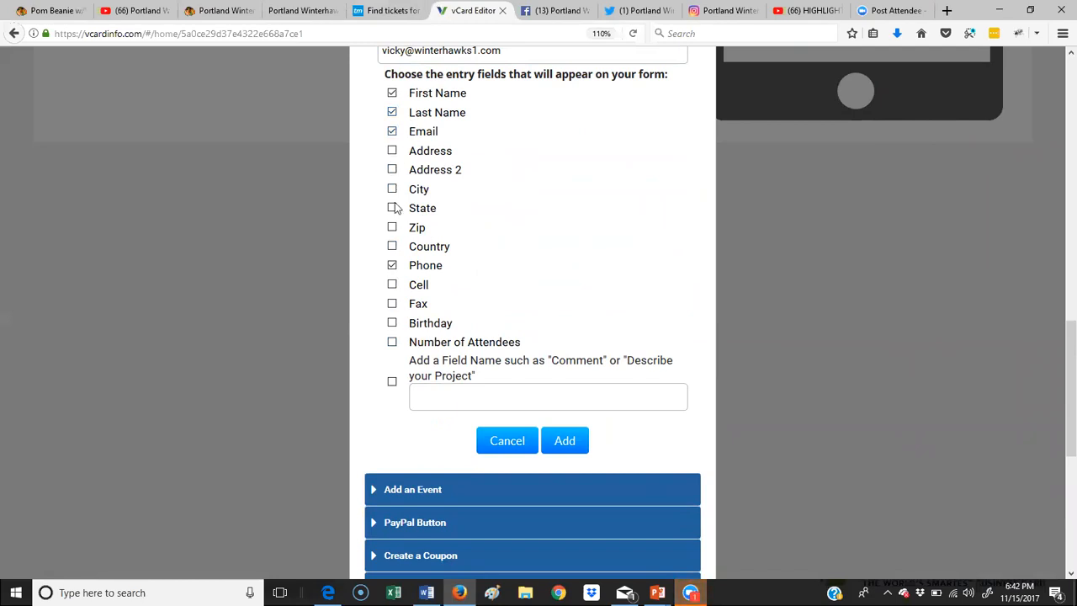
click(392, 381)
click(447, 397)
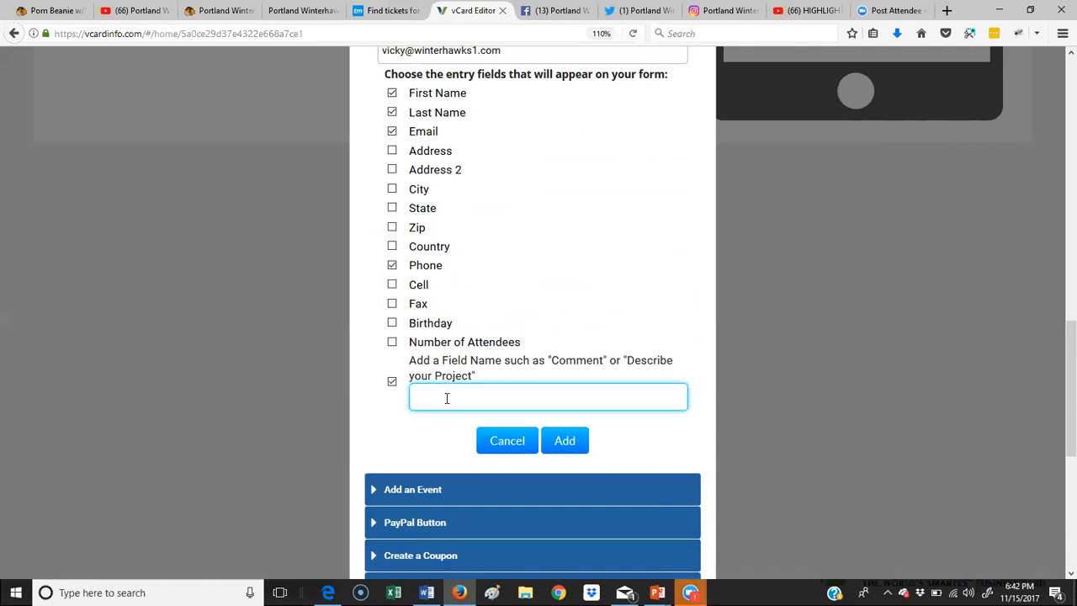
text(Comments)
click(564, 440)
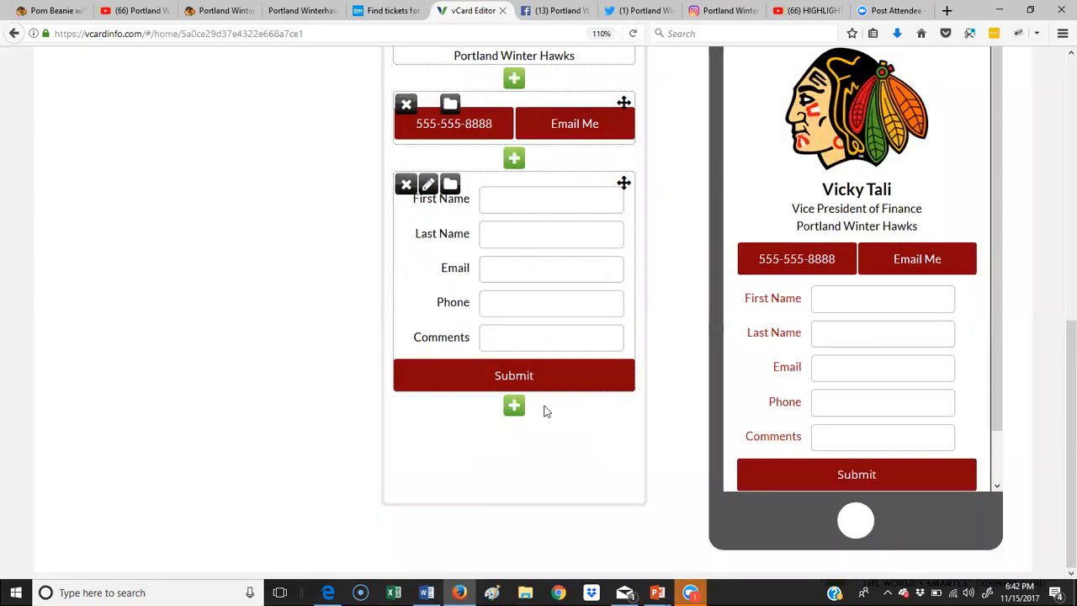
Step: Insert a text block above the form with 'Contact Vicky' as a centred Header 2 heading
click(514, 158)
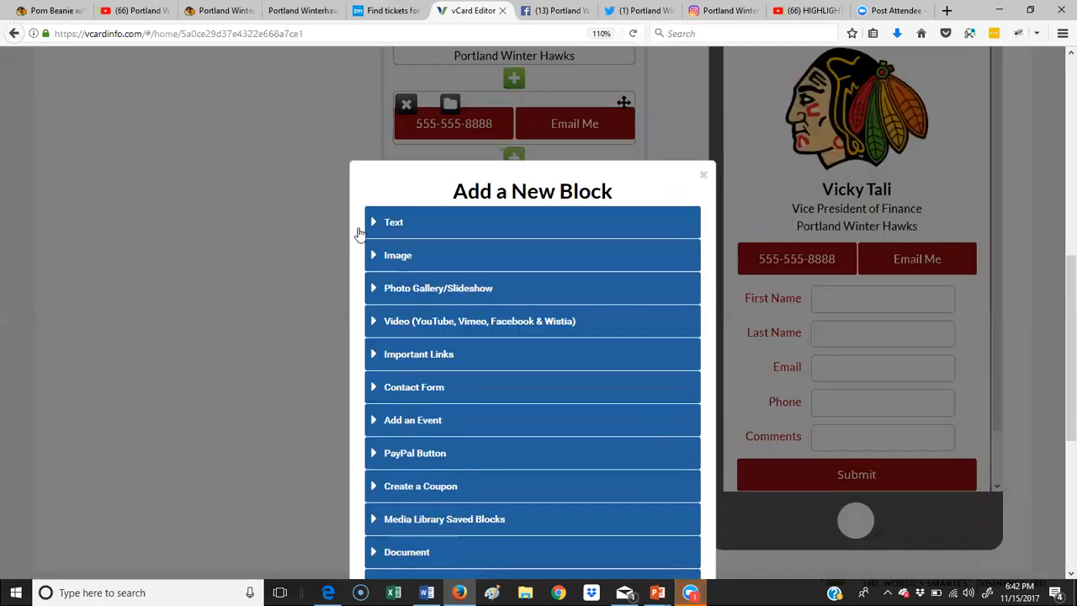
click(407, 225)
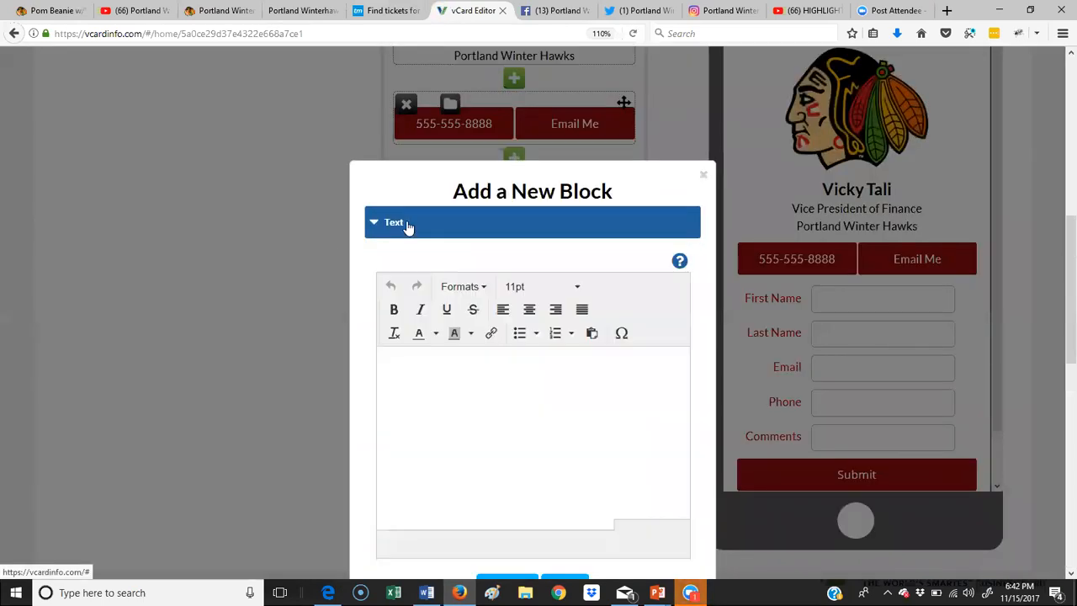
click(455, 373)
text(Cont)
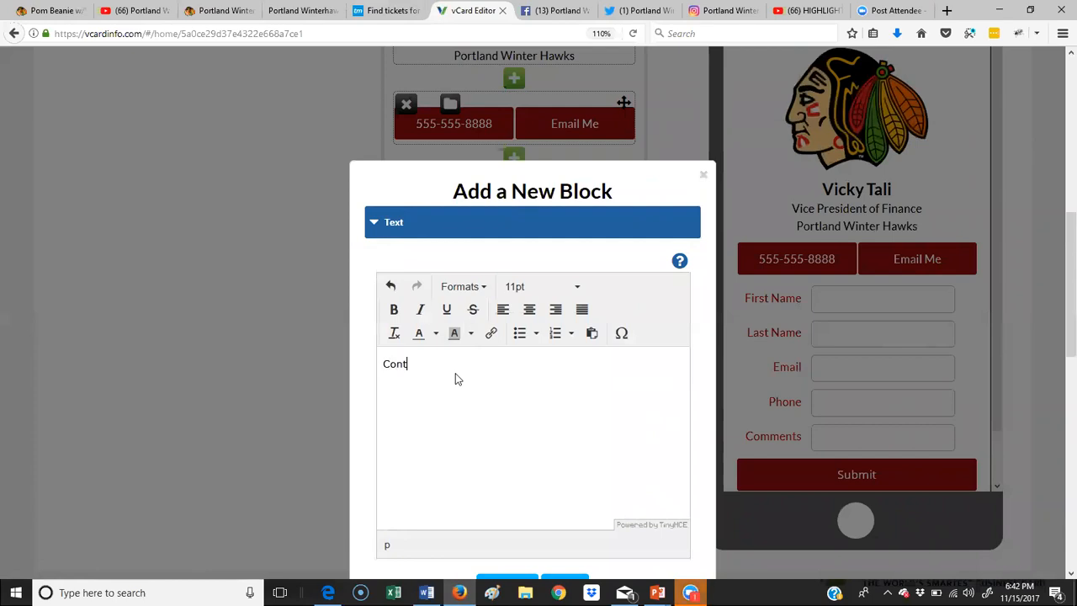
text(act Vicky)
drag(455, 364, 301, 367)
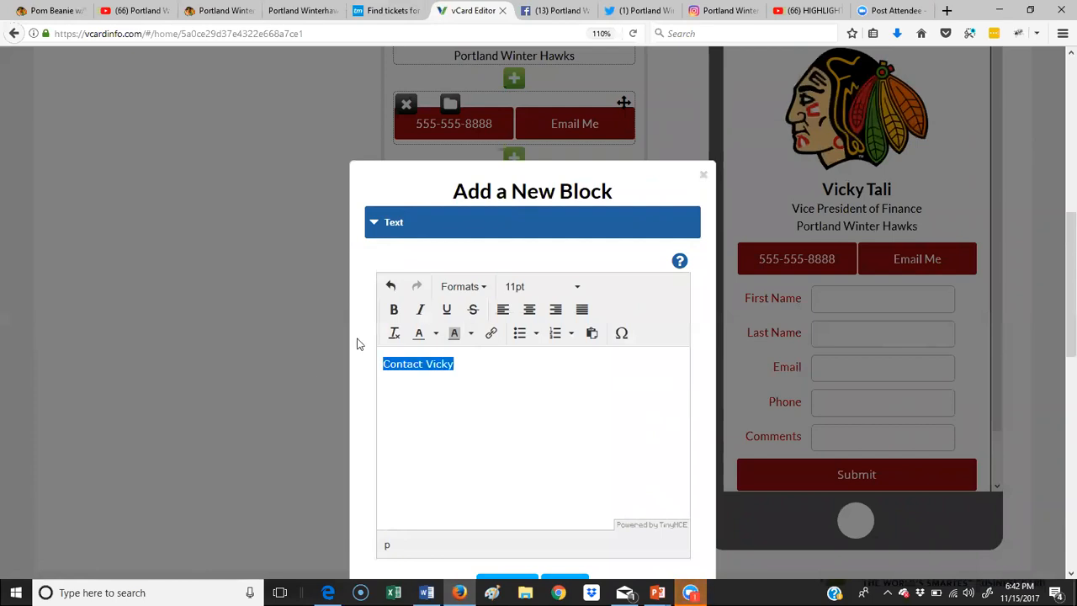
click(464, 287)
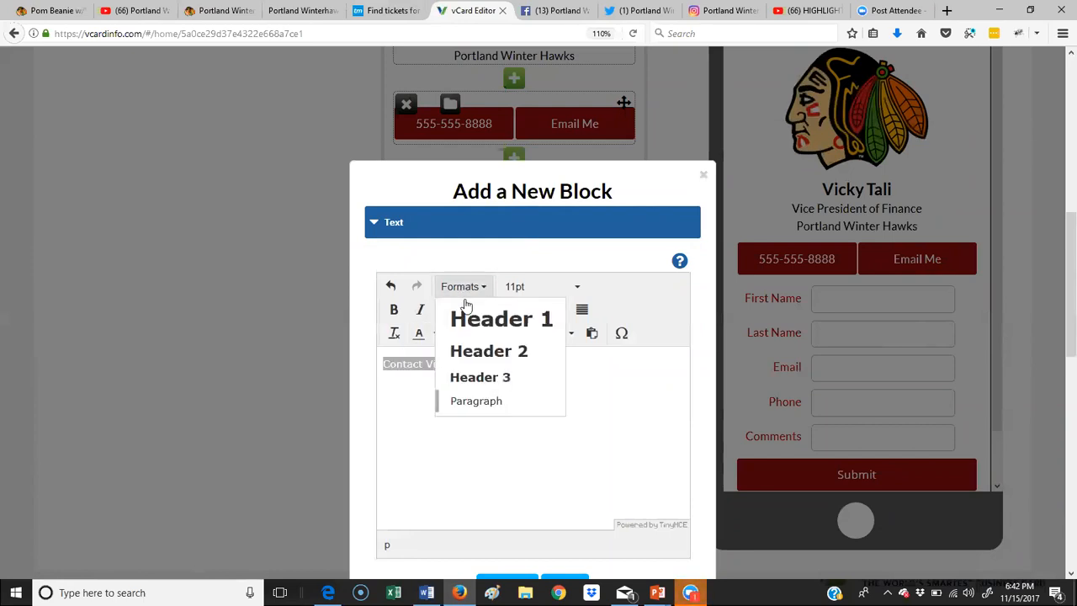
click(502, 352)
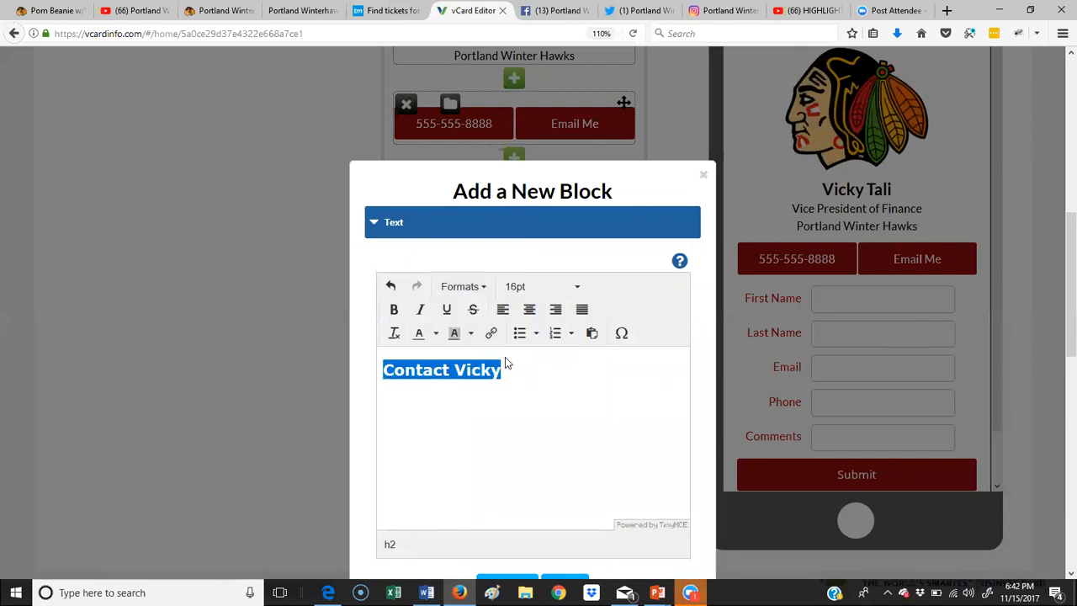
click(529, 308)
click(506, 416)
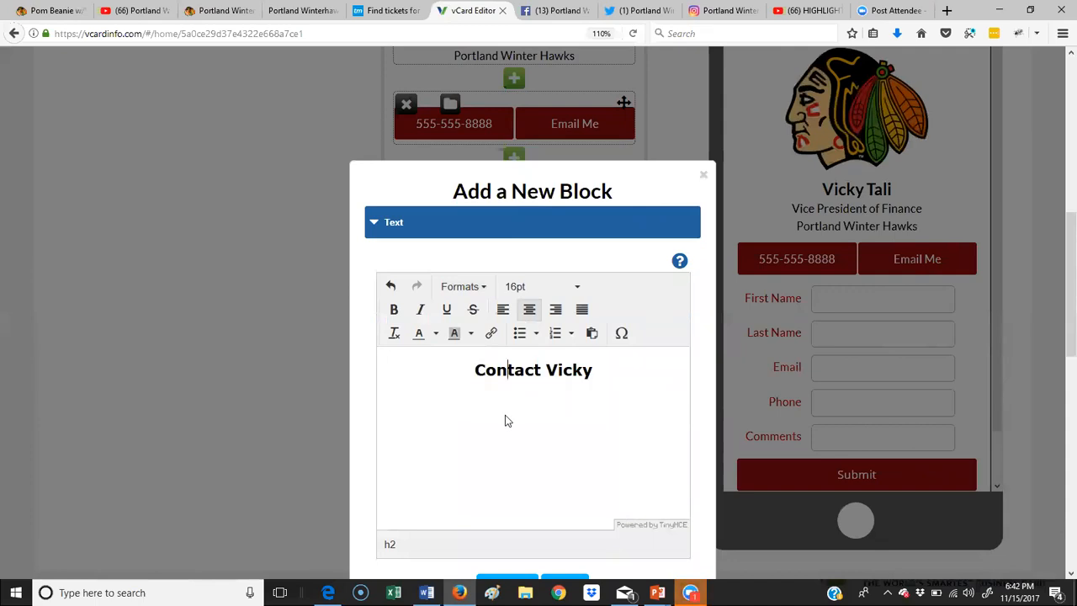
click(603, 376)
Step: Below the heading, write a note promising a reply within the next 48 hours and add the block
key(Return)
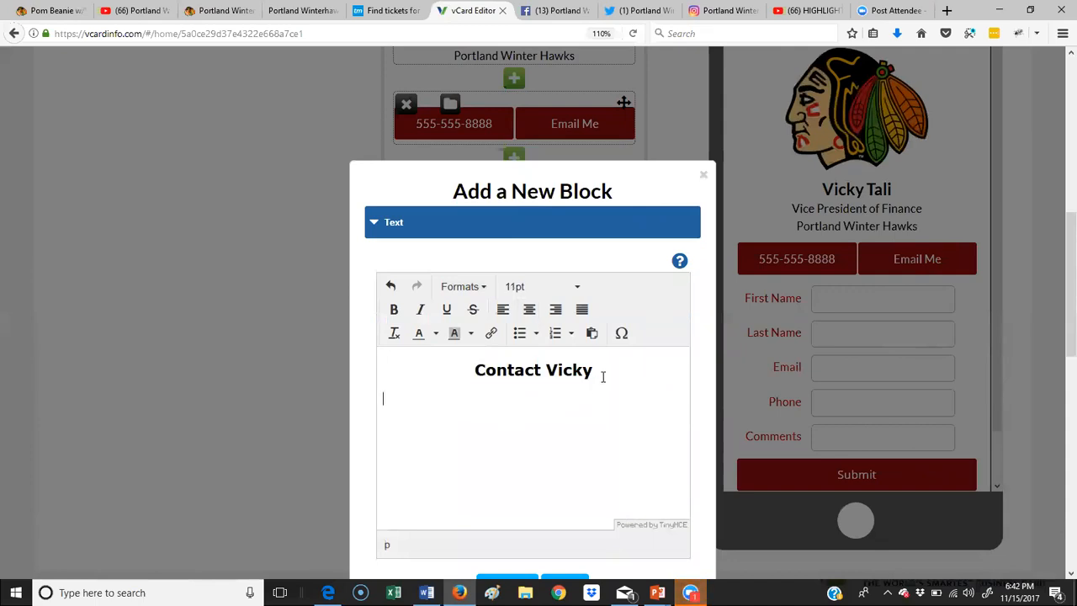
text(Please con)
text(plete for)
text(the foll)
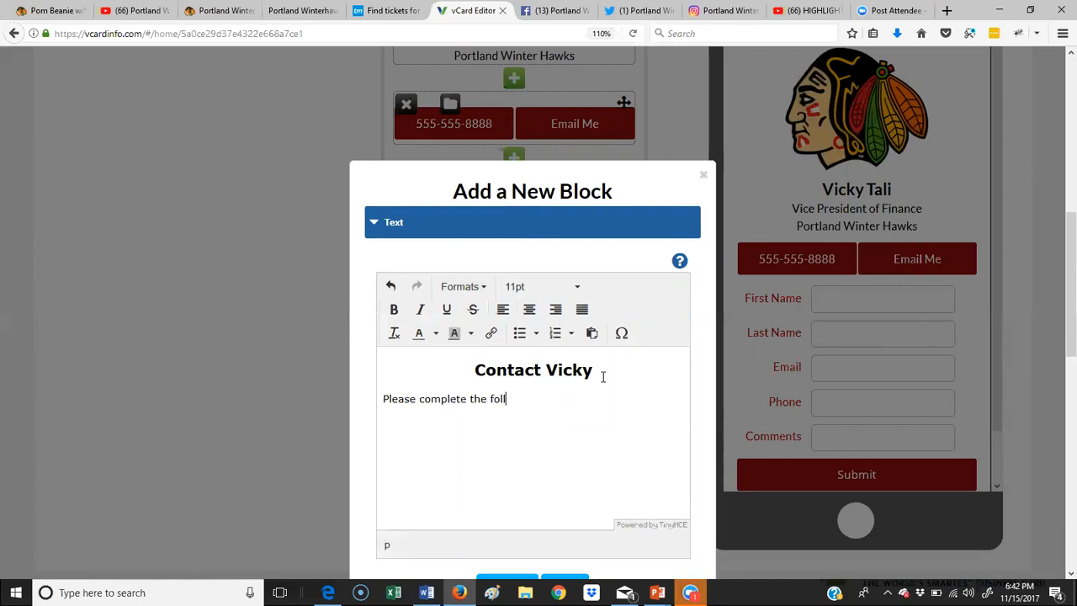
text(owing form and I will get back to y)
right_click(578, 440)
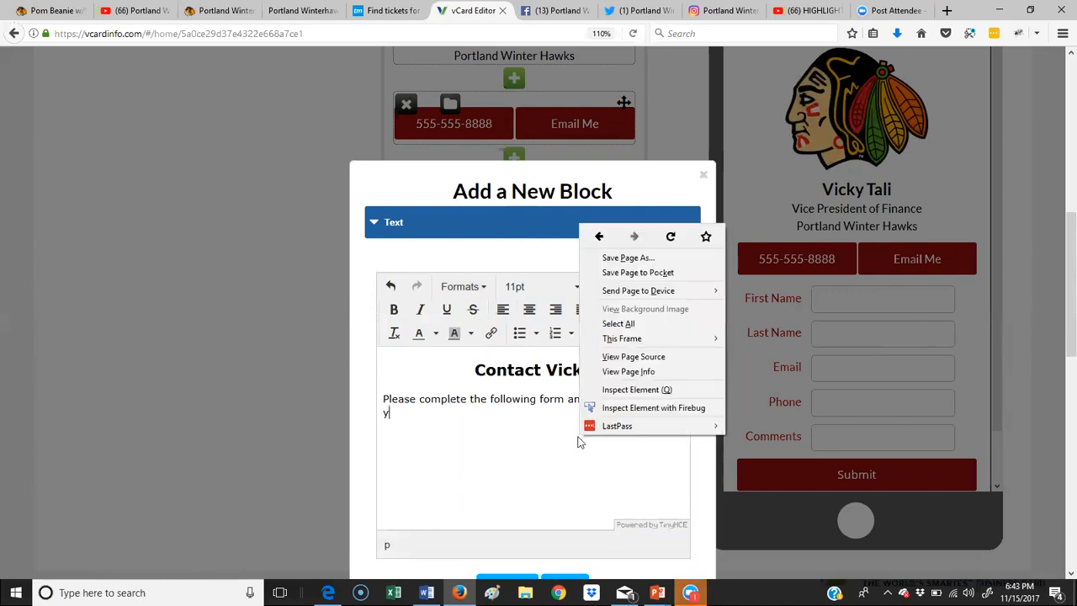
click(435, 413)
text(ou within the nex)
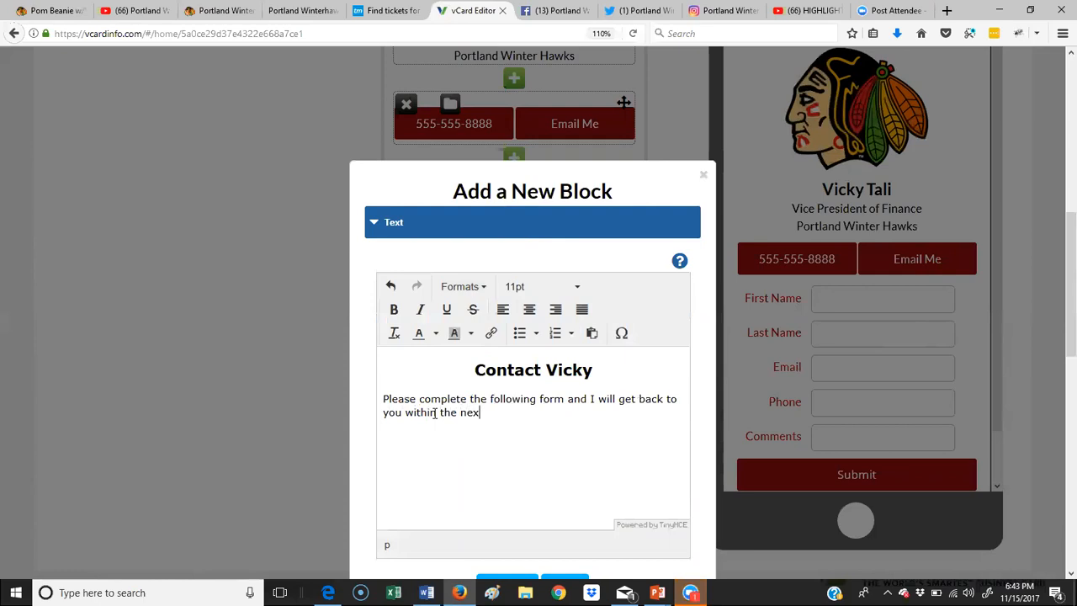
text(t 48 hours.)
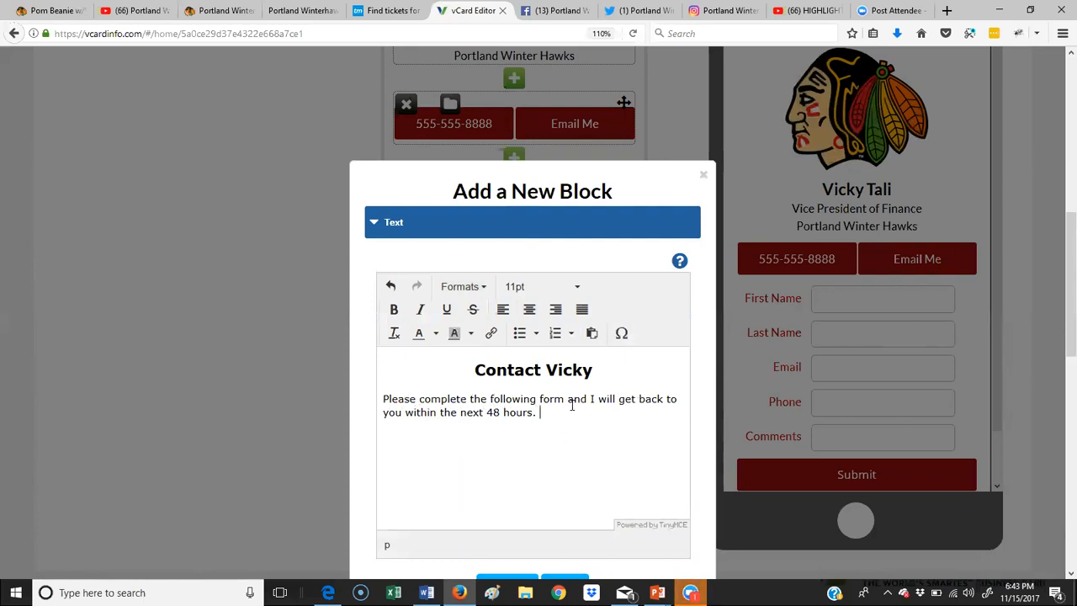
scroll(570, 406, down, 3)
click(566, 344)
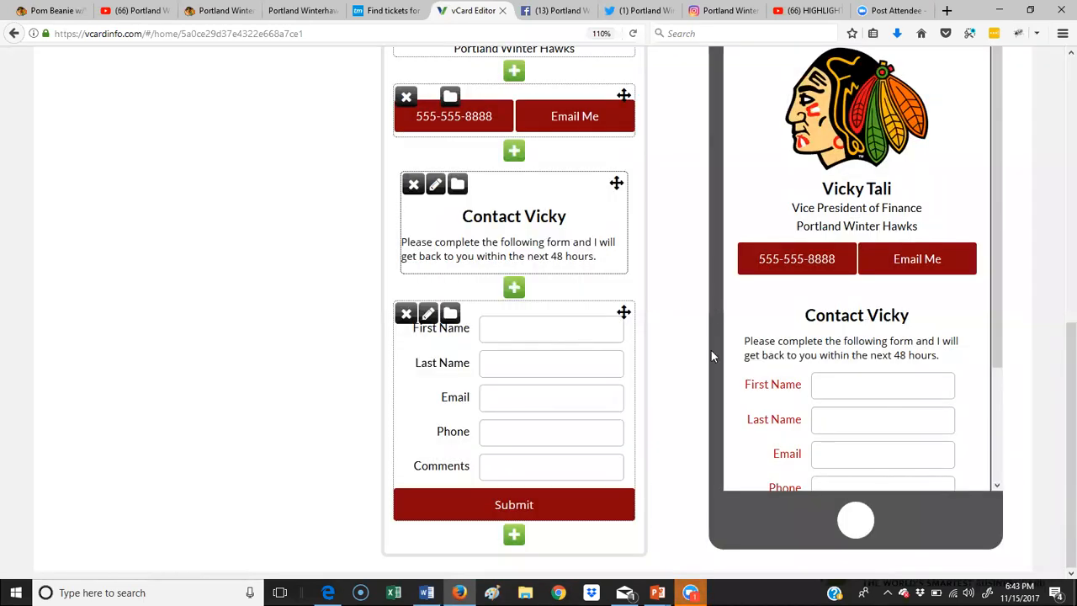
Step: Publish the vCard so its status switches from Unpublished to Published, and open the live card
scroll(543, 351, up, 8)
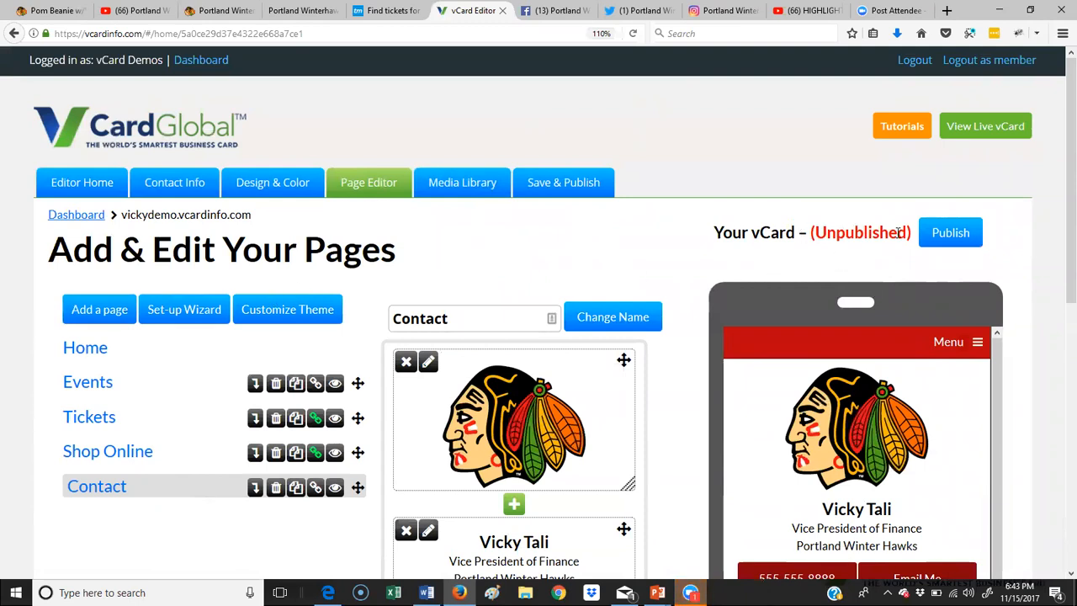
drag(907, 234, 816, 232)
click(911, 255)
click(965, 243)
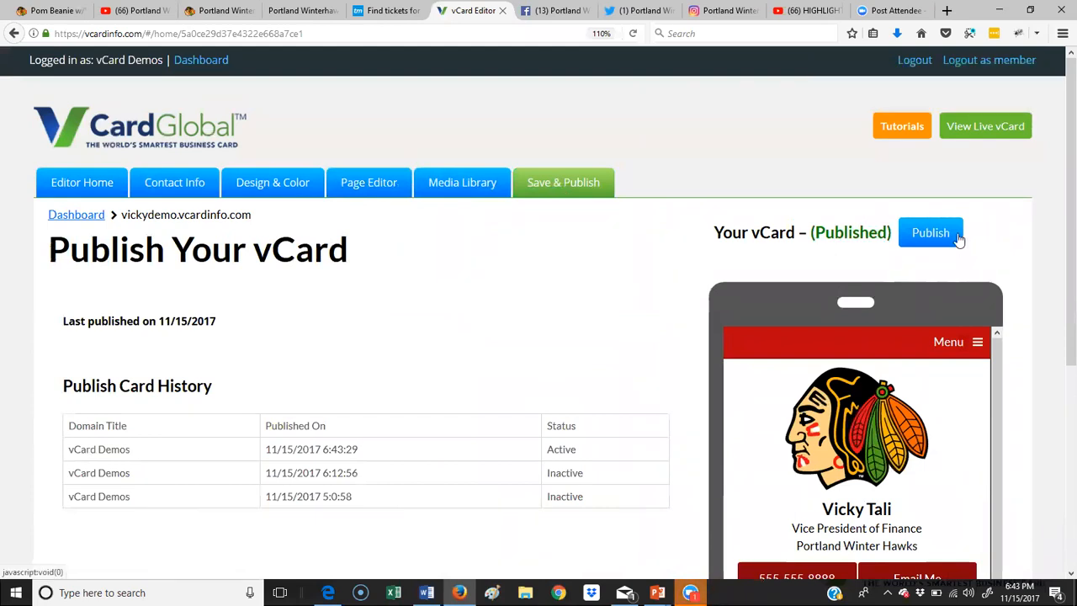
click(994, 129)
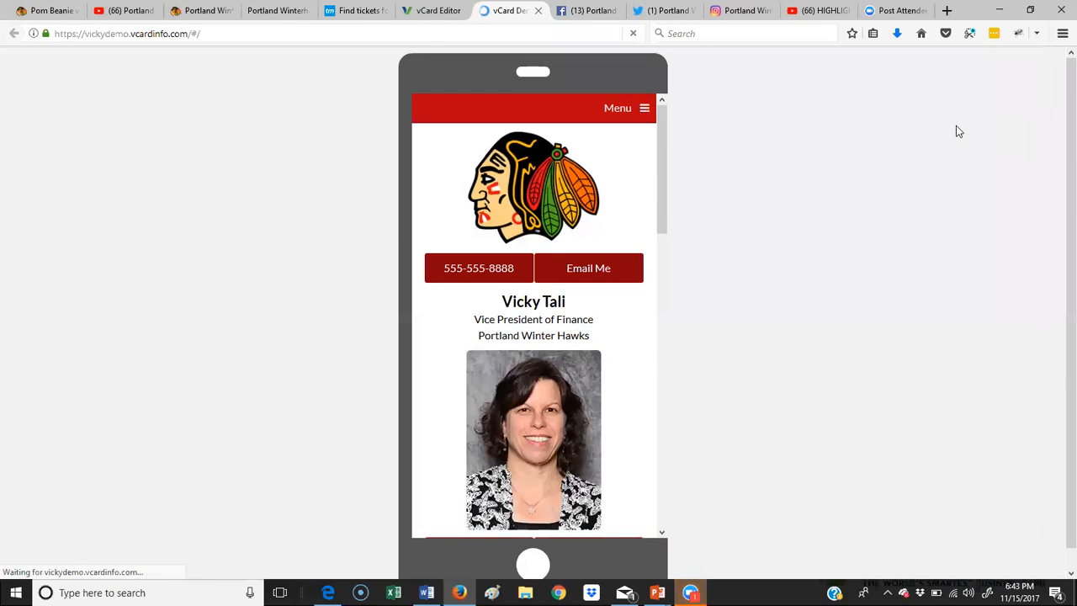
Step: On the live card, go to the Events page and scroll through the event
drag(664, 143, 668, 353)
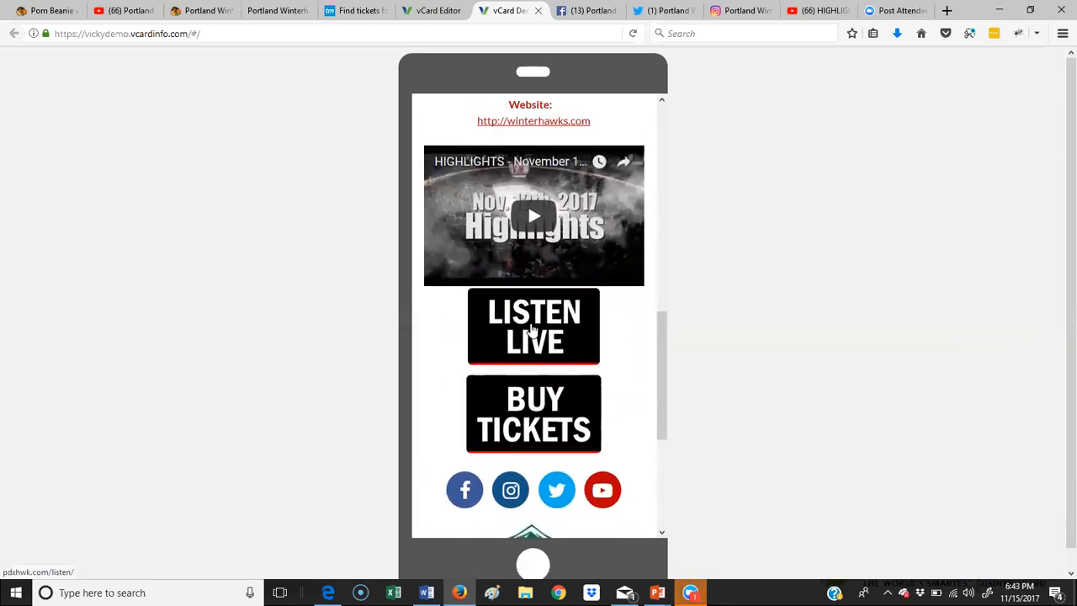
scroll(608, 368, up, 10)
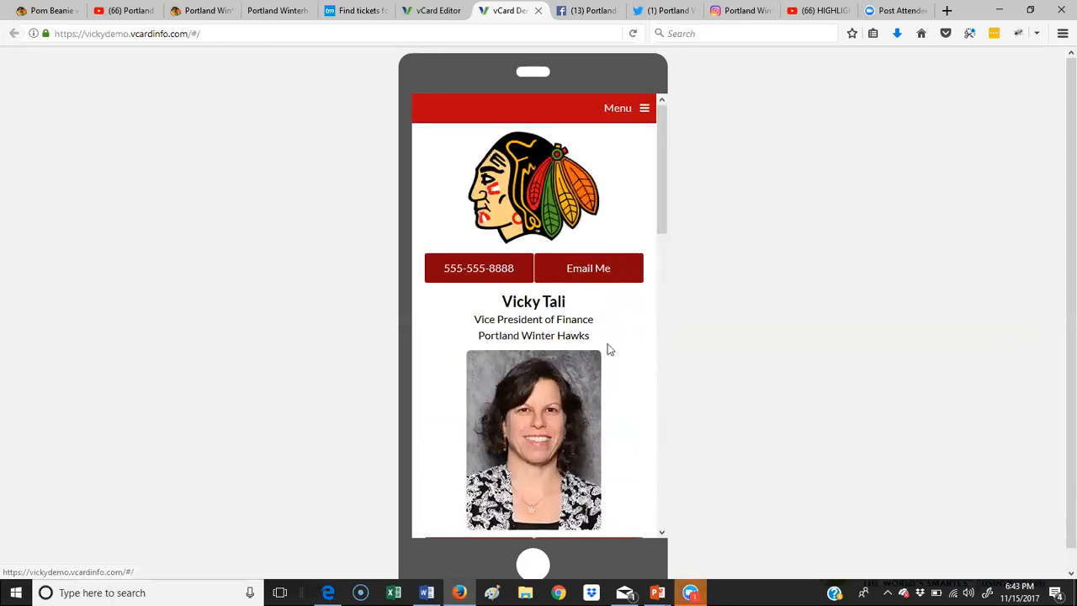
click(637, 116)
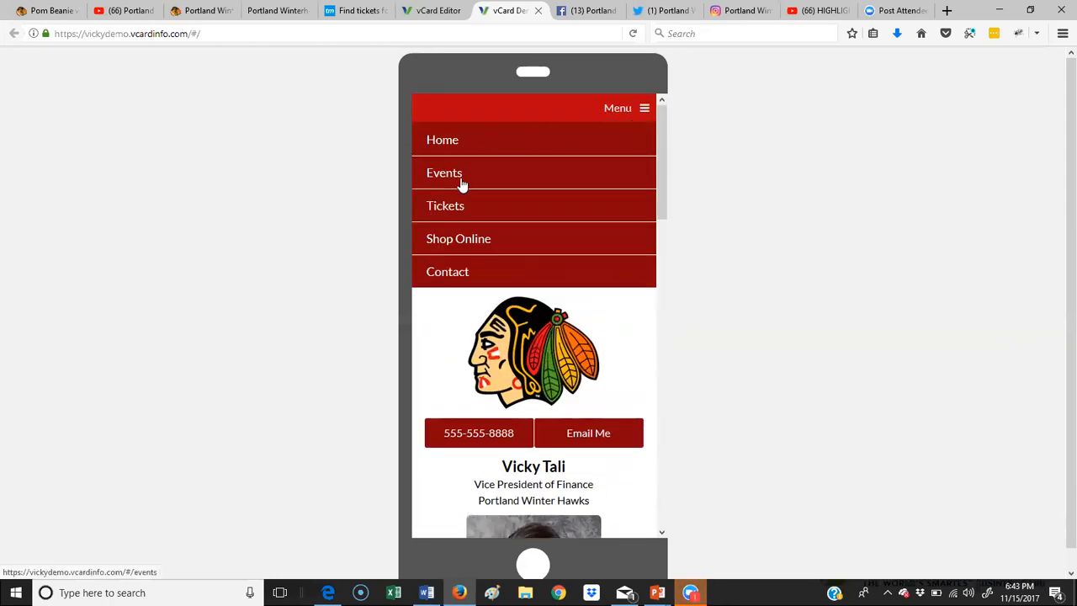
click(461, 183)
scroll(505, 218, down, 6)
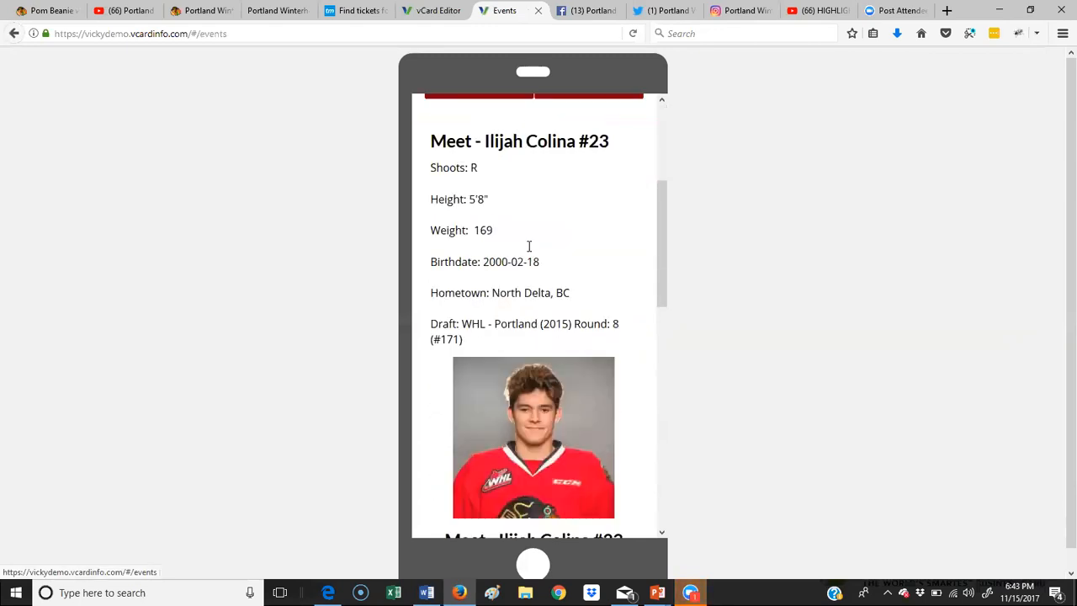
scroll(530, 244, down, 5)
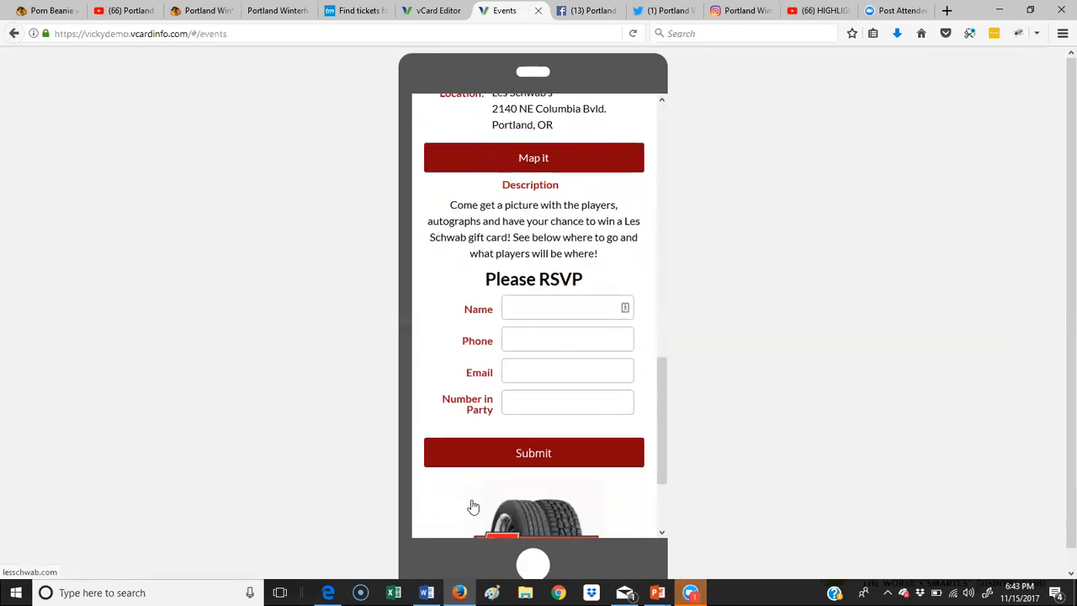
scroll(503, 398, up, 10)
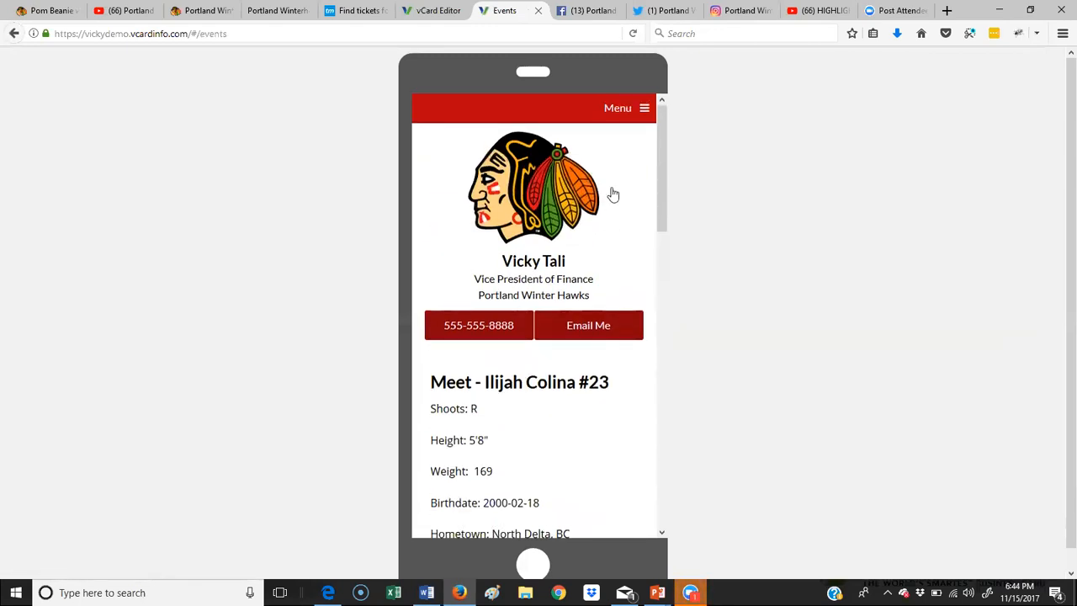
Step: Follow the card's Tickets link to Ticketmaster, then return to the Events tab
click(631, 111)
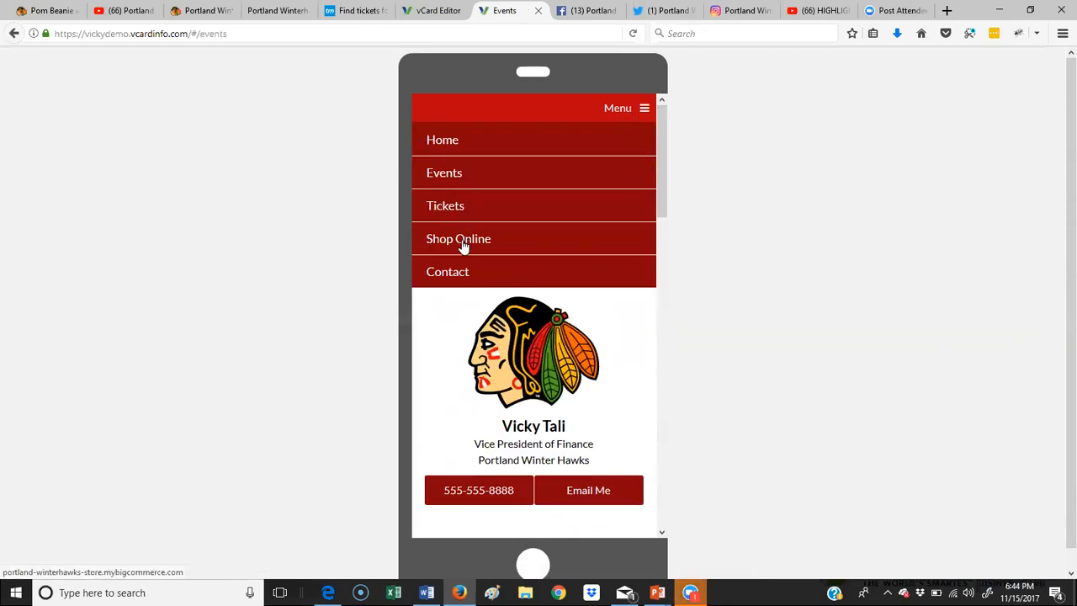
click(453, 212)
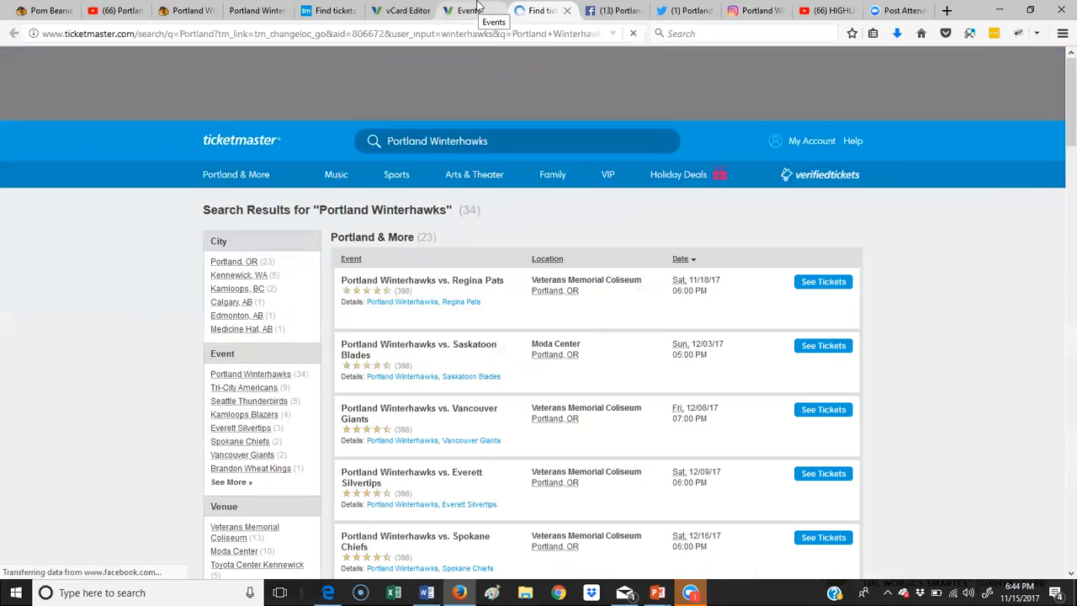
click(477, 8)
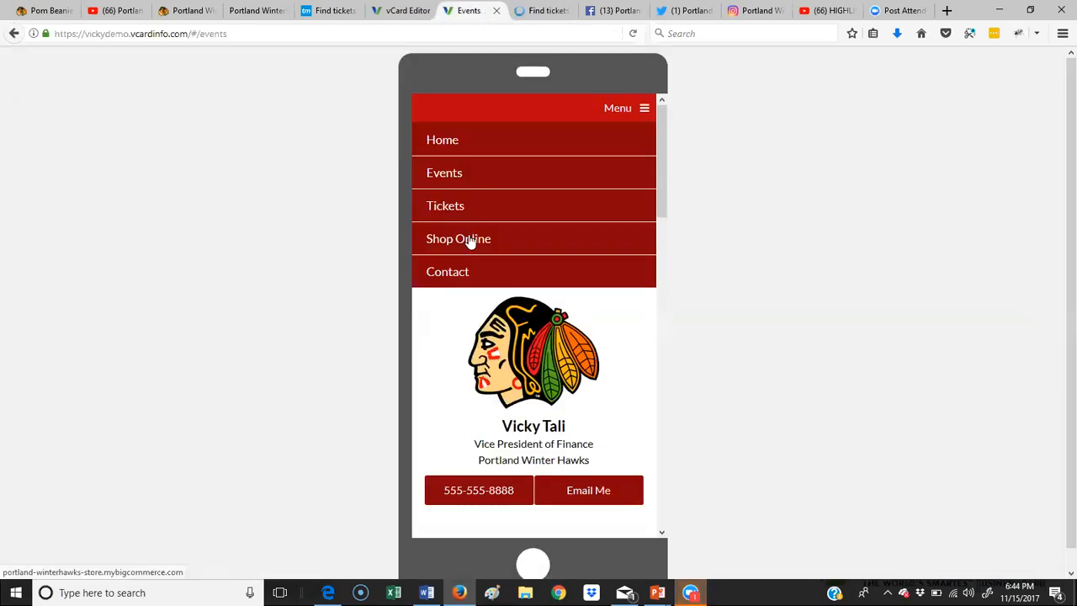
Step: On the live card's Contact page, fill in a test lead's first name, last name and e-mail
click(463, 276)
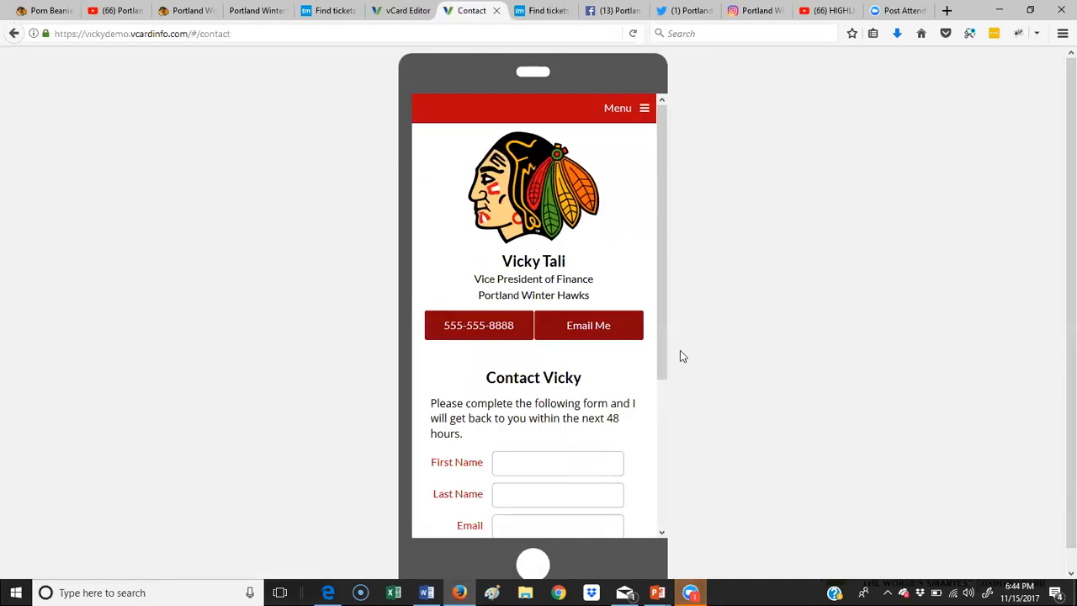
scroll(680, 356, down, 2)
scroll(562, 416, down, 2)
click(561, 285)
key(Tab)
key(Tab)
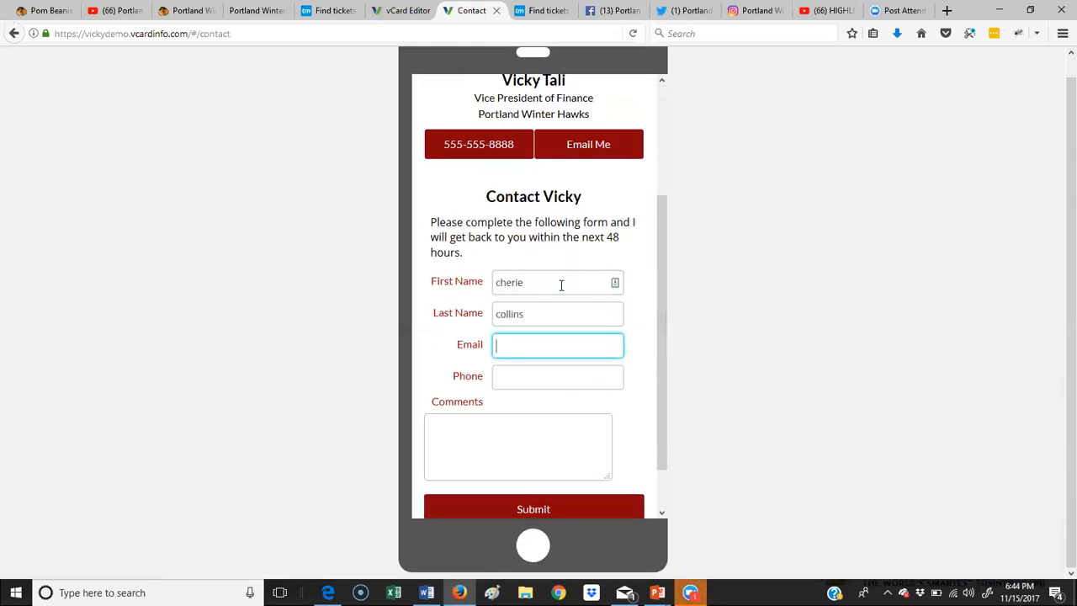
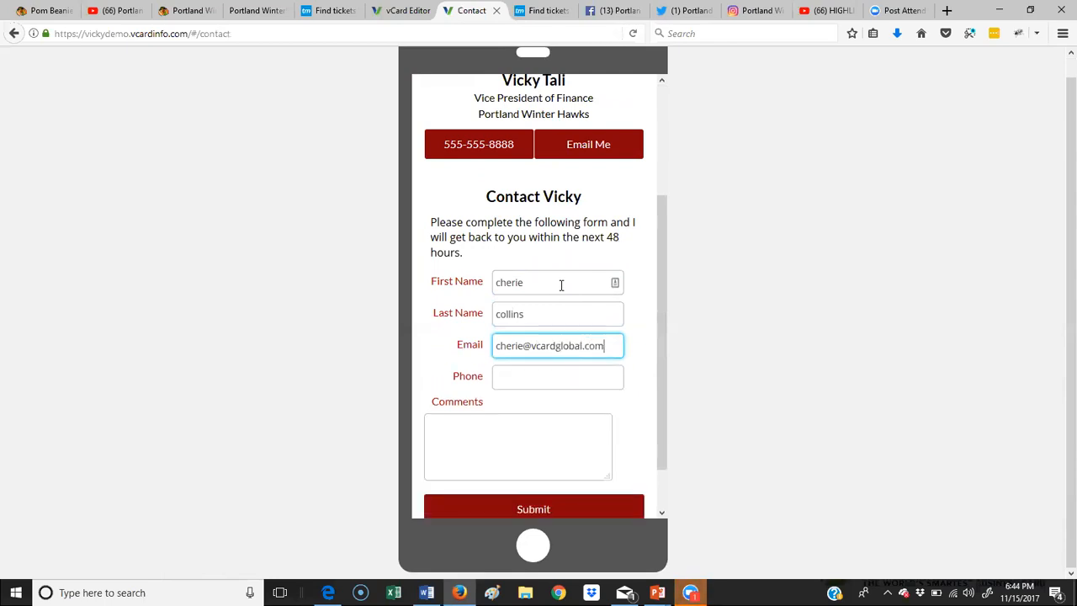
Step: Submit the test lead, dismiss the confirmation, and go back to the vCard Editor tab
click(551, 375)
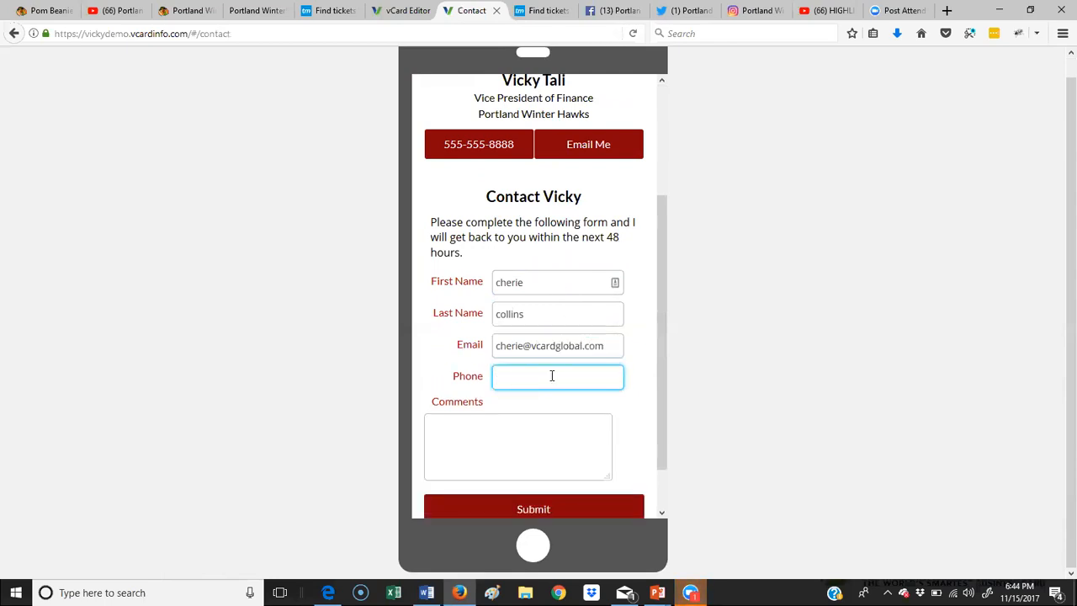
scroll(546, 276, up, 1)
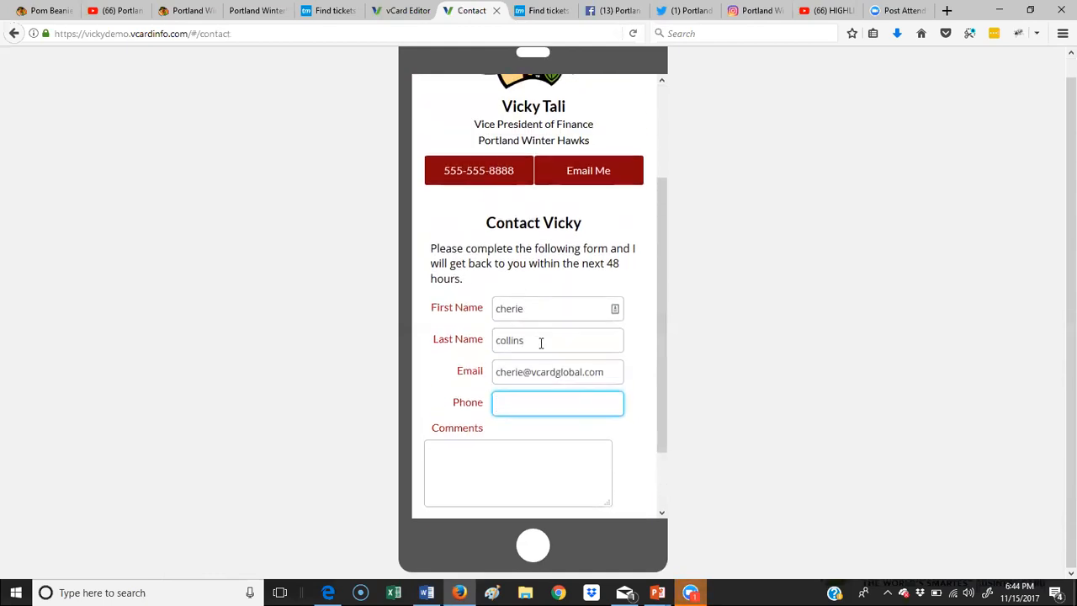
scroll(557, 466, down, 3)
click(566, 465)
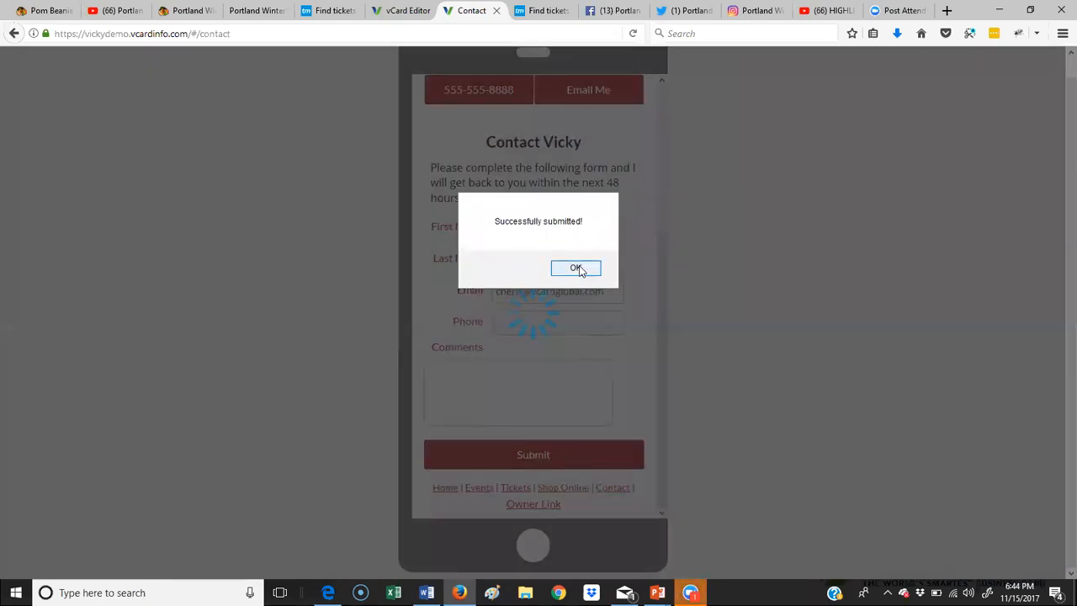
click(577, 268)
click(403, 10)
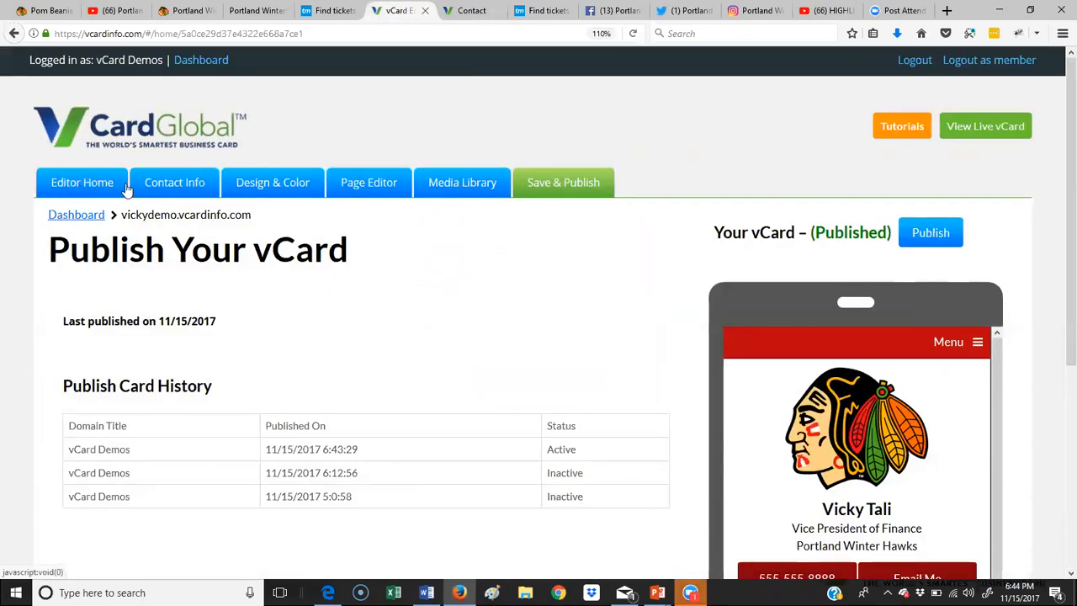
Step: From Editor Home, view all Contact Form Leads for the Contact form and export them as CSV
click(79, 183)
scroll(87, 182, down, 4)
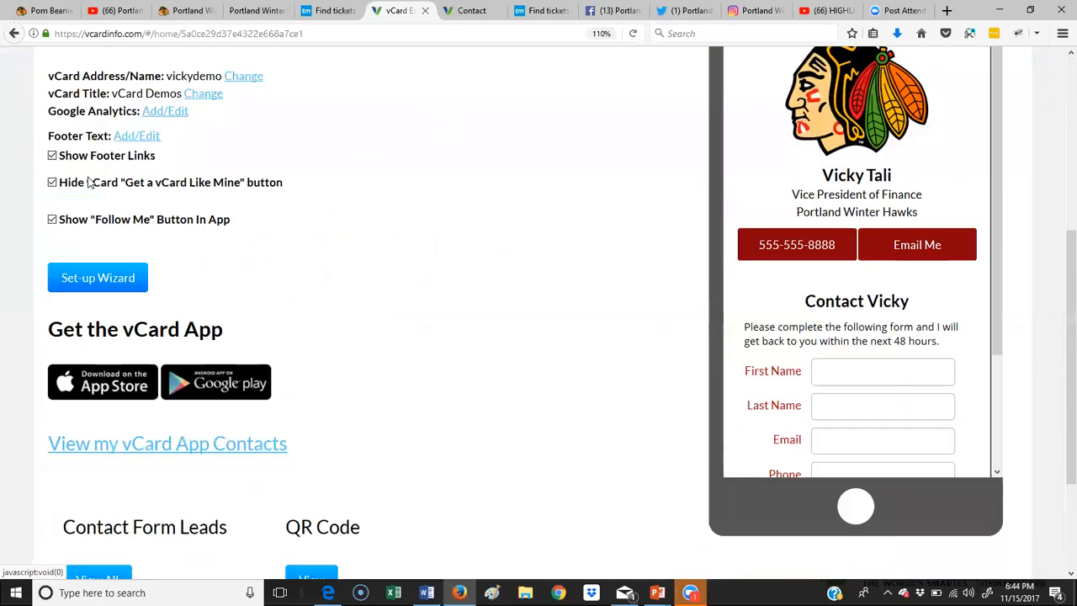
scroll(87, 182, down, 3)
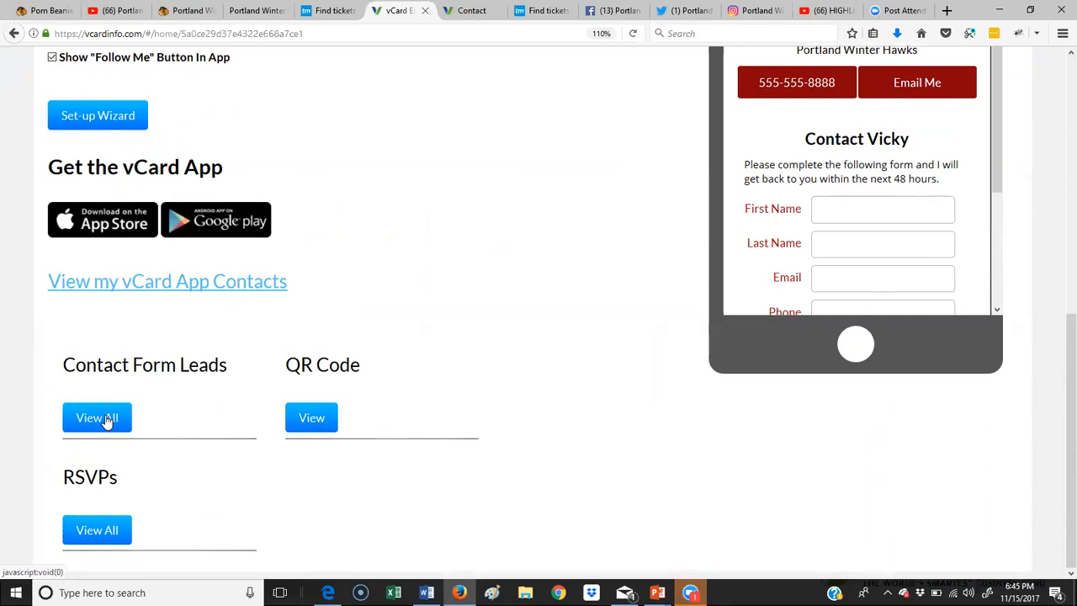
click(106, 420)
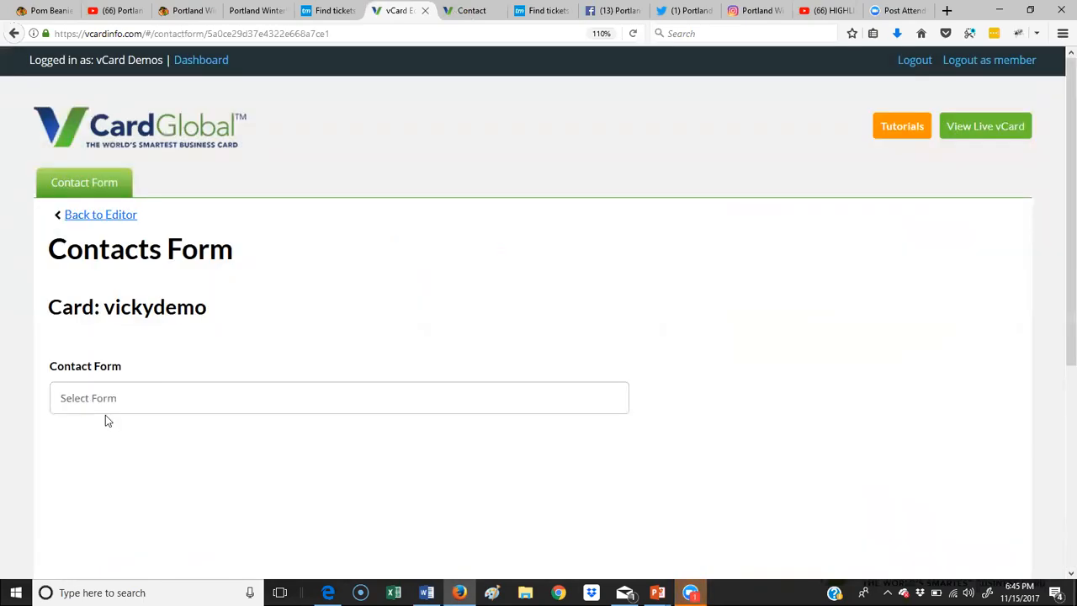
click(111, 408)
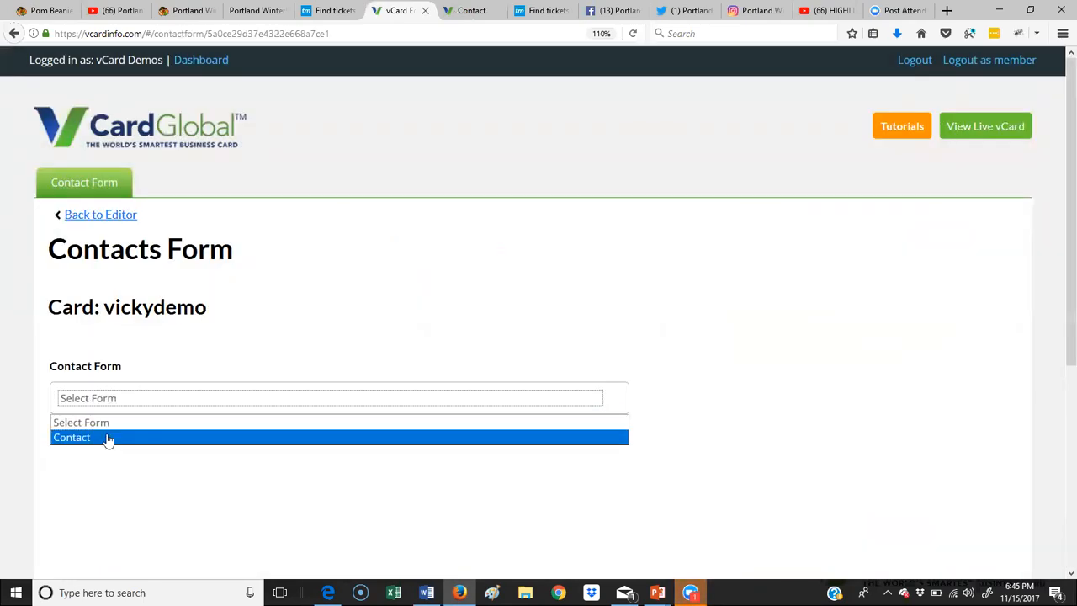
click(106, 437)
scroll(179, 446, down, 3)
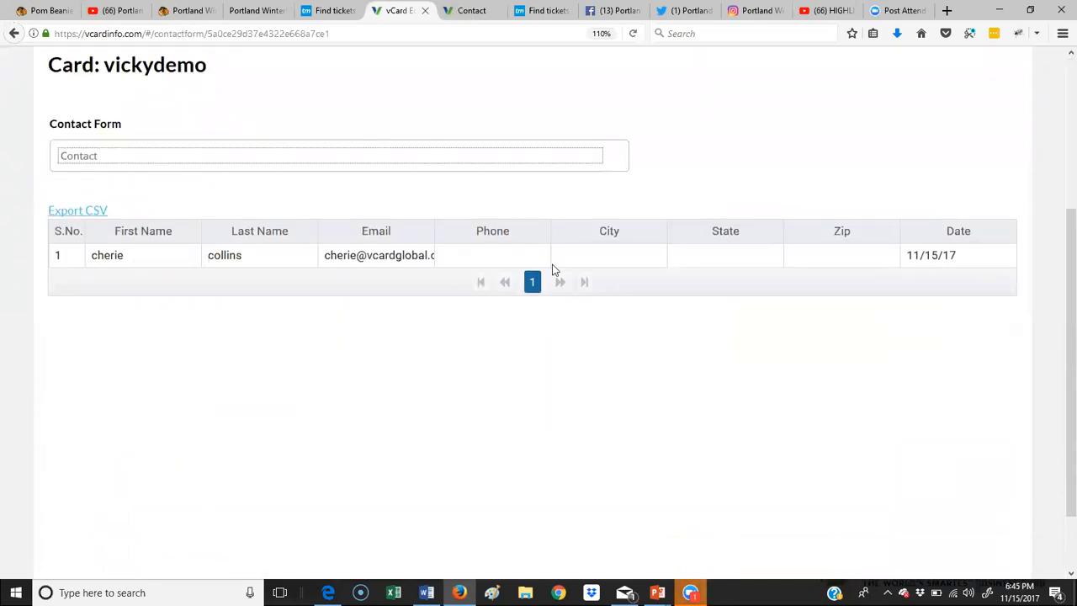
click(65, 212)
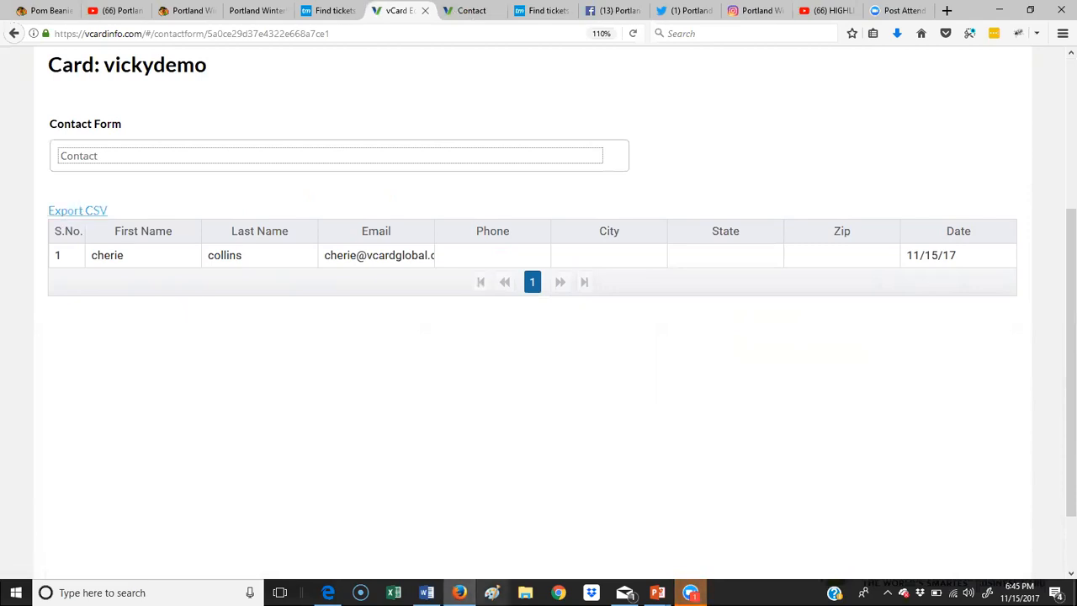